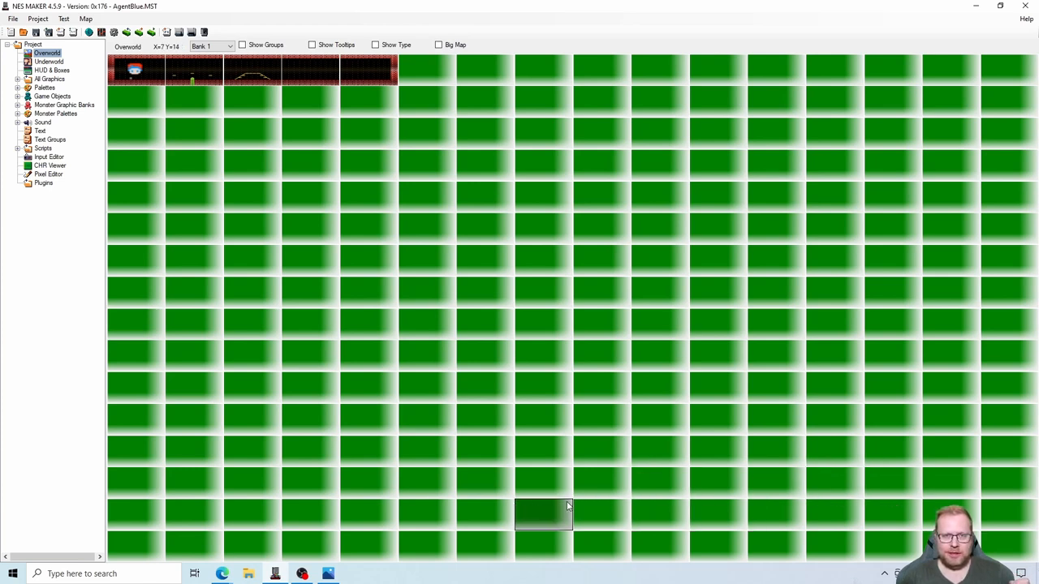
- View the hidebehind1.png and hidebehind2.png illustrations of the player and the tile, and close the image viewer
left_click(328, 574)
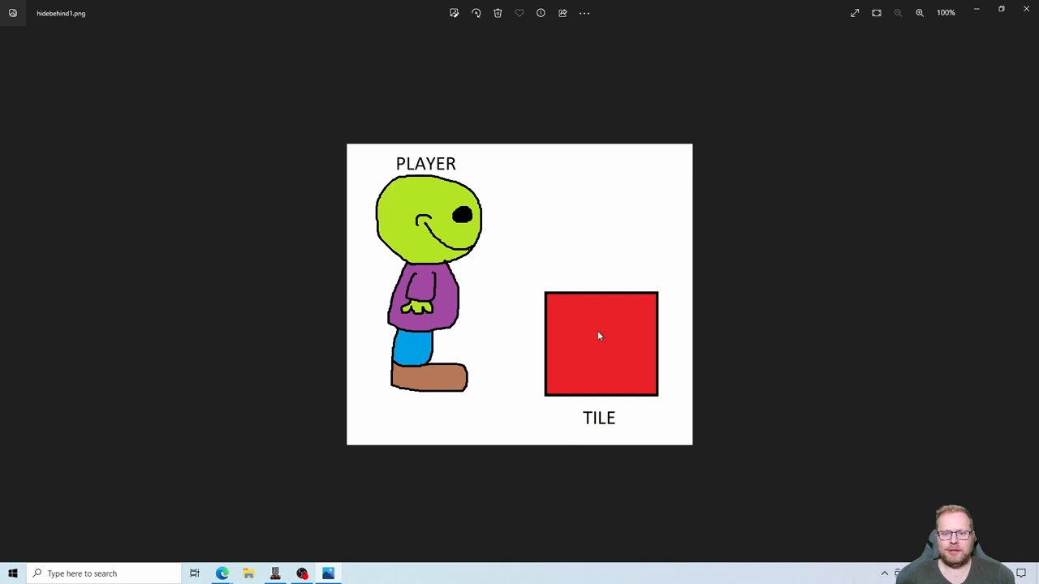
key("Right")
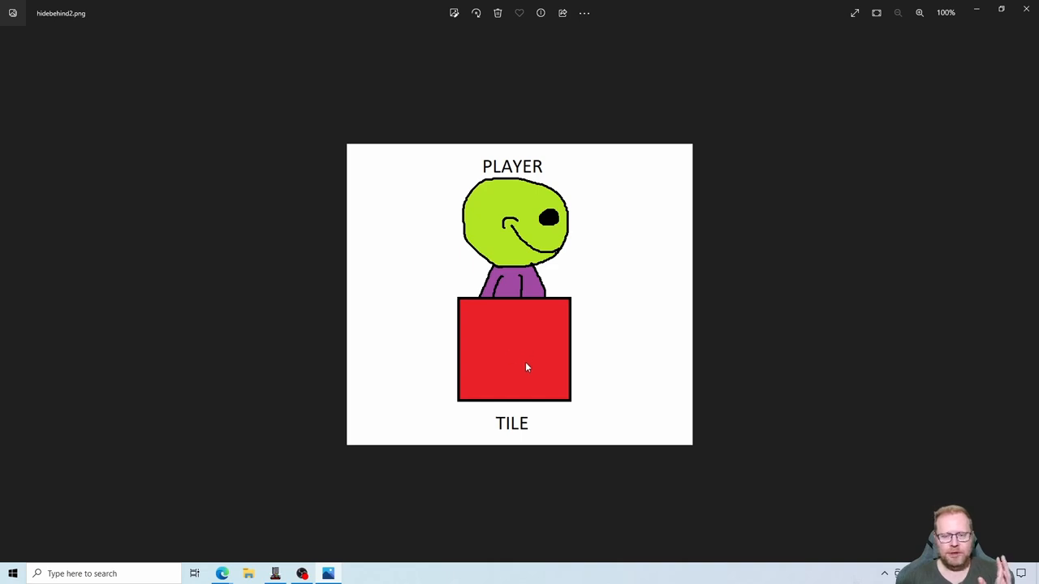
left_click(1028, 12)
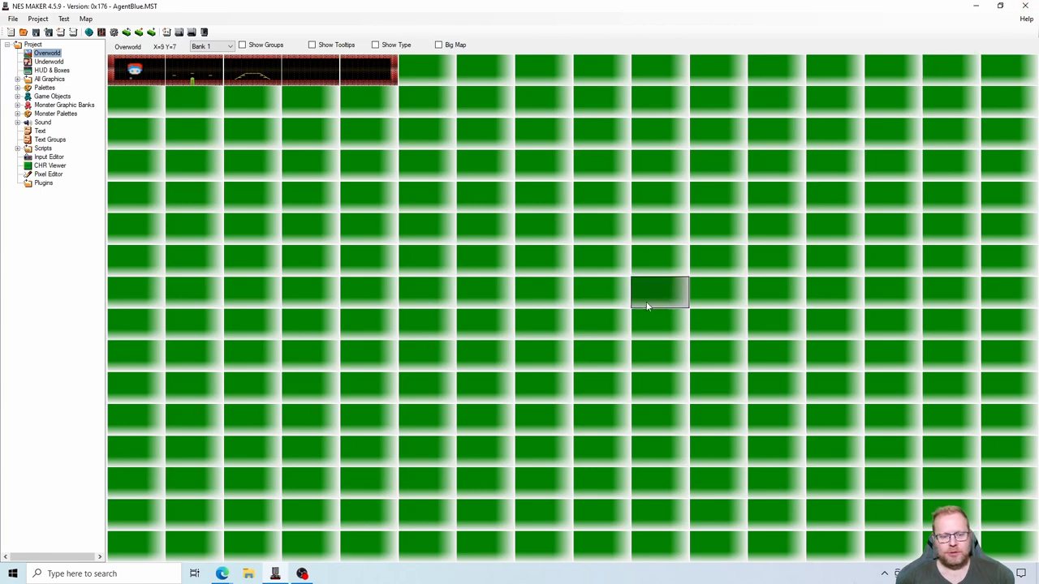
- Switch to Edge and read the Hide Behind Tile [4.5.6] forum thread's instructions for the WalkBehind tile code
left_click(220, 574)
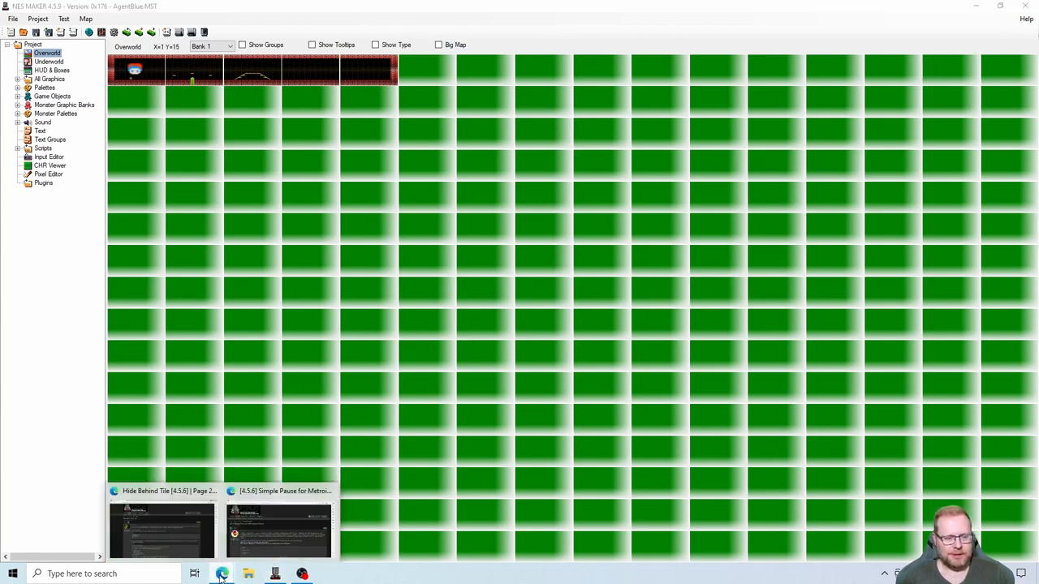
left_click(176, 531)
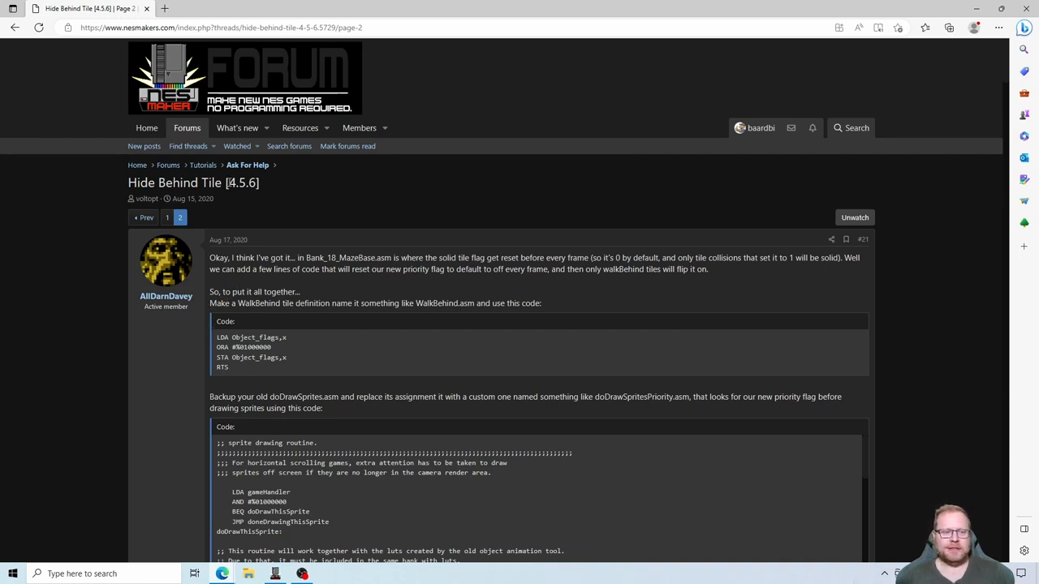
left_click_drag(230, 182, 258, 183)
left_click(327, 204)
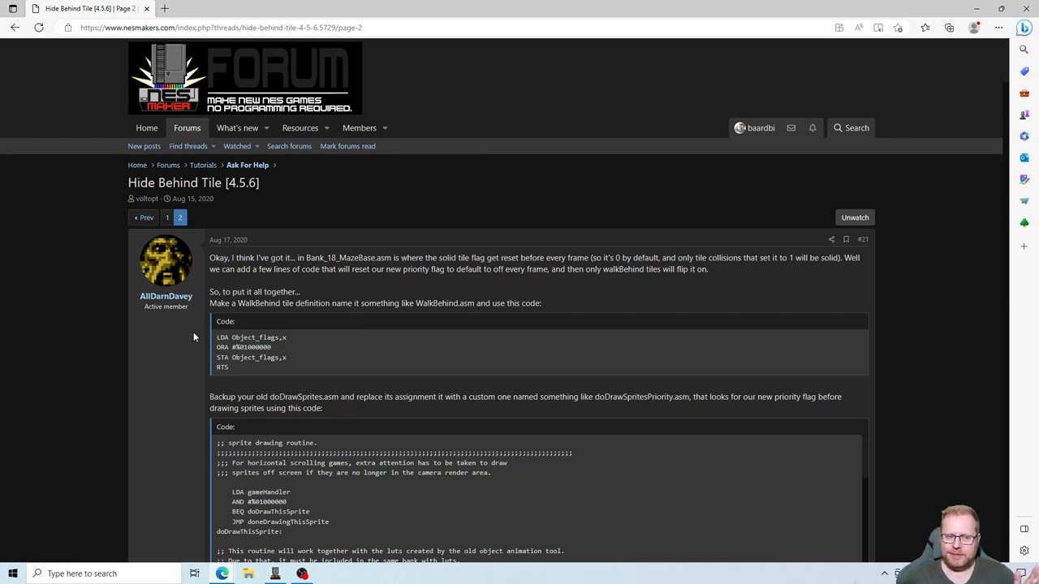
scroll(193, 328, "down", 1)
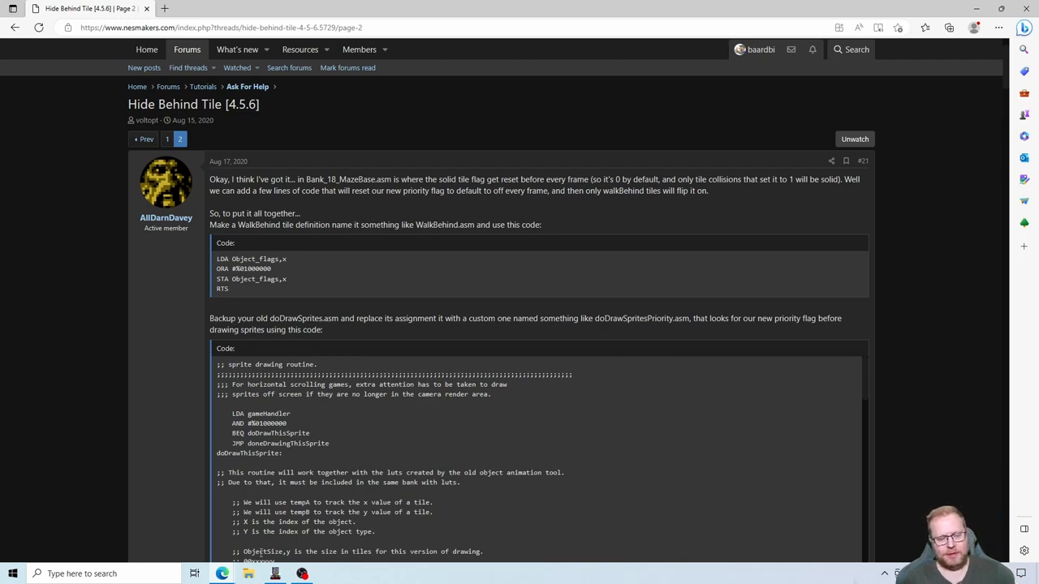
- Open the AgentBlue folder on the desktop and go to GameEngineData\Routines\BASE_4_5\Game\MOD_MetroidVania
left_click(248, 574)
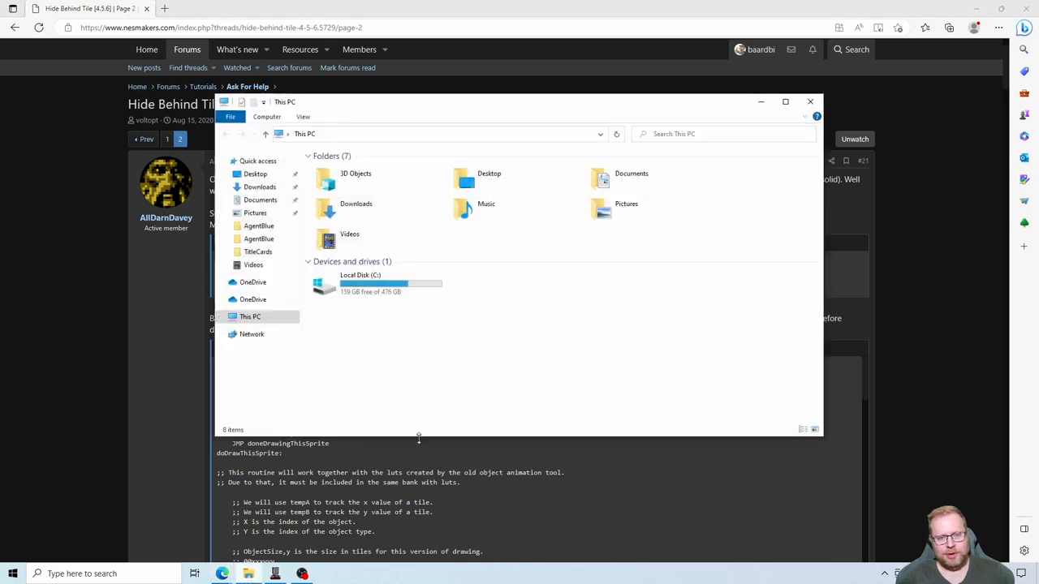
left_click(807, 105)
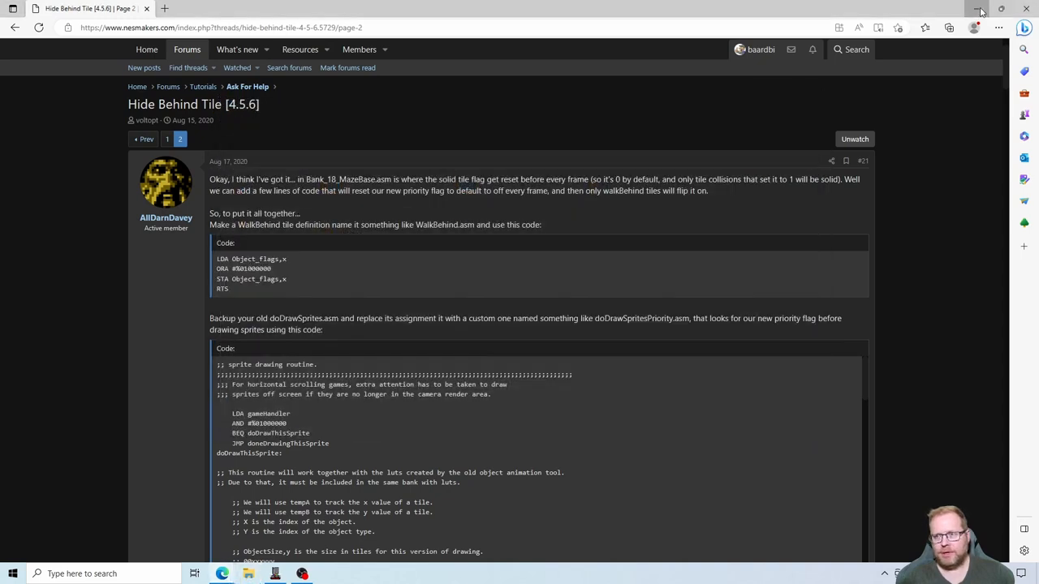
left_click(977, 8)
left_click(978, 9)
double_click(265, 238)
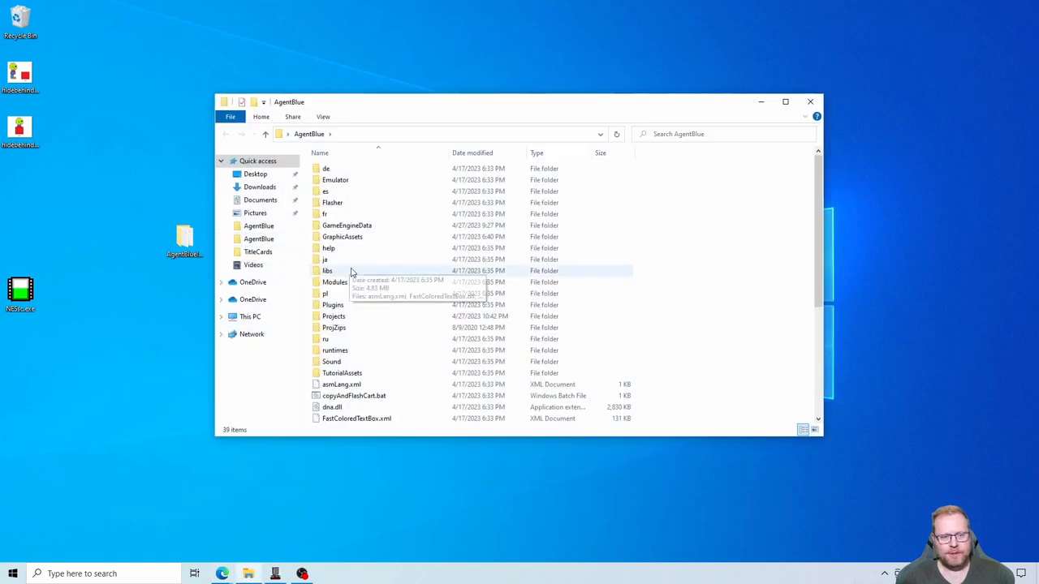
double_click(374, 227)
double_click(367, 214)
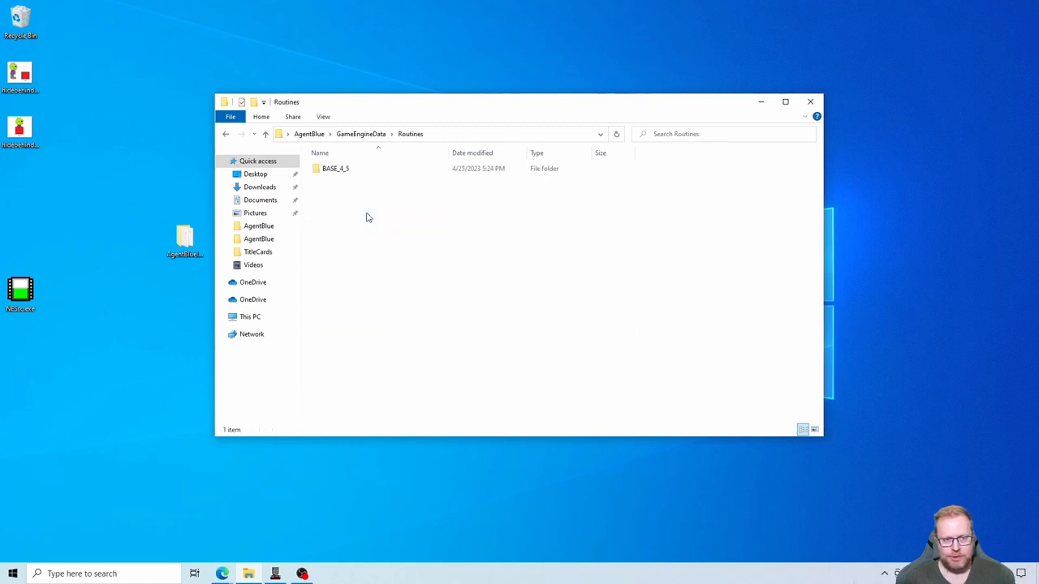
double_click(349, 170)
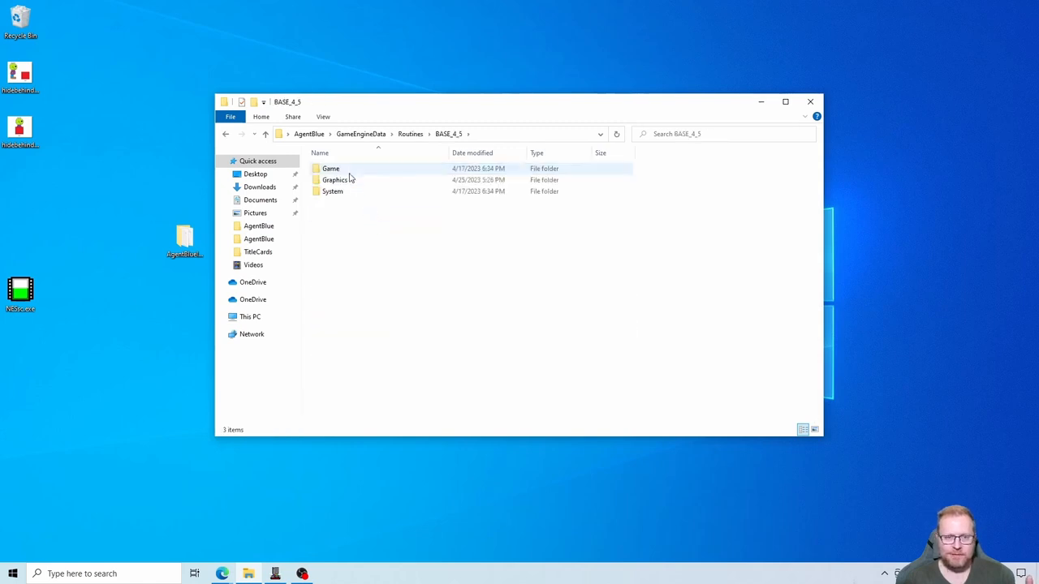
double_click(346, 170)
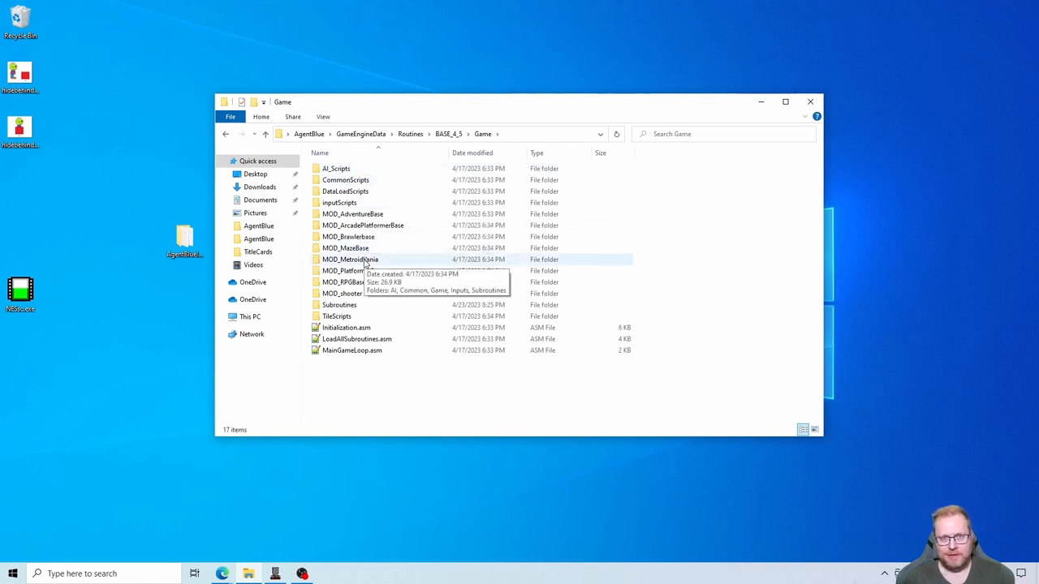
double_click(364, 259)
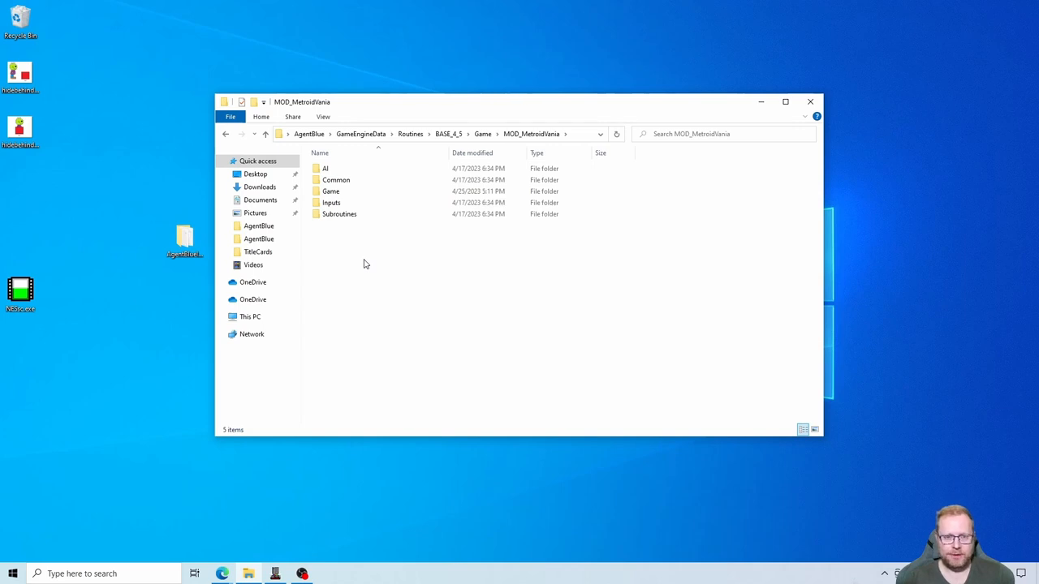
- Create a new folder named Tiles inside MOD_MetroidVania
right_click(339, 258)
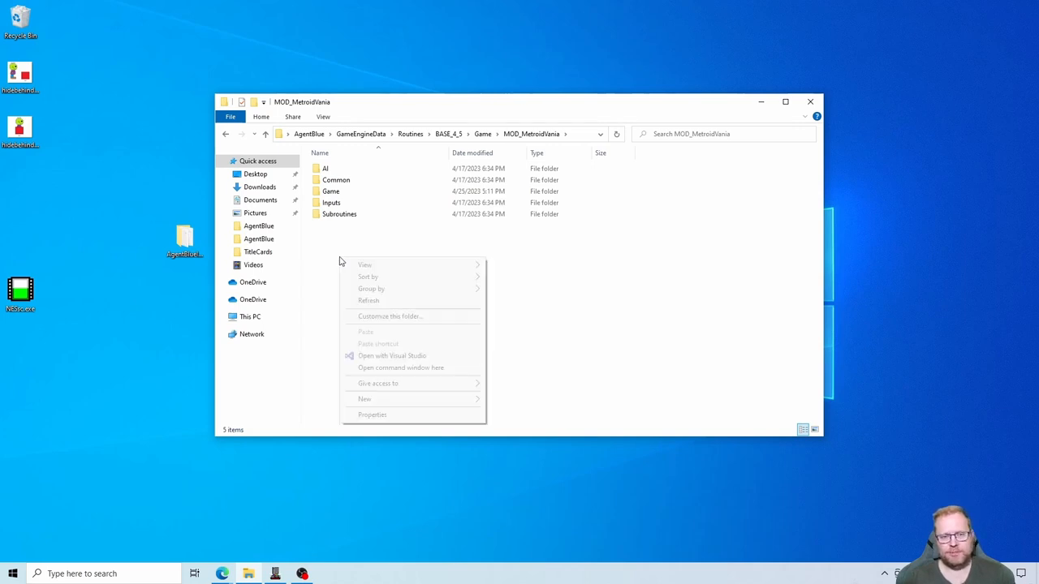
mouse_move(381, 400)
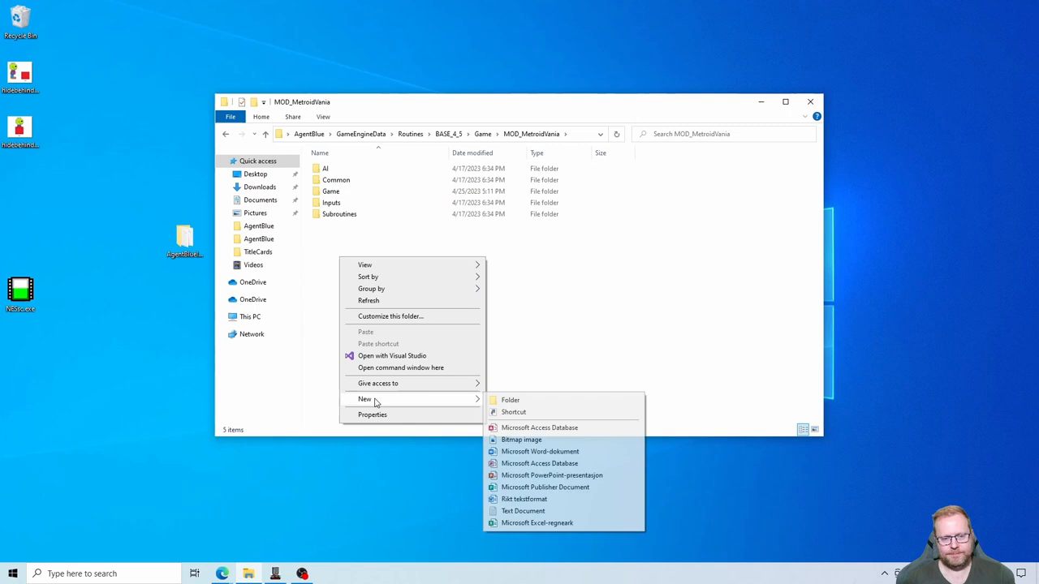
left_click(510, 401)
type("Titles")
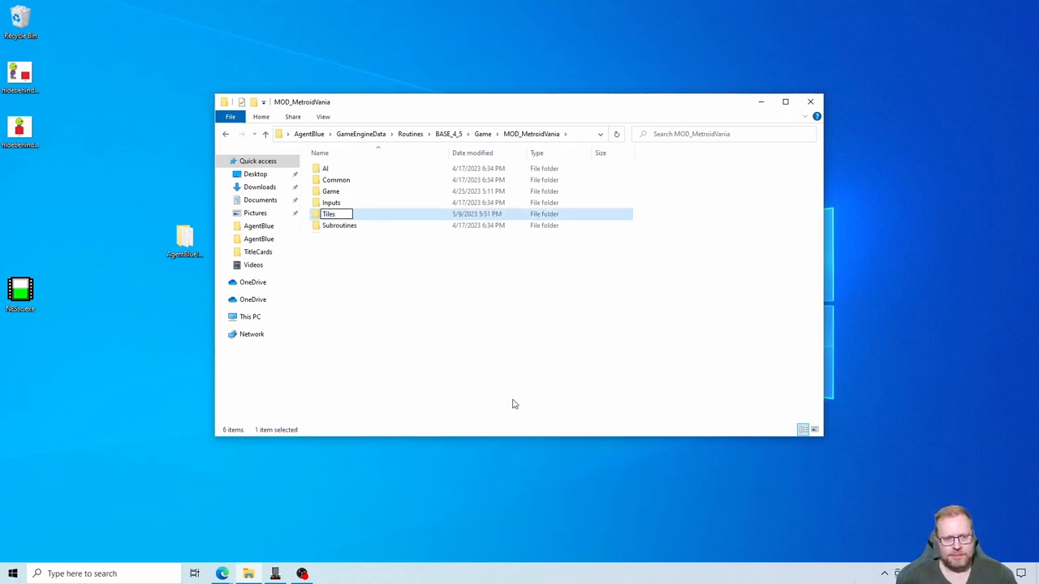
key("Return")
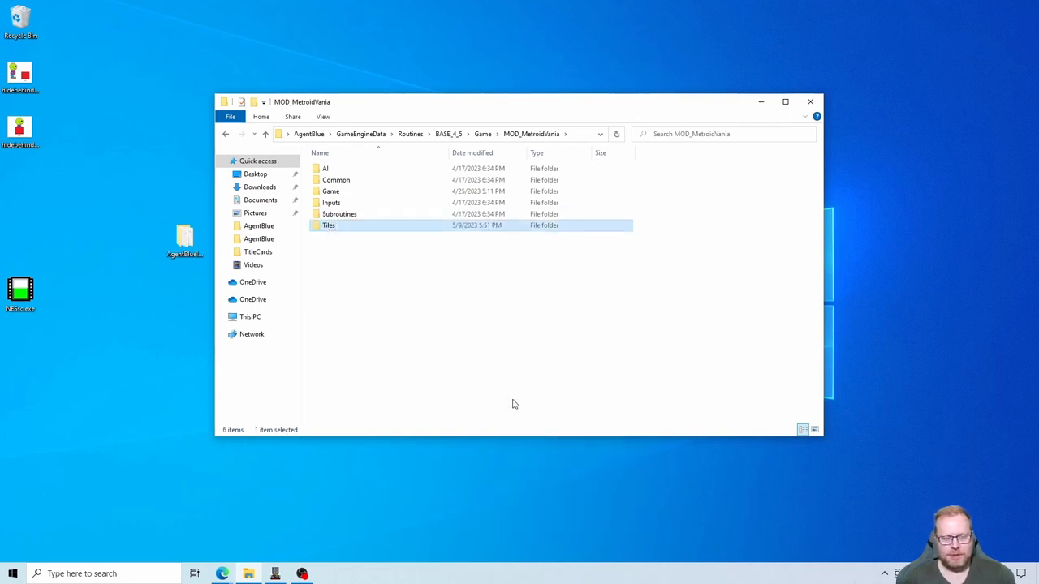
- Create a text document in the Tiles folder and name it hideBehind.asm, accepting the extension change
double_click(329, 227)
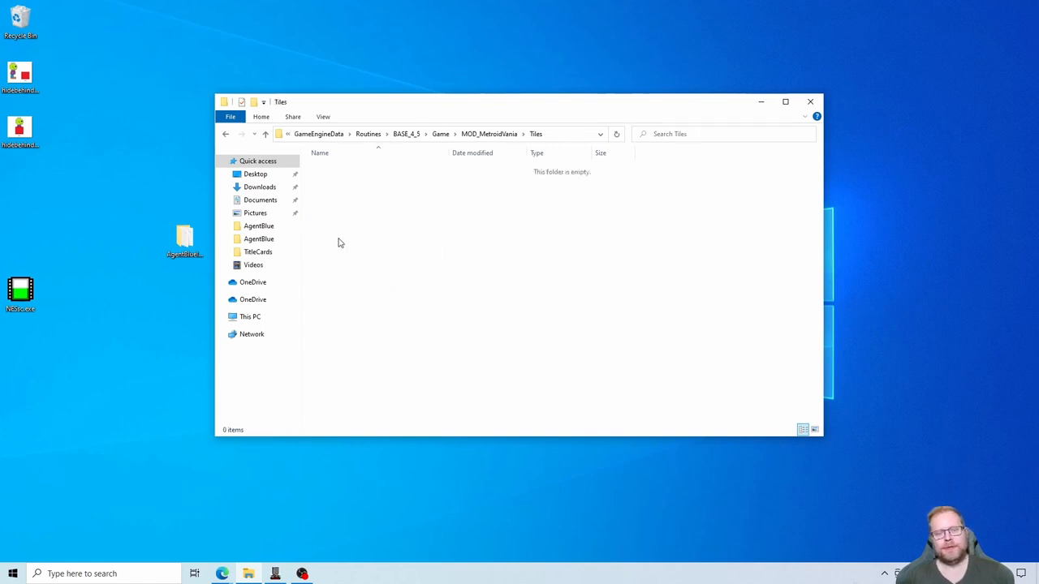
right_click(350, 235)
mouse_move(406, 395)
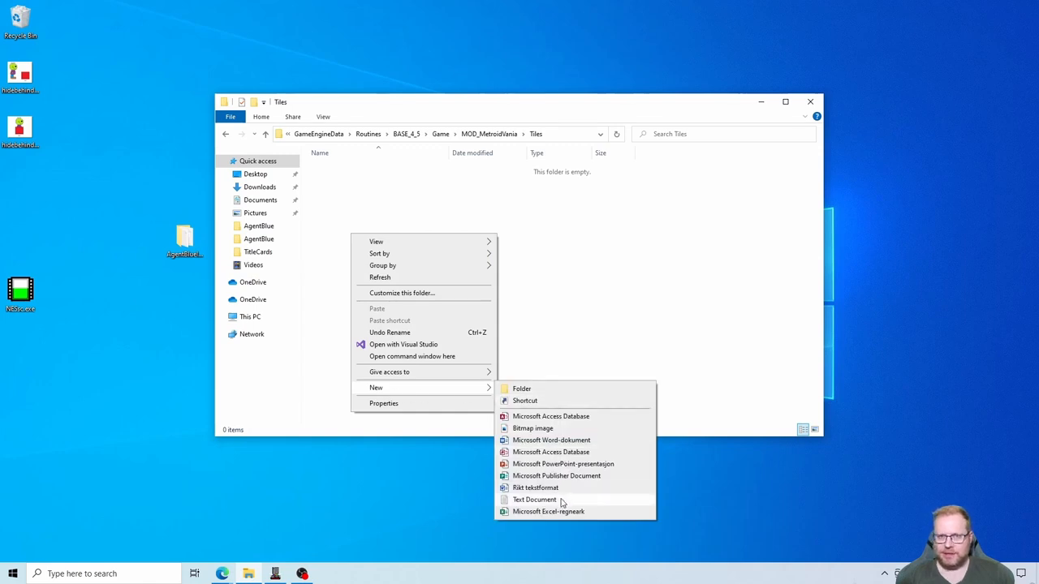
left_click(534, 499)
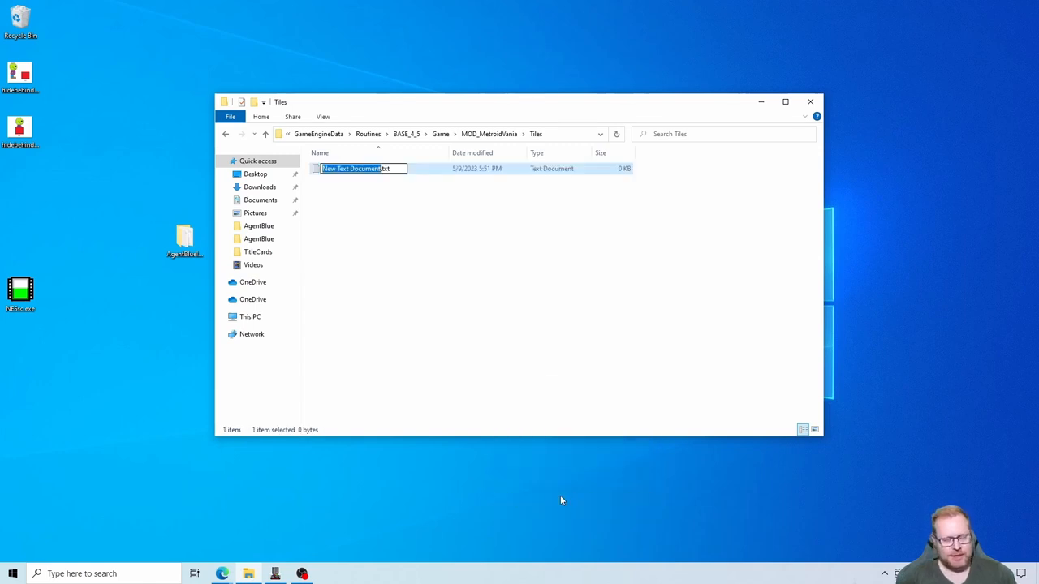
type("hideB")
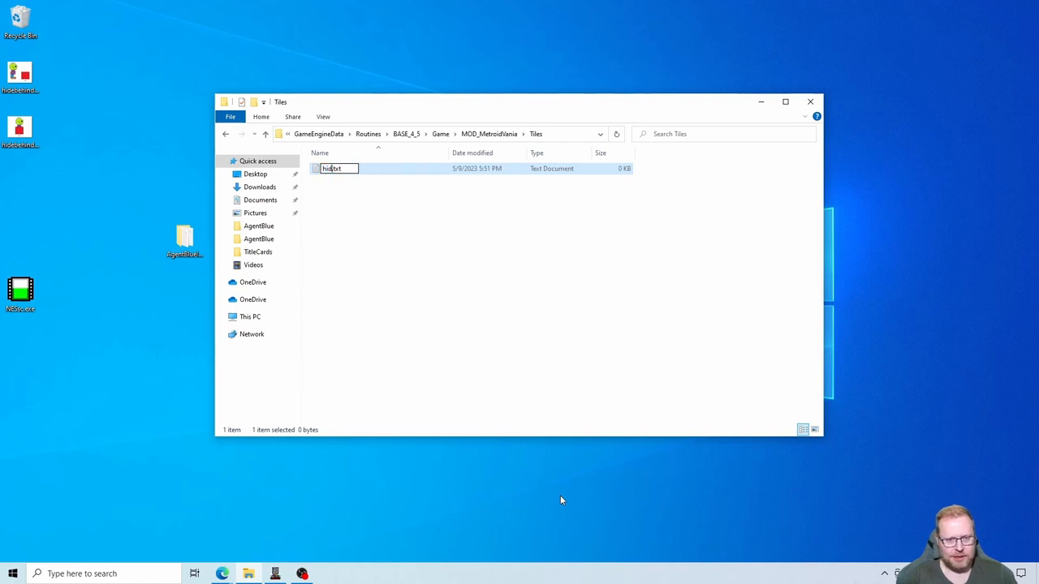
type("ehind")
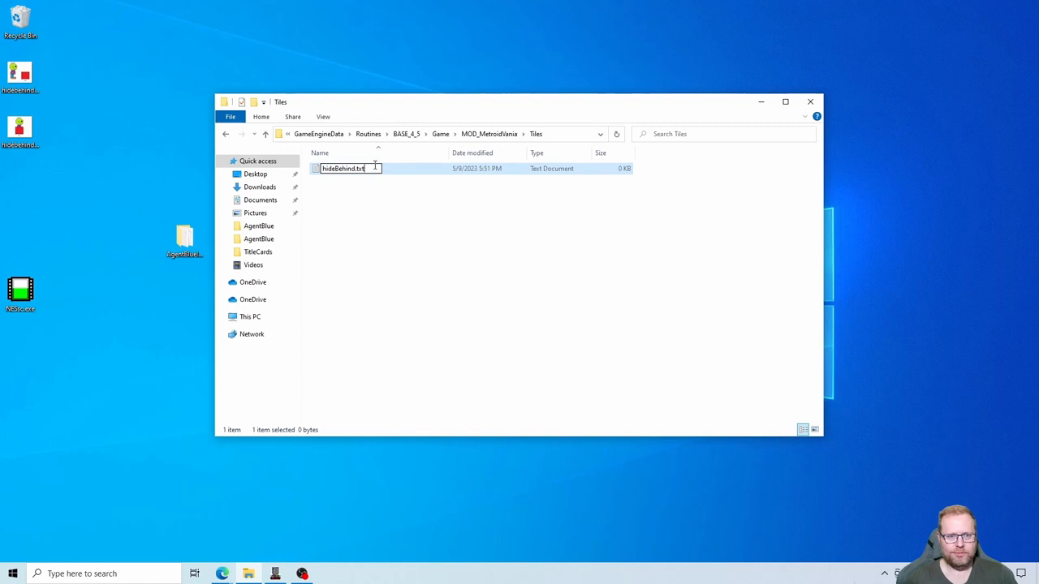
key("BackSpace")
key("BackSpace")
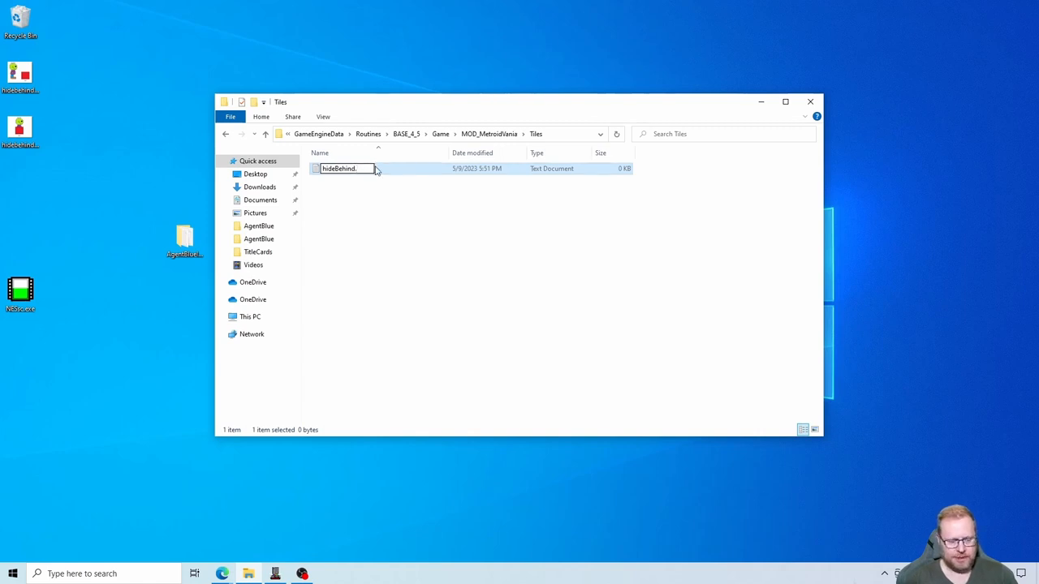
type("asm")
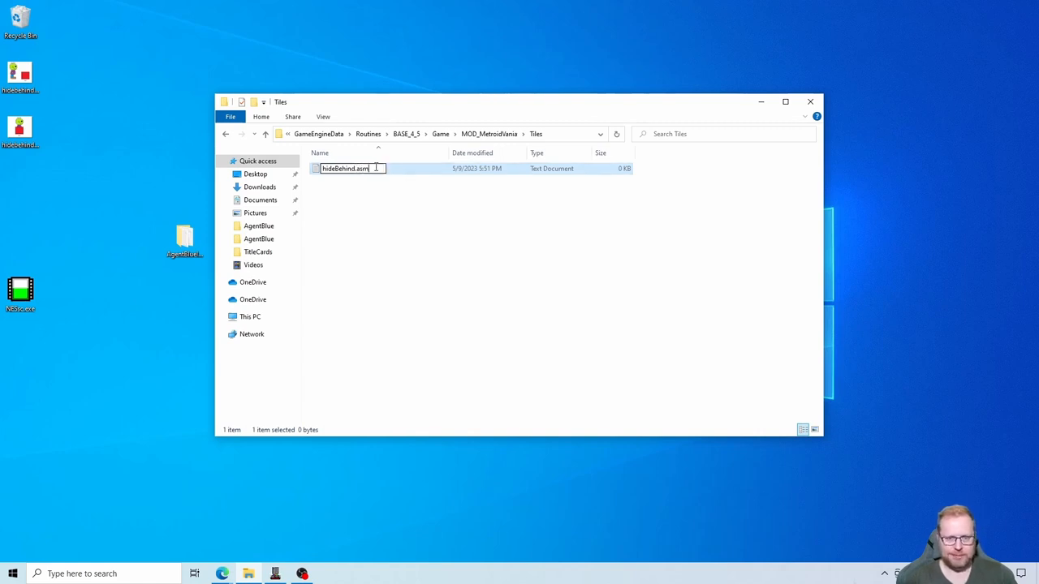
key("Return")
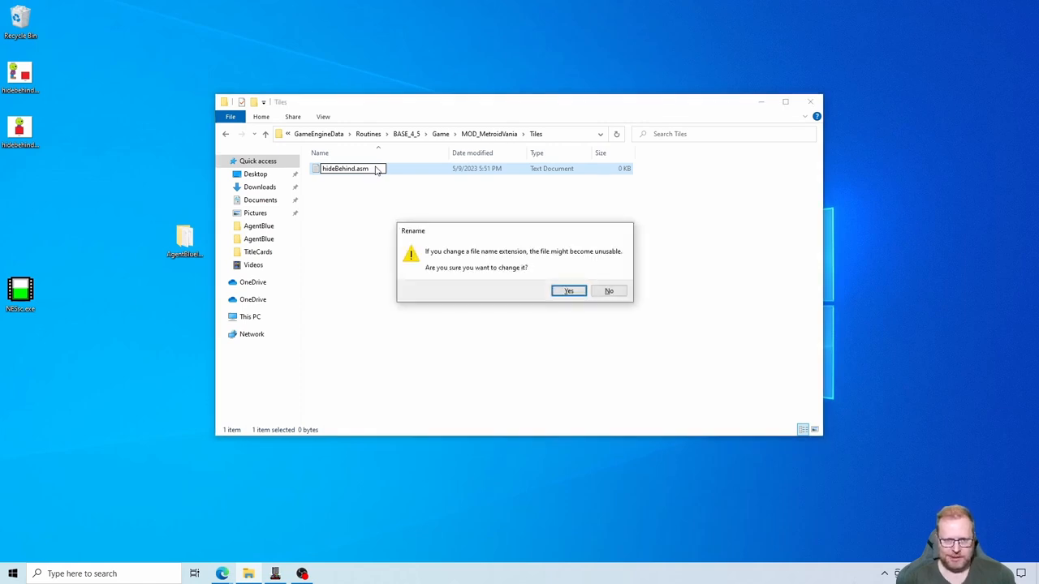
key("Return")
left_click(362, 233)
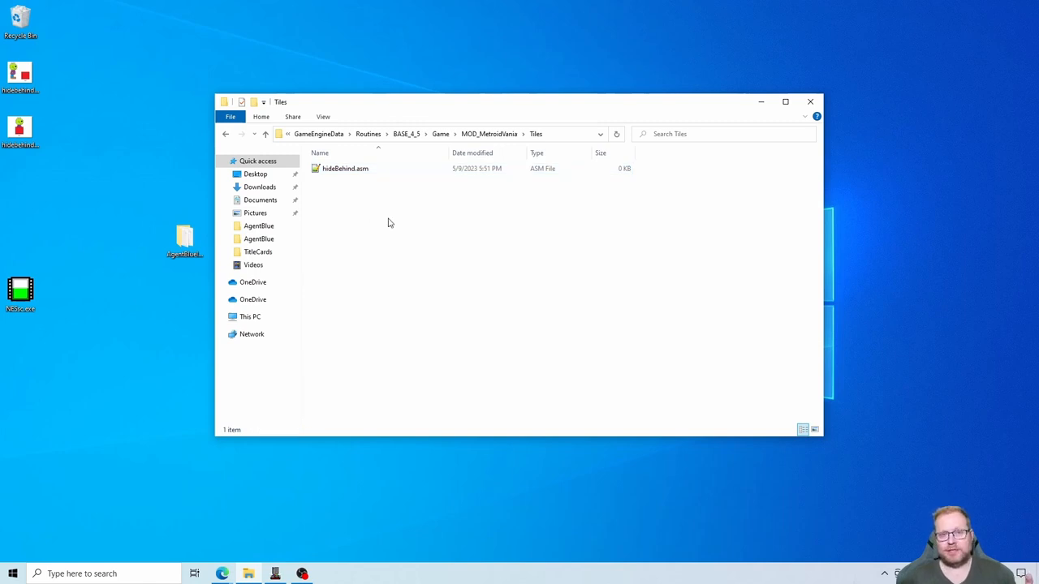
- Open hideBehind.asm in Notepad++, making it the default app for .asm files
double_click(361, 173)
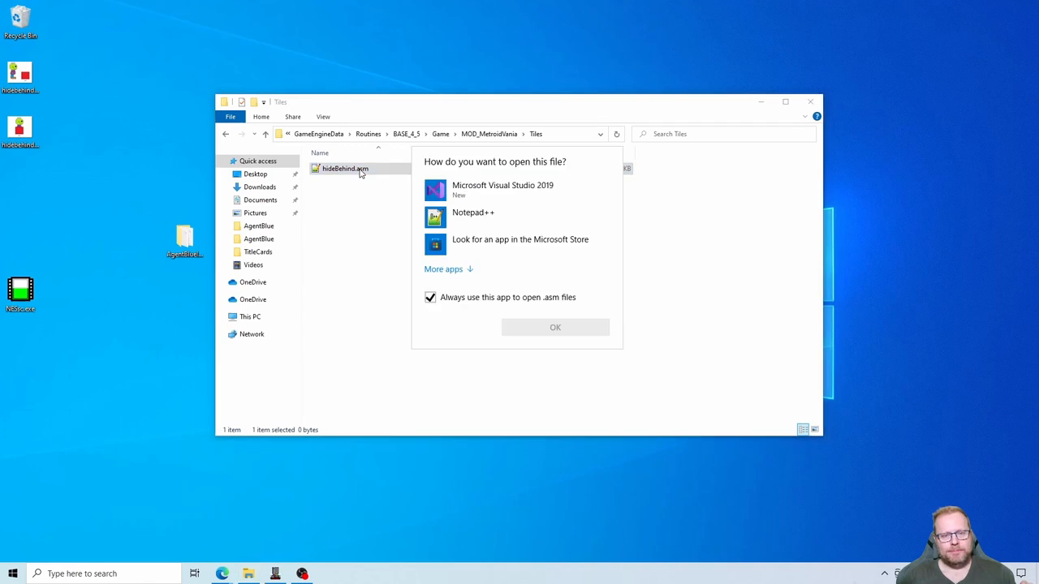
left_click(485, 225)
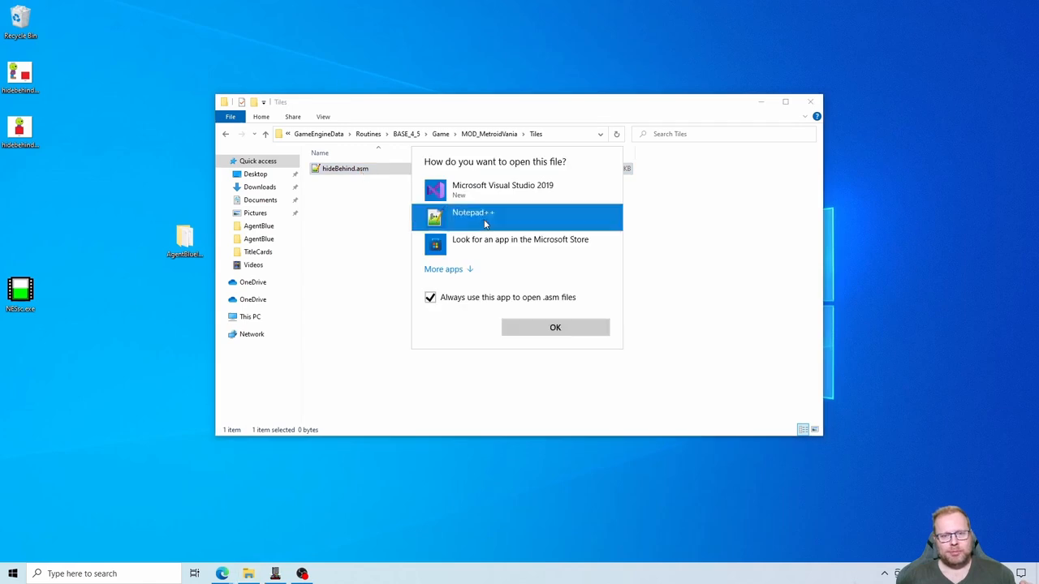
left_click(554, 329)
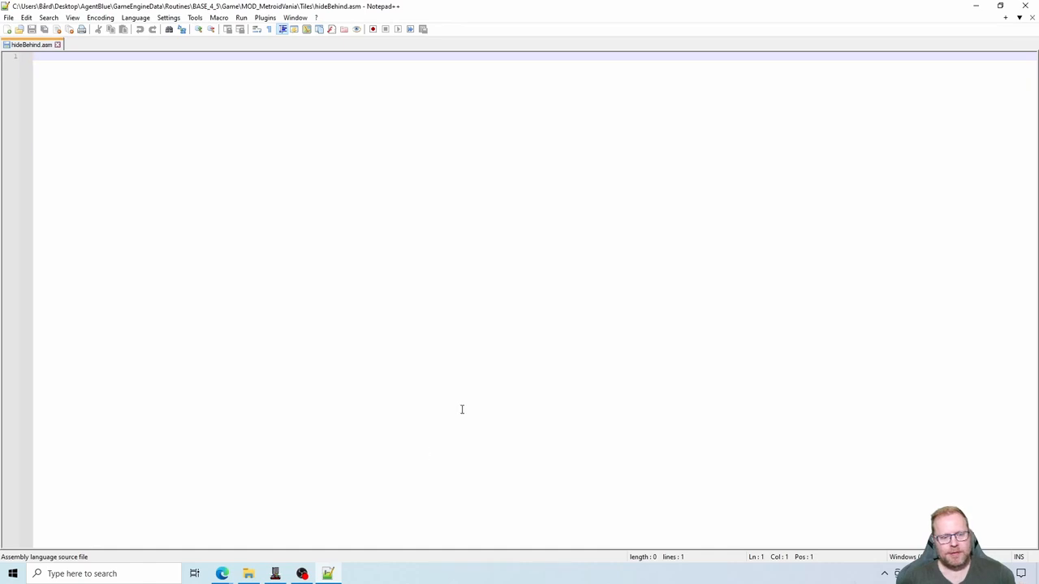
- Switch back to the Hide Behind Tile thread in Edge and copy the four-line WalkBehind code from LDA Object_flags,x to RTS
left_click(226, 577)
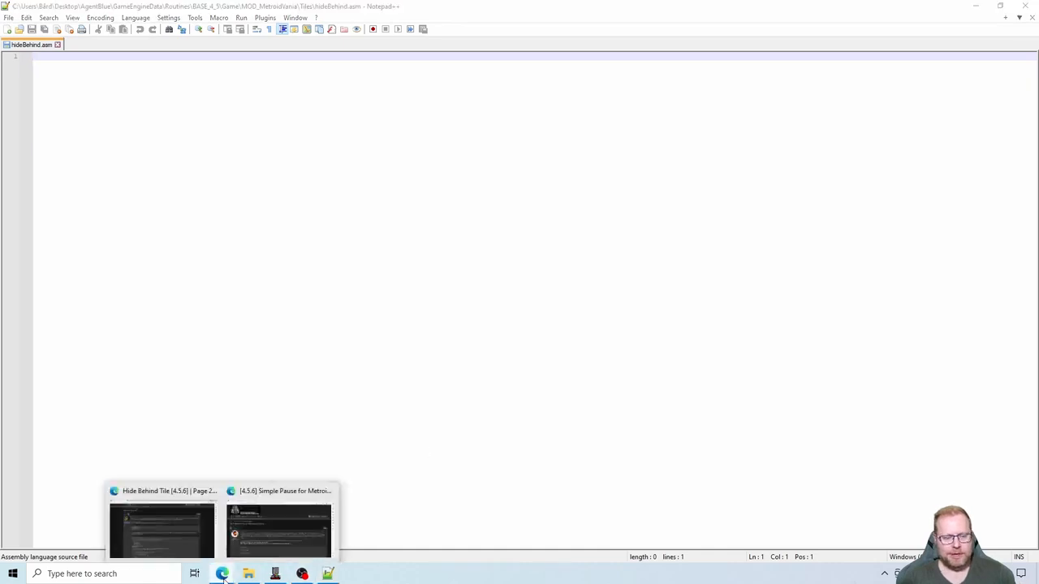
left_click(276, 536)
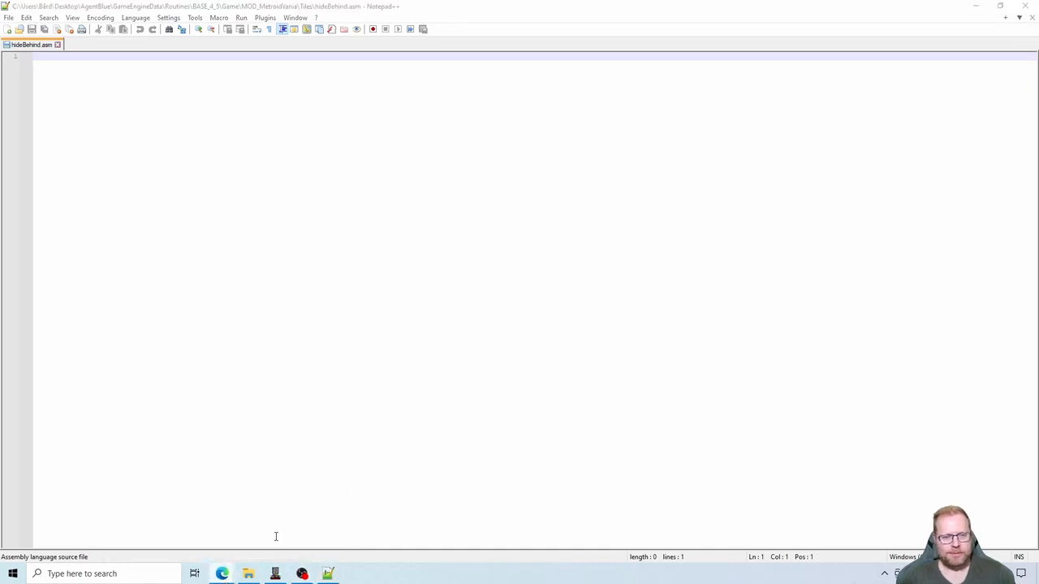
left_click(230, 578)
left_click(184, 522)
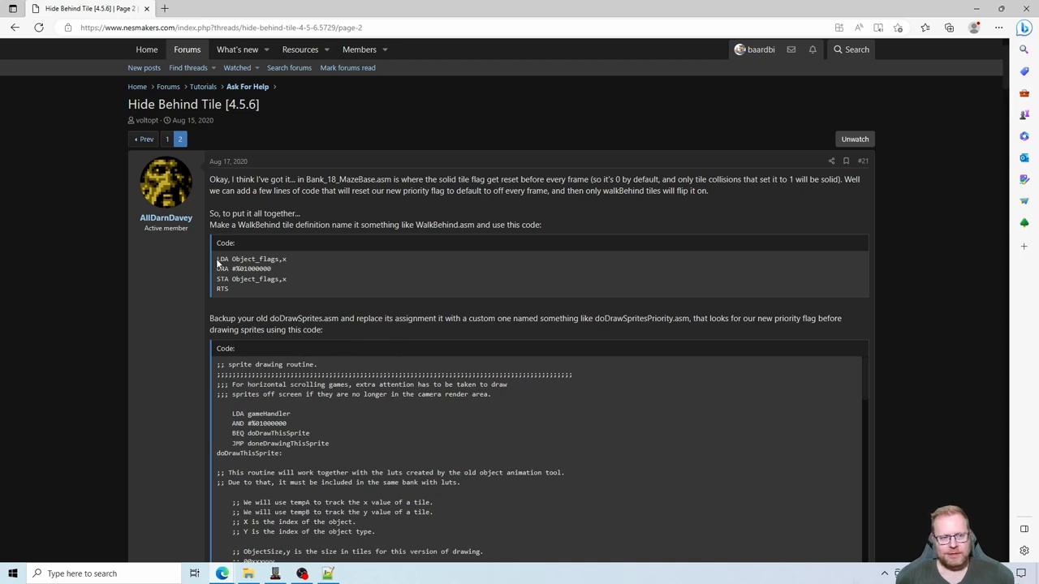
left_click_drag(218, 258, 233, 291)
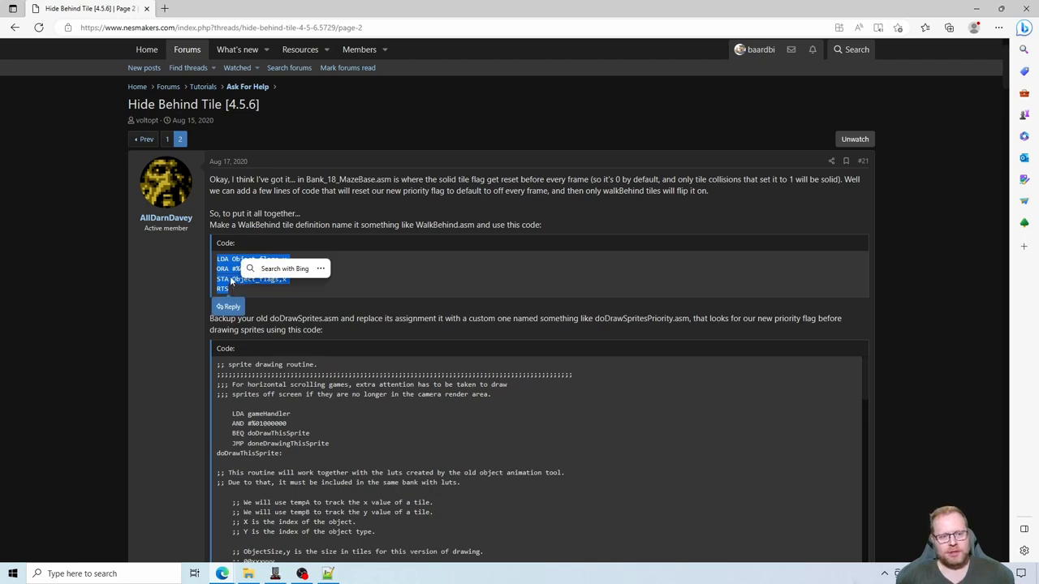
right_click(232, 281)
left_click(259, 287)
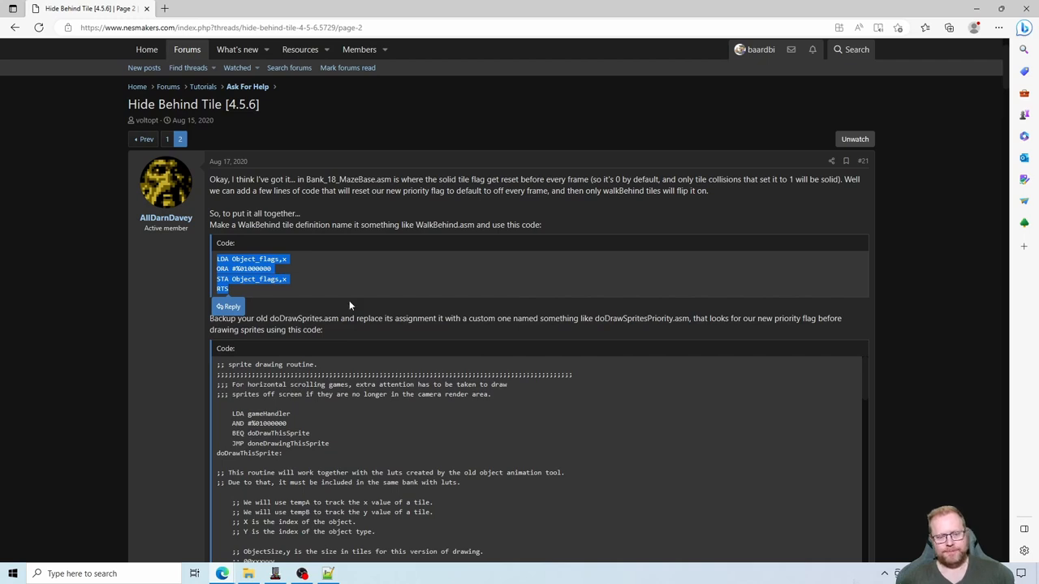
- Switch to hideBehind.asm in Notepad++ and add the header comment ";;;; Hide behind tile" followed by an empty line
left_click(327, 574)
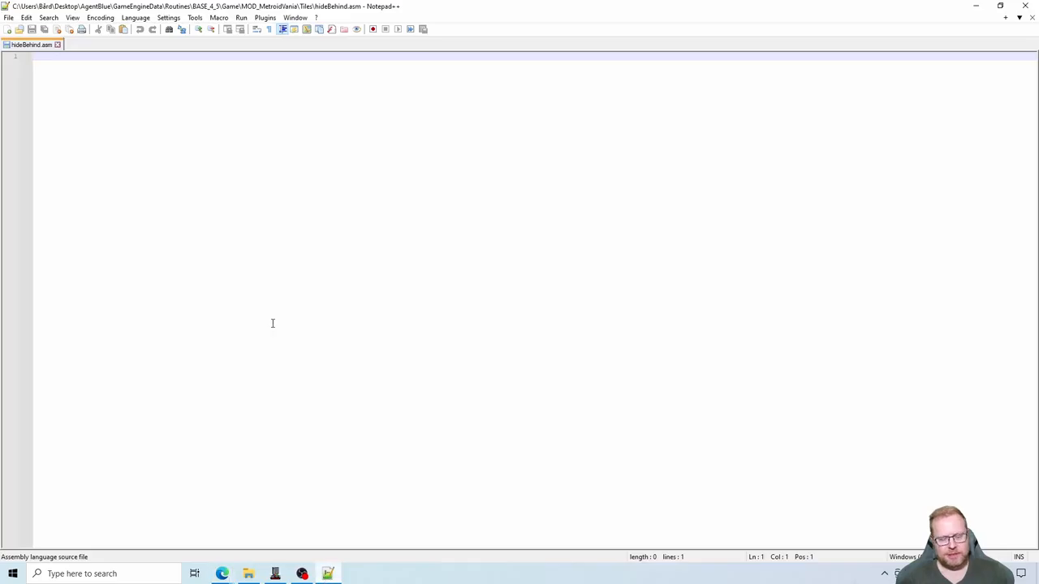
type(";;;")
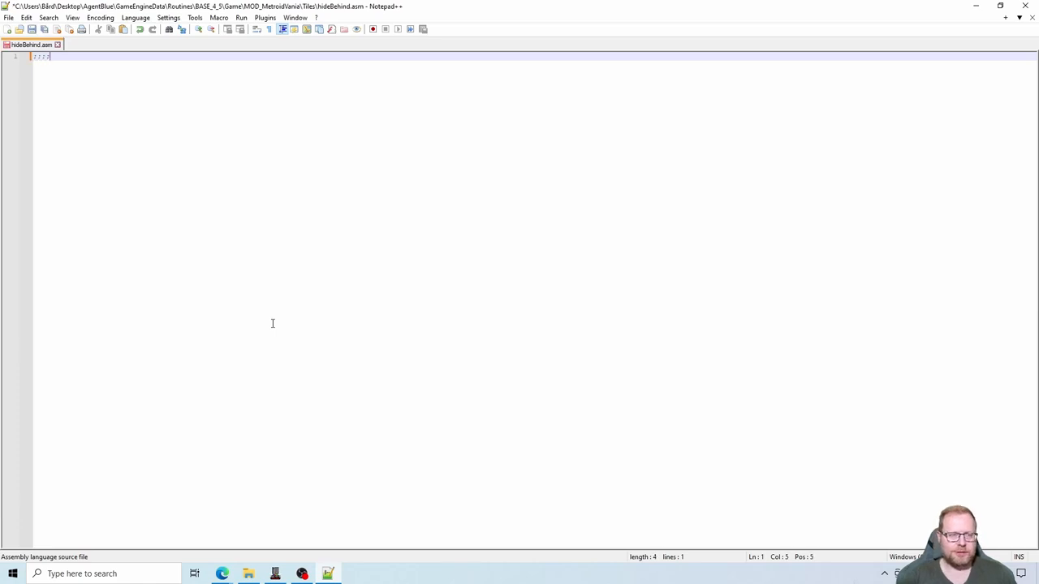
type("; Hi")
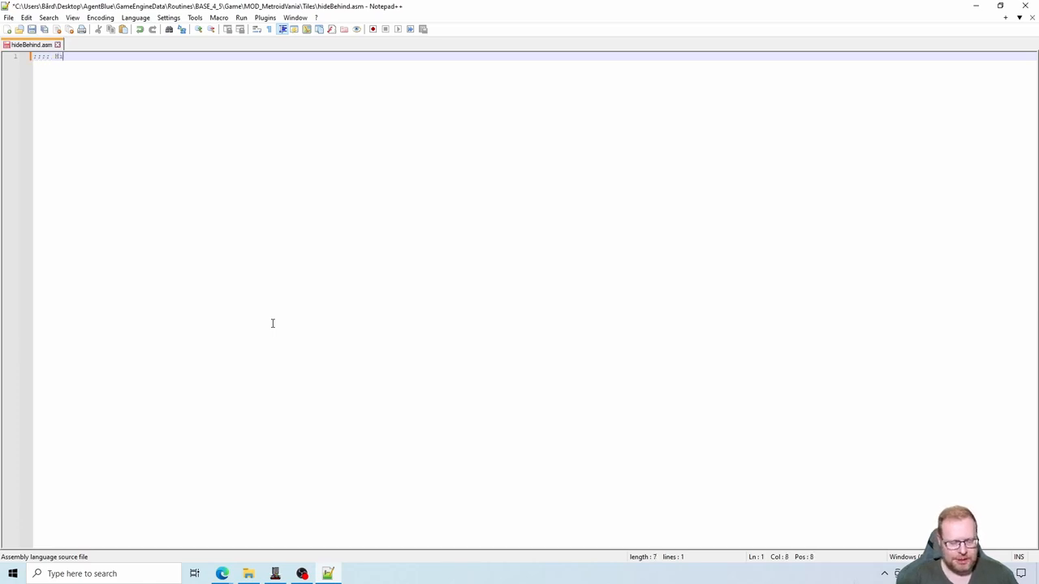
type("de behind tile")
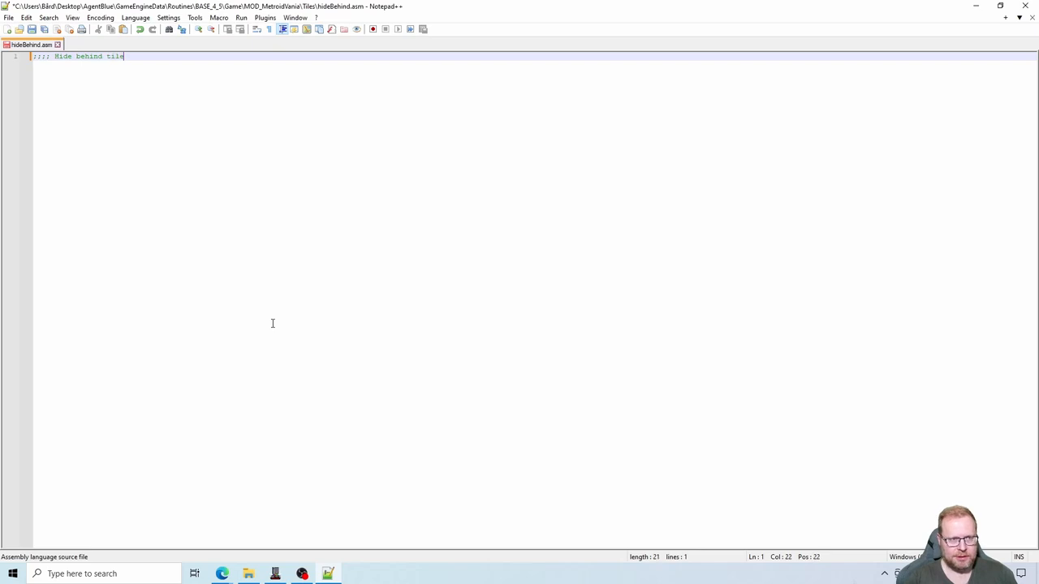
key("Return")
key("Return")
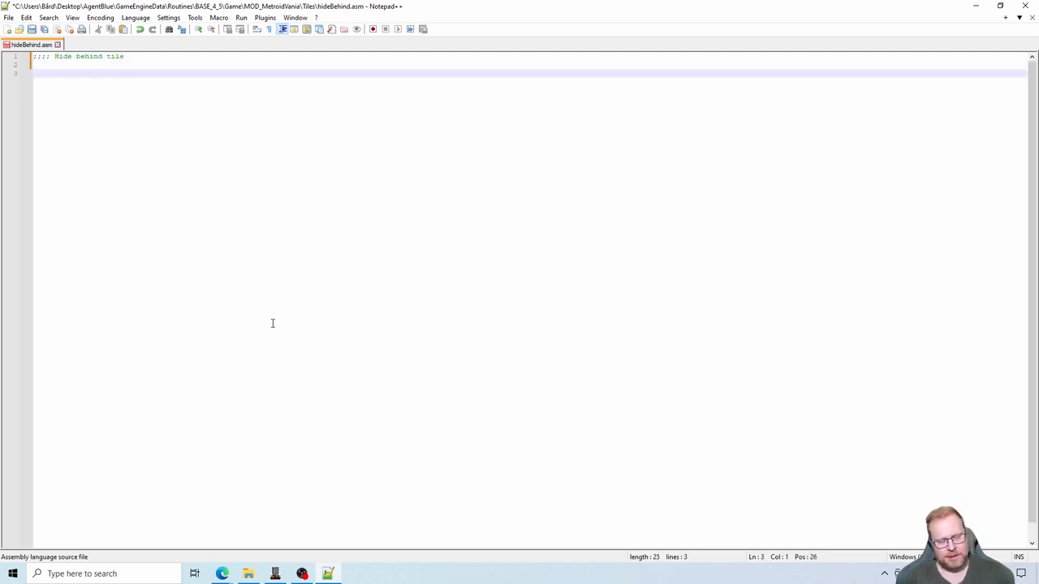
- Paste the copied four-line code below the header comment, end it with a new line, and save the file
key("ctrl+v")
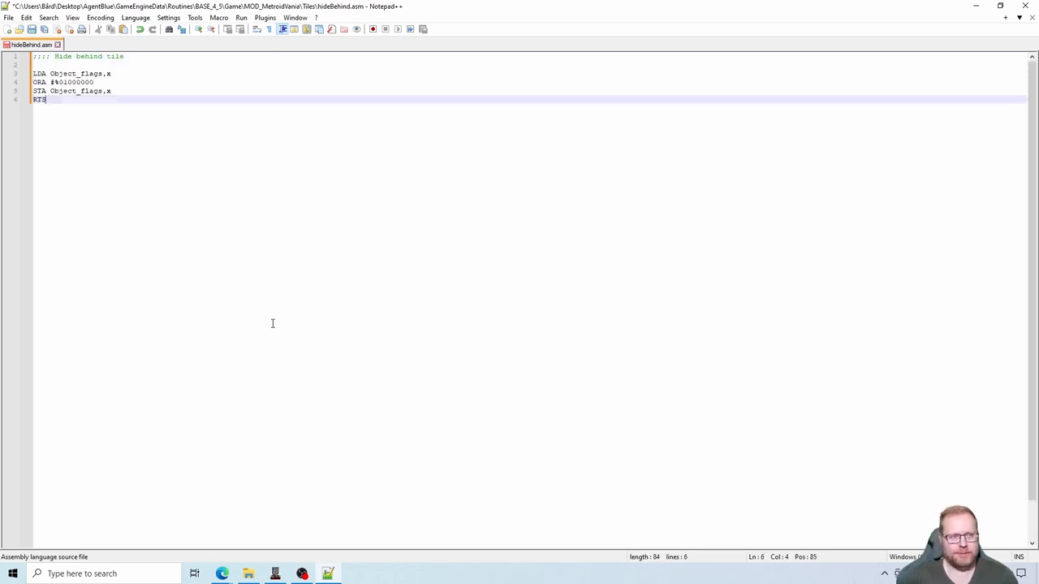
key("Return")
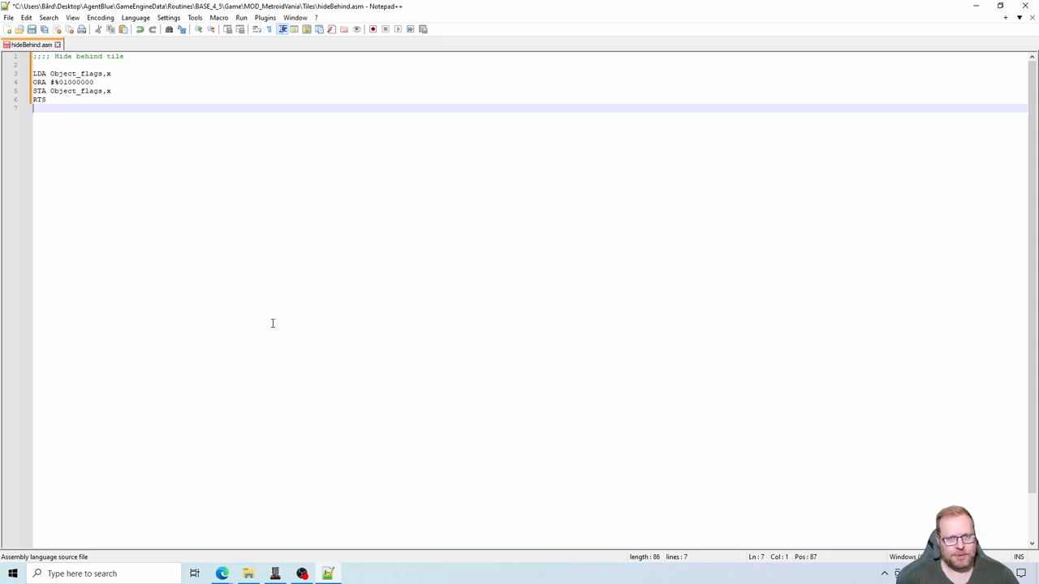
key("ctrl+s")
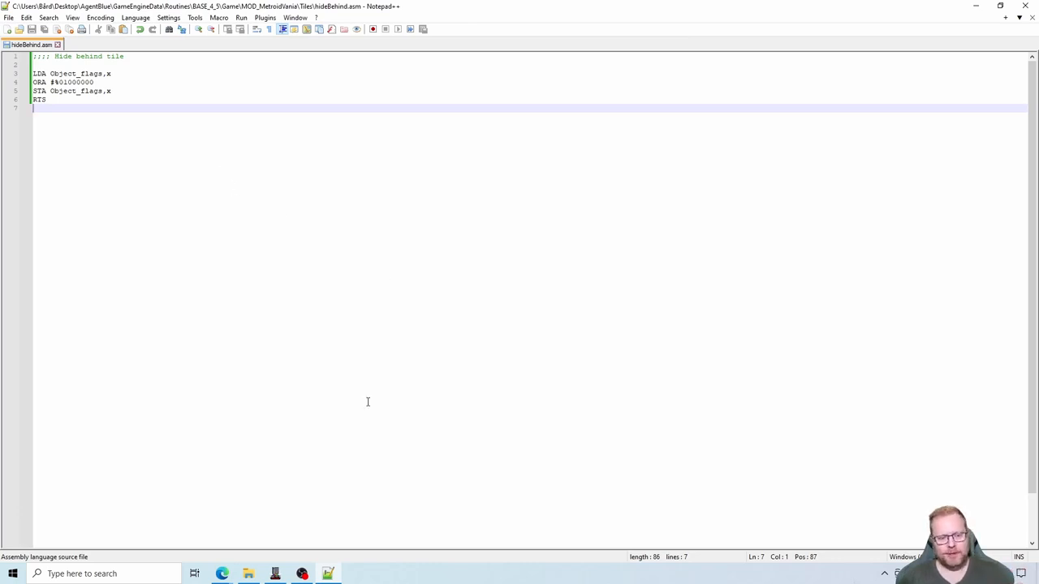
- Switch to NESmaker and rename the Tile13 tile type label to "Hide Behind Tile" in the project settings
left_click(275, 573)
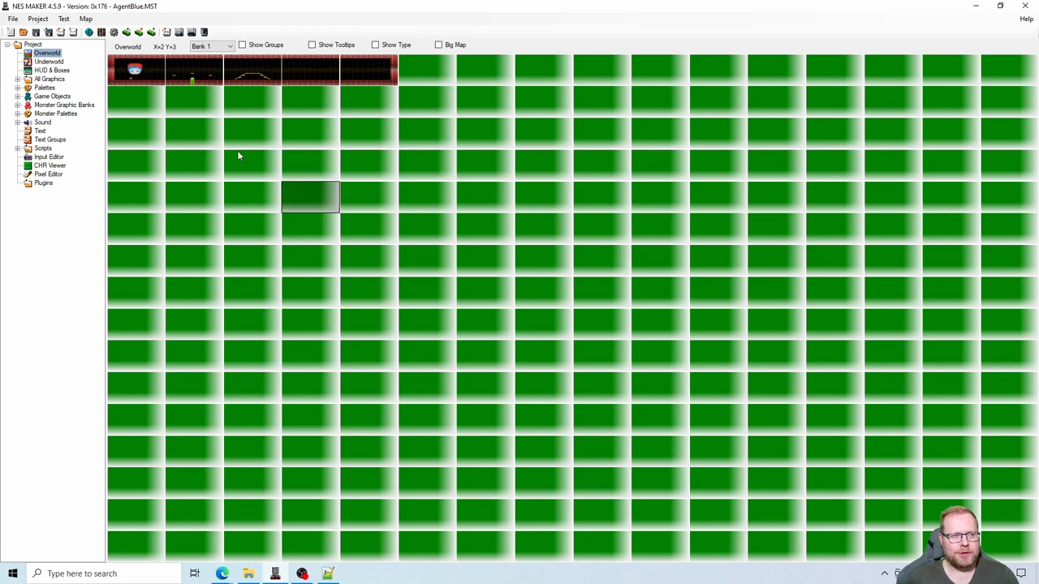
left_click(114, 33)
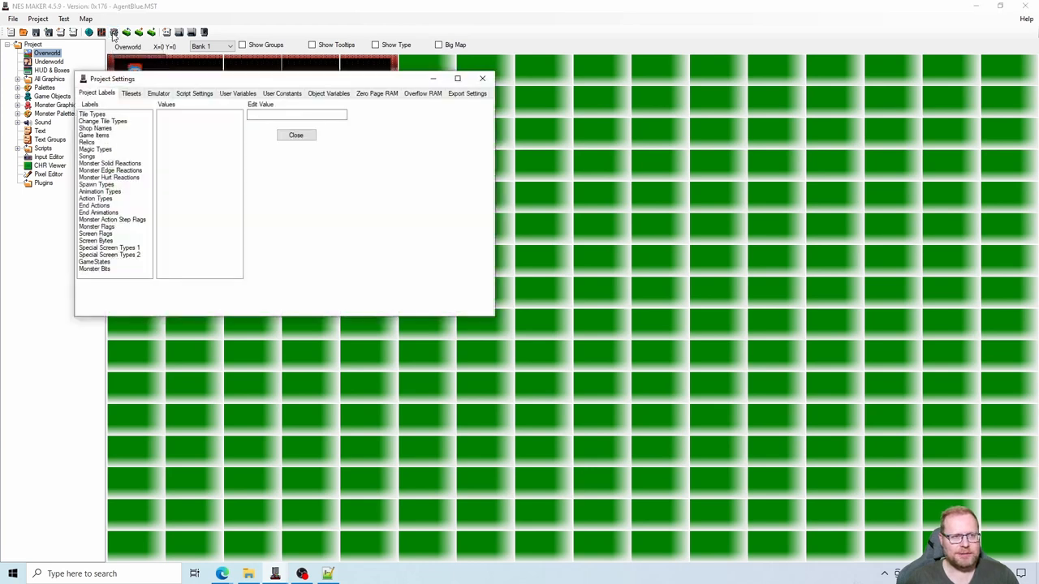
left_click(95, 116)
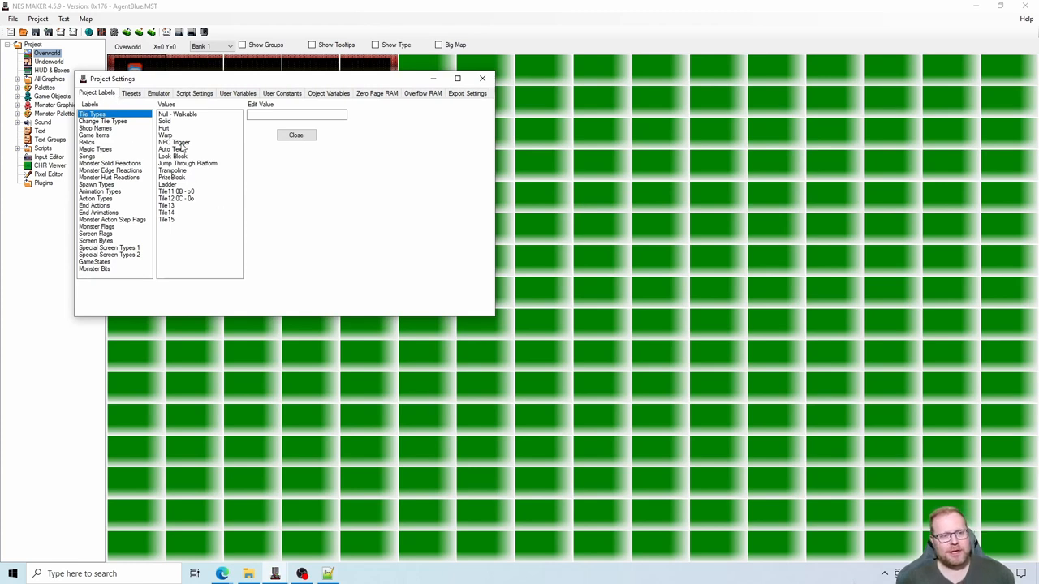
left_click(168, 207)
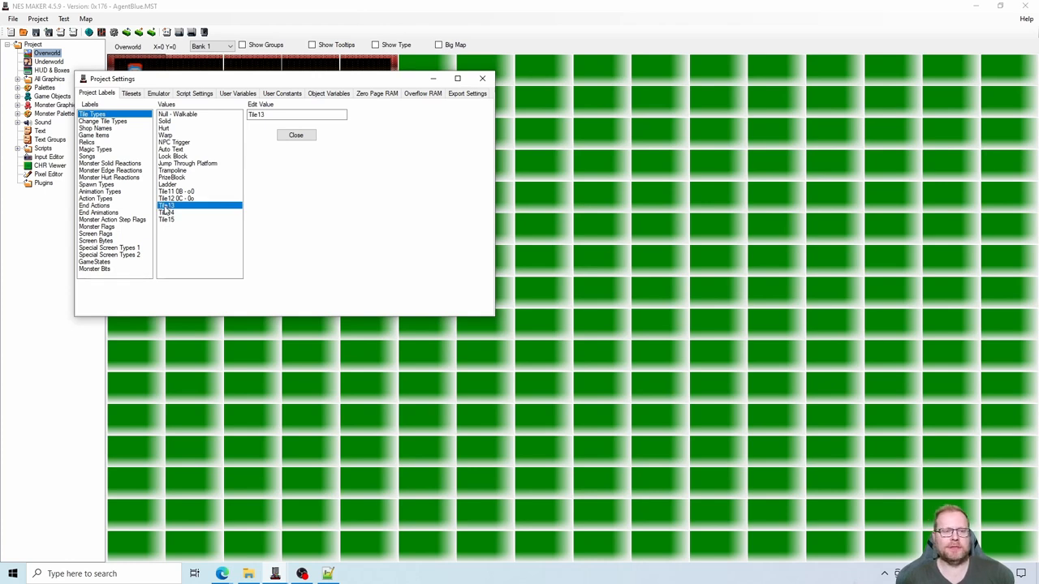
left_click(273, 114)
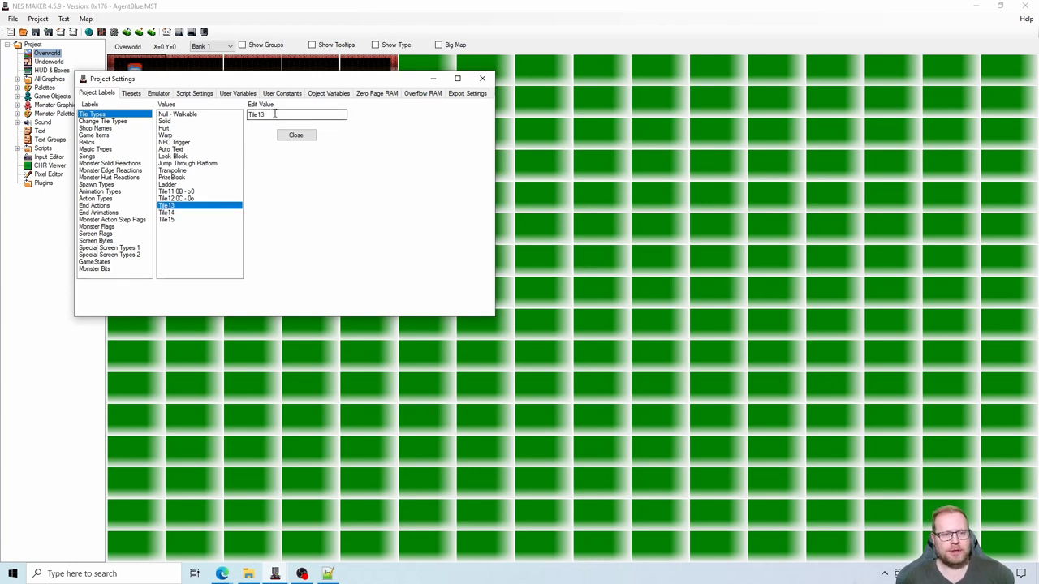
double_click(274, 113)
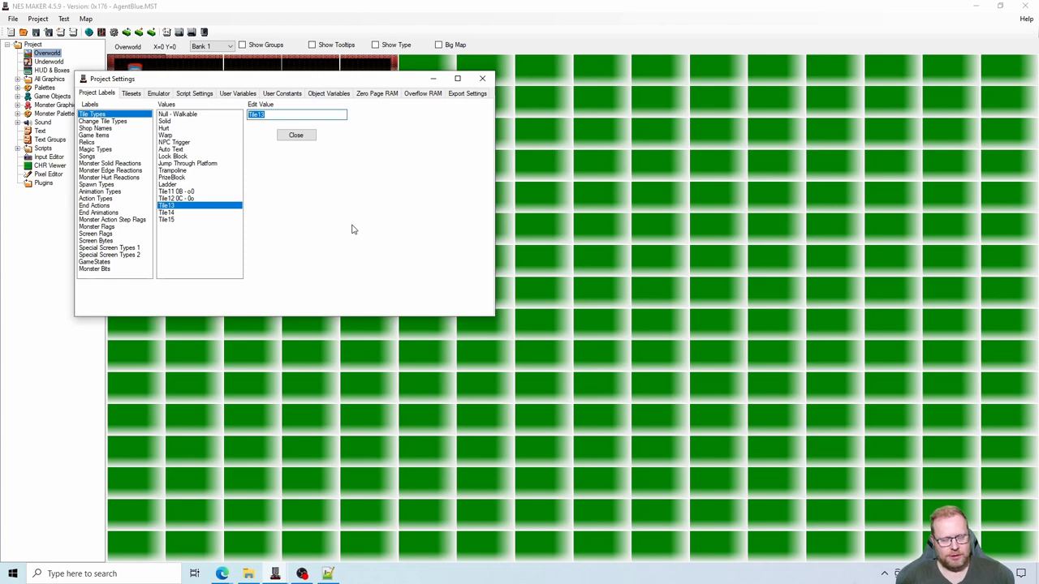
type("Hide")
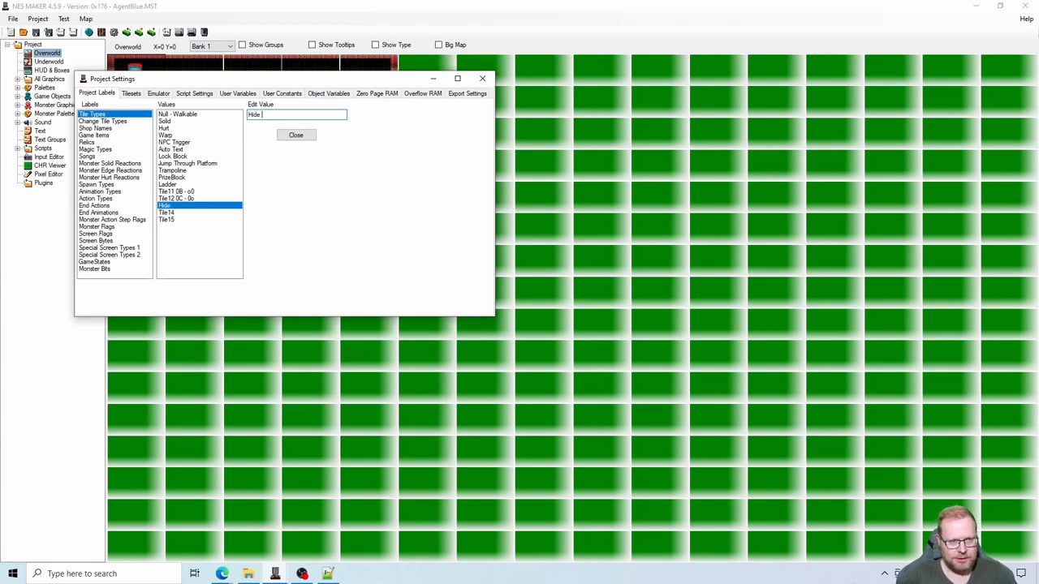
type(" Behind ")
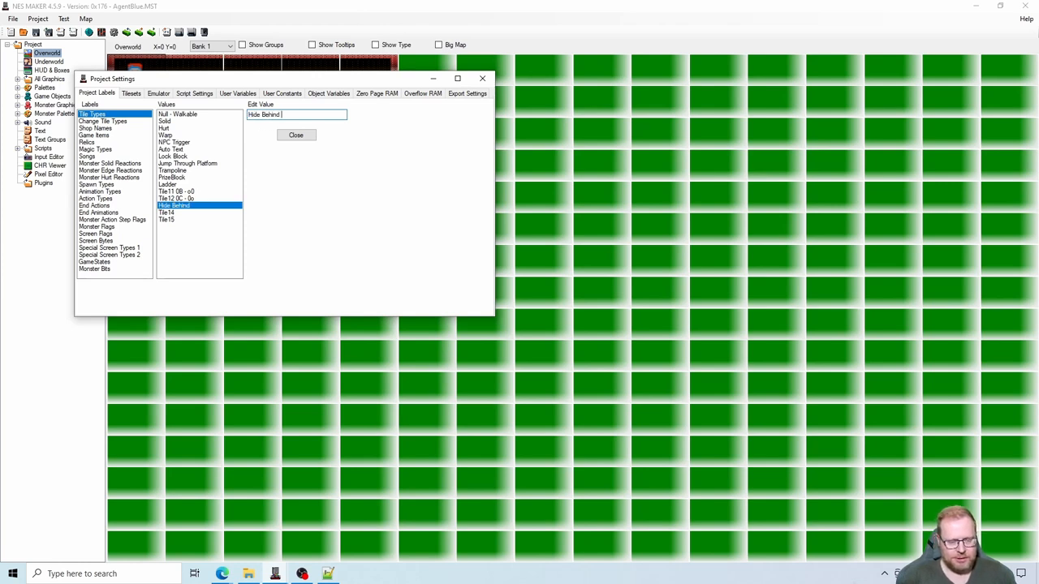
type("Tile")
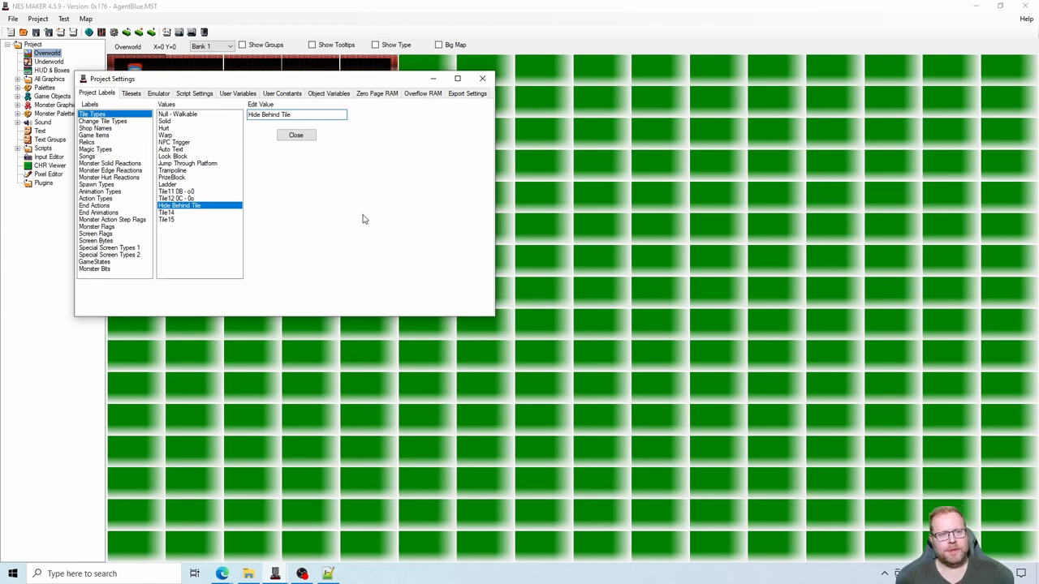
- Assign BASE_4_5\Game\MOD_MetroidVania\Tiles\hideBehind.asm to the Tile 13 script define in the maximized project settings
left_click(189, 94)
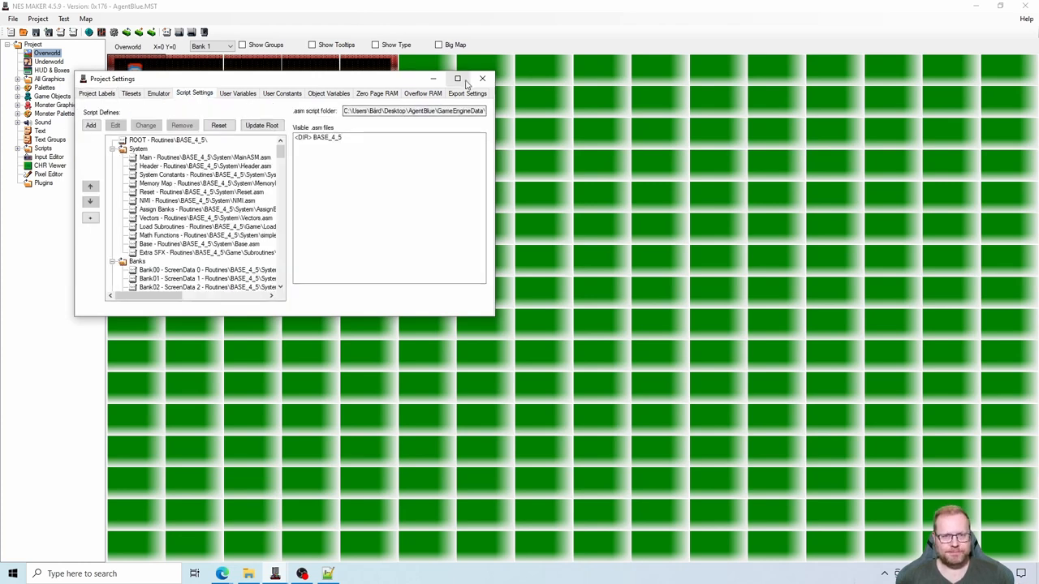
left_click(459, 78)
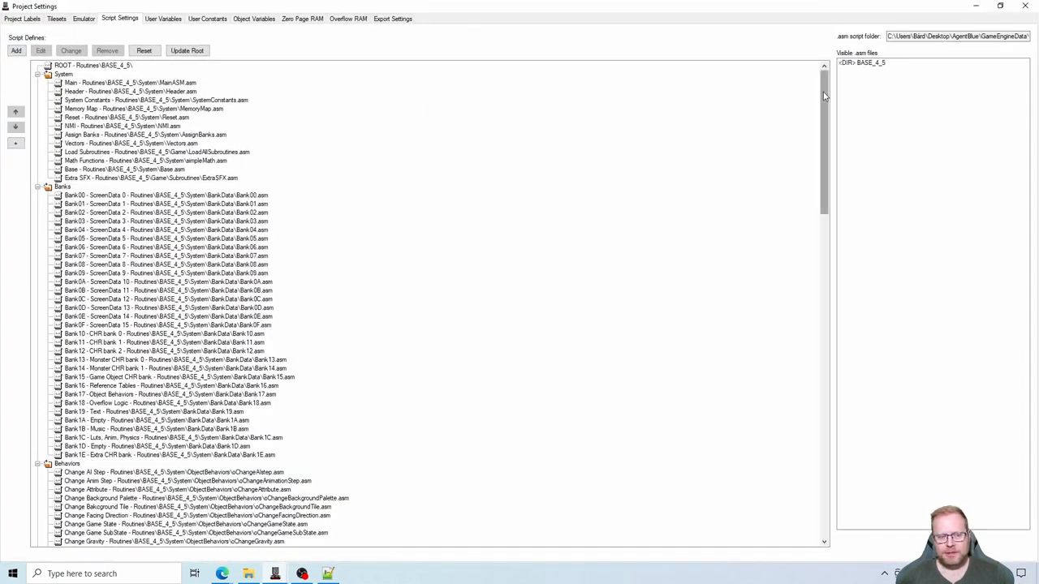
left_click_drag(823, 96, 821, 291)
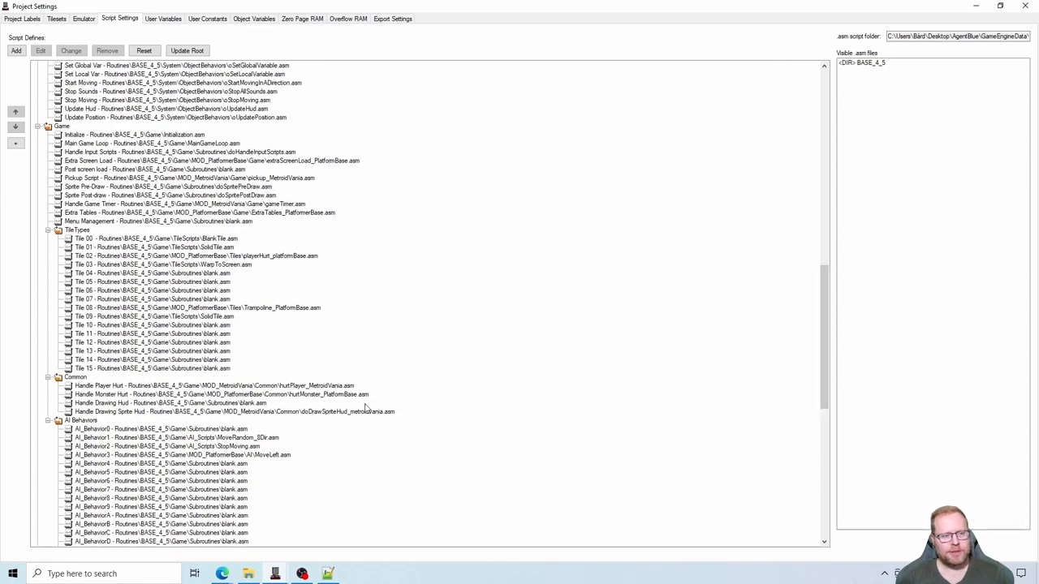
left_click(102, 352)
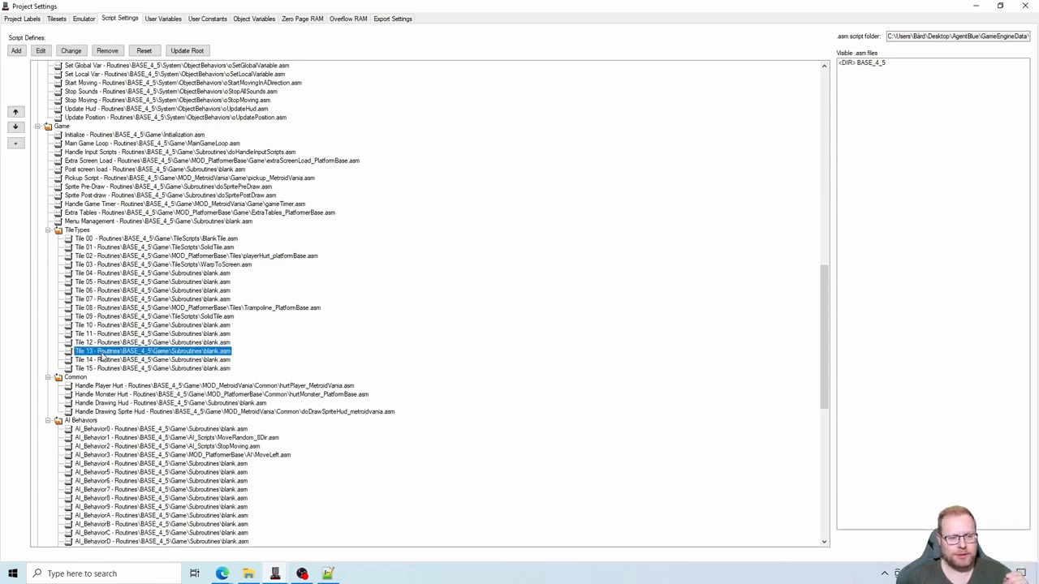
double_click(873, 65)
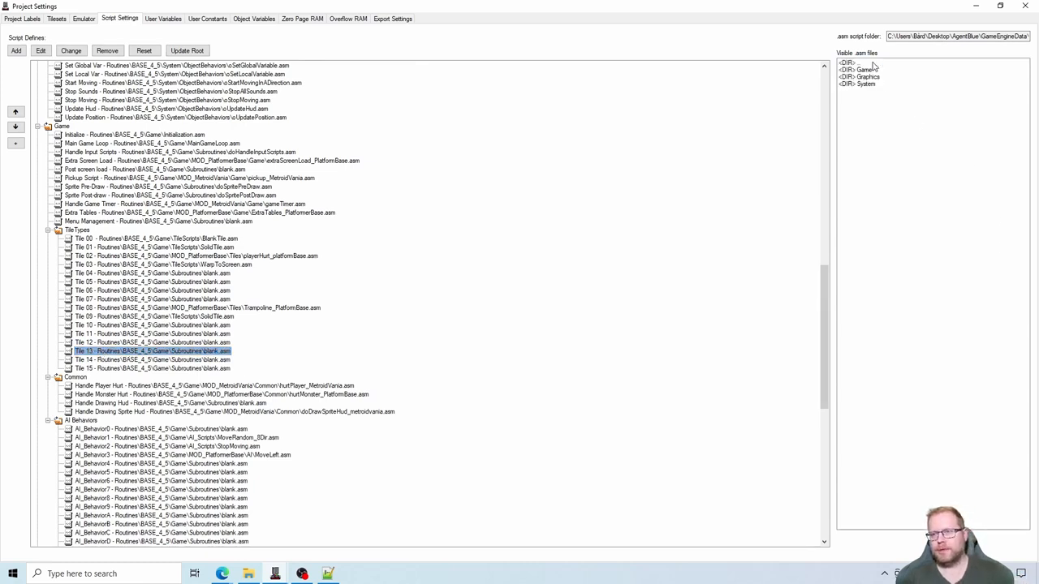
double_click(874, 71)
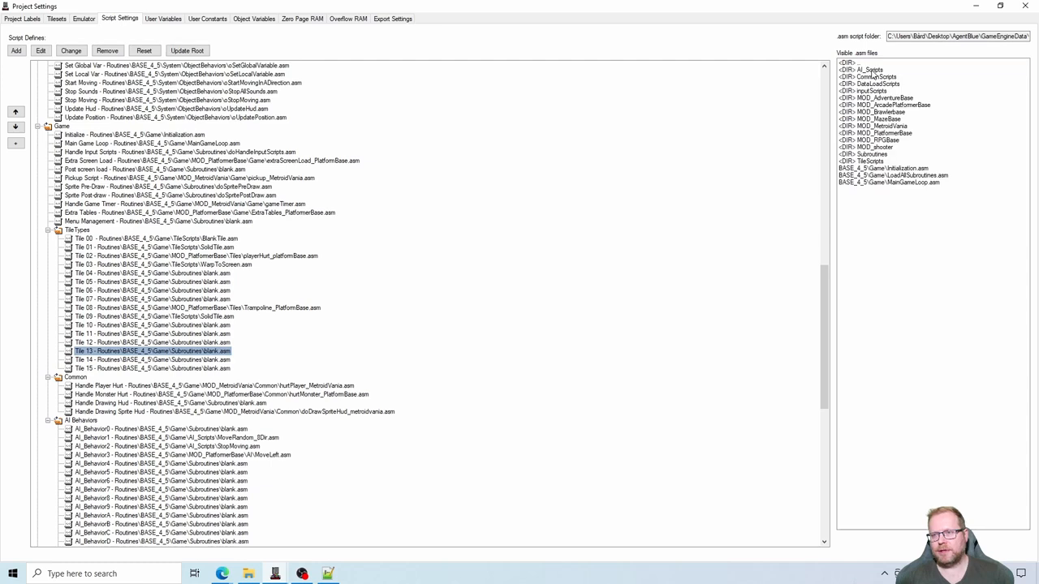
double_click(897, 125)
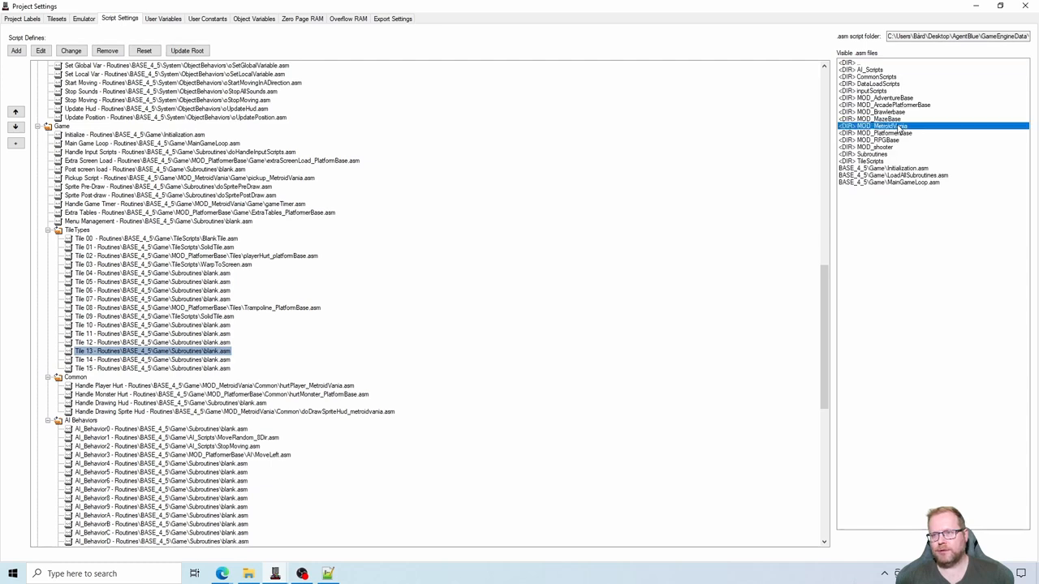
double_click(866, 106)
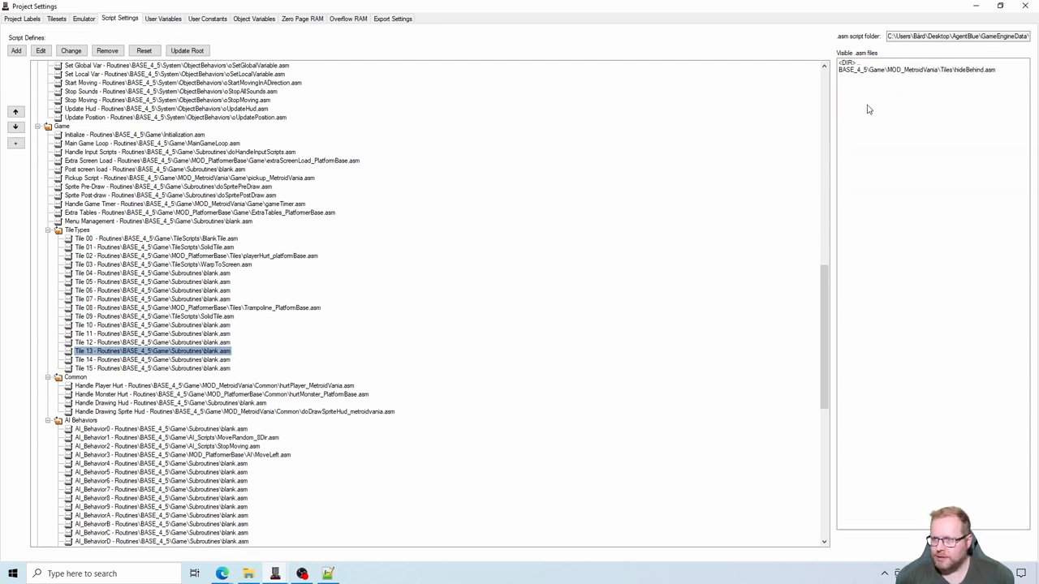
double_click(947, 70)
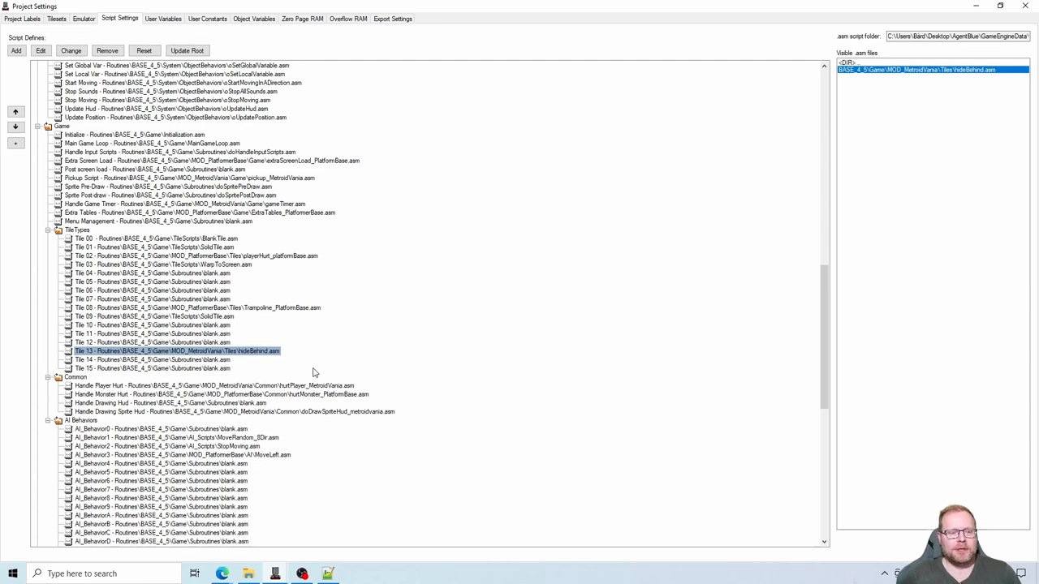
- Review the script assignments of Tile 13 and Tiles 04 to 07 in the TileTypes script defines
left_click(262, 354)
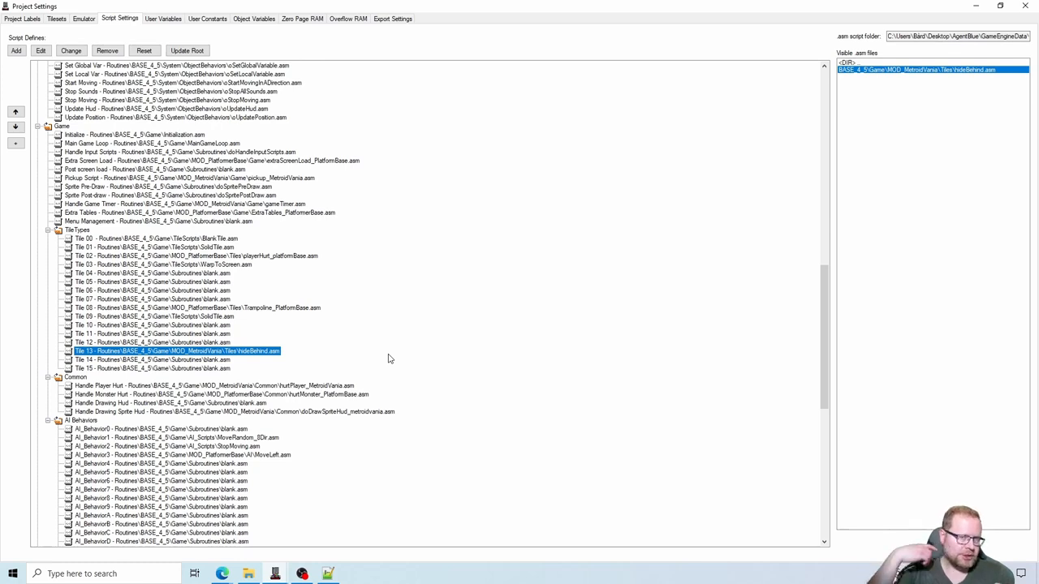
left_click(219, 275)
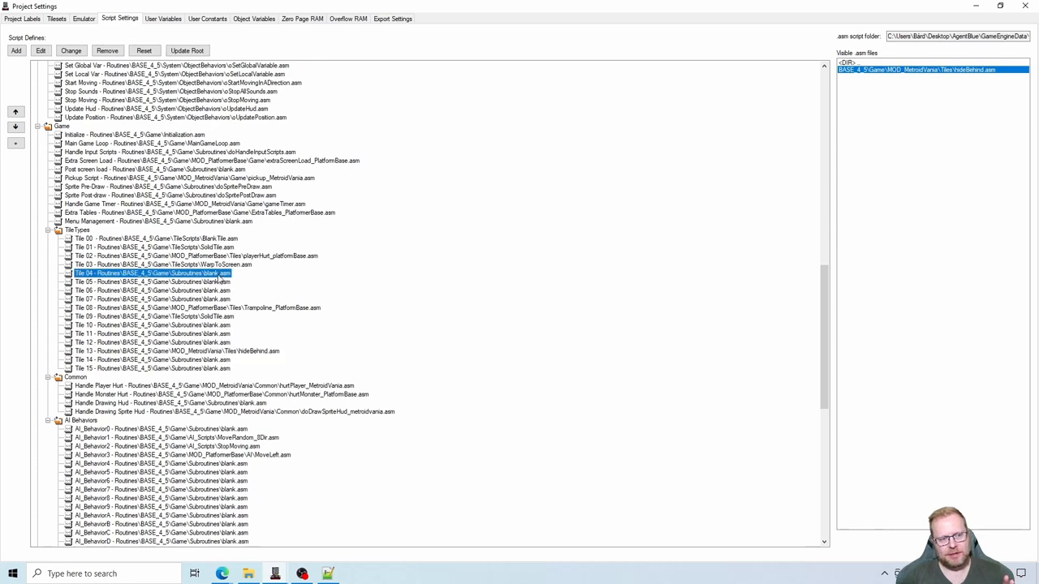
left_click(218, 282)
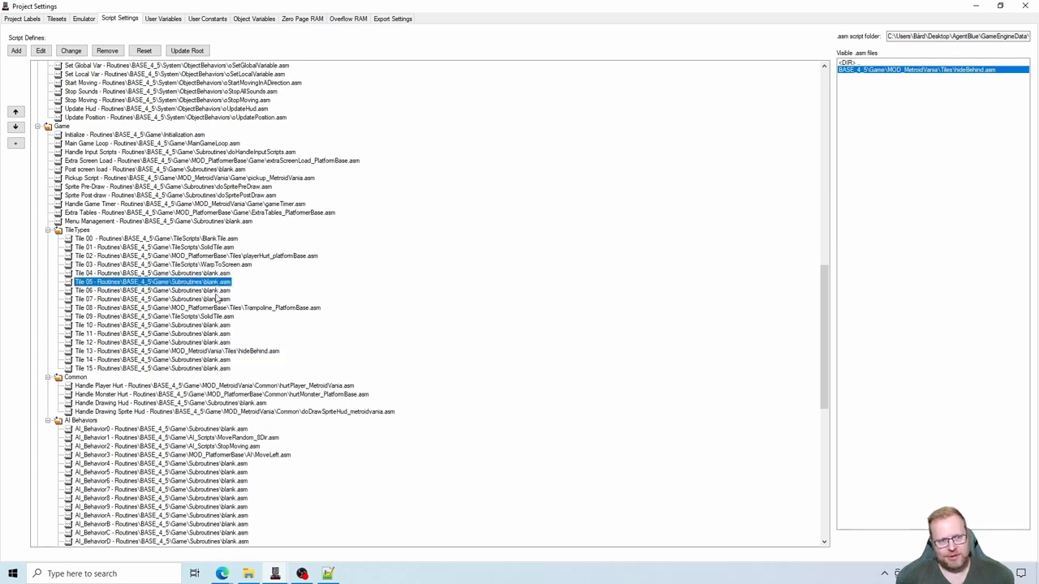
left_click(217, 291)
left_click(217, 300)
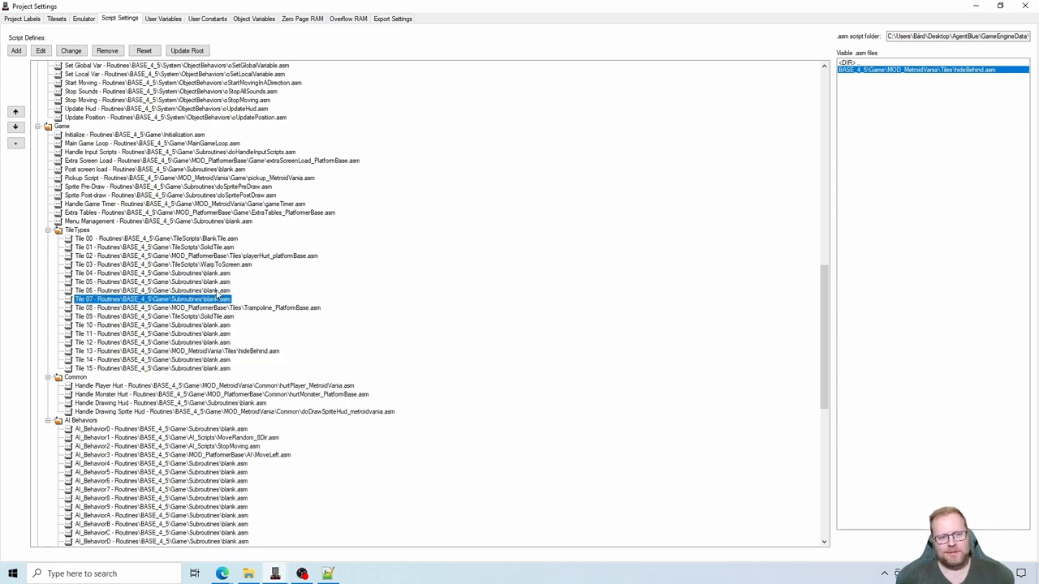
left_click(217, 291)
left_click(217, 283)
left_click(217, 275)
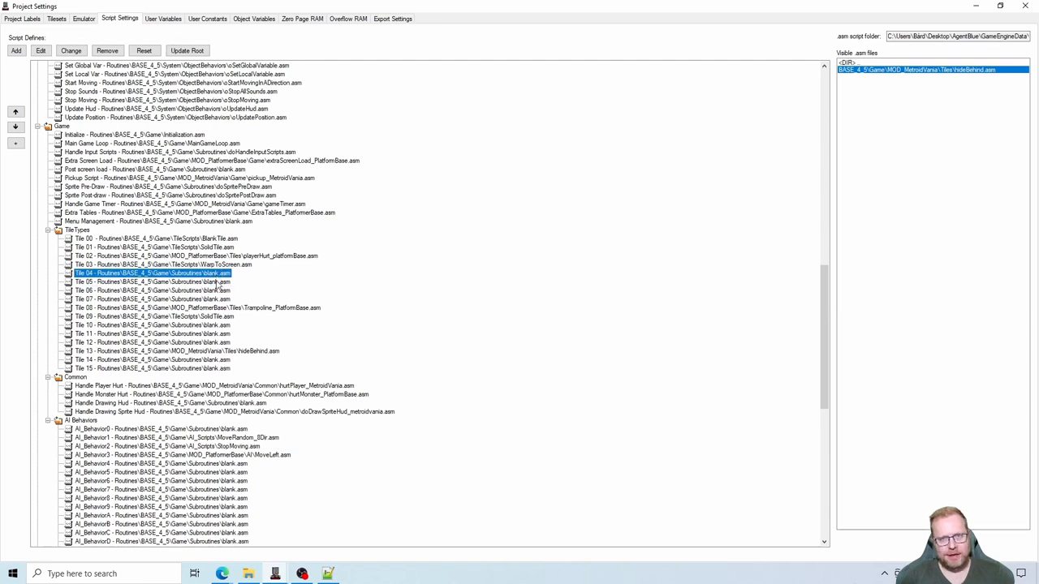
left_click(217, 291)
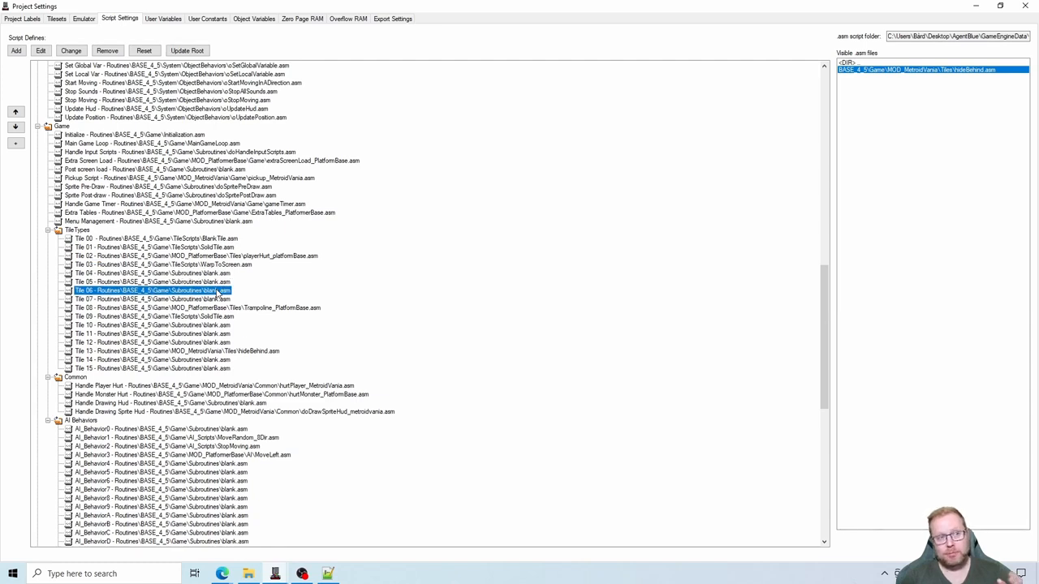
- Compare those script assignments with the tile type labels from NPC Trigger to Trampoline
left_click(36, 18)
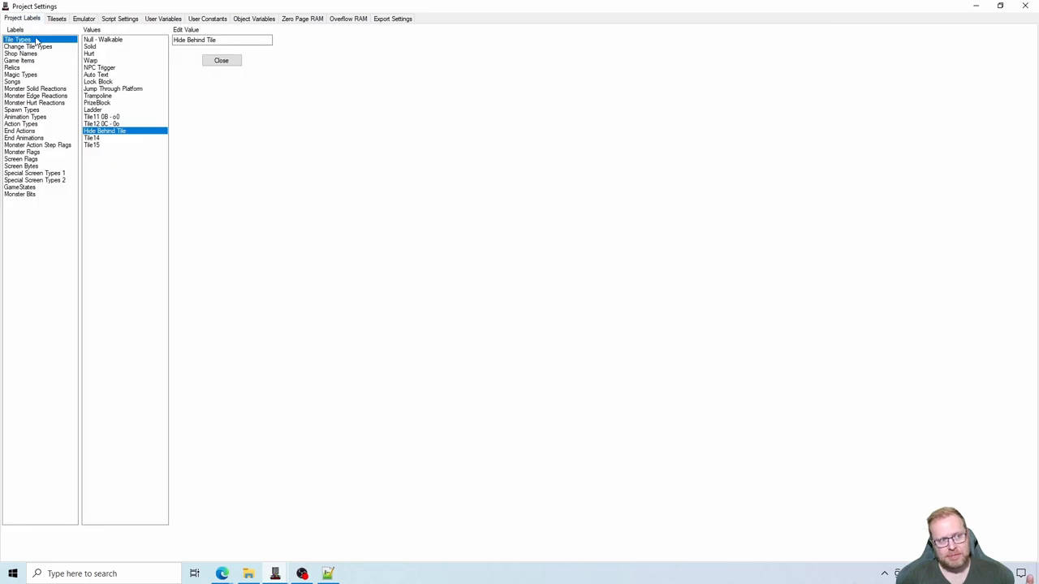
left_click(116, 83)
left_click(116, 98)
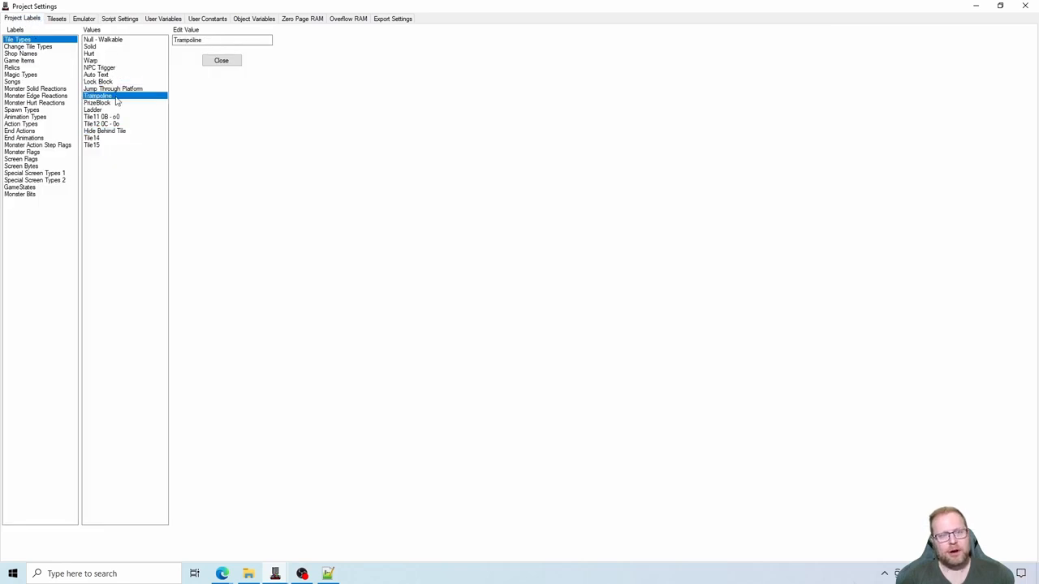
left_click(118, 88)
left_click(116, 75)
left_click(114, 68)
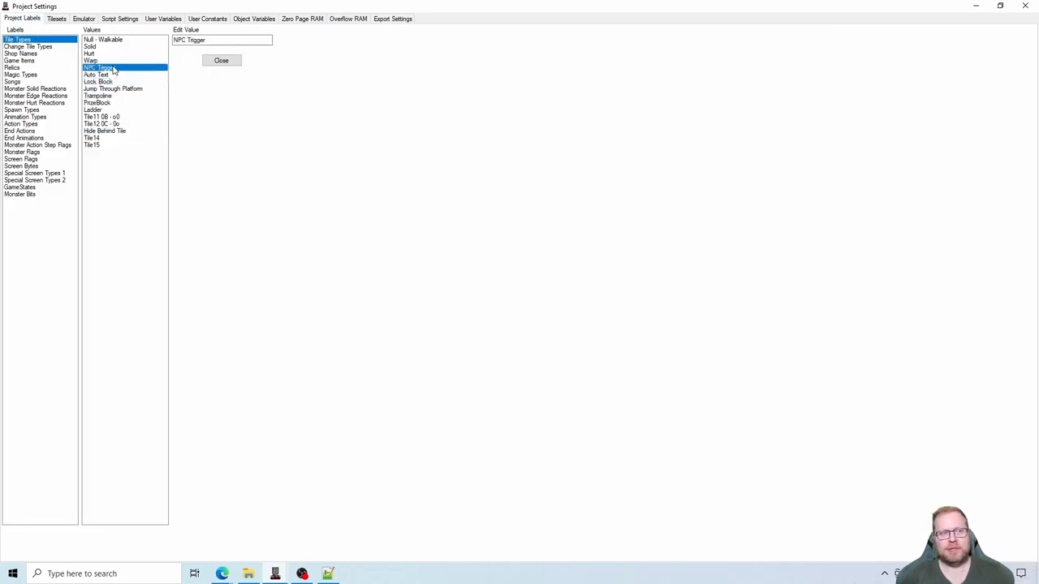
- Check the tile type labels from Warp to Jump Through Platform against the scripts of Tiles 04 to 07 and Tile 13, and close the project settings
left_click(112, 61)
left_click(112, 68)
left_click(114, 82)
left_click(115, 88)
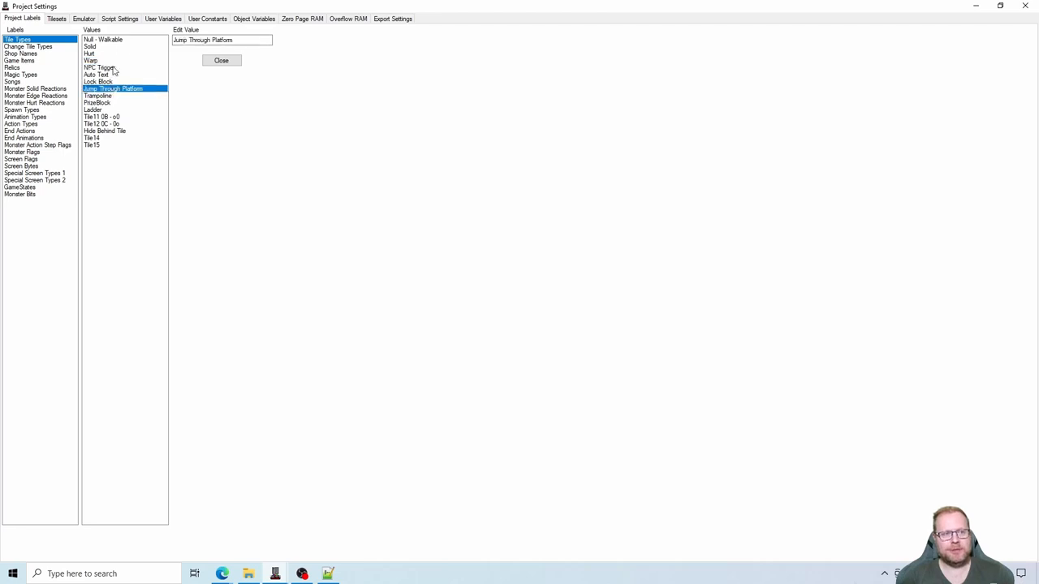
left_click(119, 19)
left_click(215, 275)
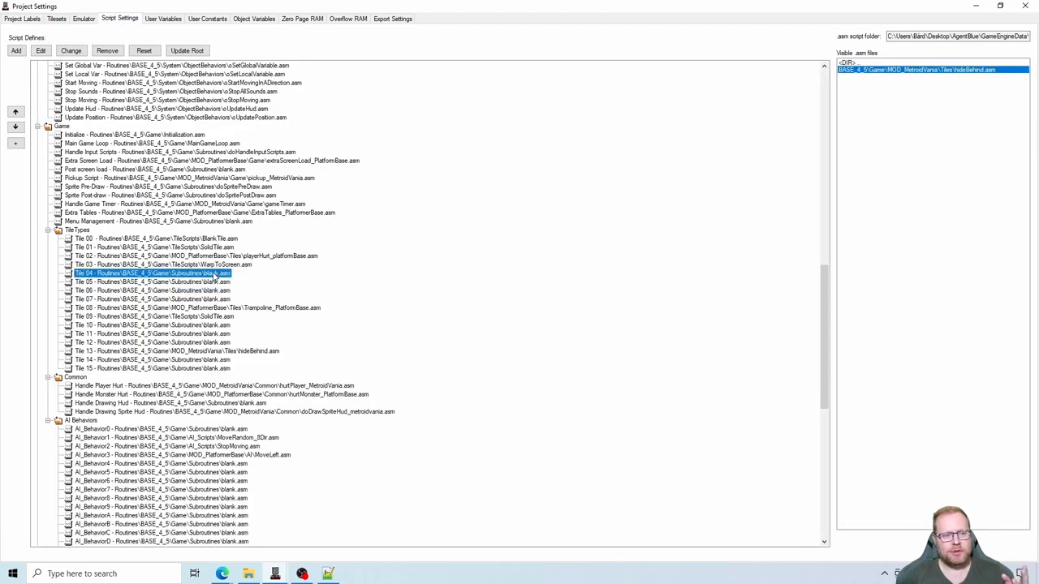
left_click(216, 281)
left_click(217, 290)
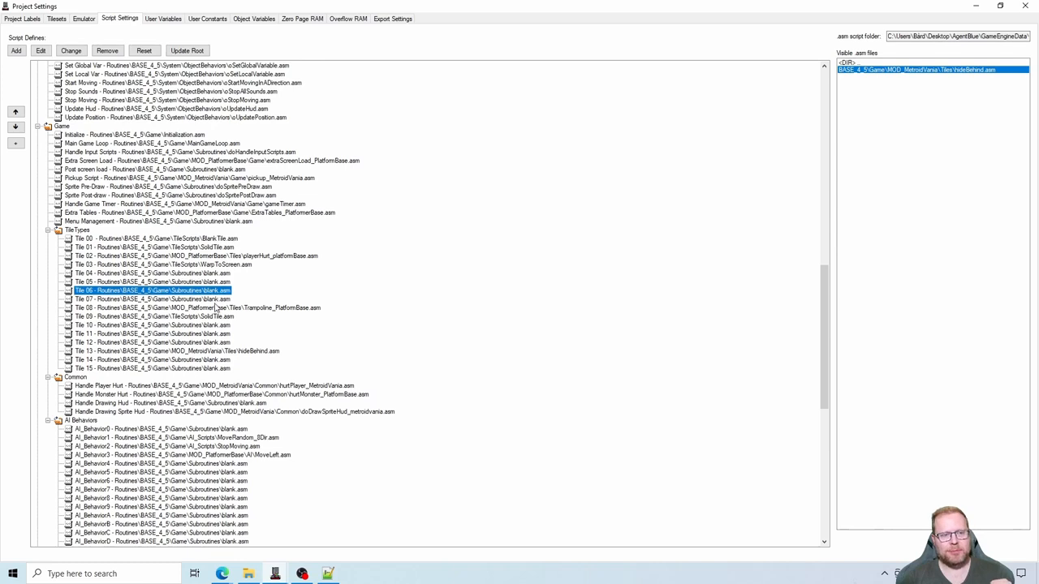
left_click(216, 300)
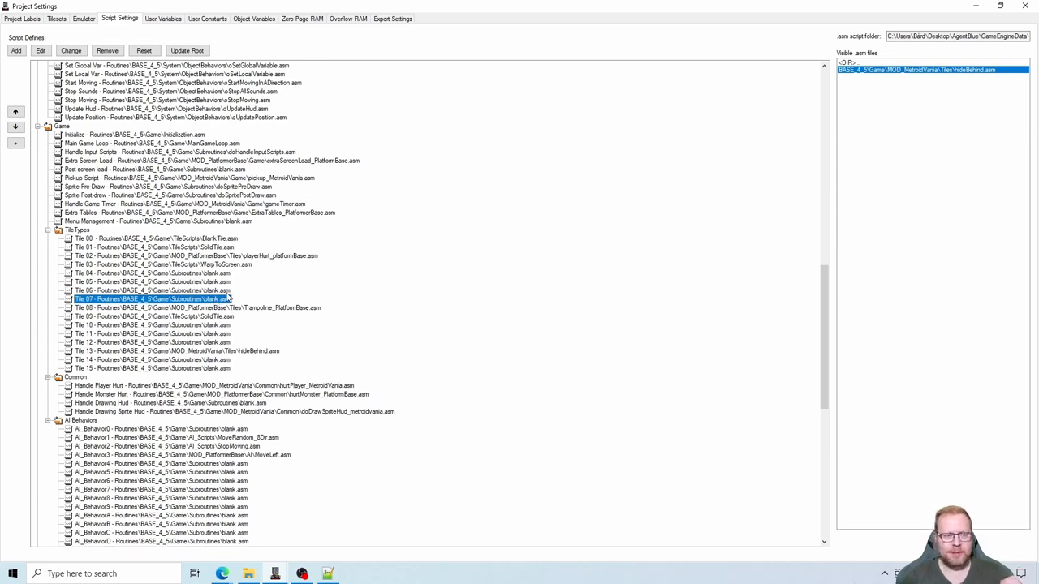
left_click(217, 274)
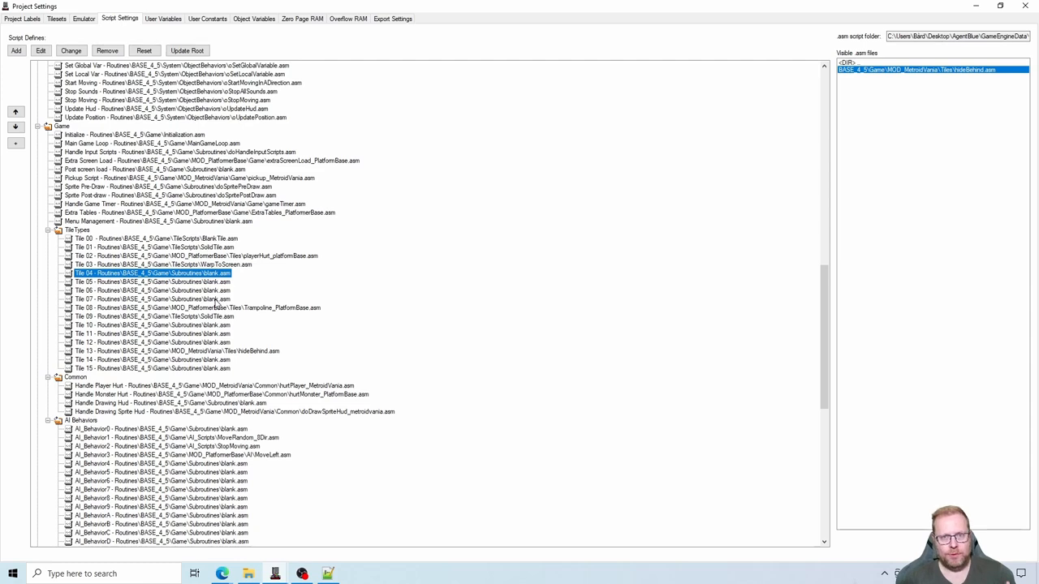
left_click(215, 284)
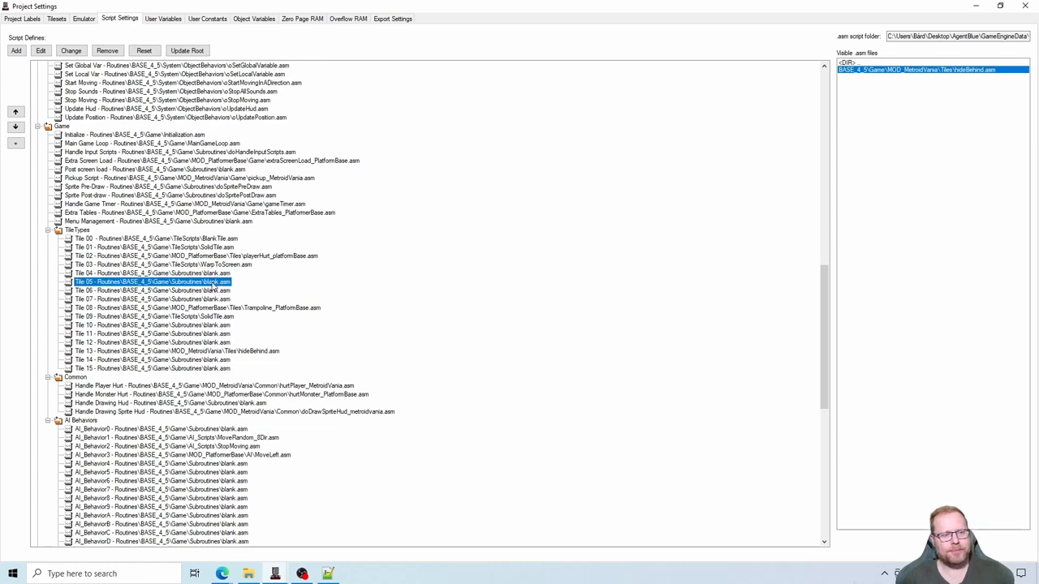
left_click(253, 354)
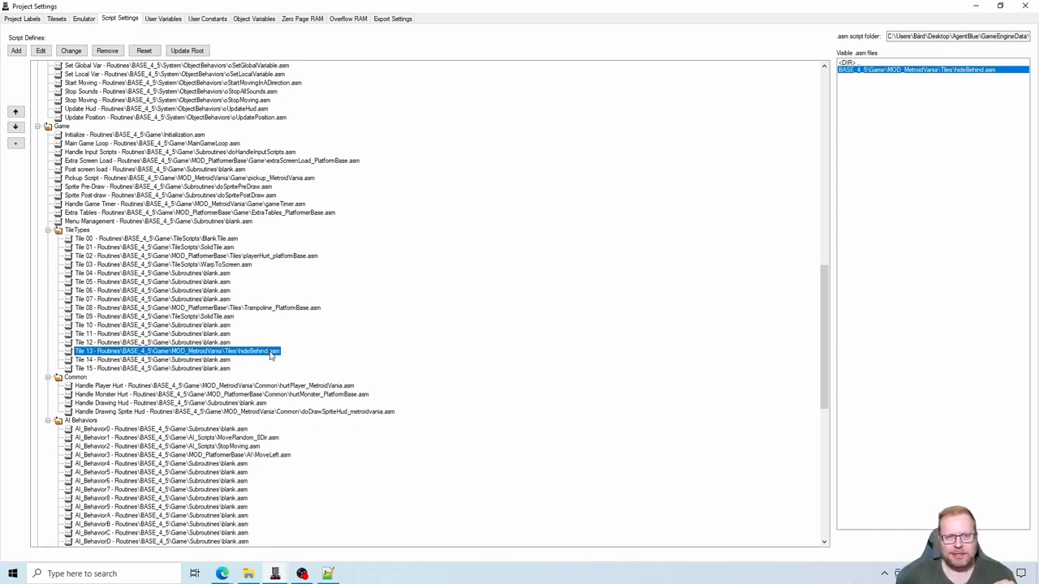
left_click(1026, 10)
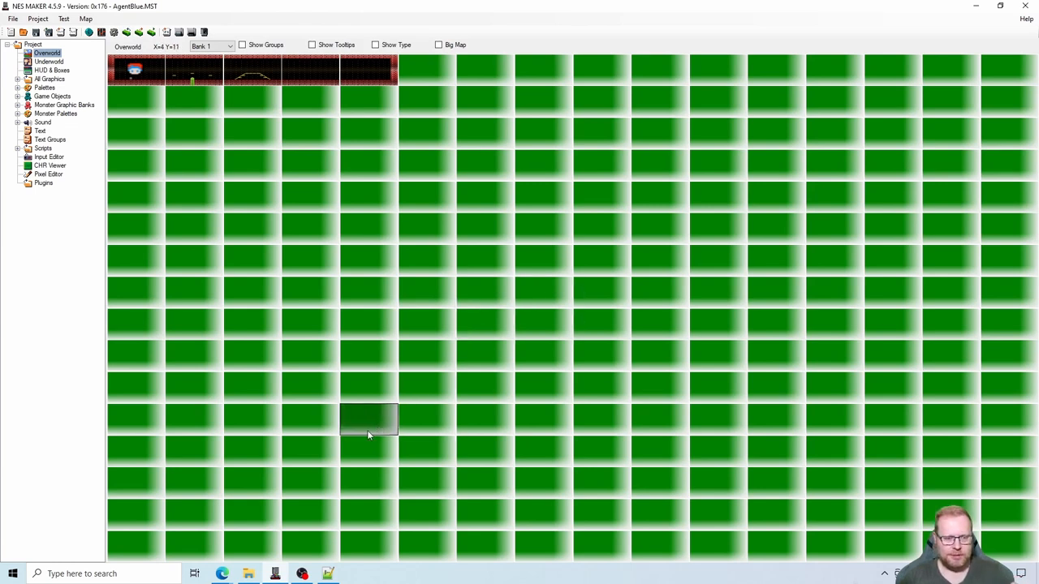
- Switch to the Hide Behind Tile [4.5.6] forum thread in Edge and read the instruction about backing up and replacing doDrawSprites.asm
mouse_move(223, 575)
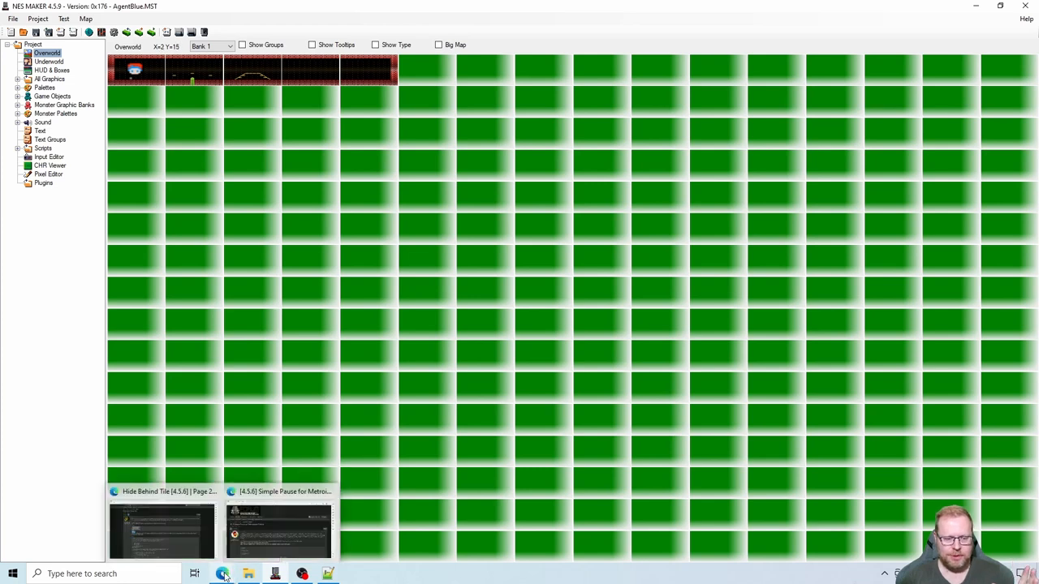
left_click(165, 525)
left_click(281, 317)
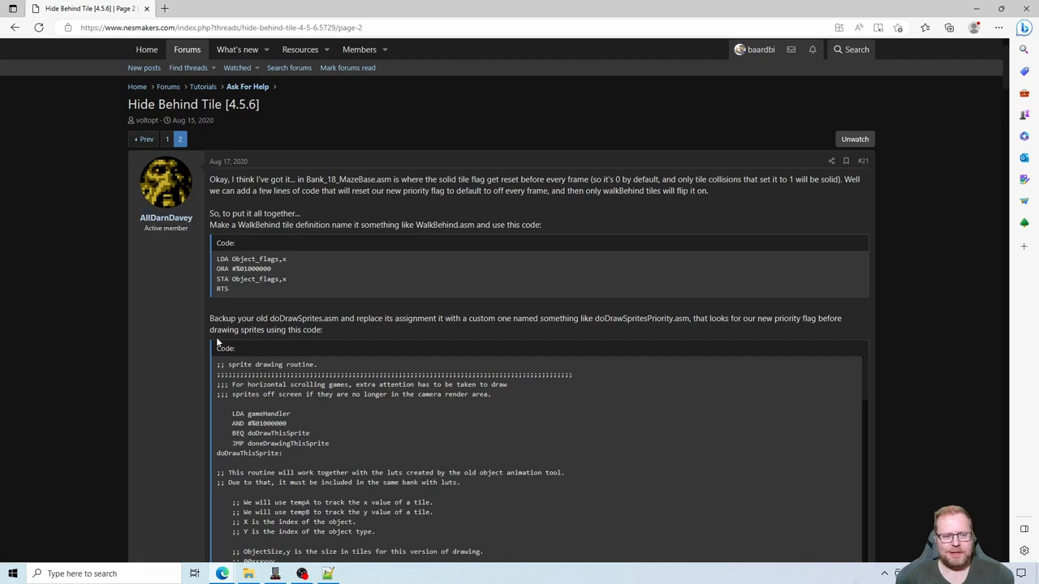
left_click_drag(209, 319, 269, 321)
left_click(302, 319)
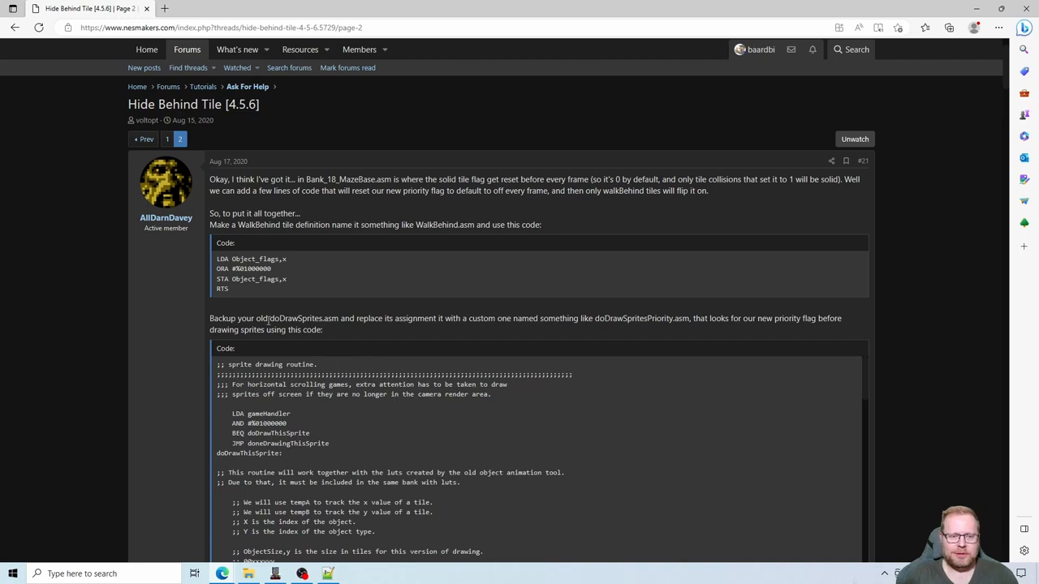
left_click_drag(269, 318, 339, 317)
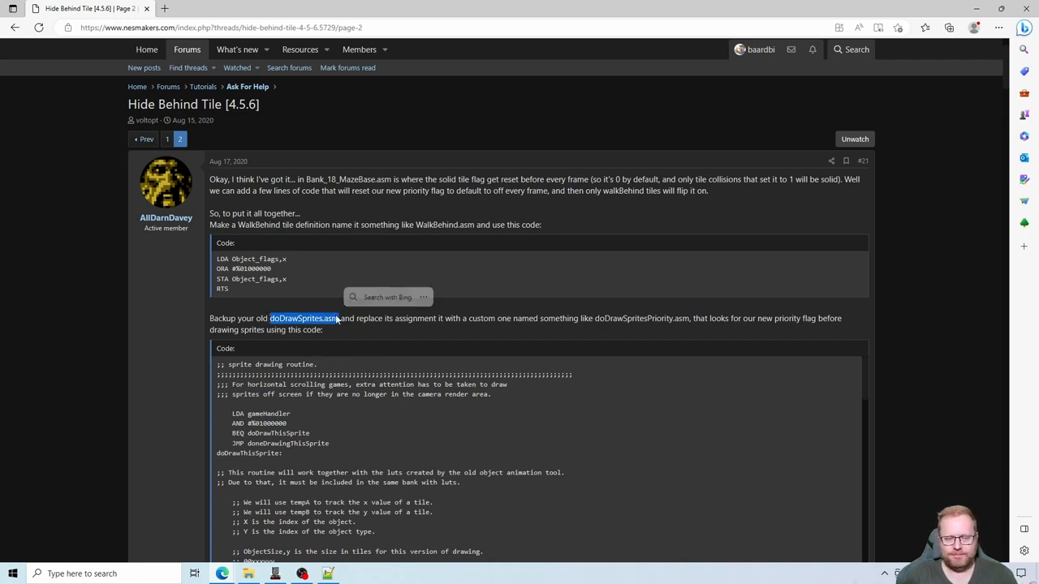
left_click(454, 327)
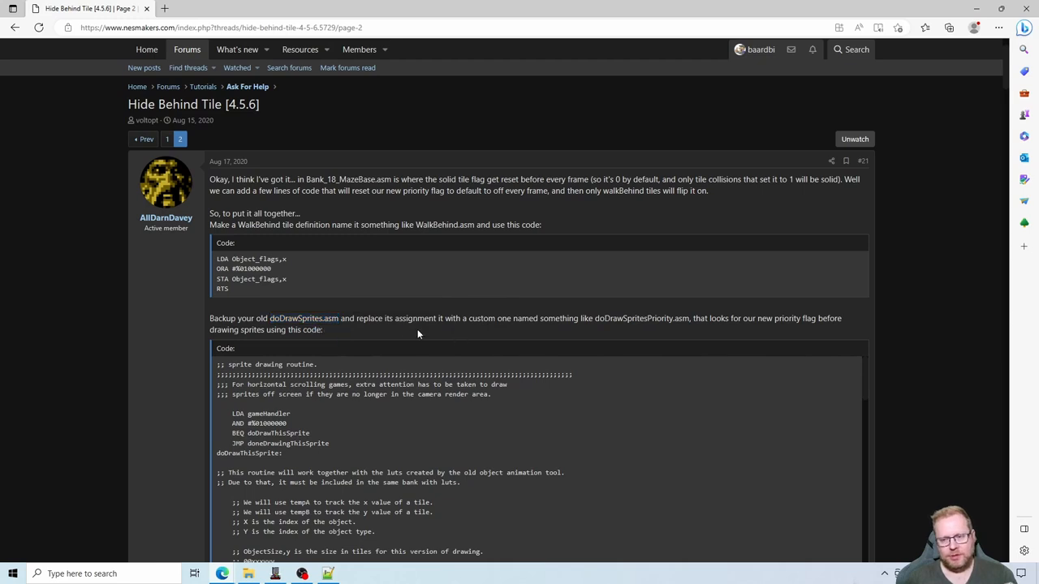
- Copy the complete sprite drawing routine from the forum post's second code block, ending at doneDrawingThisSprite
scroll(181, 345, "down", 3)
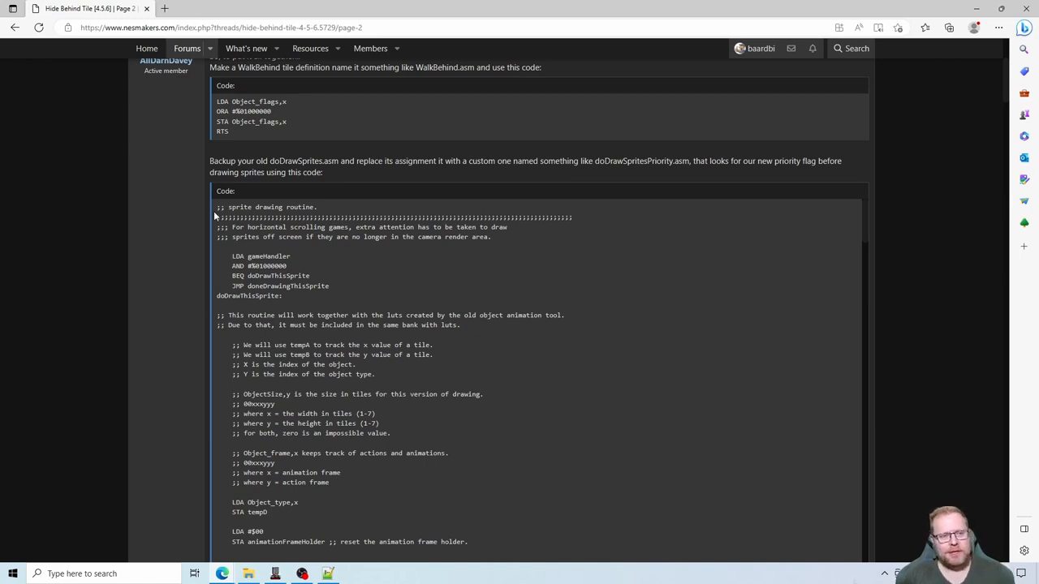
left_click_drag(216, 209, 322, 309)
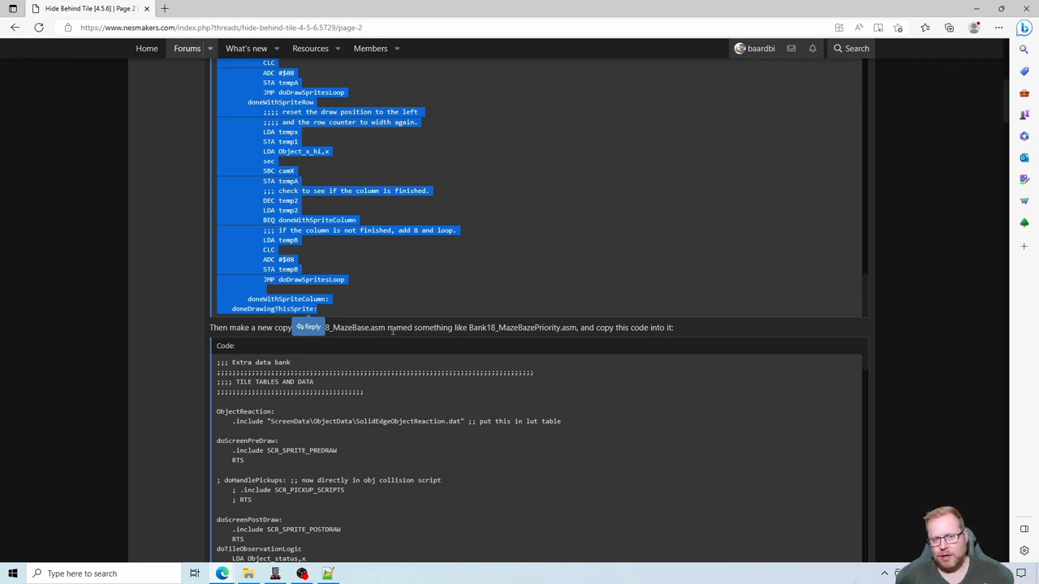
scroll(396, 294, "up", 1)
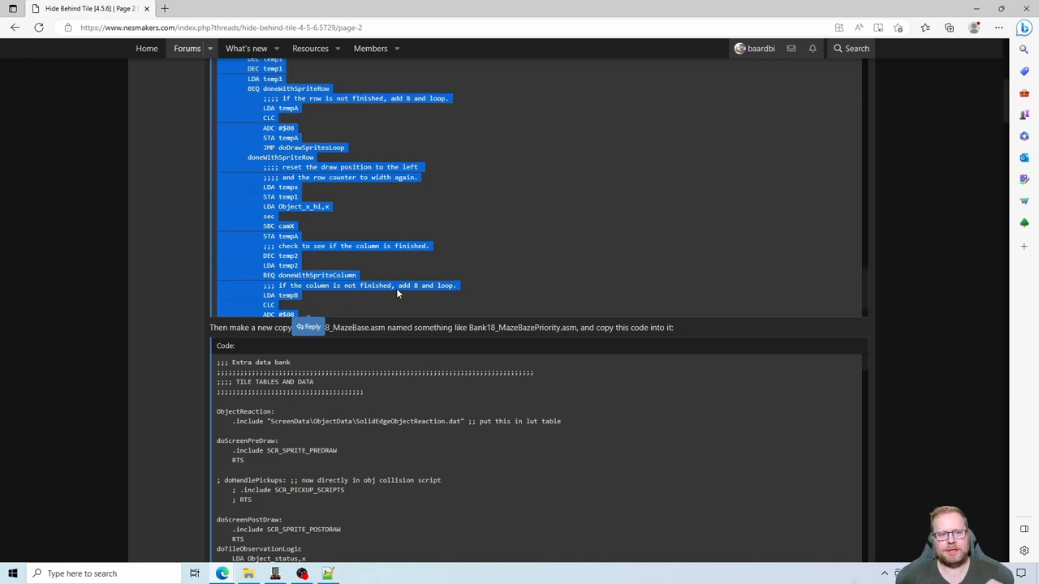
scroll(106, 268, "up", 4)
scroll(118, 277, "down", 2)
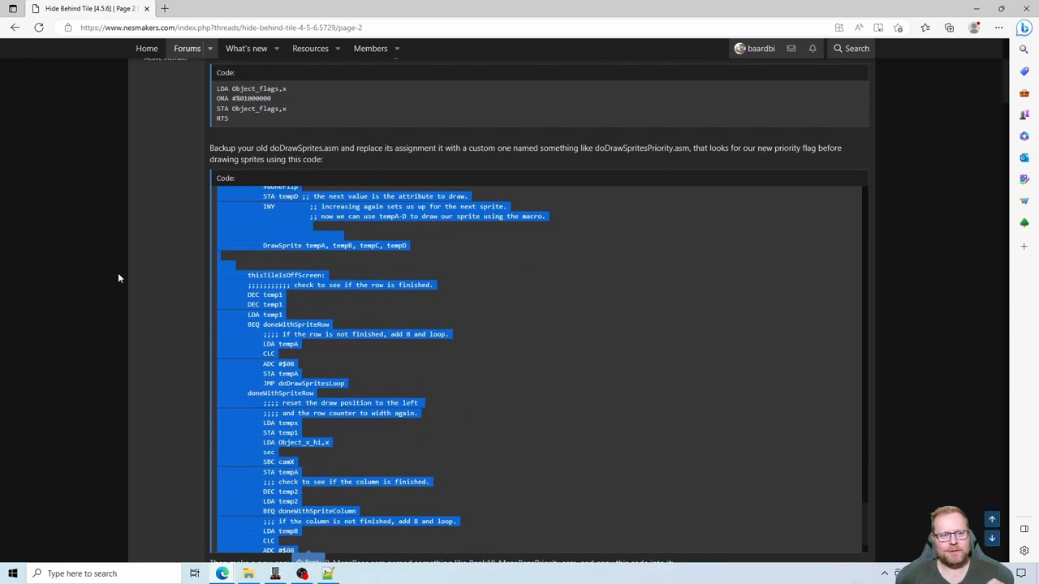
scroll(293, 340, "down", 3)
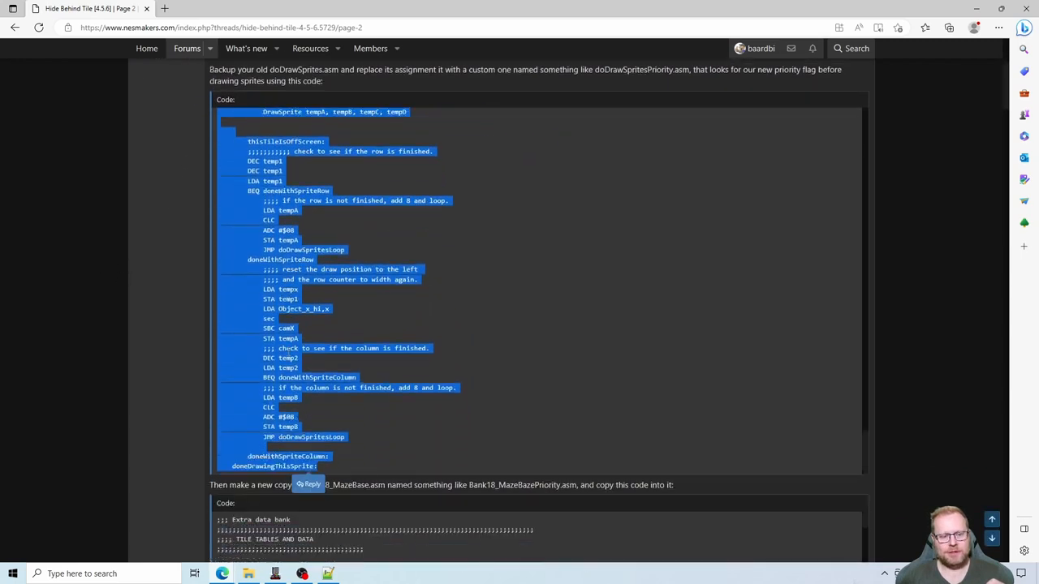
scroll(286, 347, "up", 6)
scroll(284, 347, "up", 10)
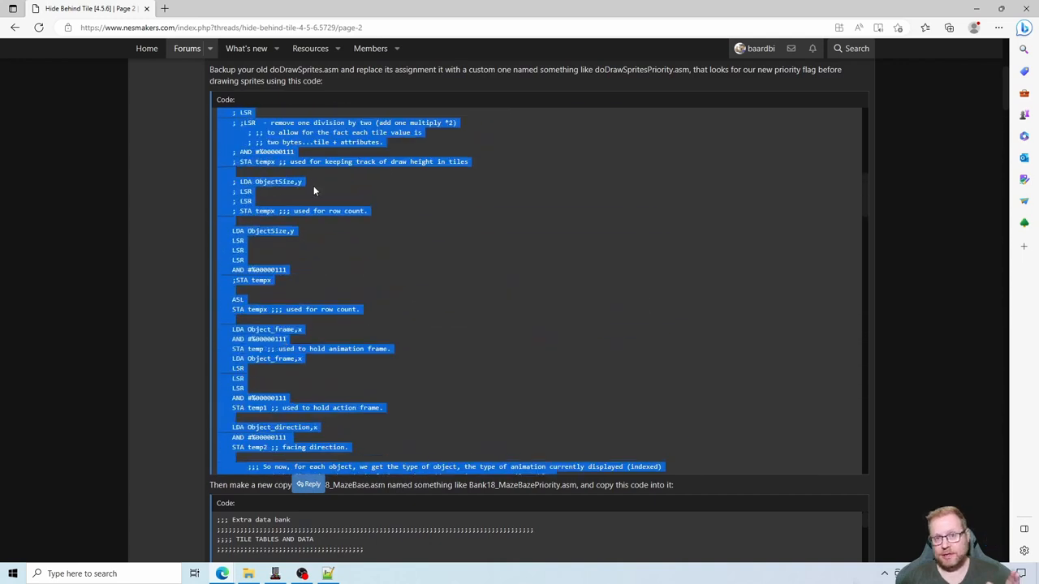
scroll(314, 186, "up", 10)
scroll(315, 192, "up", 2)
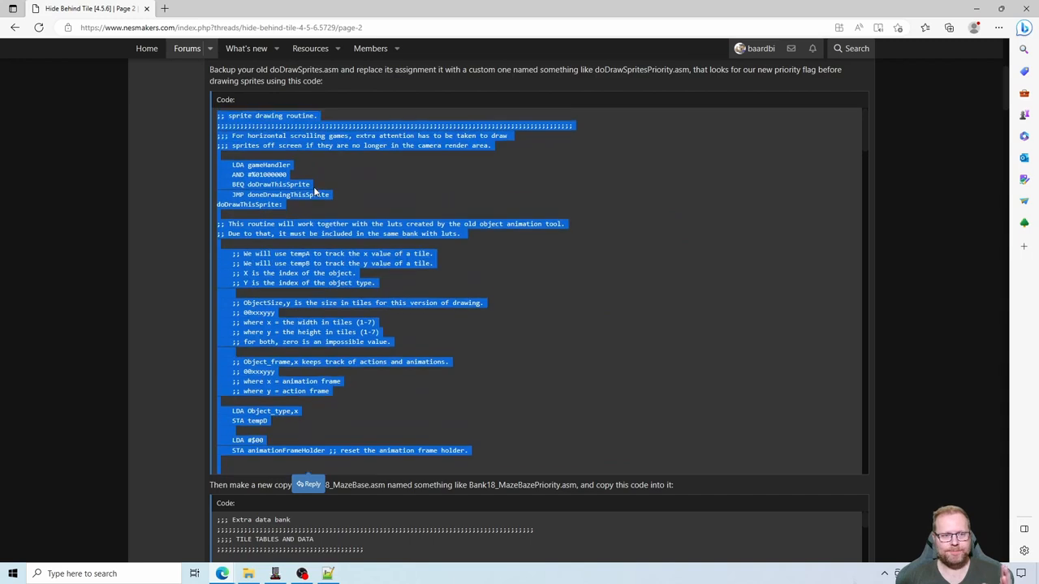
right_click(274, 139)
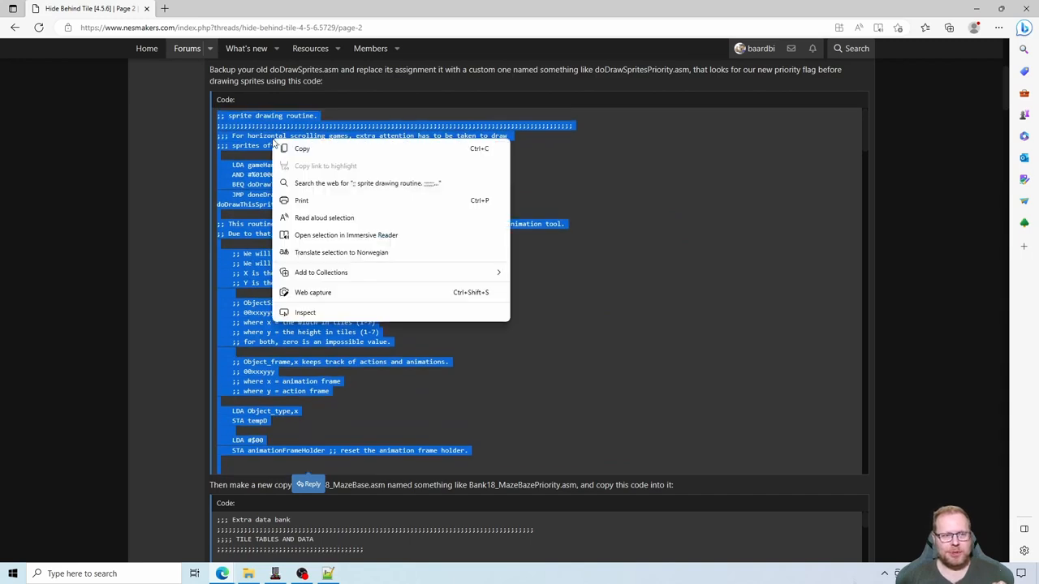
left_click(296, 150)
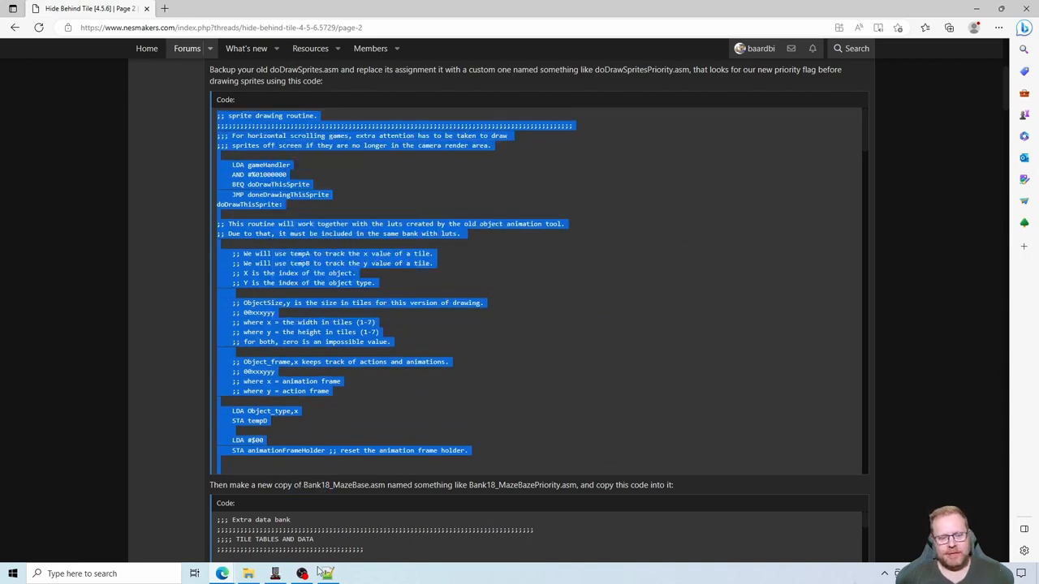
- Switch to NESmaker and open the Handle Drawing Sprites subroutine script for editing from the maximized project settings
left_click(275, 574)
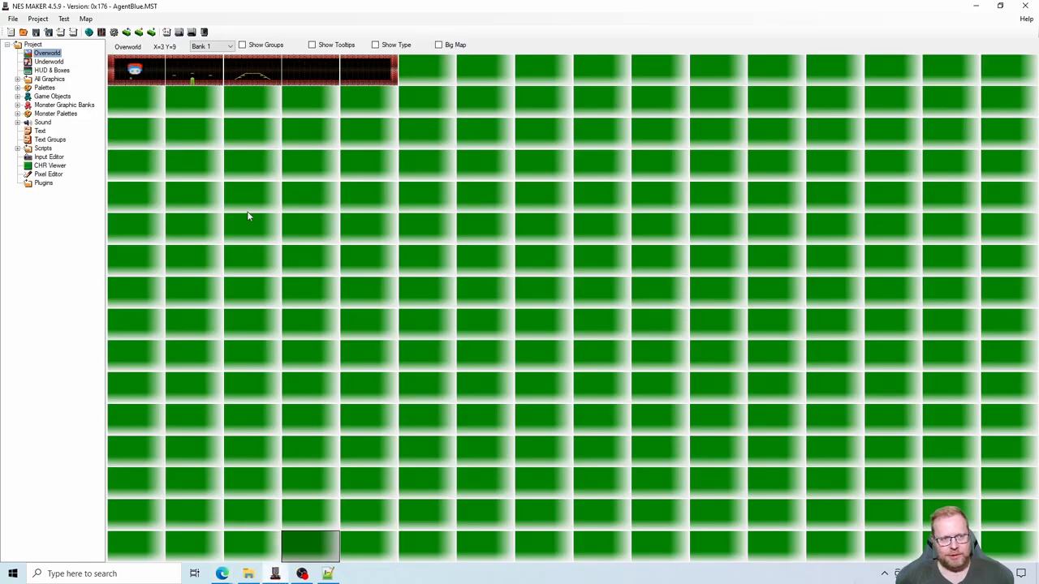
left_click(114, 33)
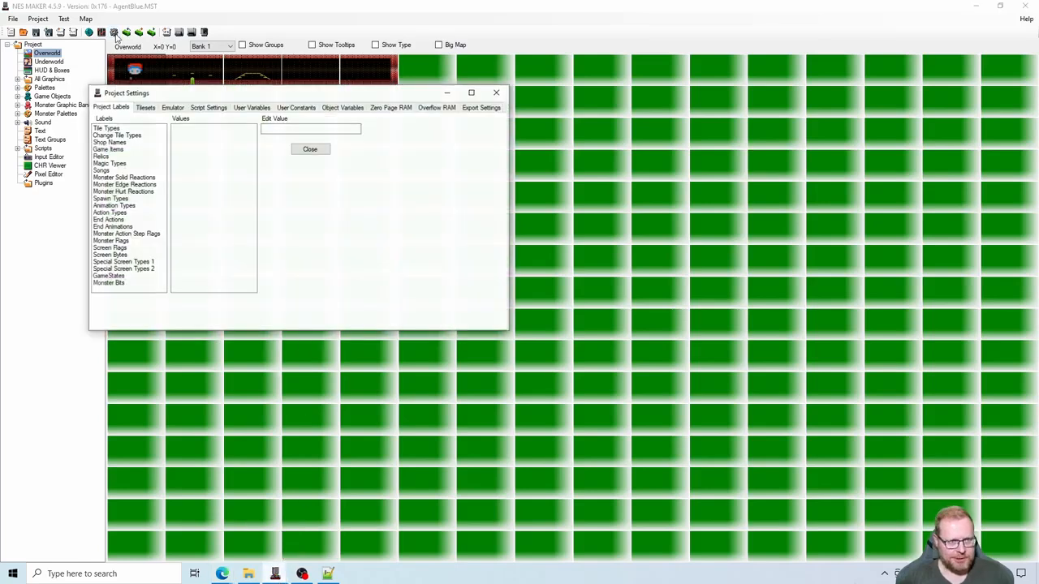
left_click(208, 108)
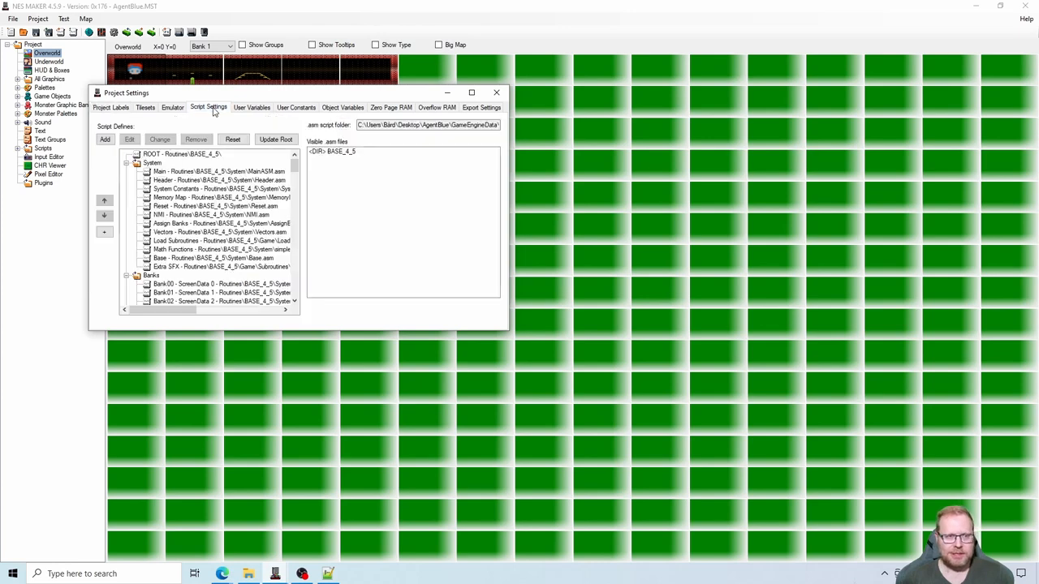
left_click(471, 93)
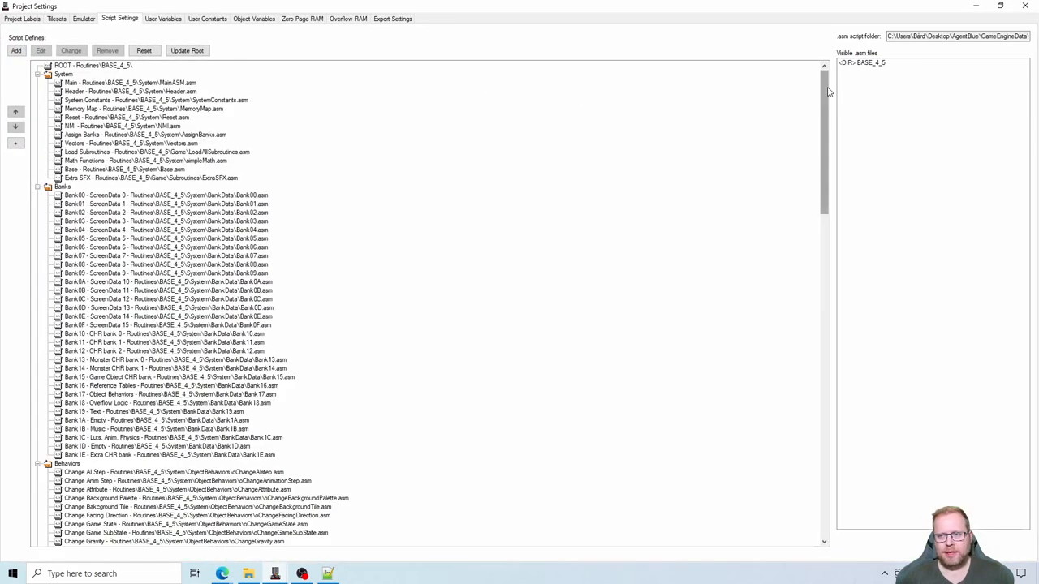
left_click_drag(824, 89, 806, 433)
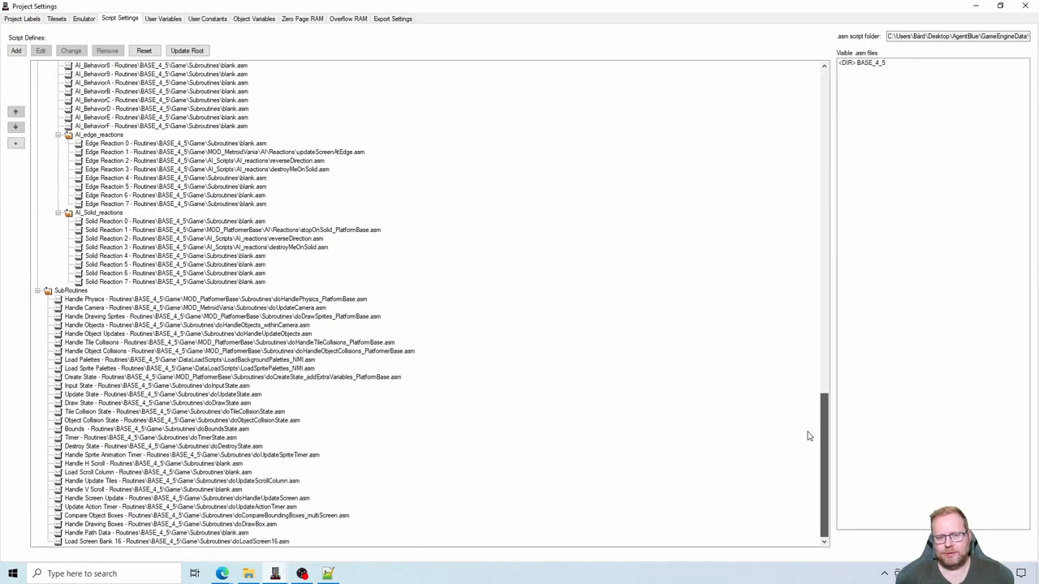
left_click(331, 319)
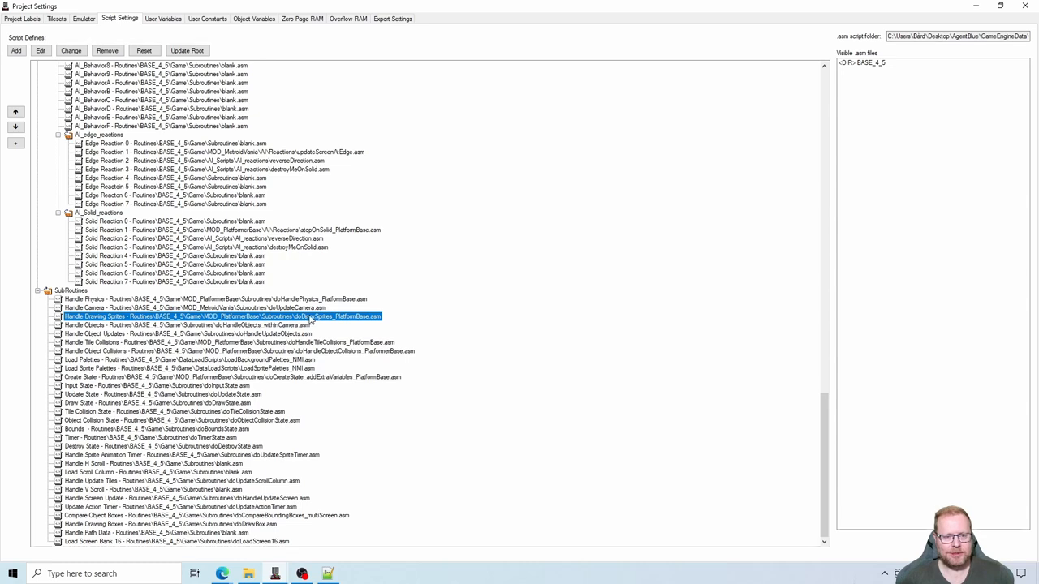
left_click(42, 51)
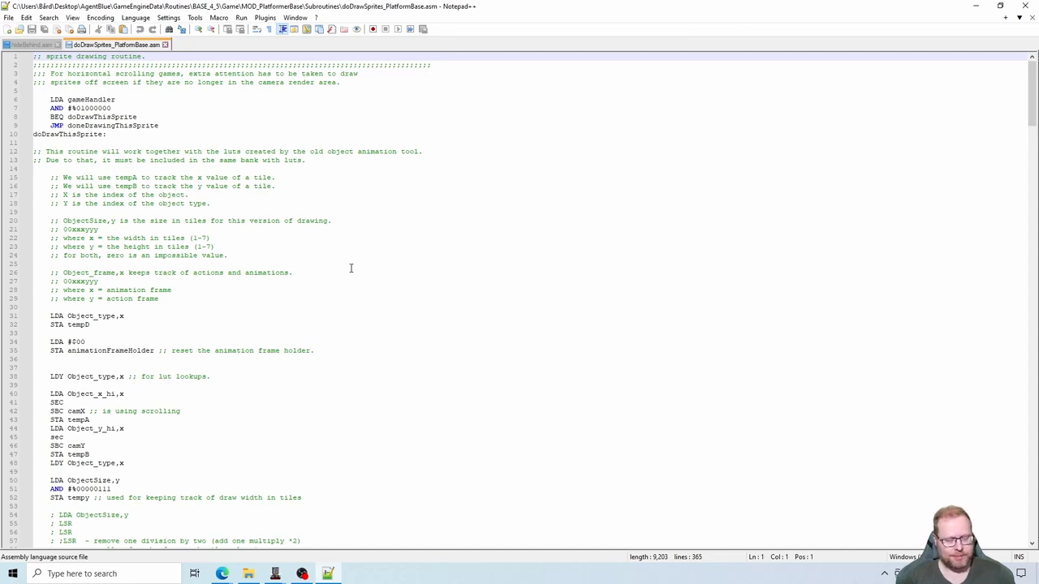
- Replace all of the code in doDrawSprites_PlatformBase.asm with the copied sprite drawing routine and save the file
key("ctrl+a")
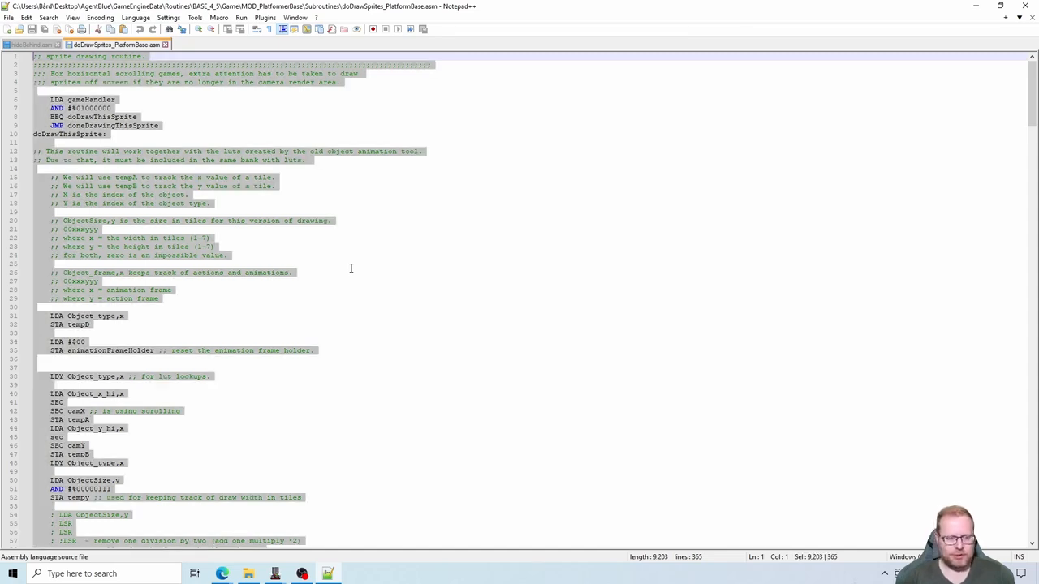
key("Delete")
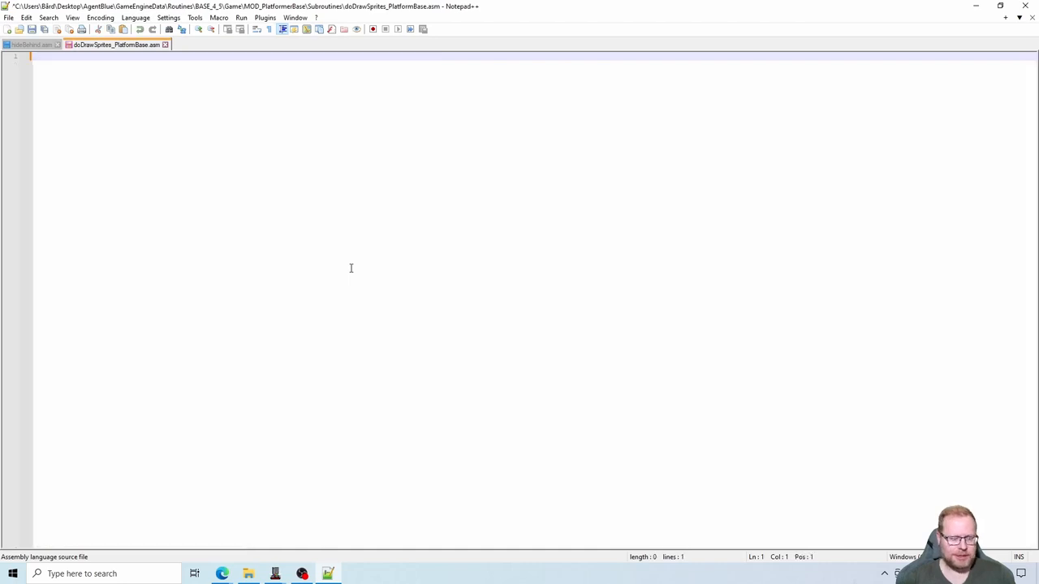
right_click(201, 162)
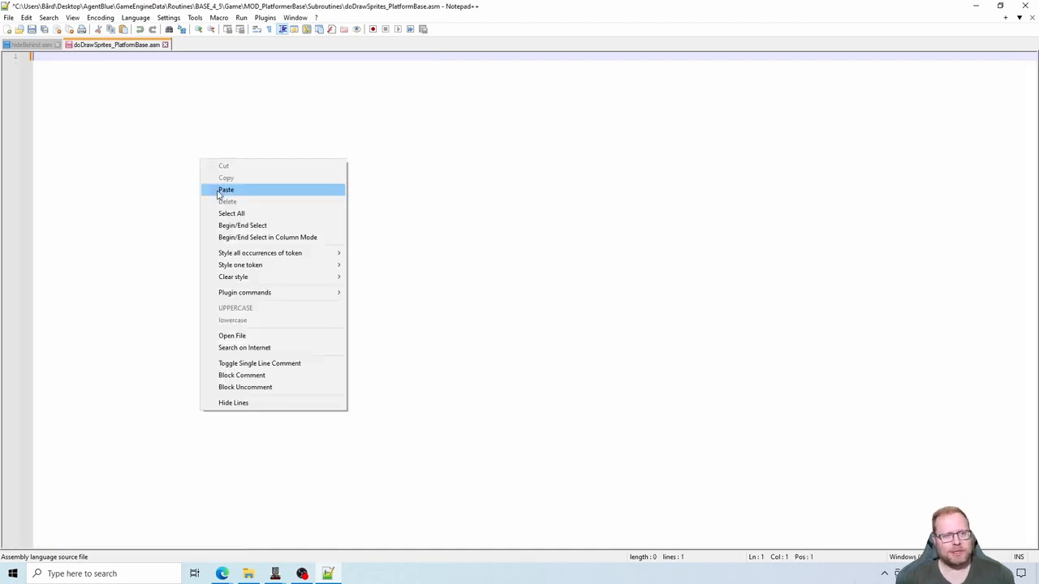
left_click(215, 189)
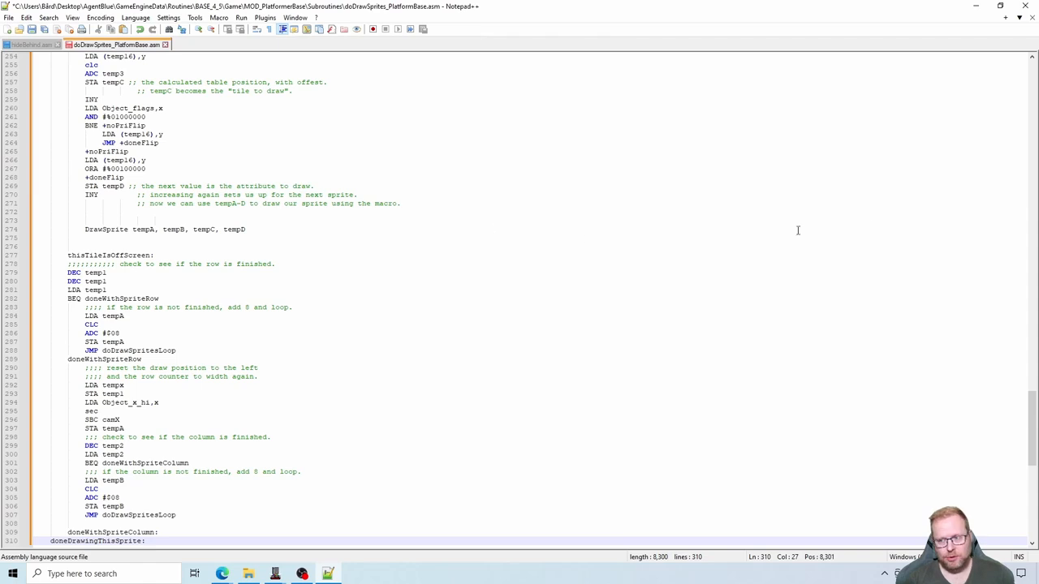
left_click_drag(1031, 428, 1032, 85)
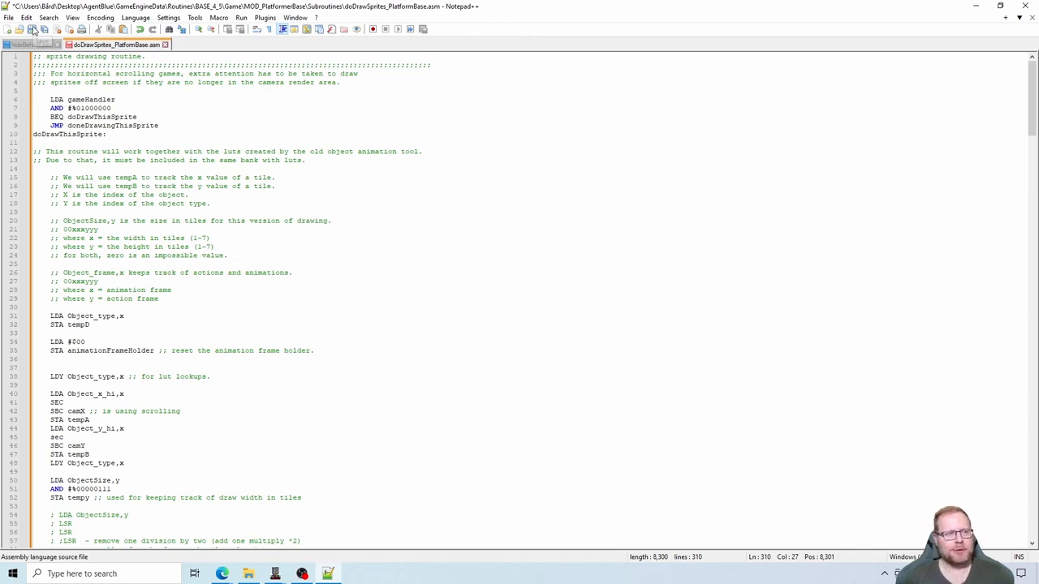
left_click(32, 29)
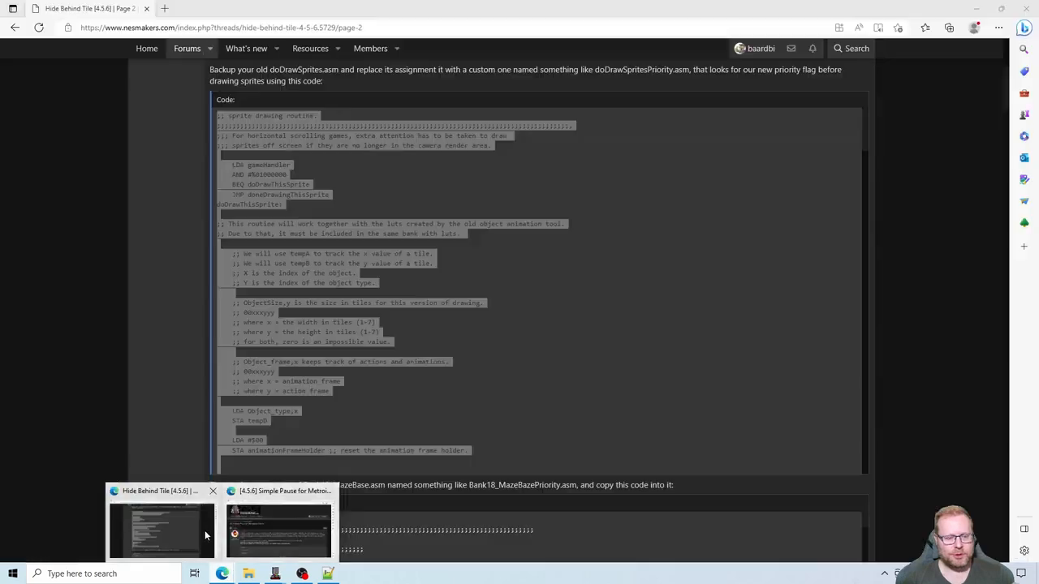
- Switch to the Hide Behind Tile [4.5.6] forum thread in Edge and read the instruction about copying Bank18_MazeBase.asm and replacing its code
left_click(204, 530)
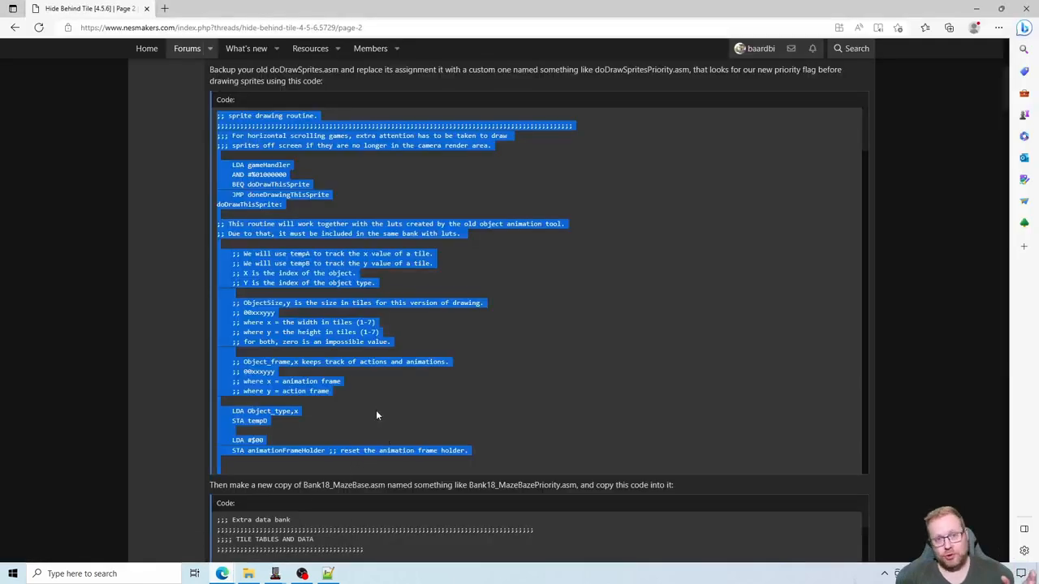
left_click(188, 319)
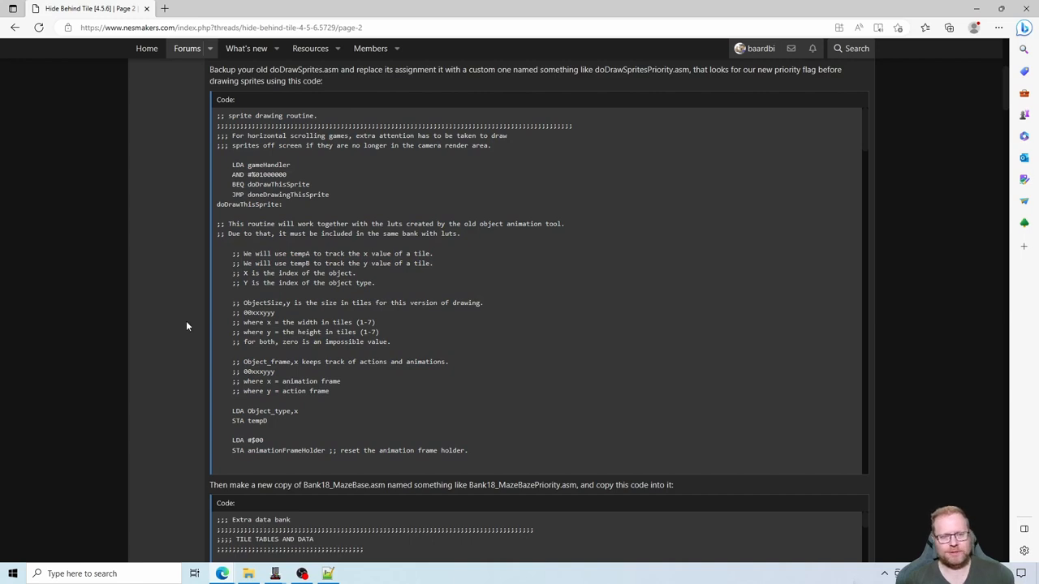
scroll(187, 333, "down", 3)
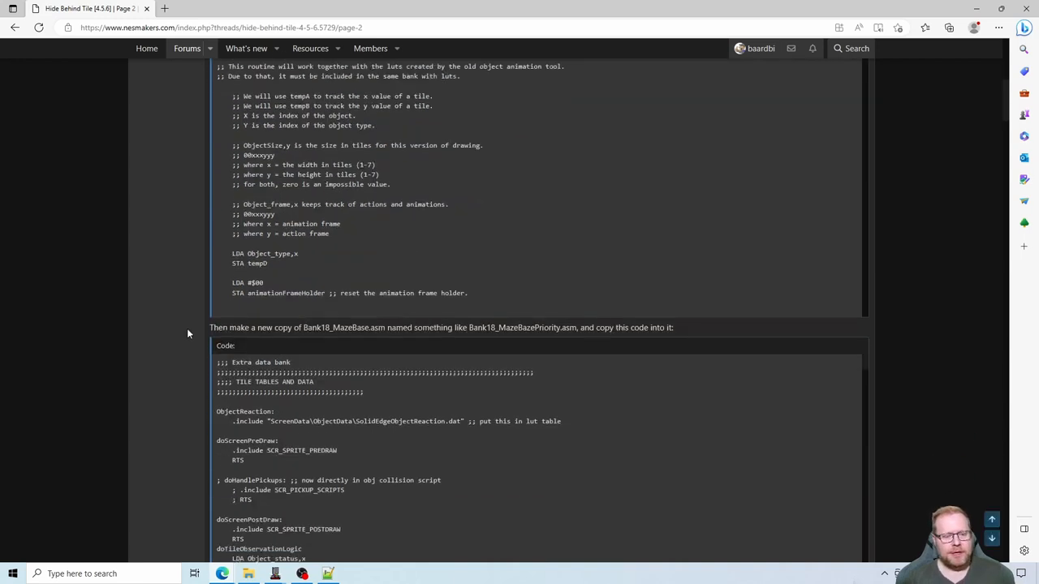
scroll(187, 333, "down", 2)
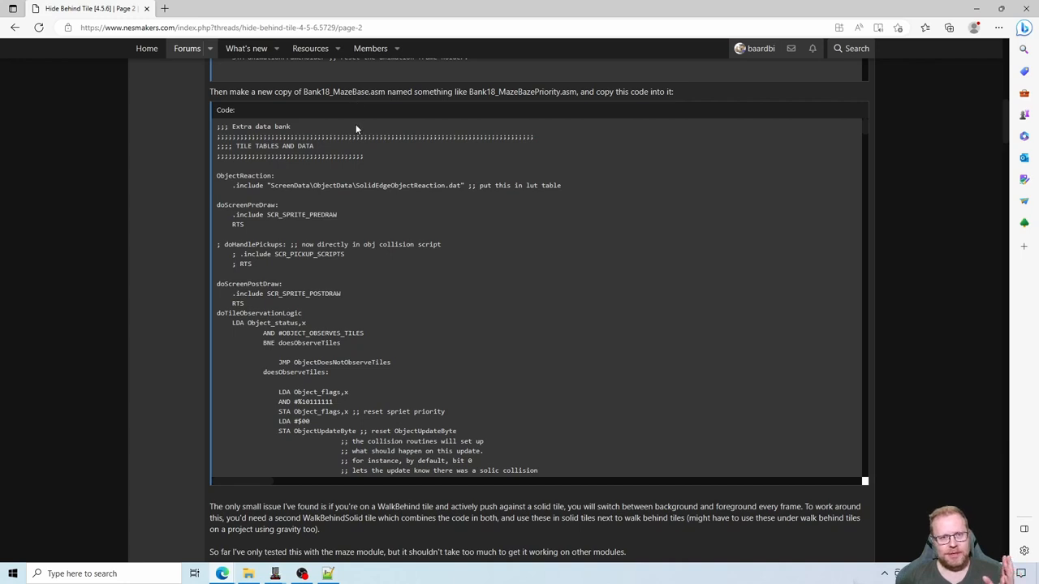
left_click_drag(303, 93, 330, 93)
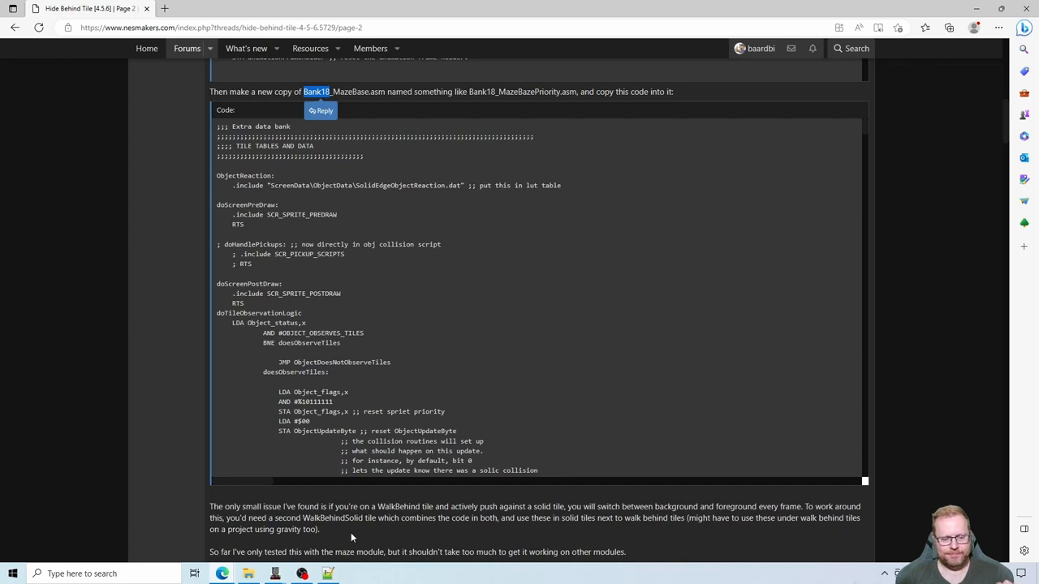
- Switch to the NESmaker project settings and open the Bank18 - Overflow Logic script for editing
mouse_move(276, 574)
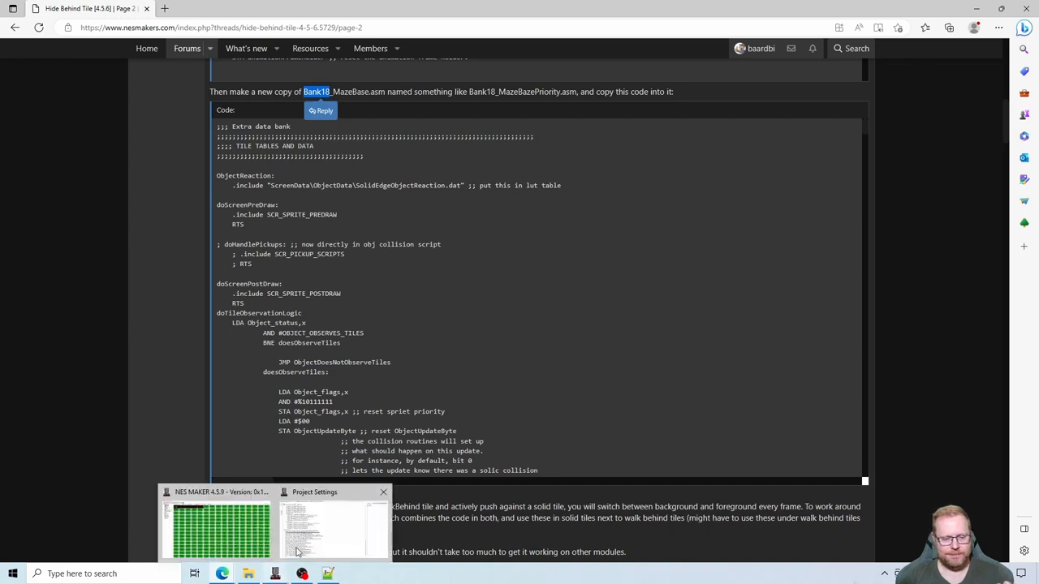
left_click(305, 542)
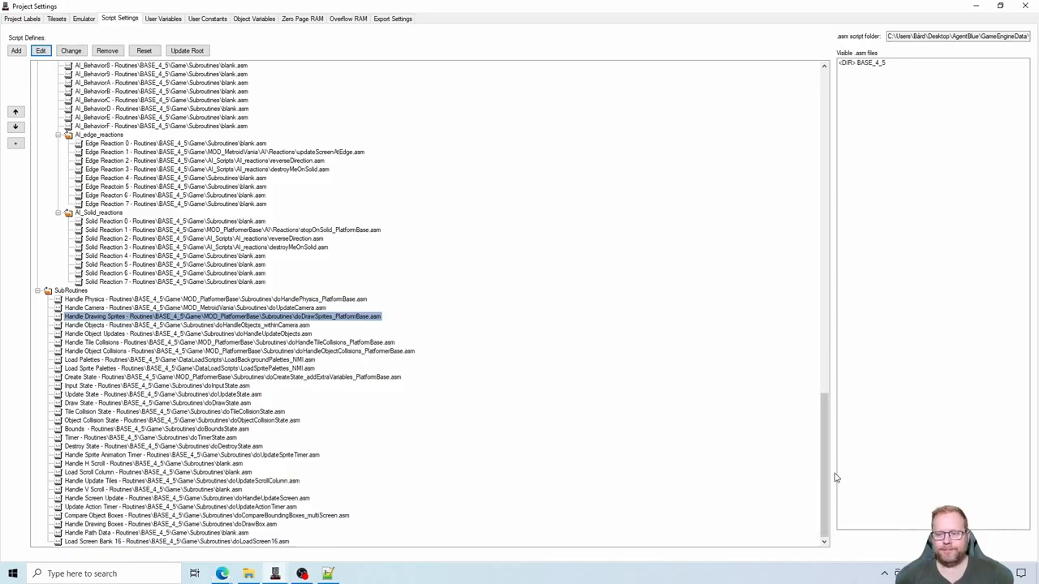
left_click_drag(824, 477, 817, 162)
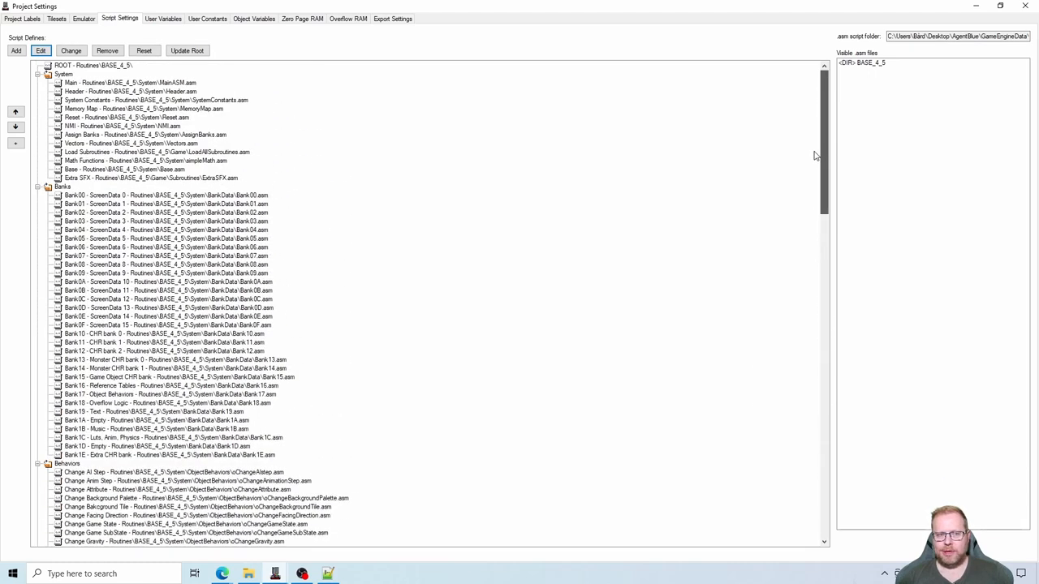
left_click(102, 402)
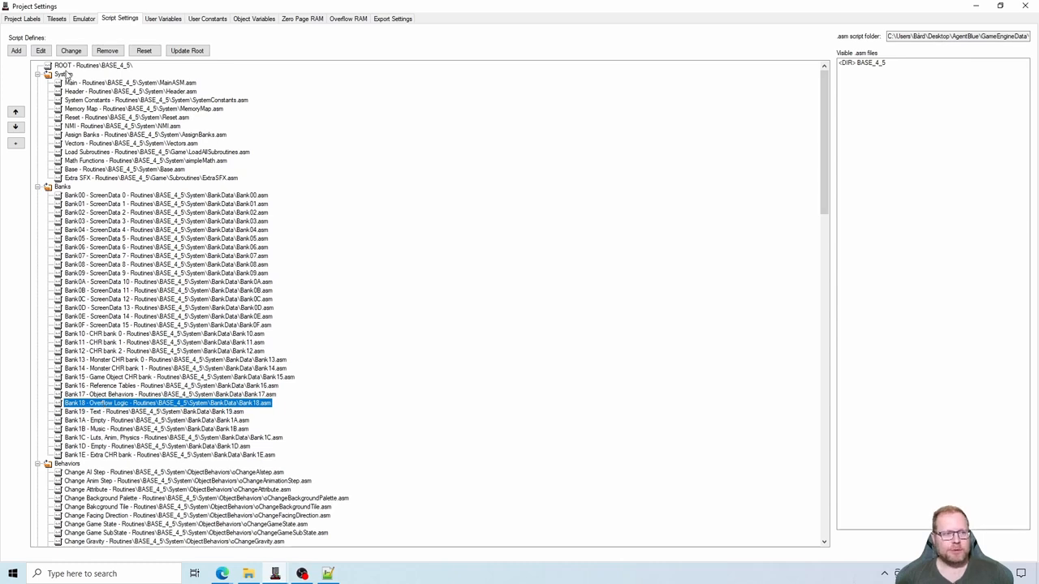
left_click(42, 52)
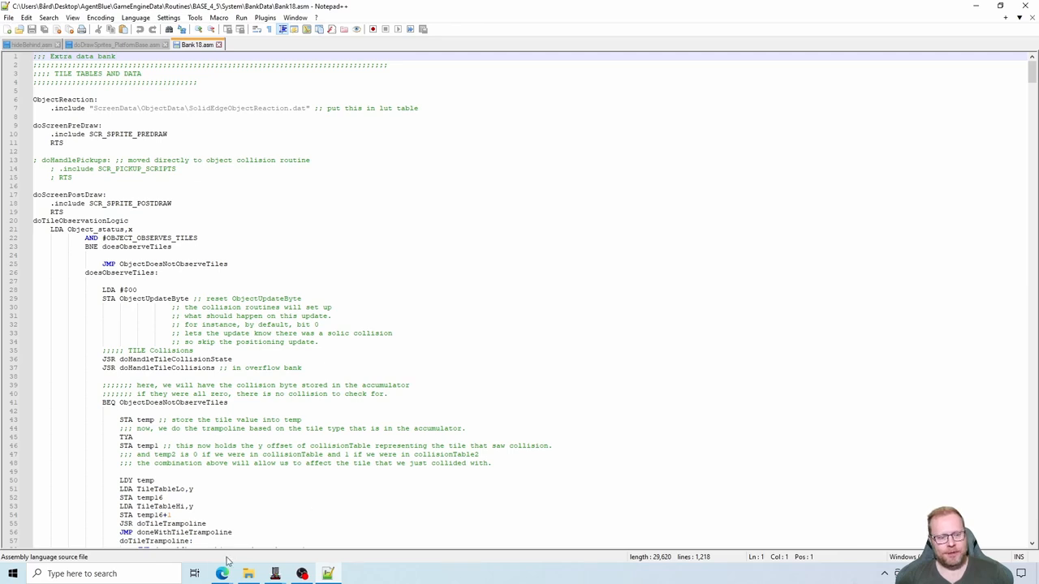
- Switch back to the forum thread in Edge and copy the complete "Extra data bank" code block, through its final RTS
mouse_move(221, 573)
left_click(199, 521)
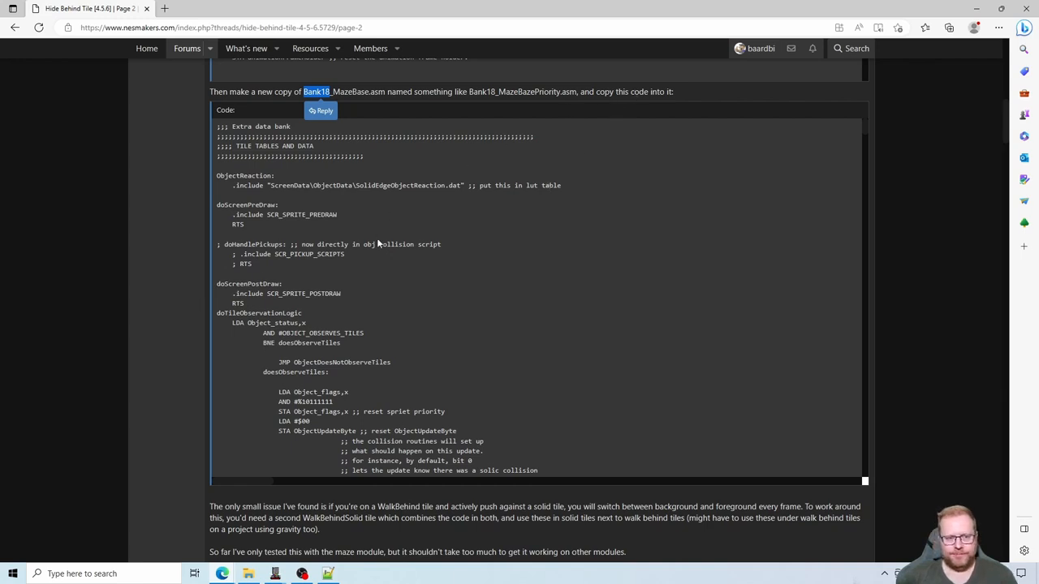
scroll(377, 243, "up", 1)
scroll(152, 271, "down", 1)
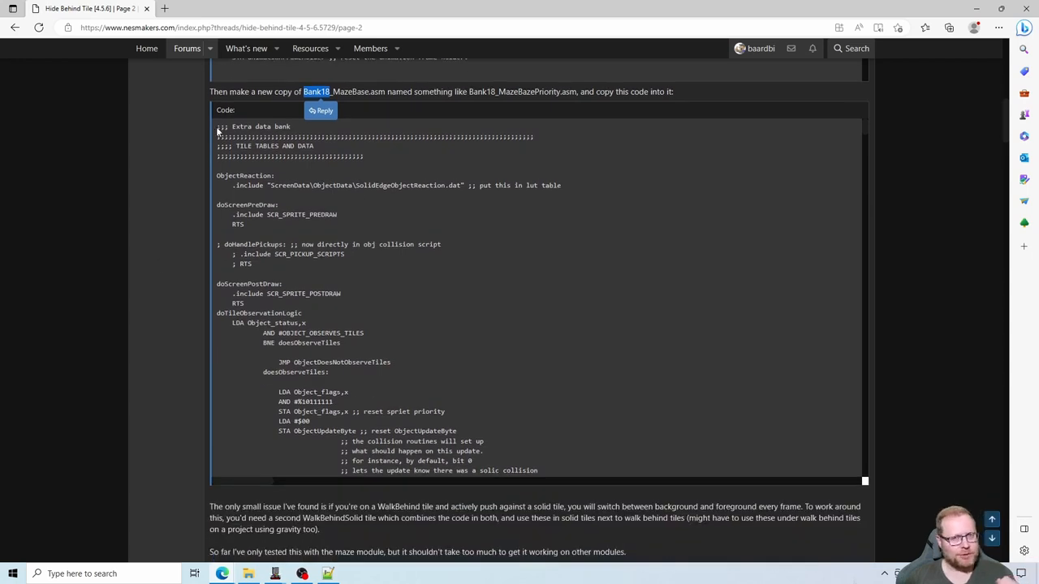
mouse_move(218, 130)
left_mouse_down()
mouse_move(280, 155)
mouse_move(308, 191)
mouse_move(452, 430)
mouse_move(482, 466)
mouse_move(514, 481)
mouse_move(487, 485)
left_mouse_up()
left_click_drag(488, 485, 296, 463)
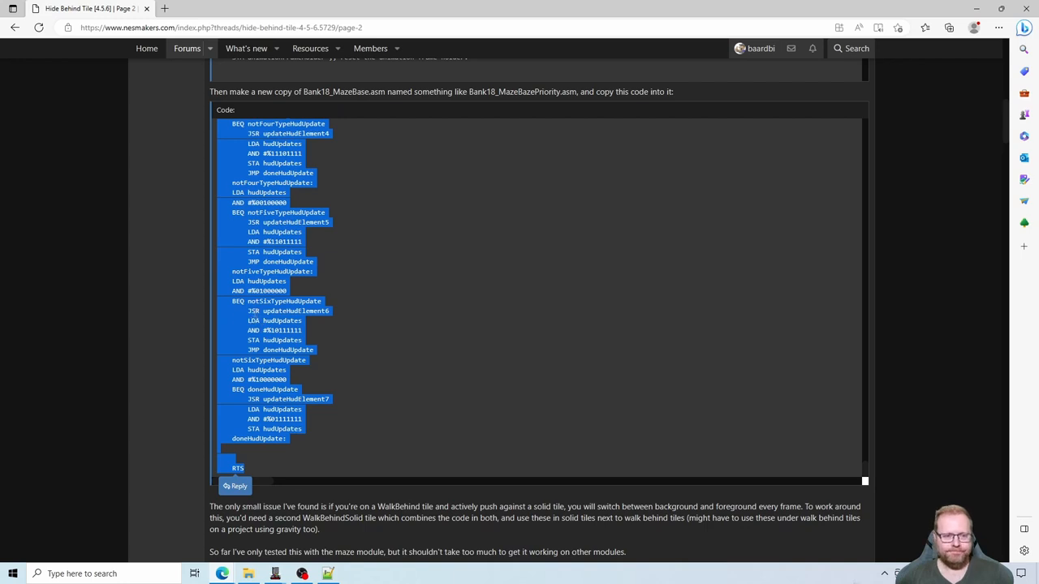
right_click(243, 309)
left_click(268, 323)
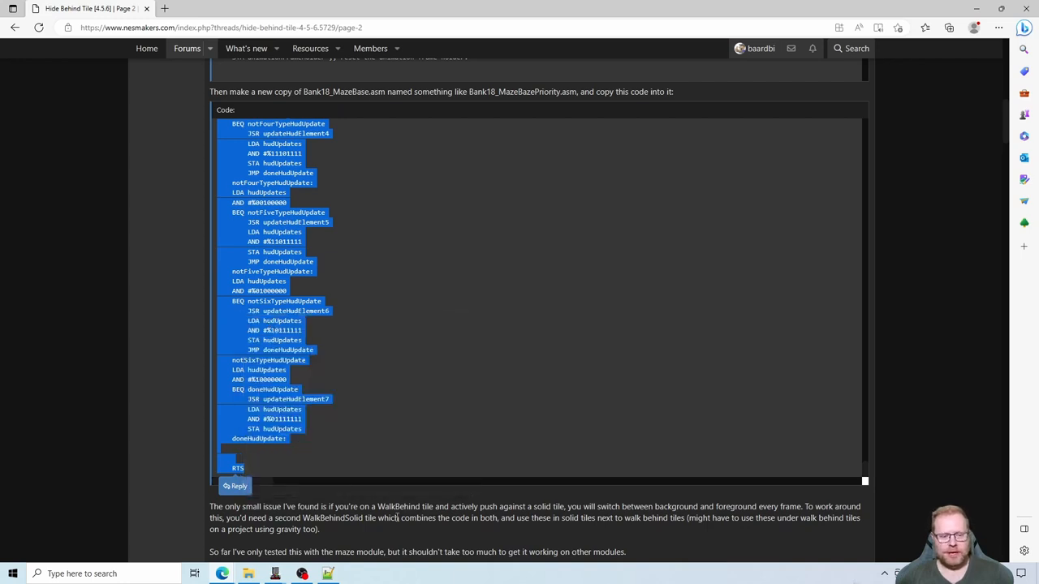
- Reopen the Bank18 script from the NESmaker project settings, replace all of Bank18.asm with the copied code, and save the file
mouse_move(278, 575)
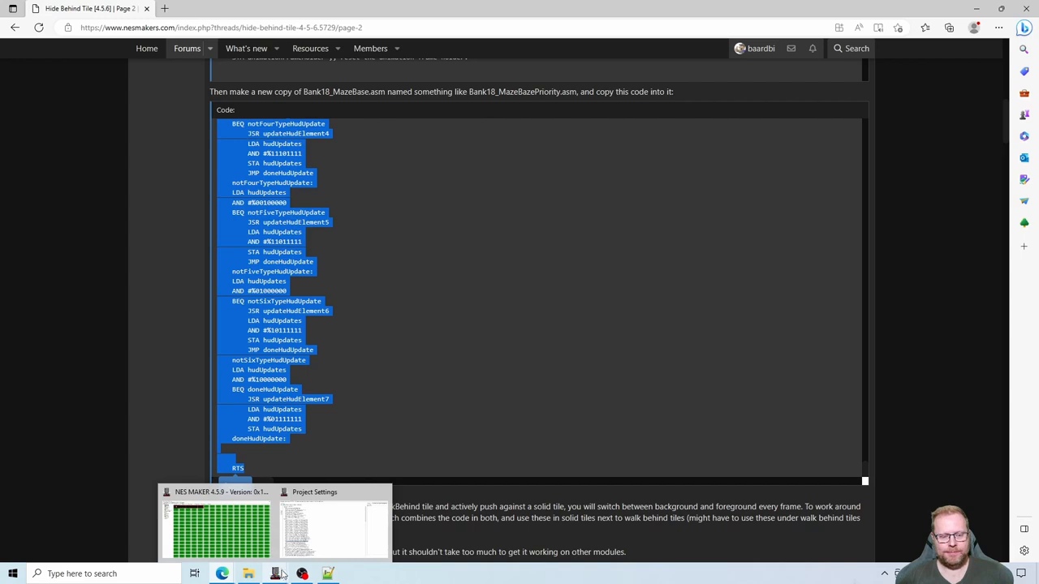
left_click(312, 529)
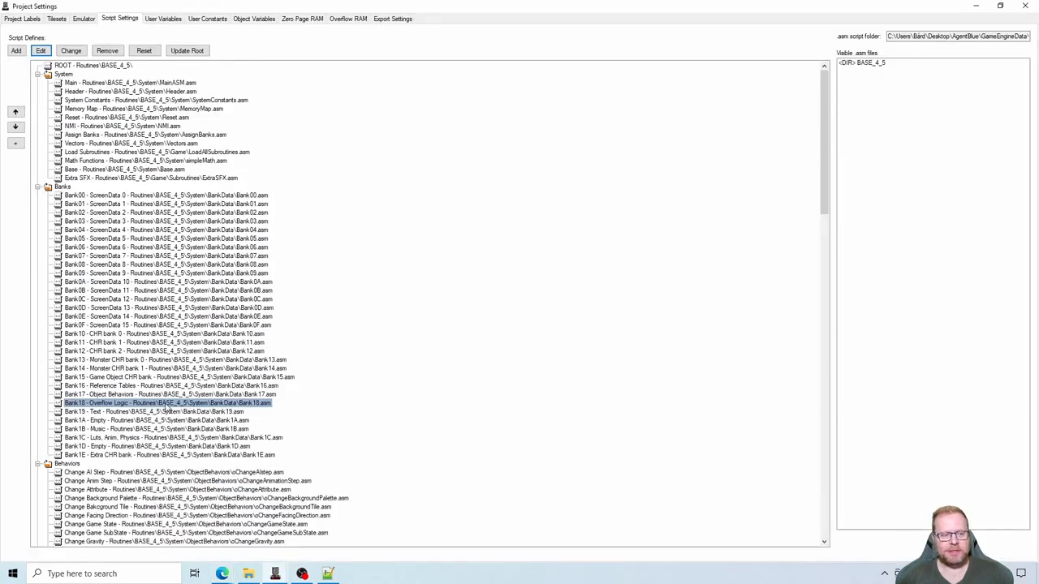
left_click(166, 403)
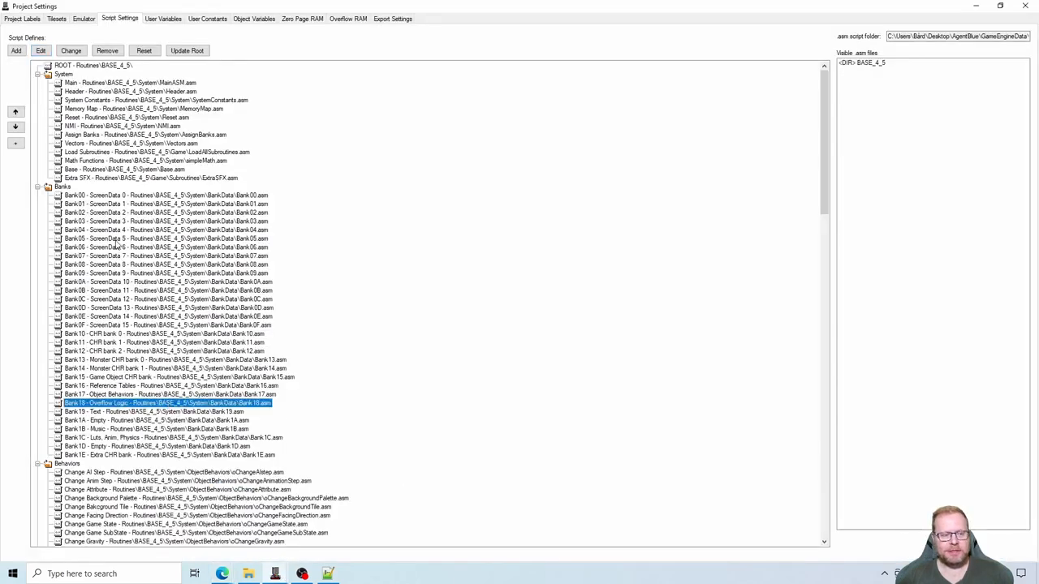
left_click(39, 51)
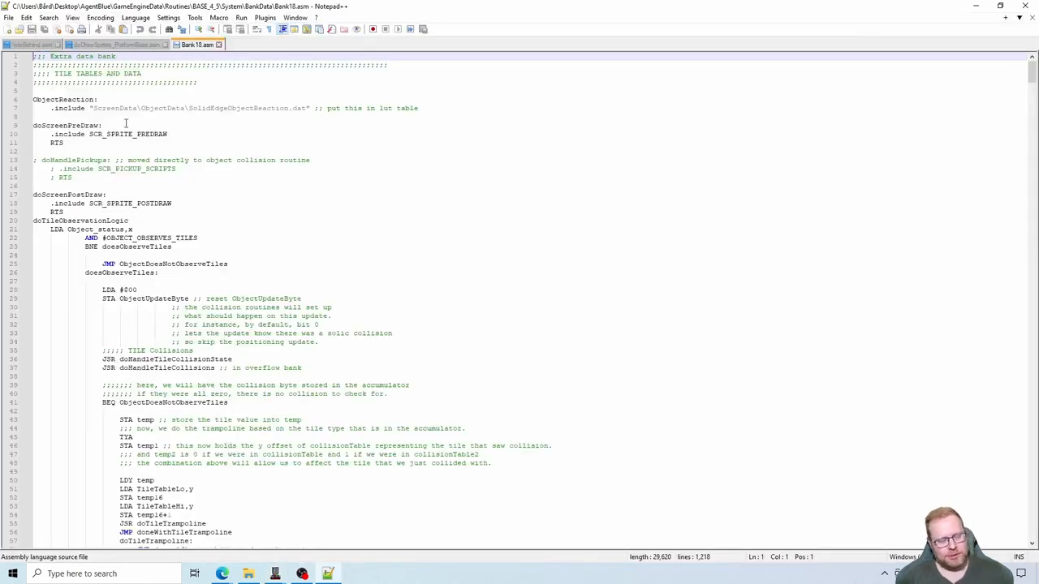
key("ctrl+a")
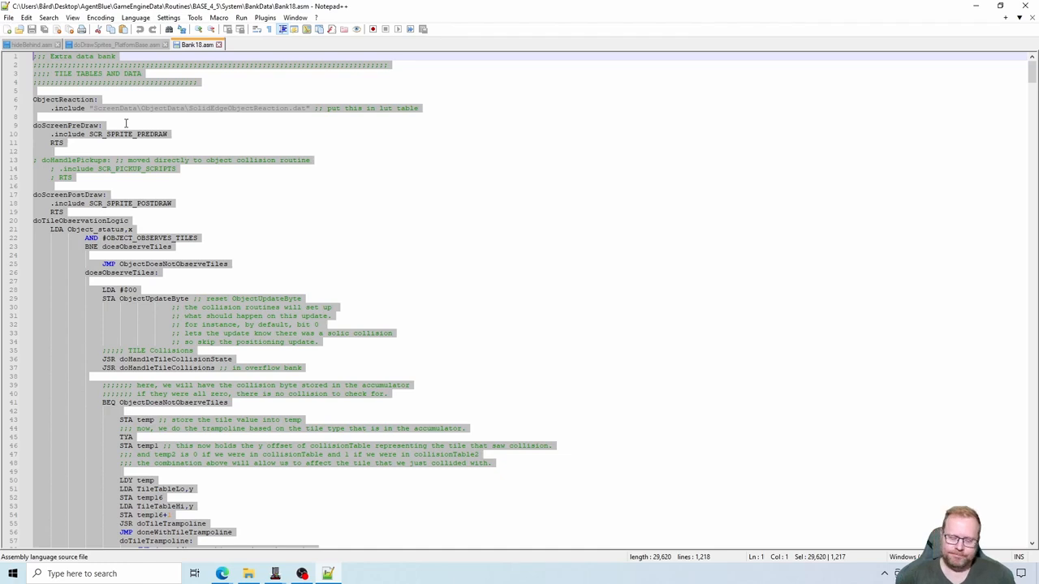
key("Delete")
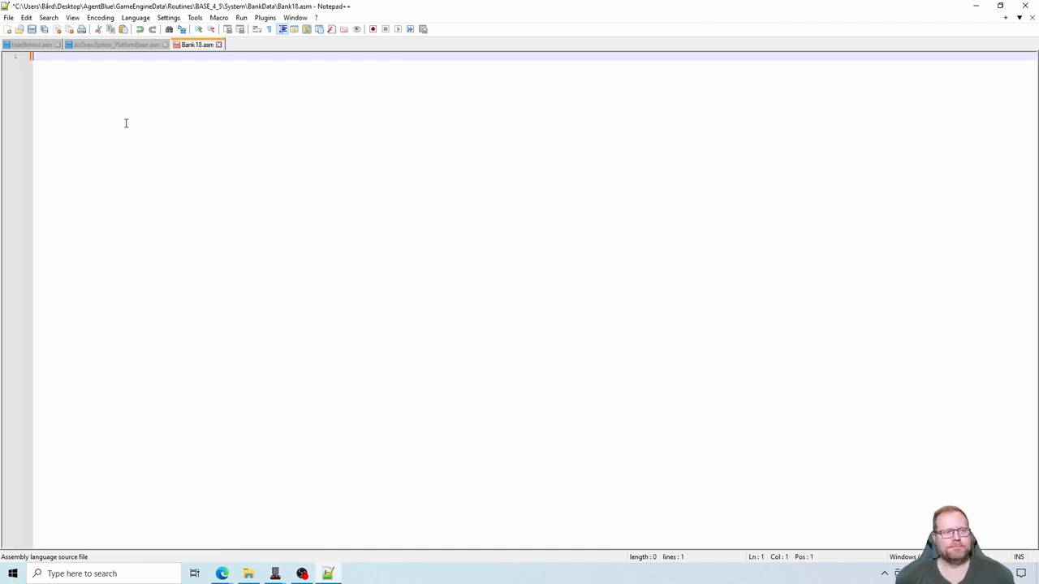
right_click(126, 122)
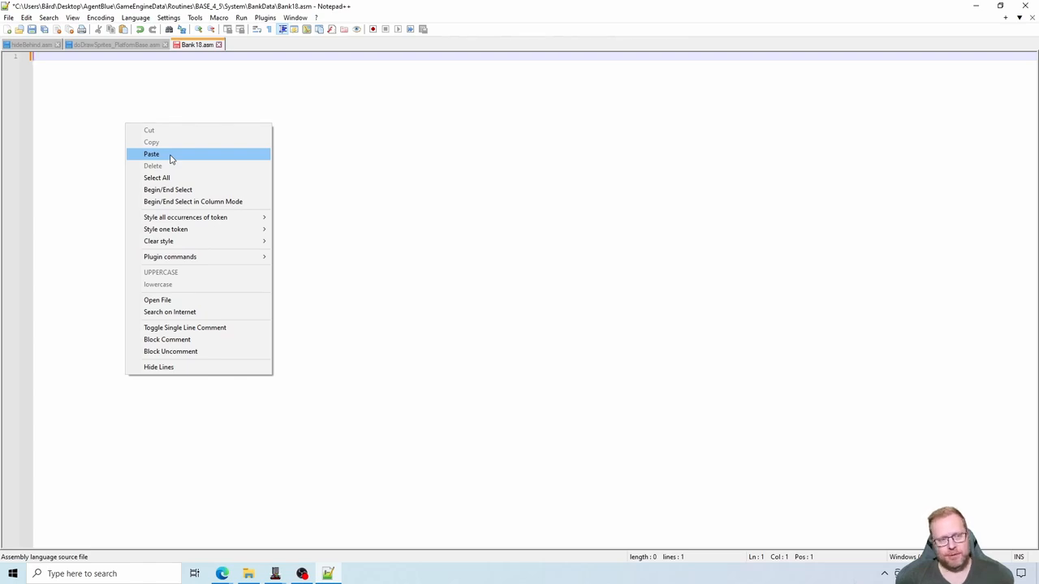
left_click(151, 154)
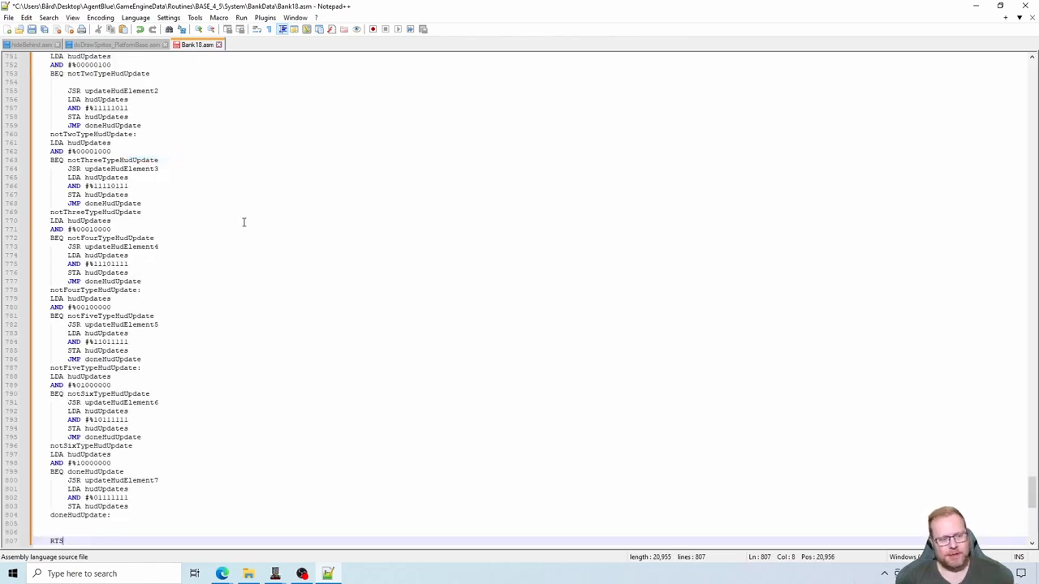
left_click(32, 31)
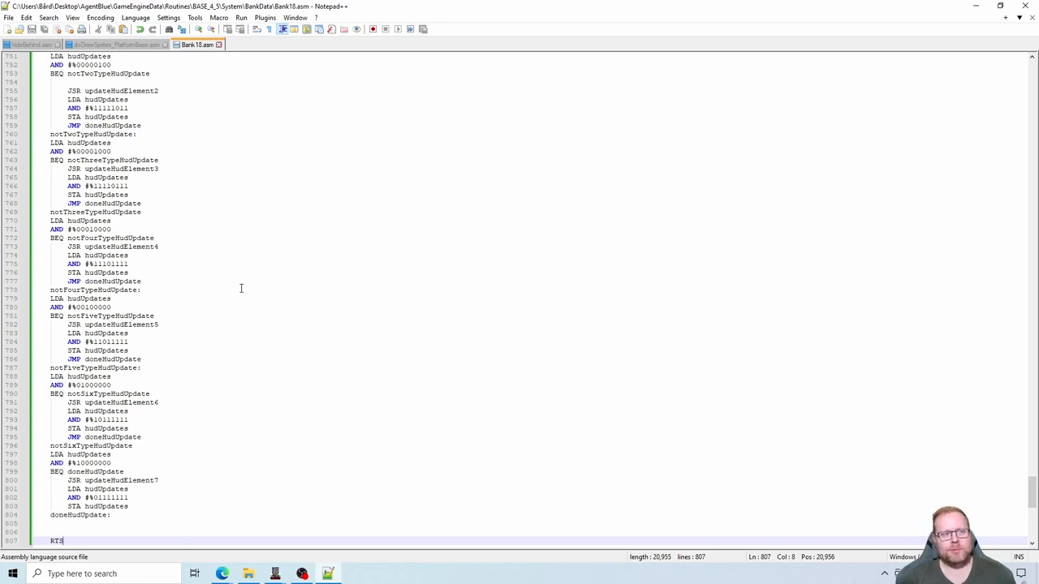
- Review doDrawSprites_PlatformBase.asm, Bank18.asm and hideBehind.asm in Notepad++, and check the forum post in Edge for remaining instructions
left_click(134, 45)
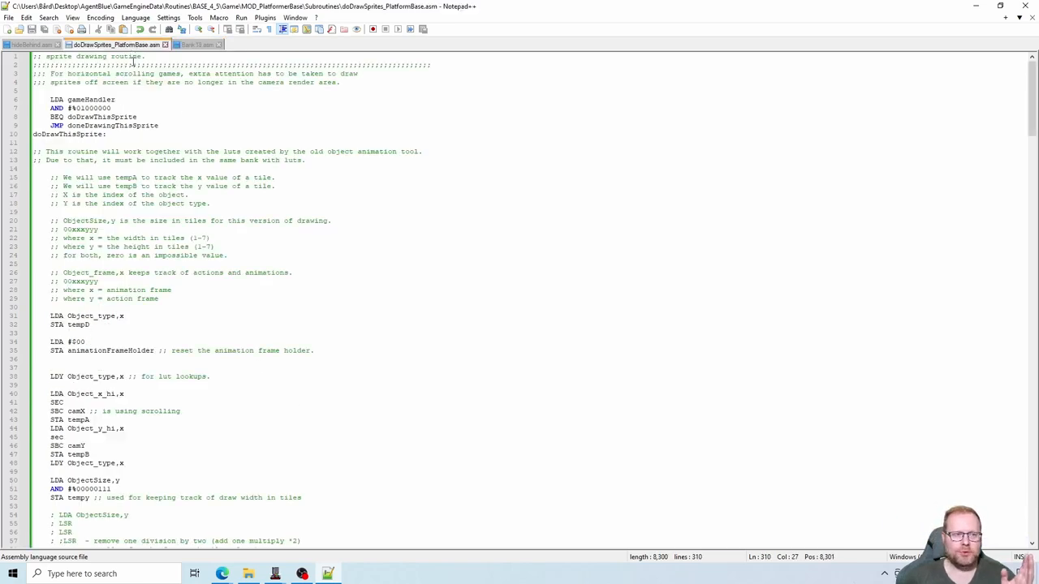
left_click(202, 46)
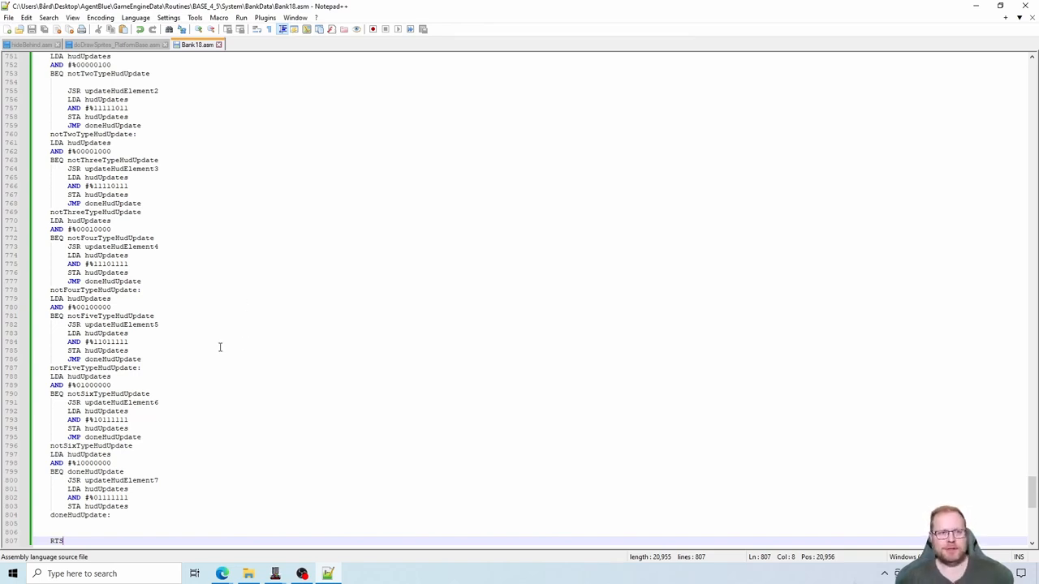
left_click(111, 45)
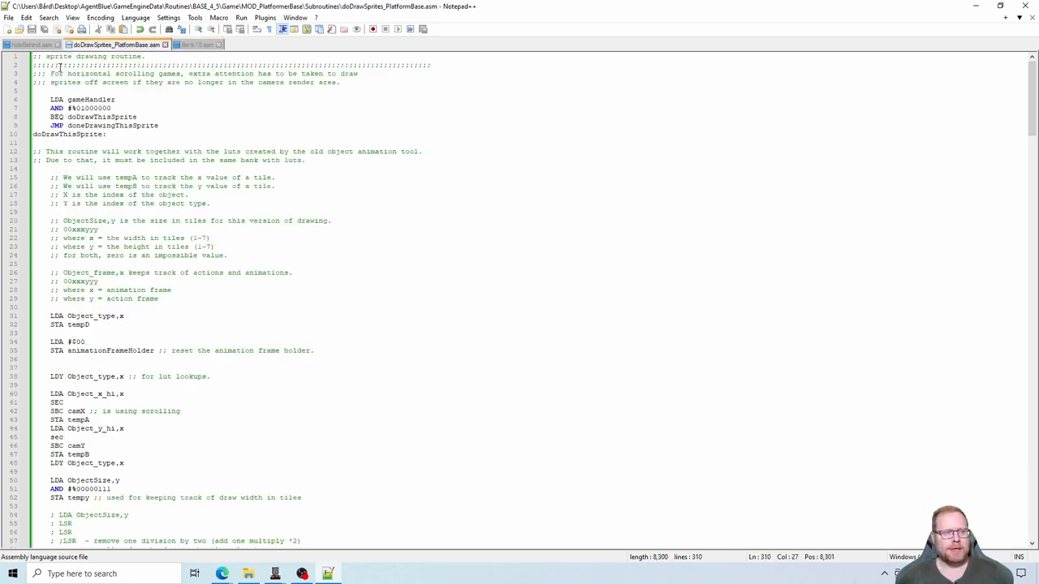
left_click(30, 46)
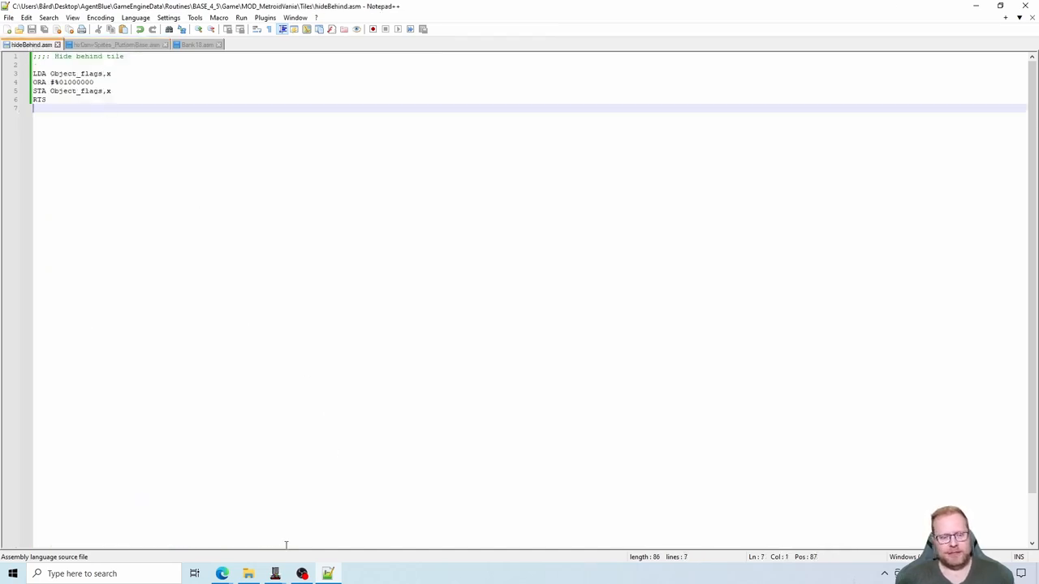
mouse_move(222, 573)
left_click(190, 529)
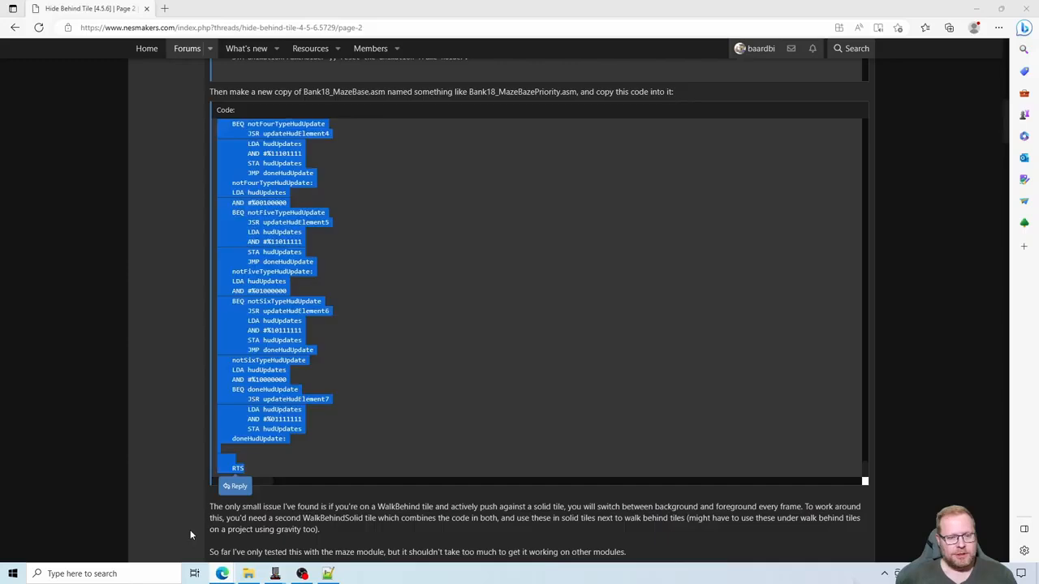
left_click(170, 455)
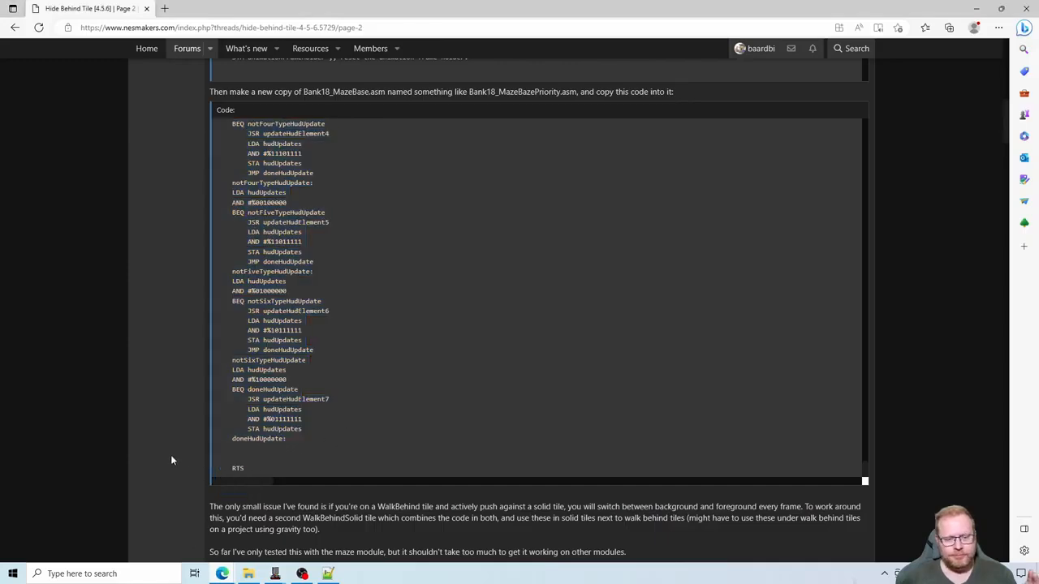
scroll(171, 460, "down", 1)
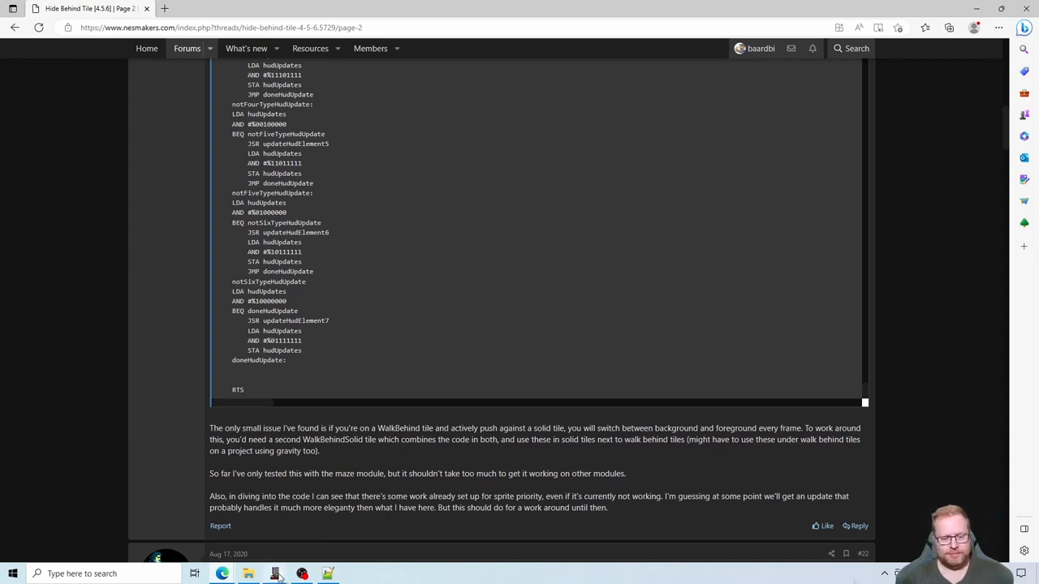
- Switch to NESmaker and export and test the AgentBlue project so the game runs in the Mesen emulator
mouse_move(275, 574)
left_click(382, 493)
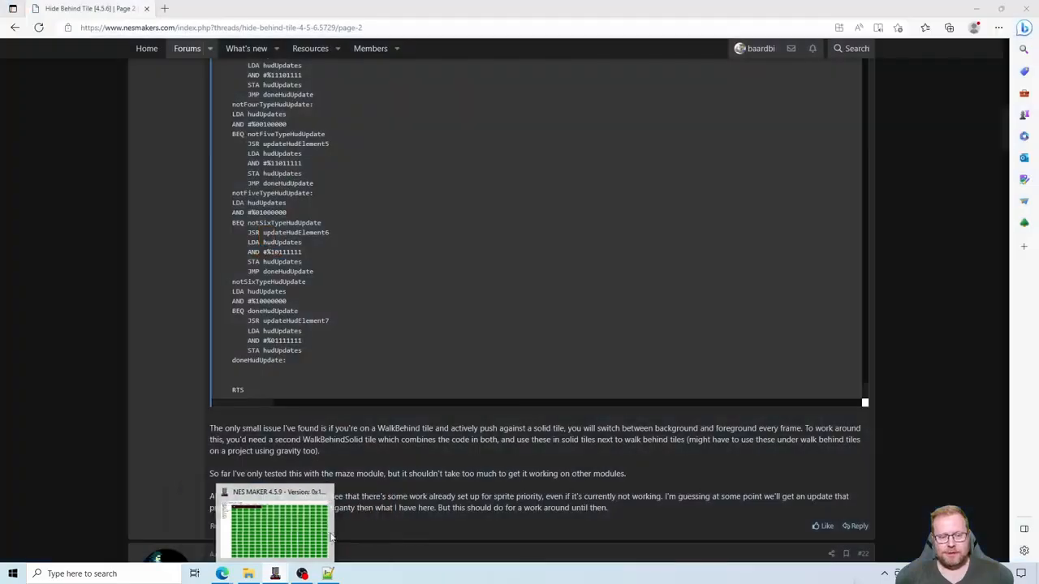
left_click(276, 527)
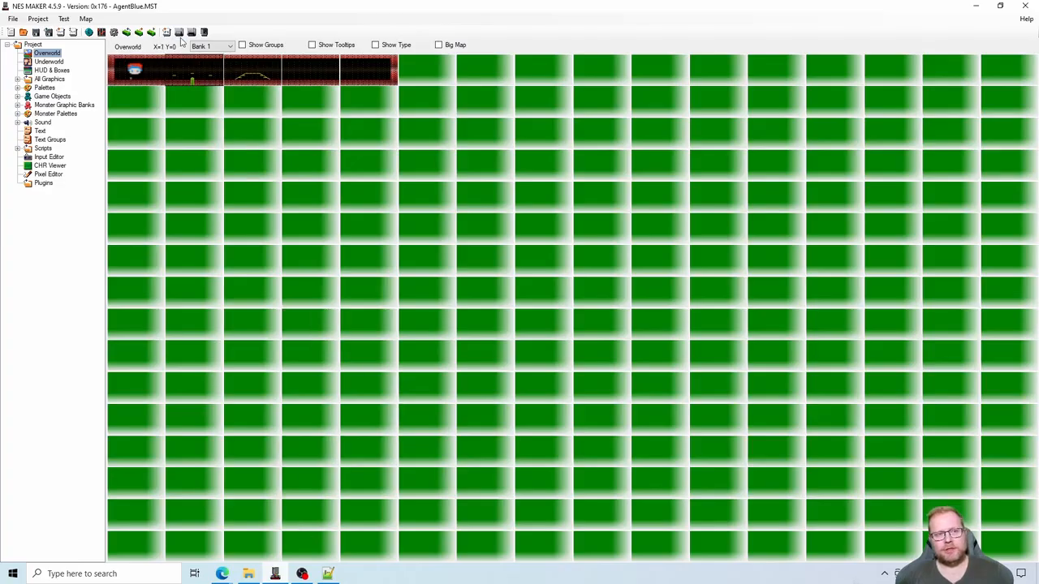
left_click(180, 33)
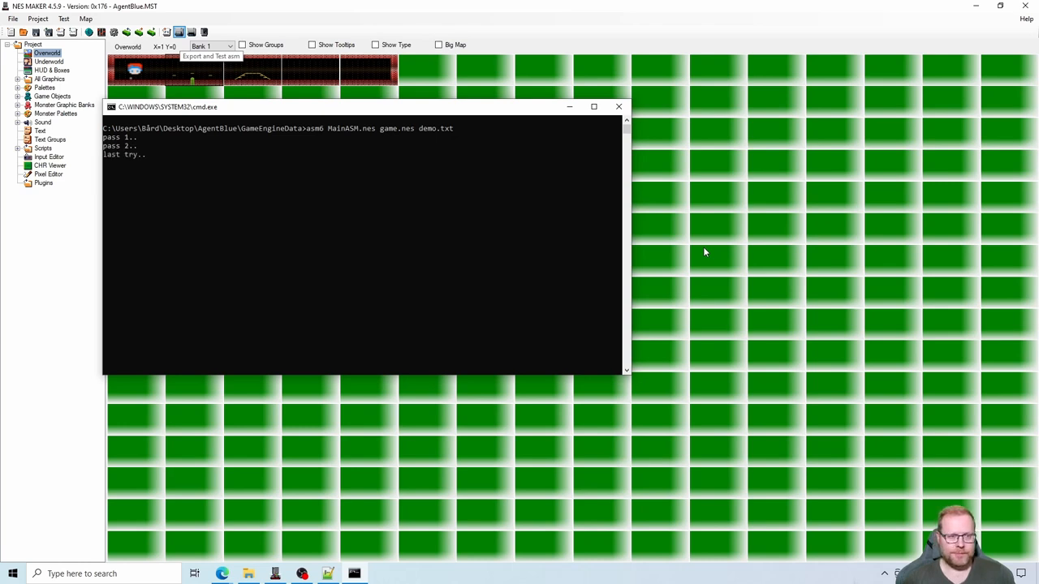
key("Return")
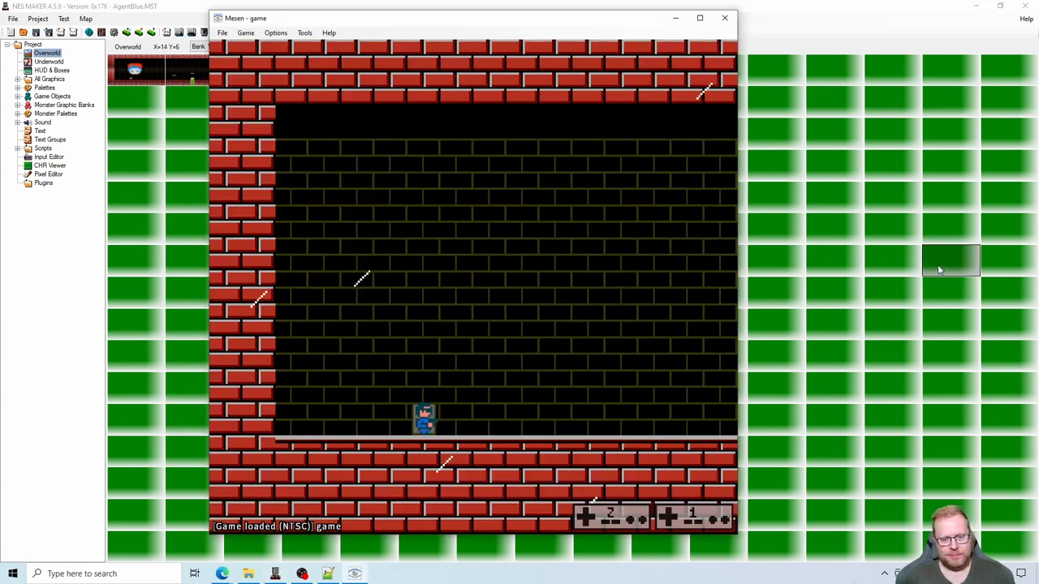
- Walk the player right into the second screen and back toward the door, and close the game
key("Right")
key("Right")
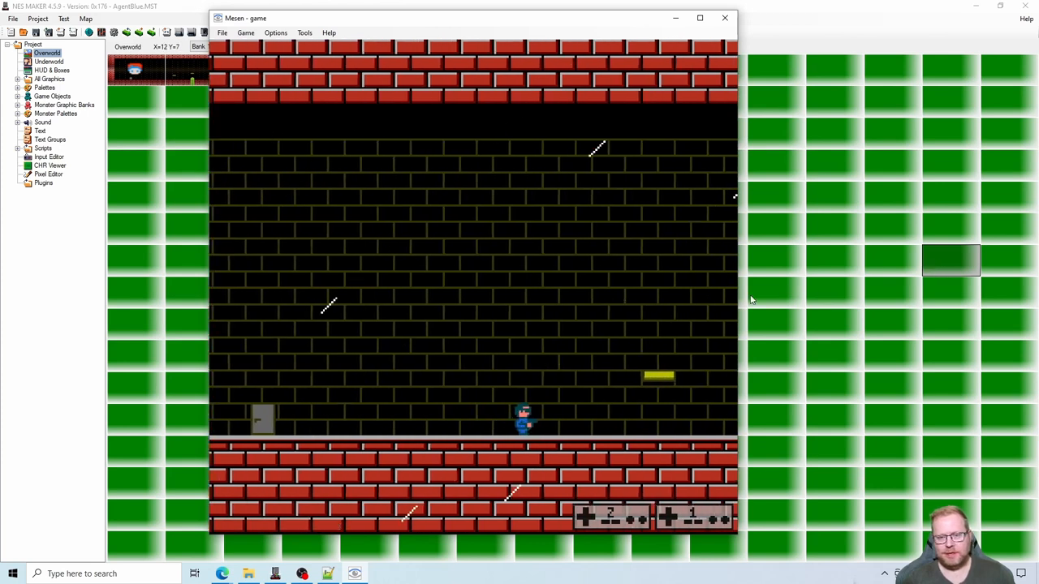
key("Left")
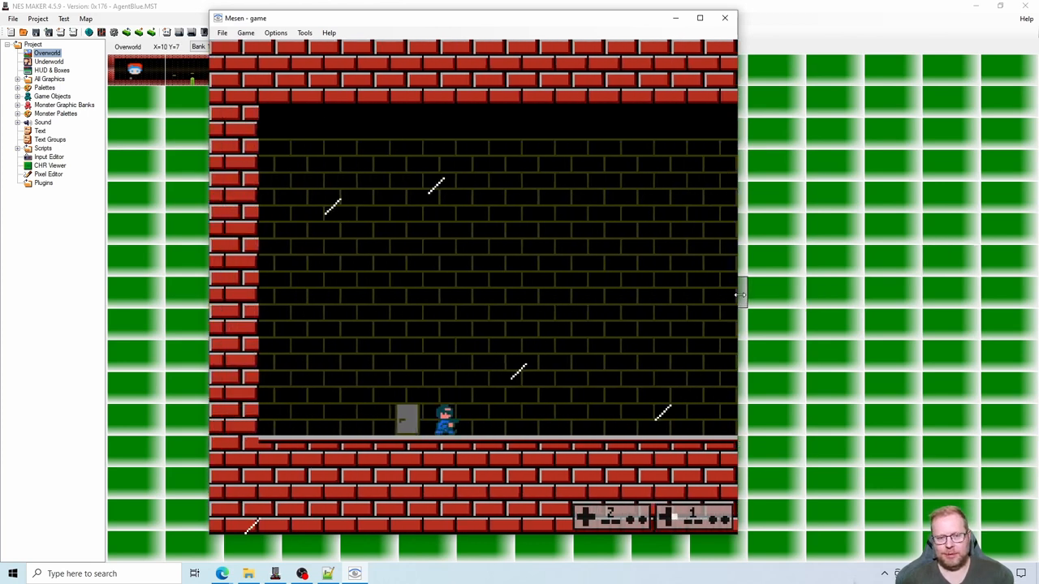
left_click(724, 18)
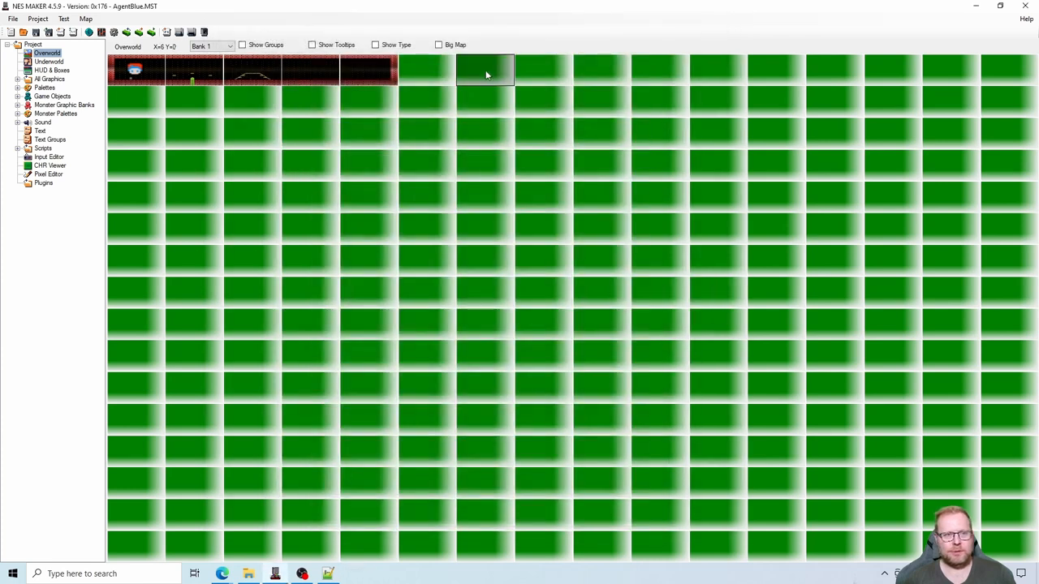
- Set the Rain Effect to 0 in the screen details of the first overworld screen
double_click(146, 75)
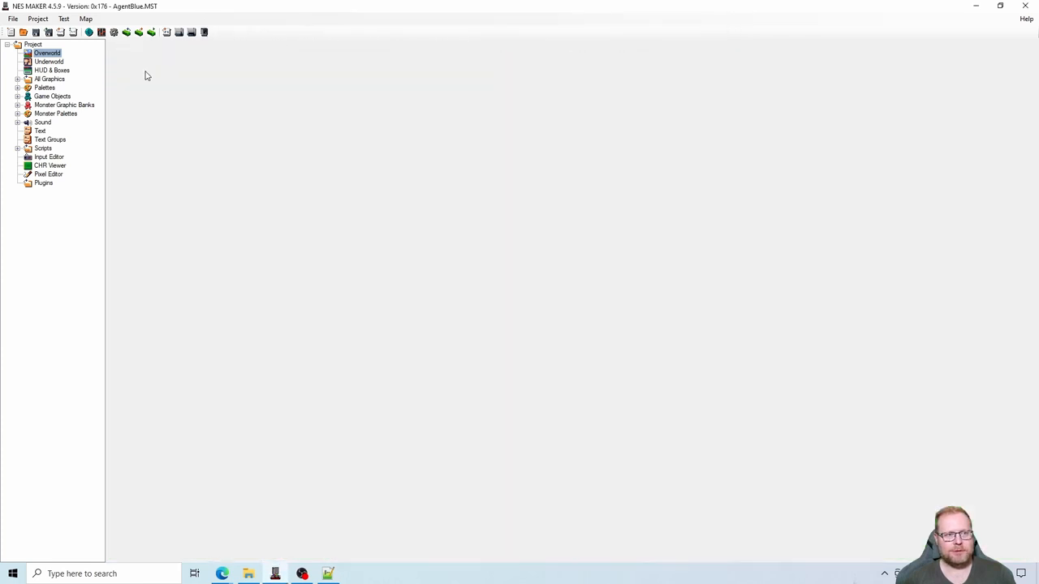
left_click(291, 46)
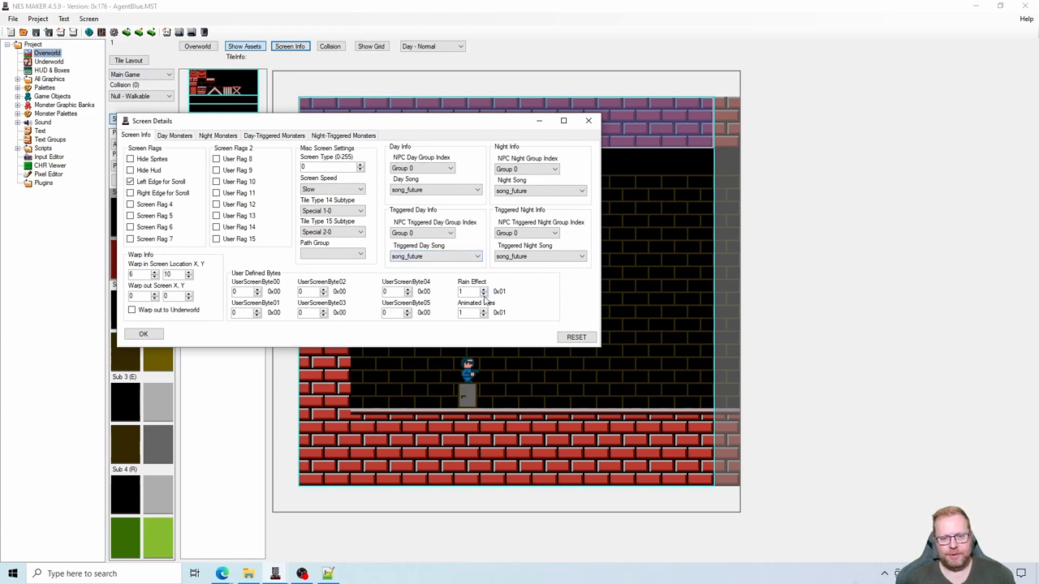
left_click(484, 294)
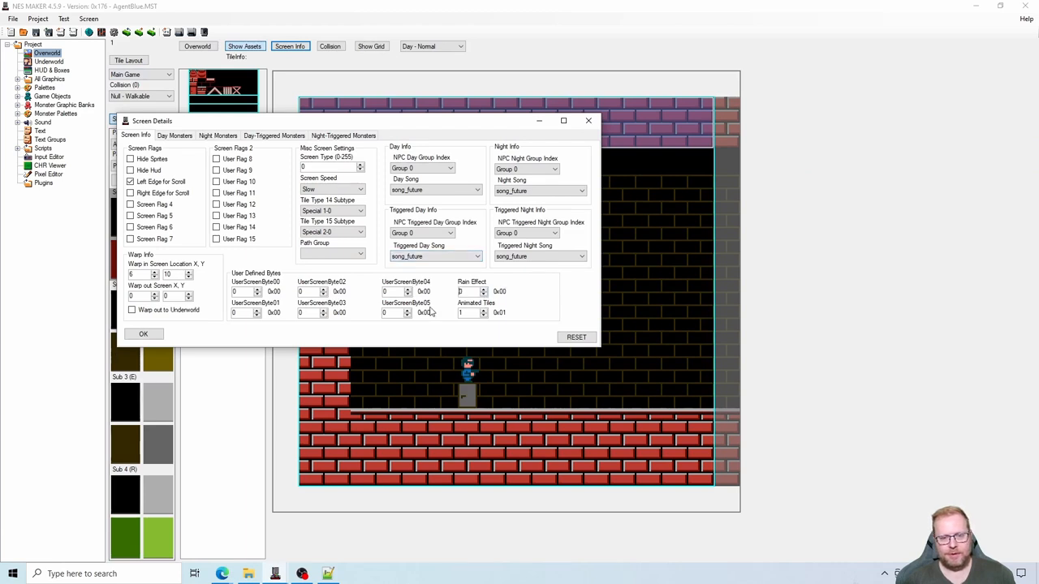
left_click(142, 334)
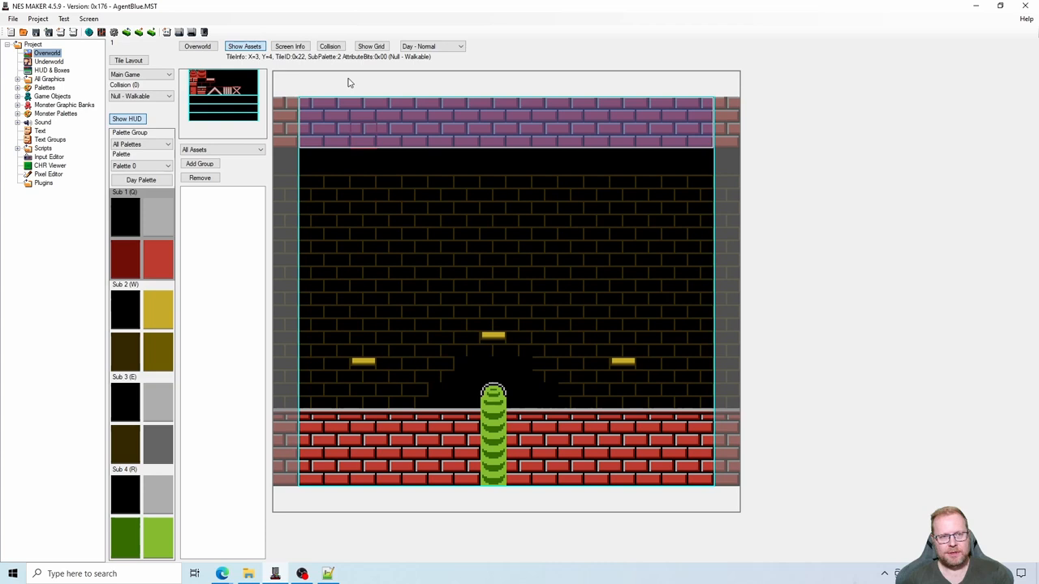
- Check the Rain Effect values of the second and third overworld screens and return to the overworld map
left_click(290, 46)
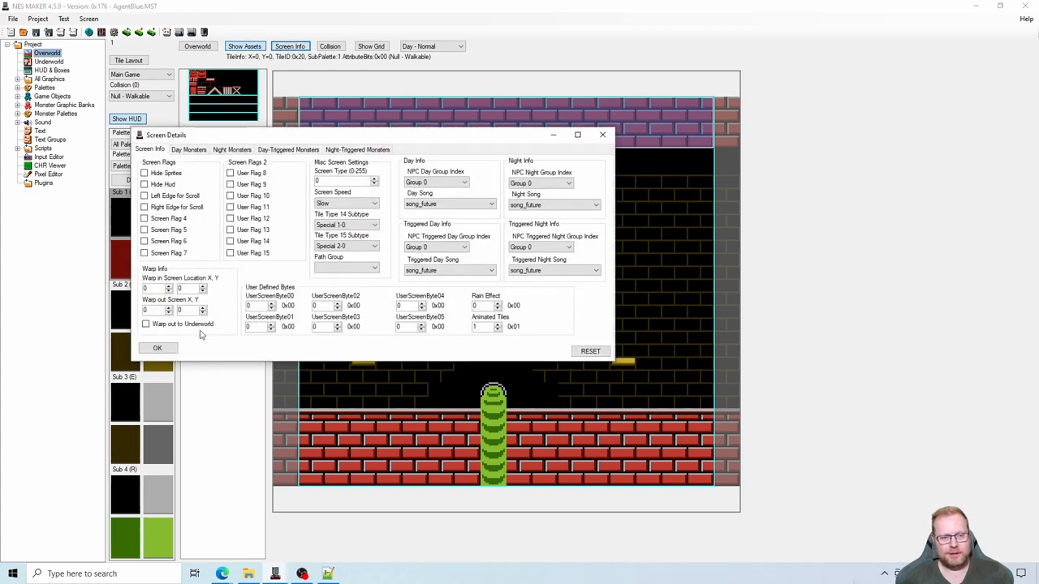
left_click(157, 347)
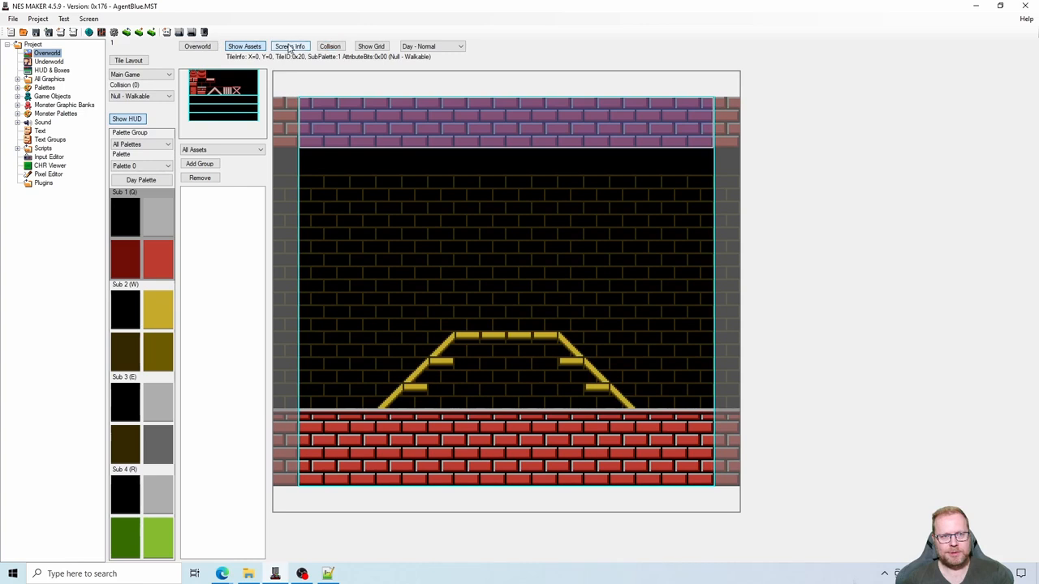
left_click(289, 47)
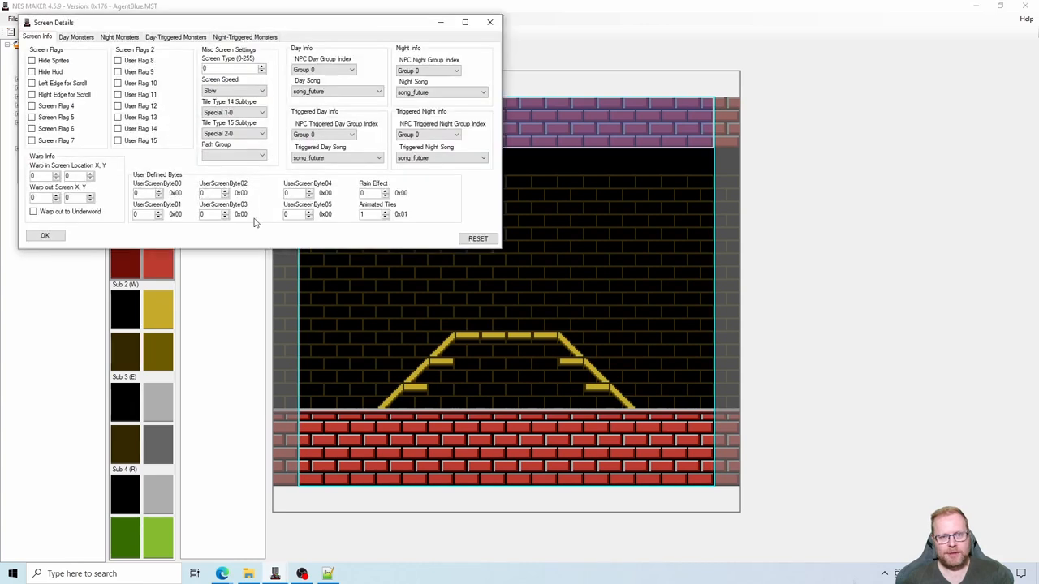
left_click(45, 235)
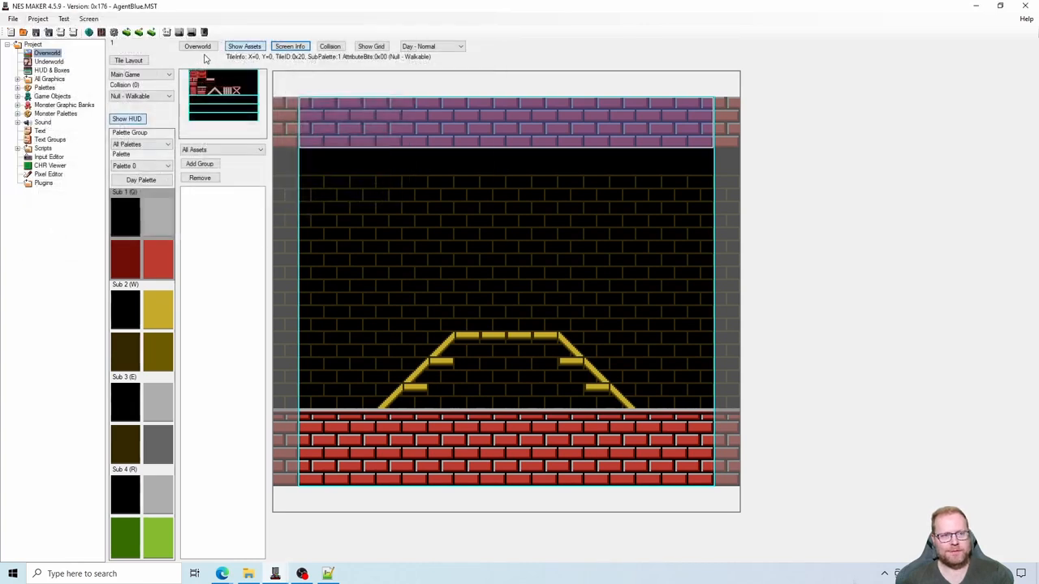
left_click(197, 46)
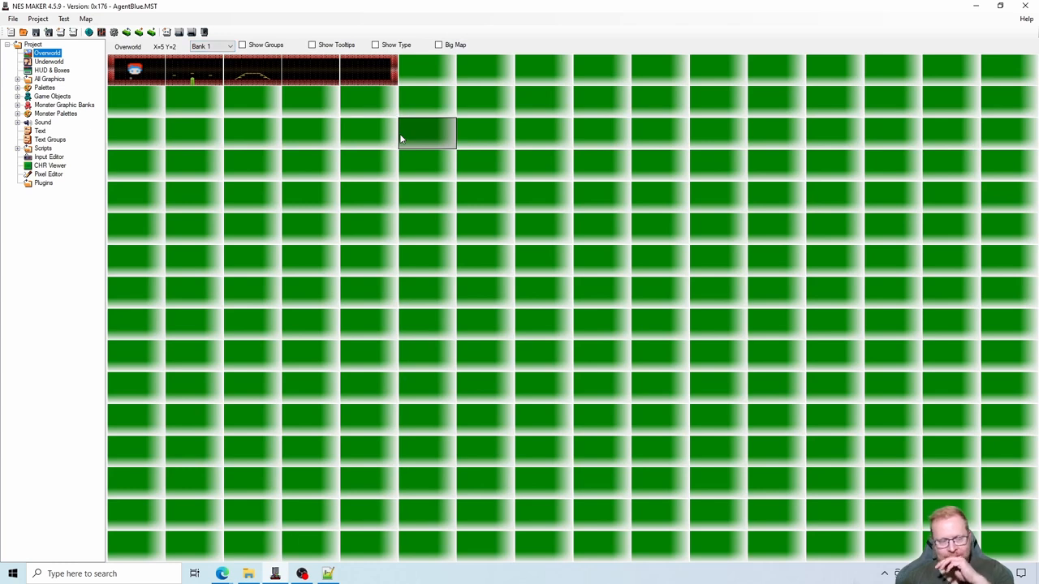
- On the fourth overworld screen, paint a six-tile-wide yellow fence with sub-palette 2 just above the floor, starting at X=6
double_click(255, 76)
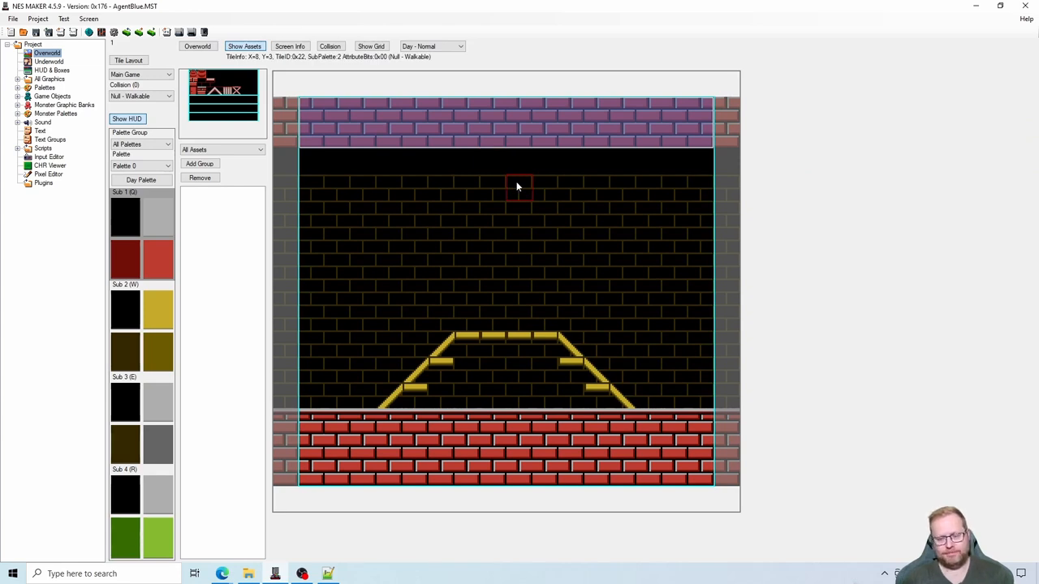
key("Right")
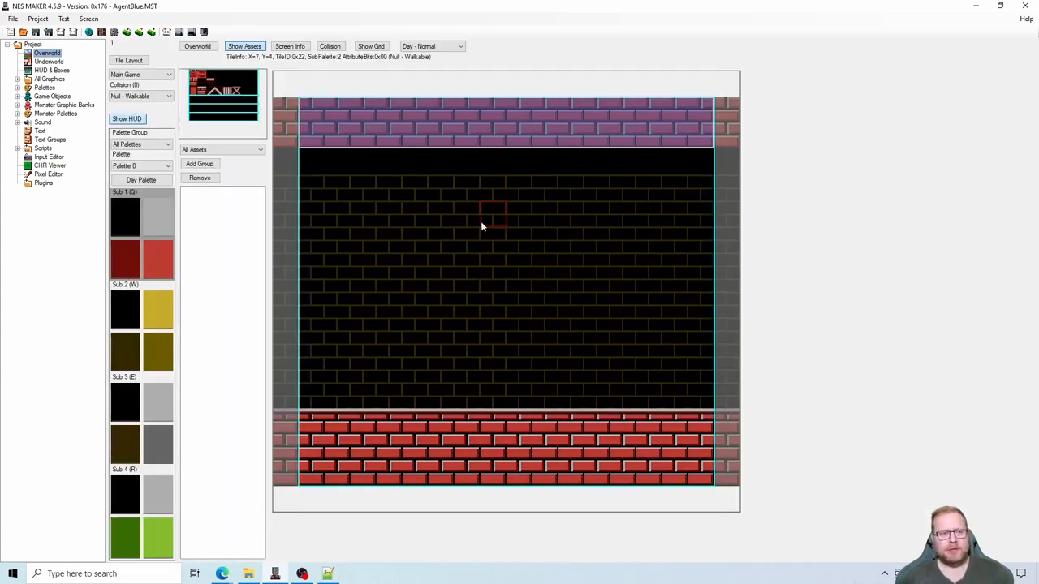
left_click(156, 306)
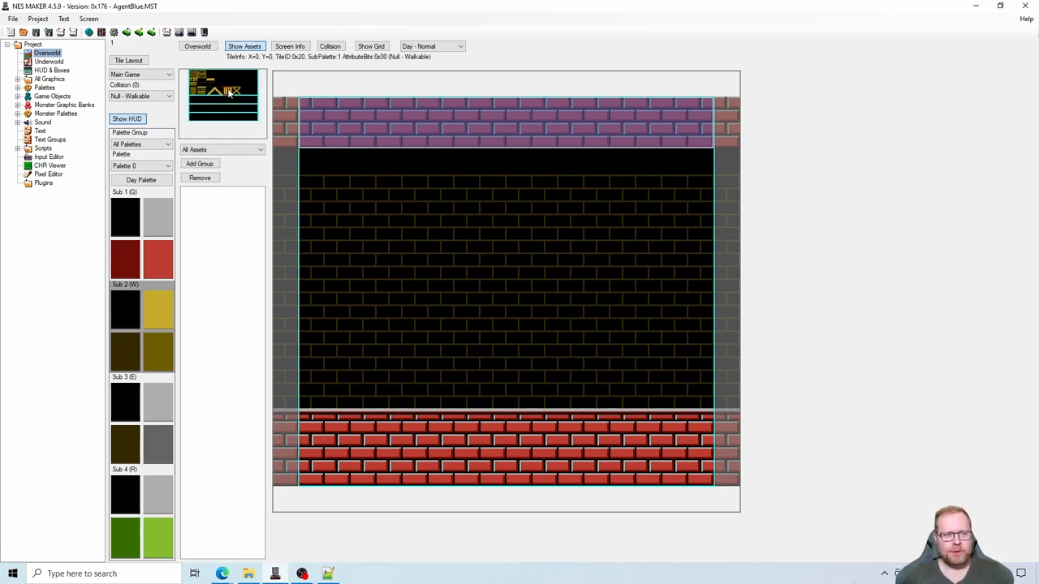
left_click(392, 345)
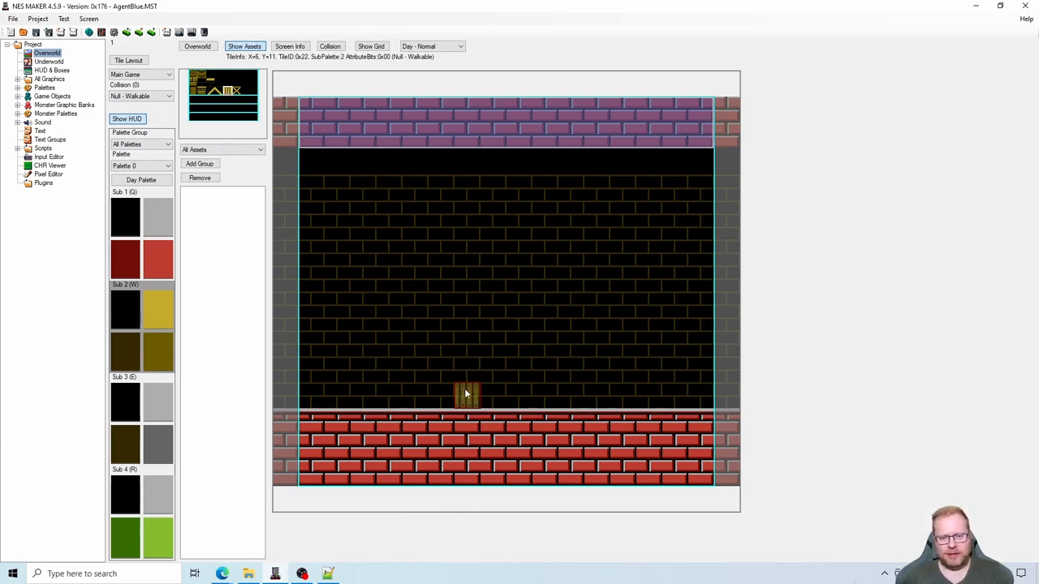
left_click_drag(464, 388, 596, 395)
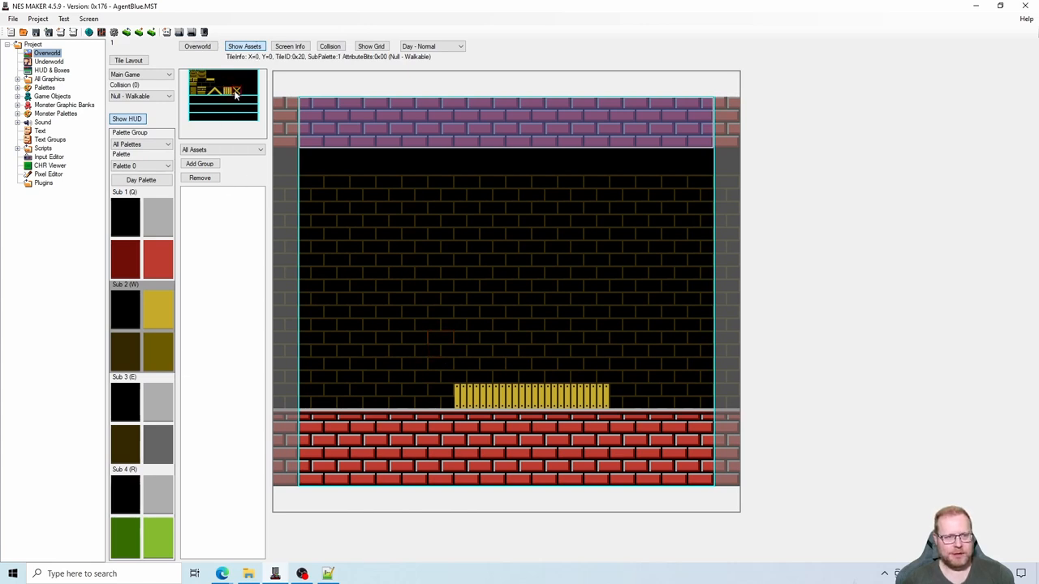
- Paint a one-tile-wide column of grey X-shaped truss tiles with sub-palette 3 at X=4, from the floor to the ceiling
left_click(160, 407)
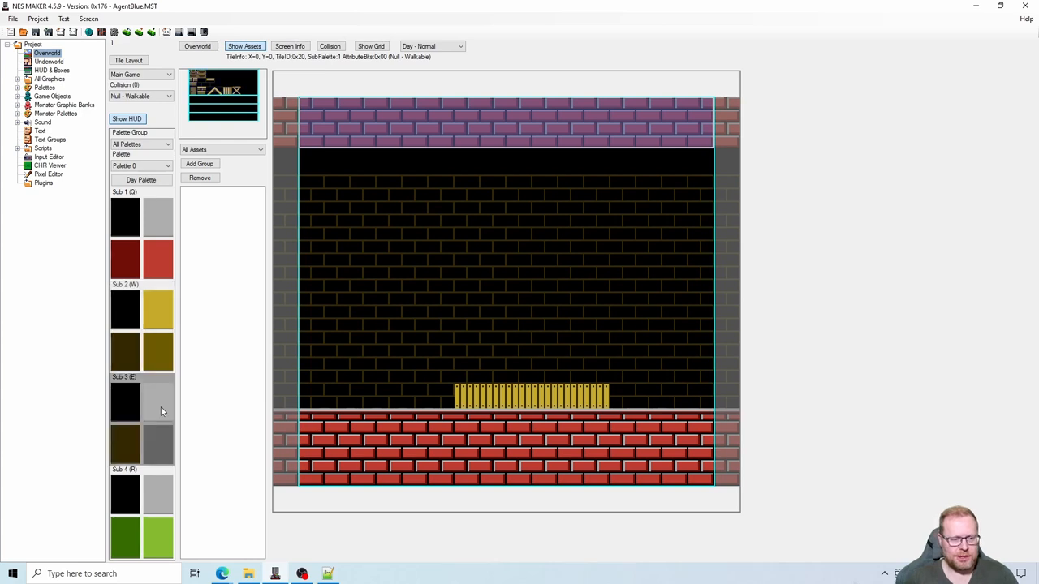
left_click(235, 91)
left_click_drag(415, 401, 413, 163)
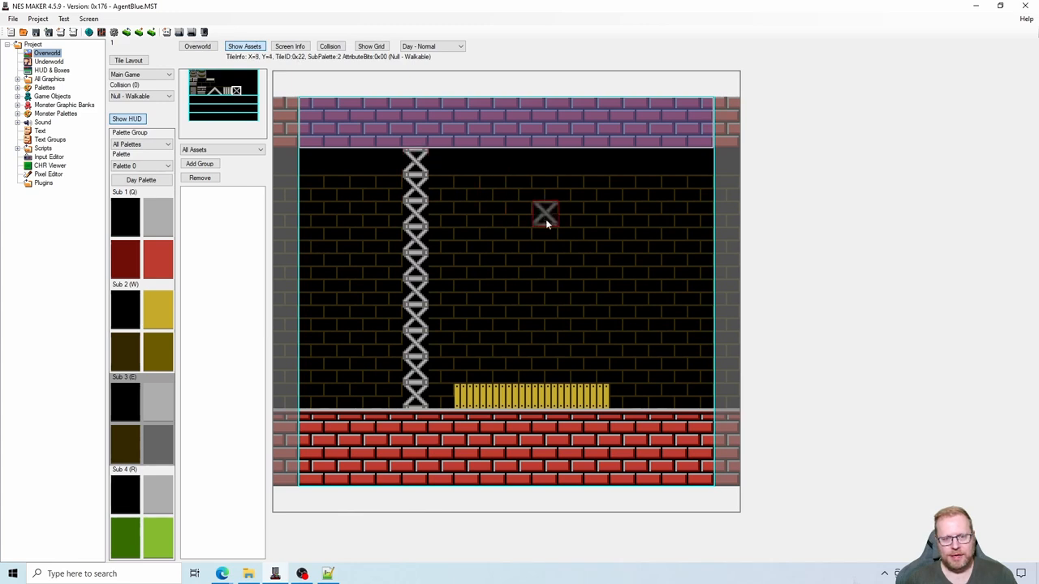
key("Escape")
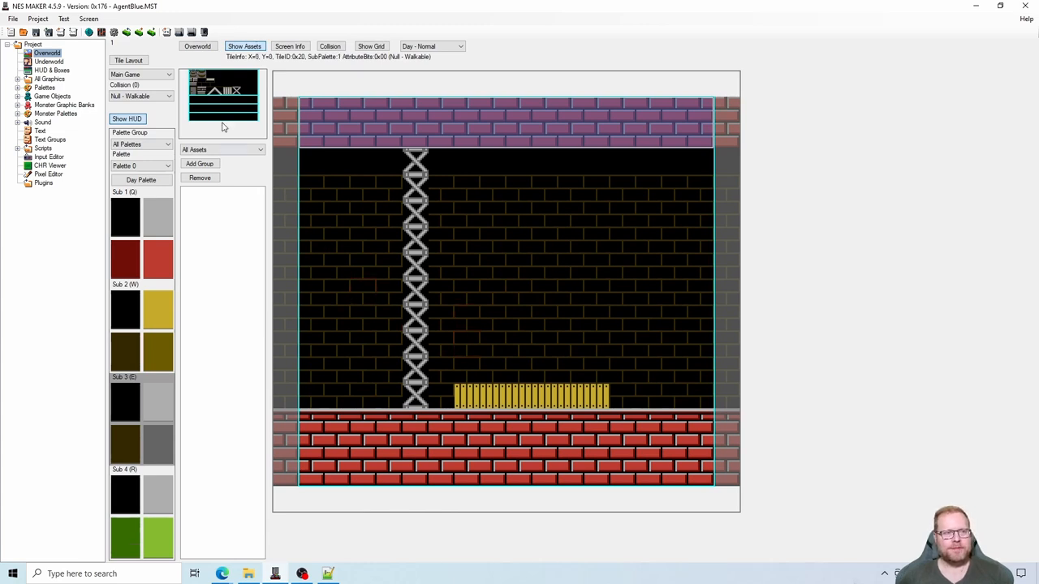
- Paint Hide Behind Tile collision over the whole yellow fence and the full truss column, and hide the collision view
left_click(160, 97)
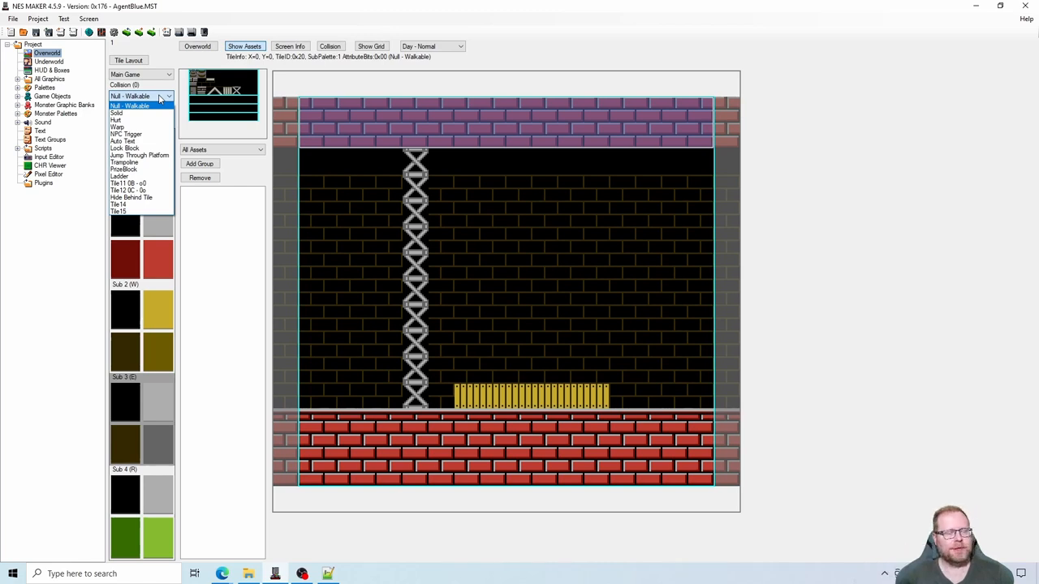
left_click(147, 202)
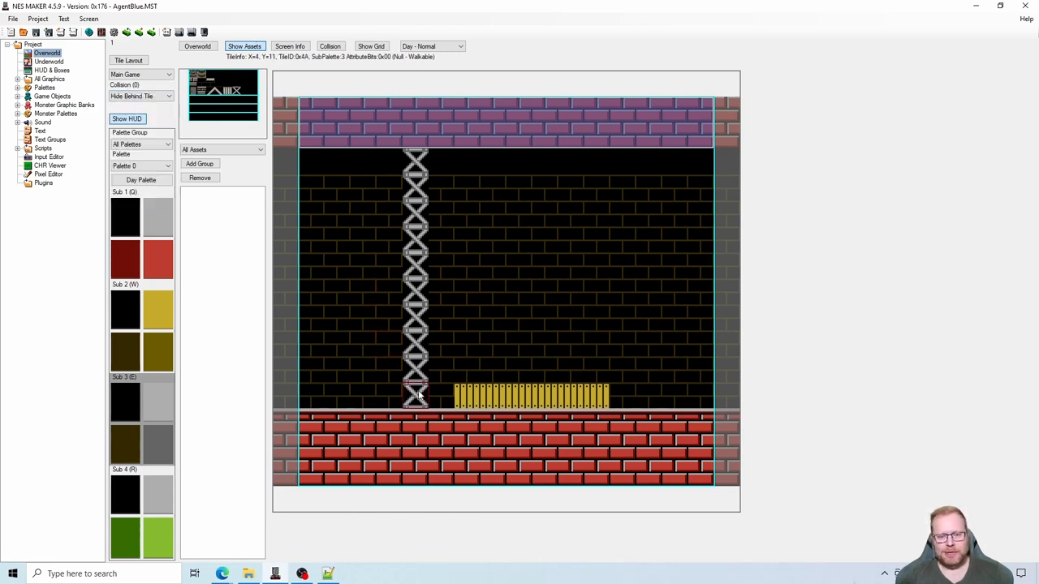
left_click(330, 47)
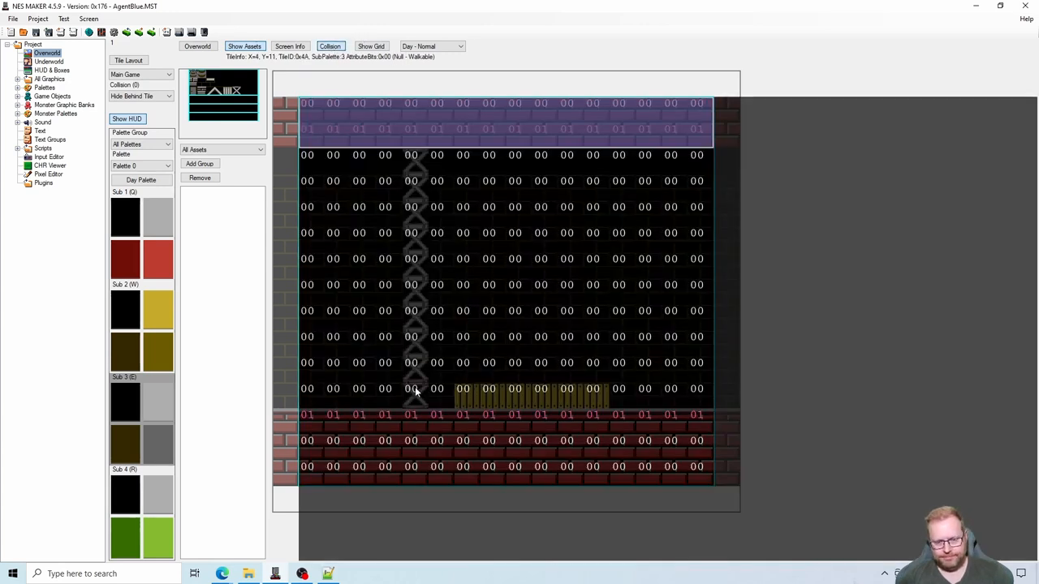
left_click_drag(470, 394, 590, 391)
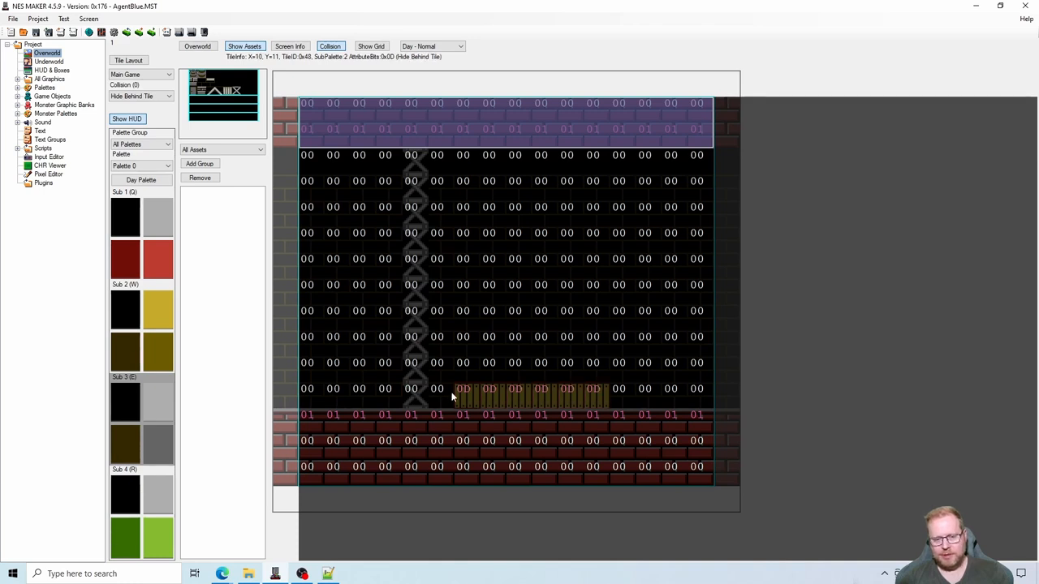
left_click_drag(416, 396, 415, 162)
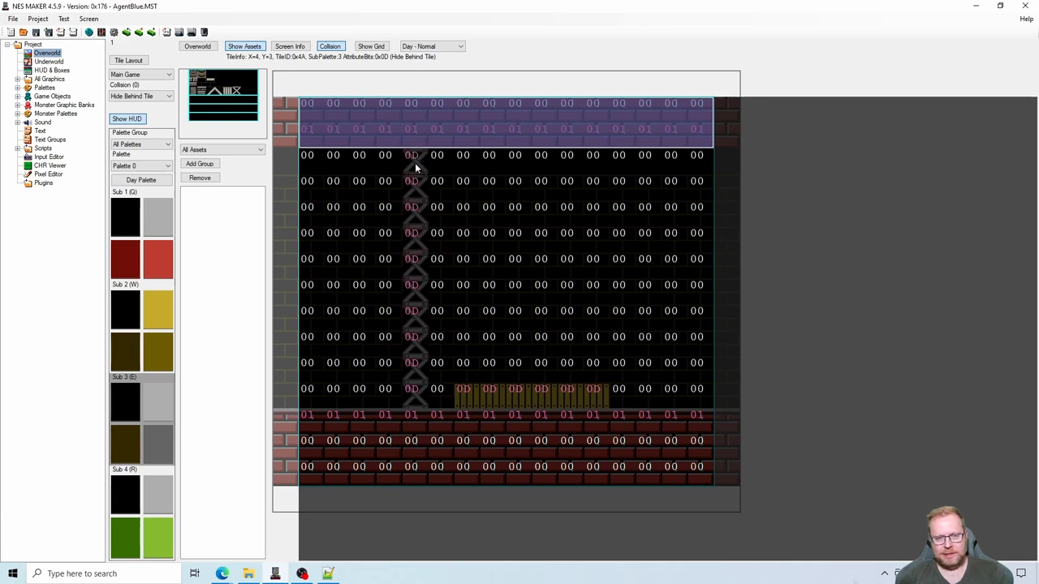
left_click(331, 47)
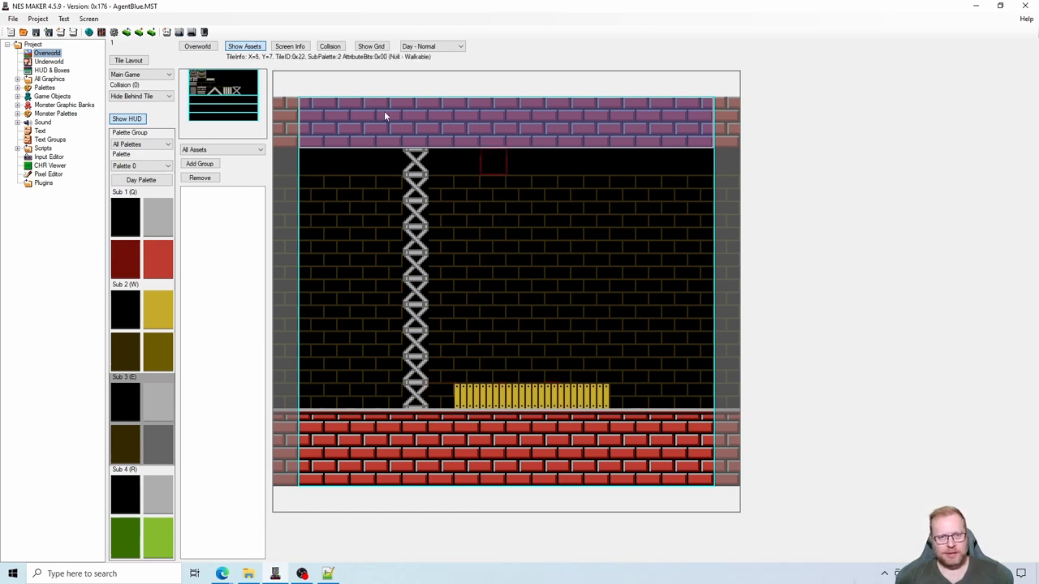
- Export and test the game, and run the character through the first three screens, past the truss column to the yellow fence
left_click(178, 35)
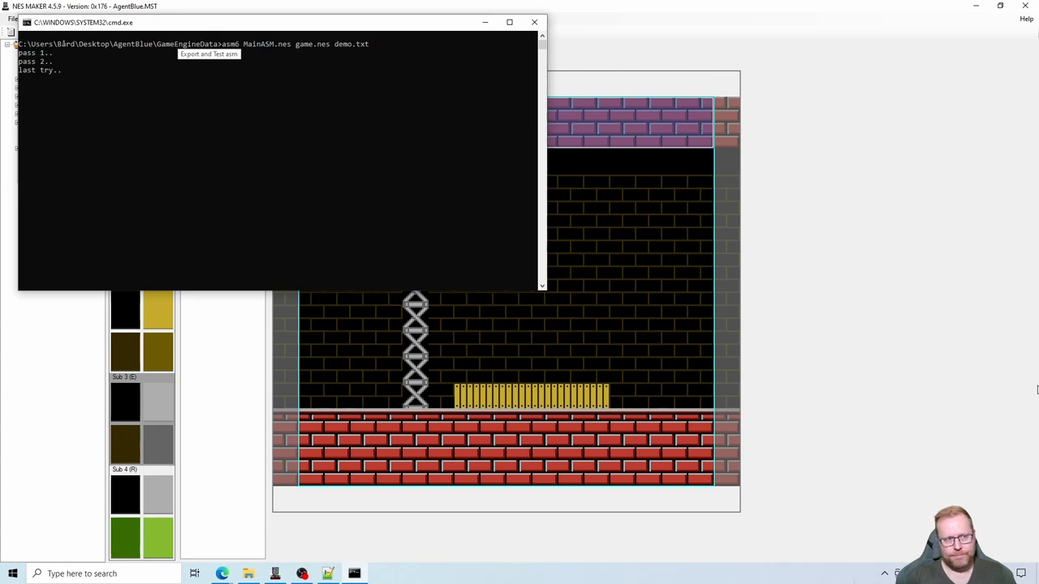
key("Return")
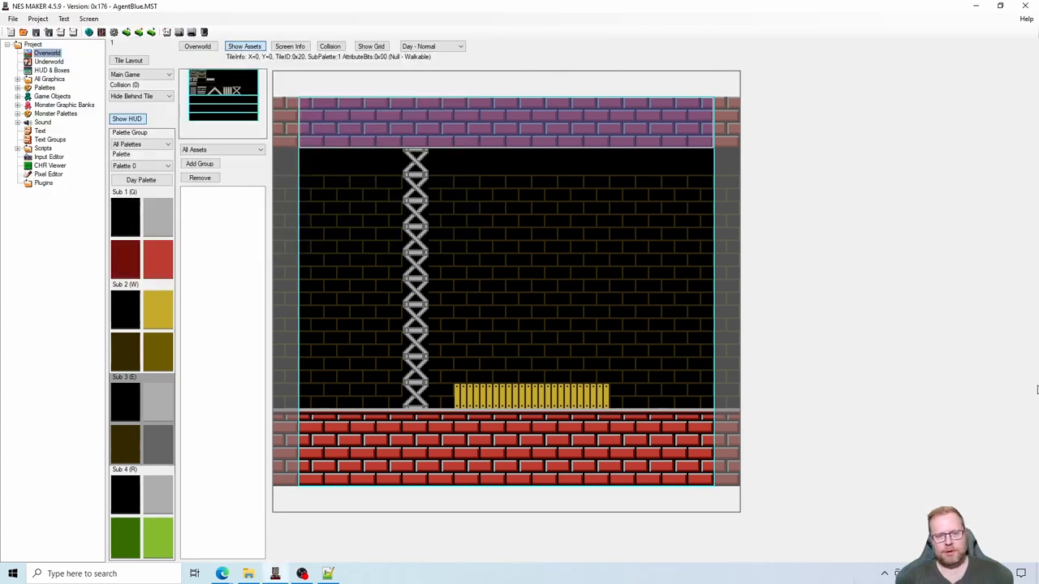
key("Right")
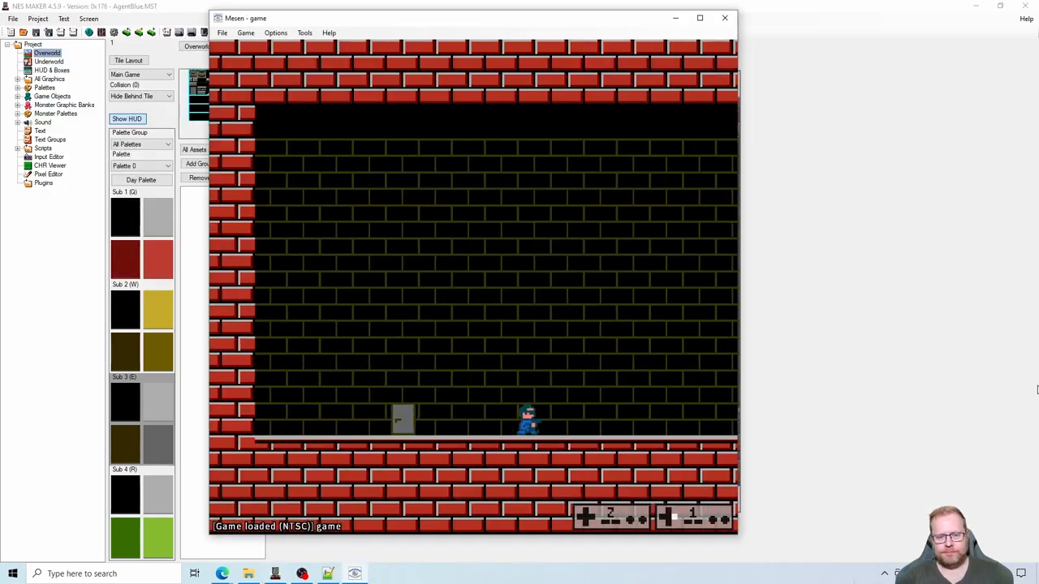
key("Right")
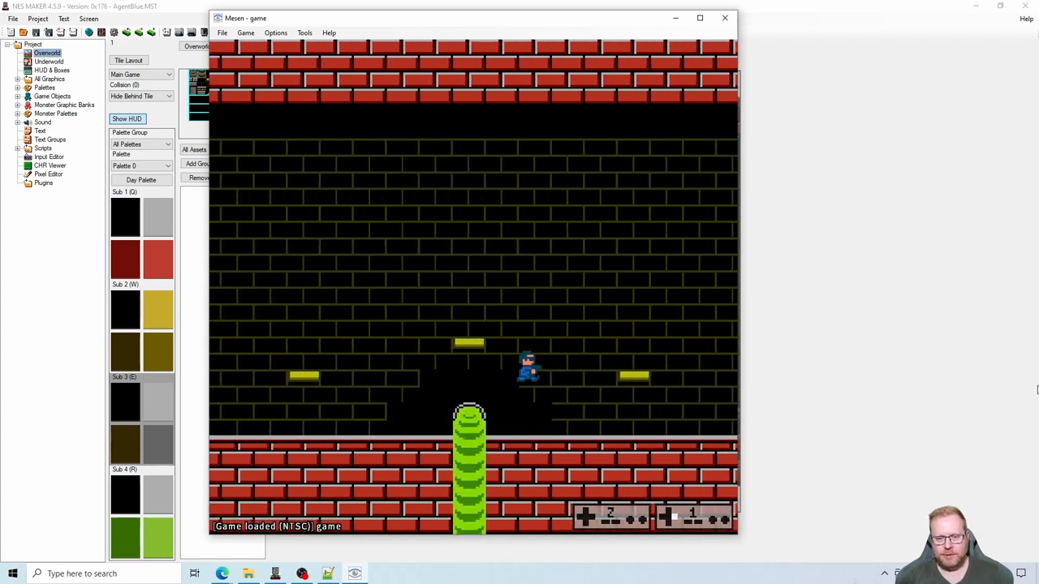
key("Right")
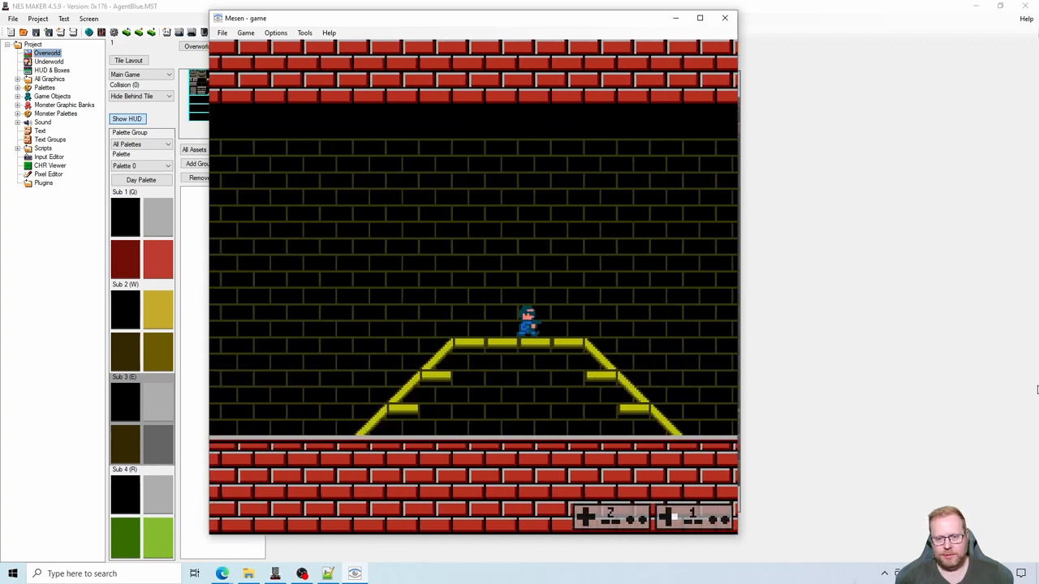
key("Right")
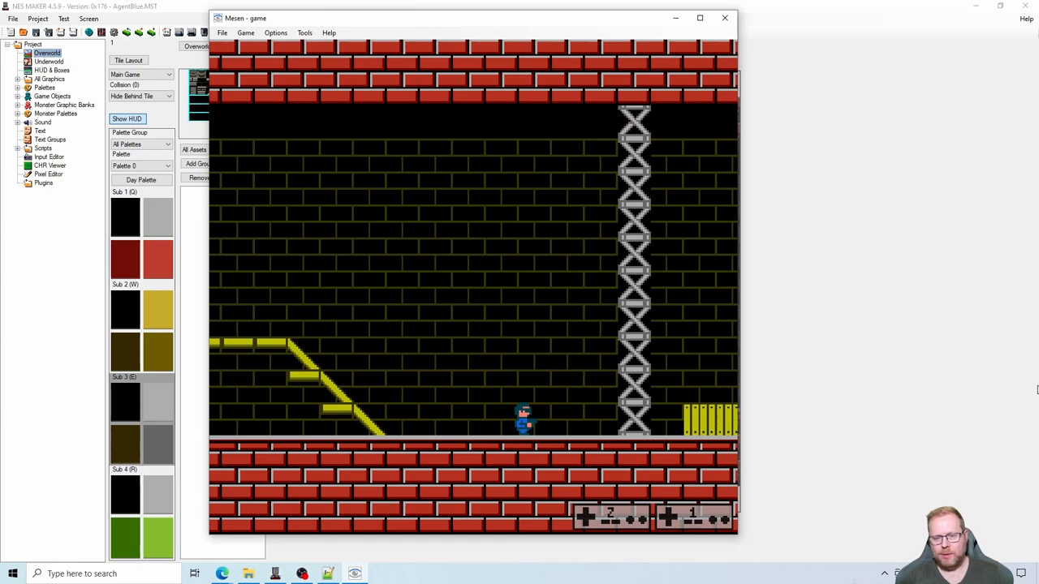
key("Right")
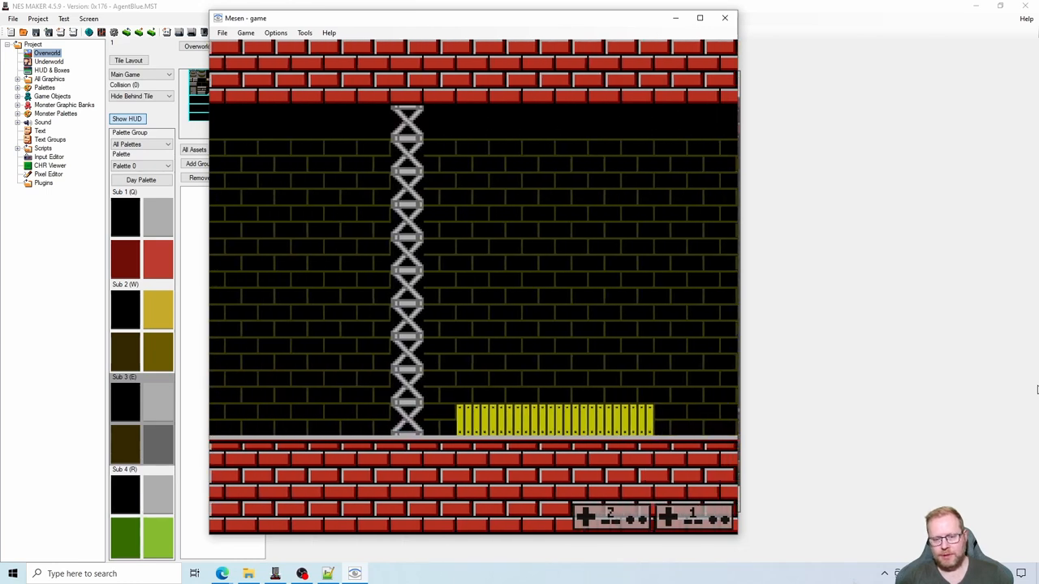
- Walk the character back and forth behind the fence and the truss column to check the hide-behind effect
key("x")
key("Left")
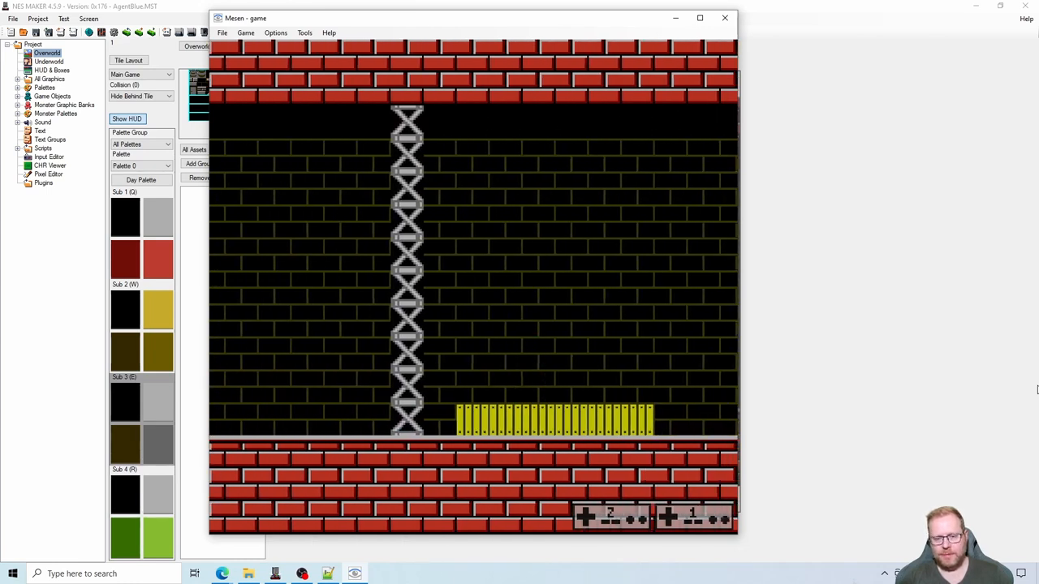
key("Left")
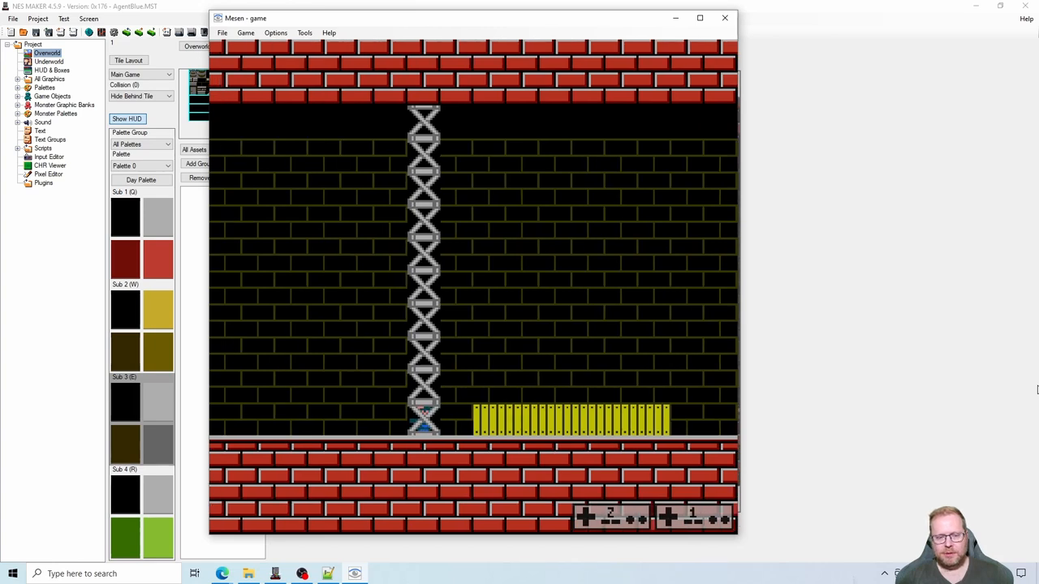
key("x")
key("Left")
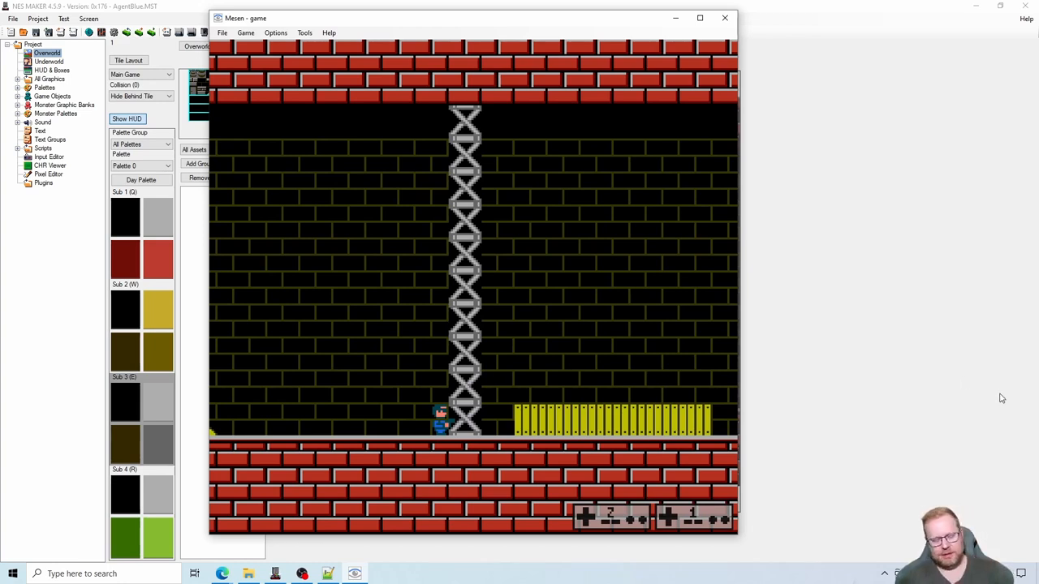
key("Up")
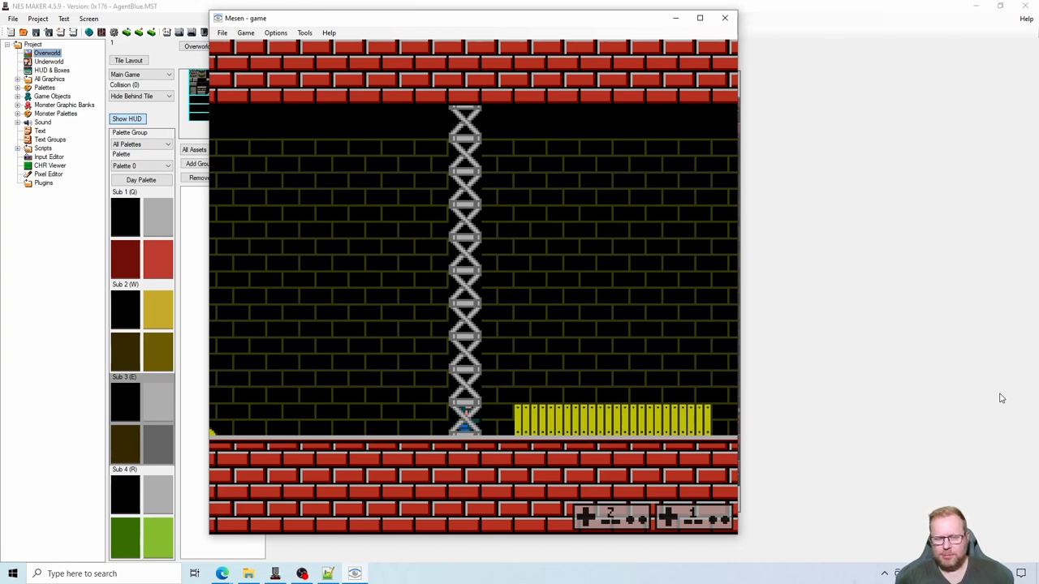
key("Left")
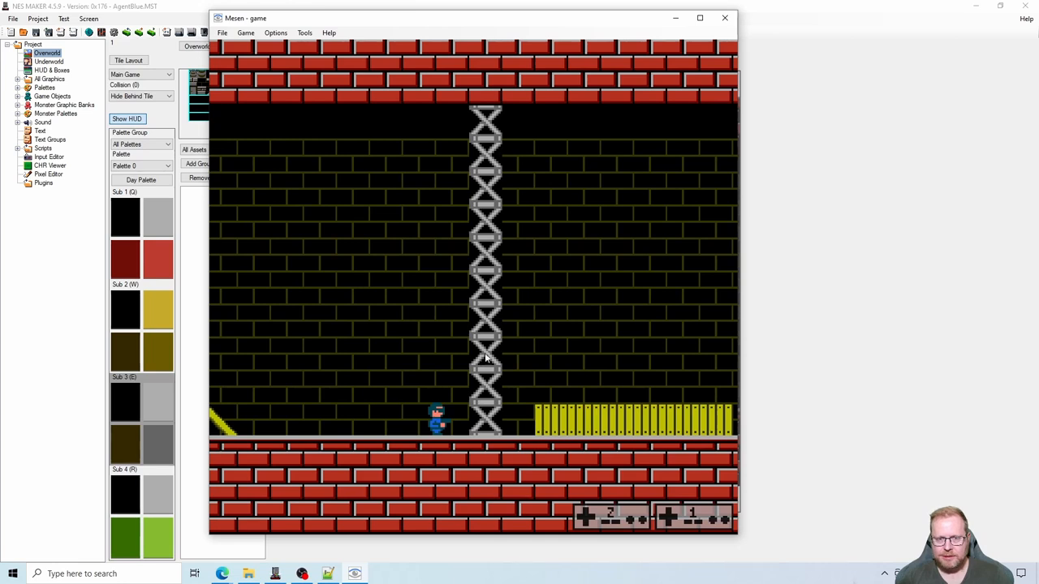
key("Right")
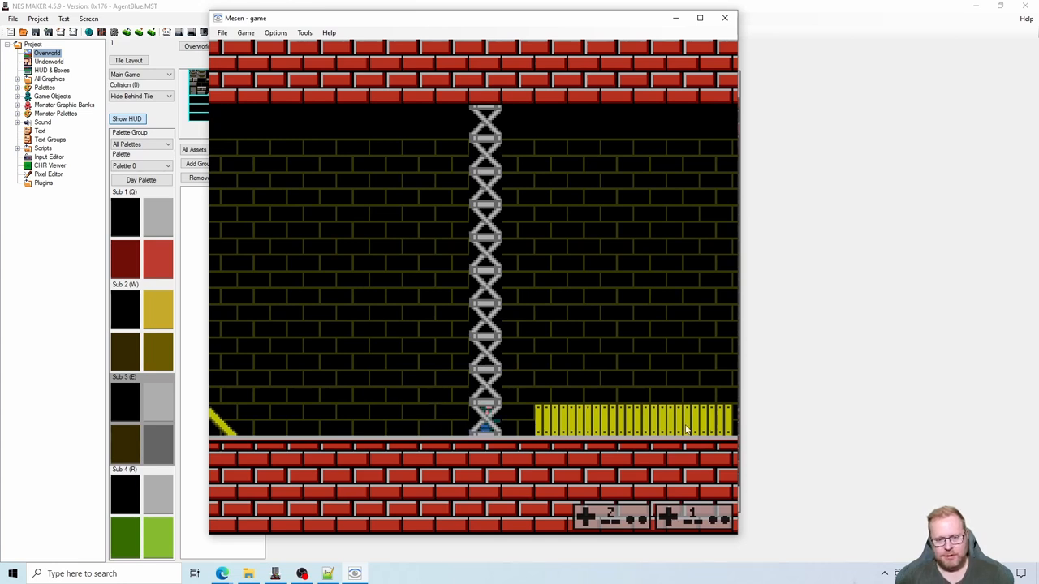
key("Right")
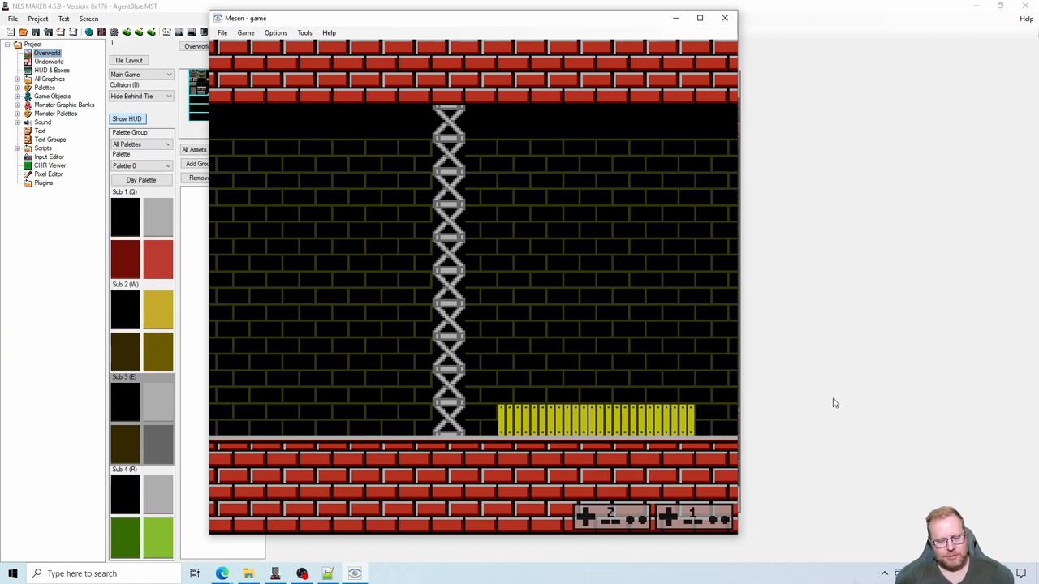
- Run the character along the fence in both directions and back to the truss column to test how it is hidden while moving
key("Right")
key("s")
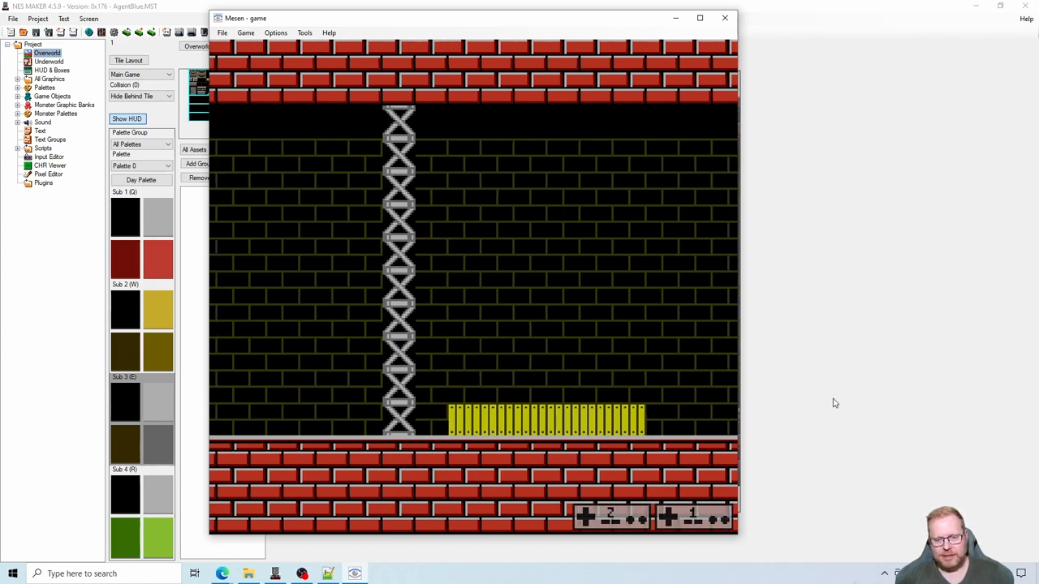
key("Right")
key("Left")
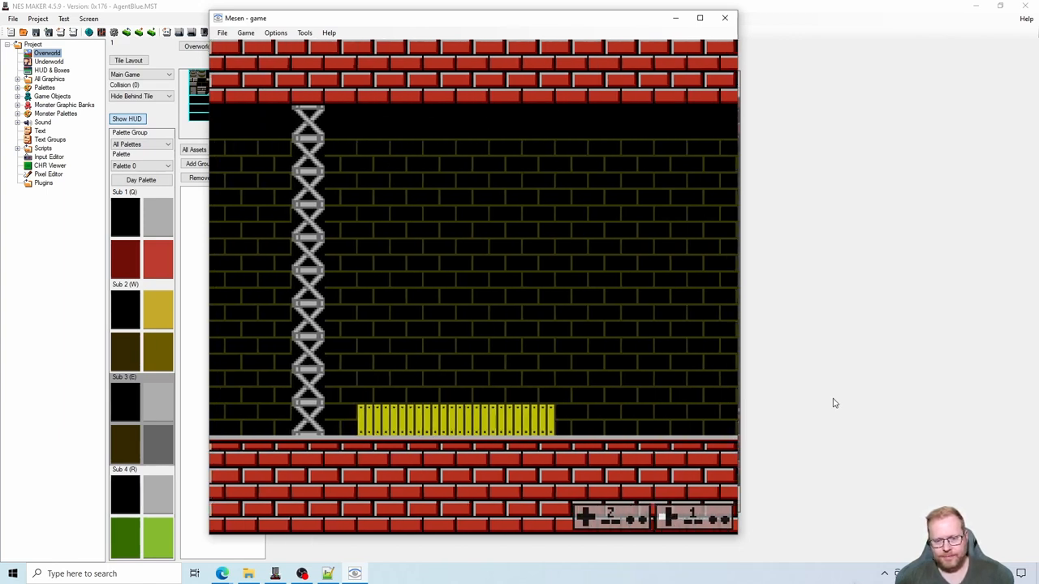
key("Right")
key("s")
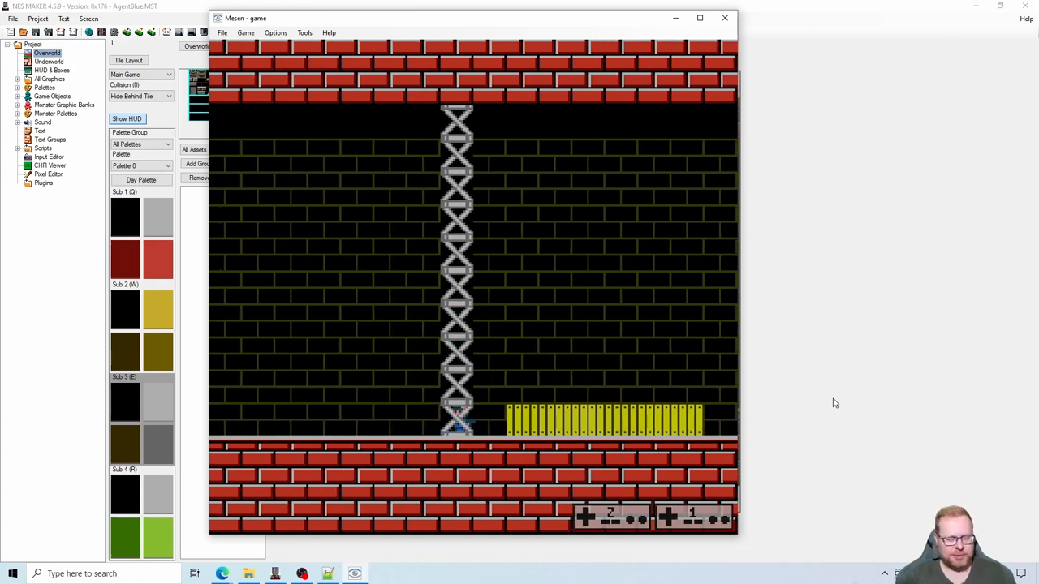
key("Left")
key("Right")
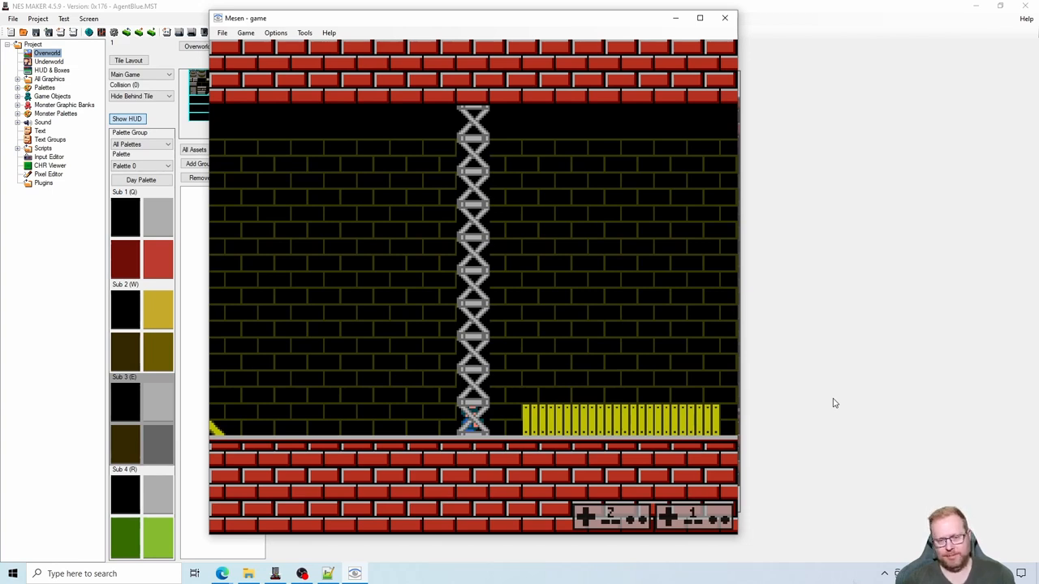
- Make the character jump repeatedly behind the yellow fence to check how its sprite is hidden during jumps
key("Right")
key("s")
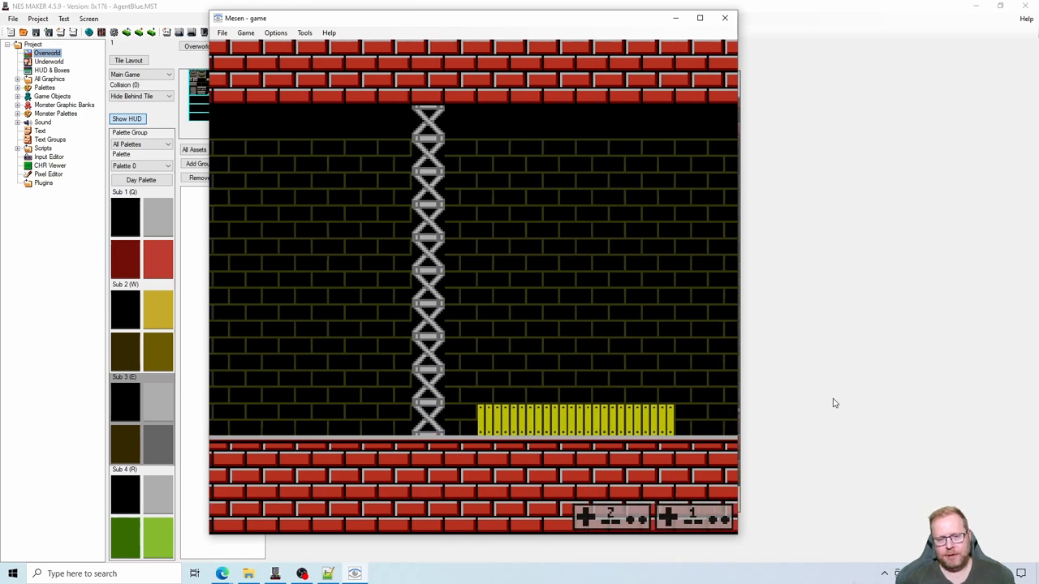
key("s")
key("s")
key("Left")
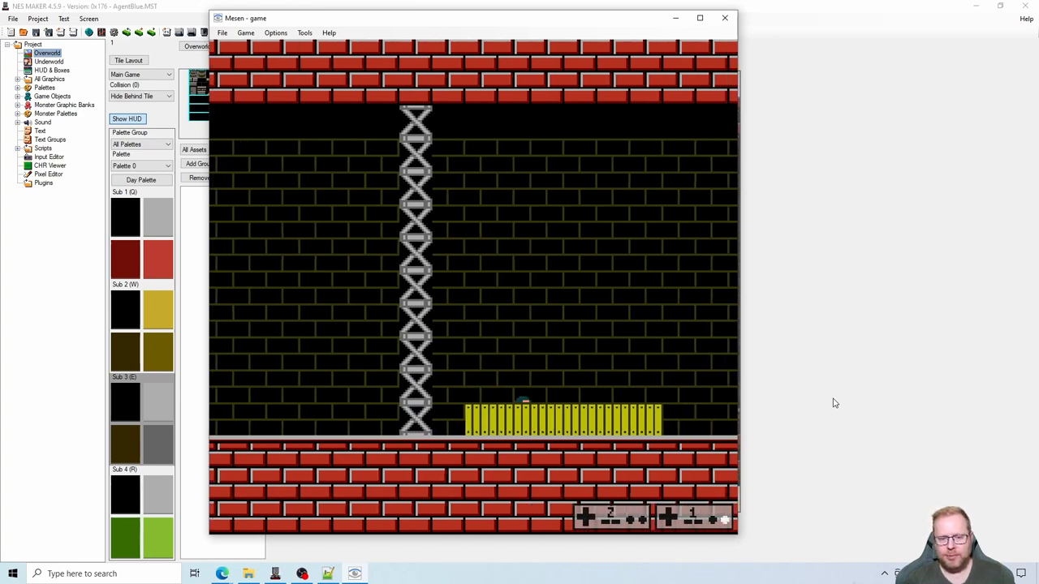
key("s")
key("s")
key("s")
key("s")
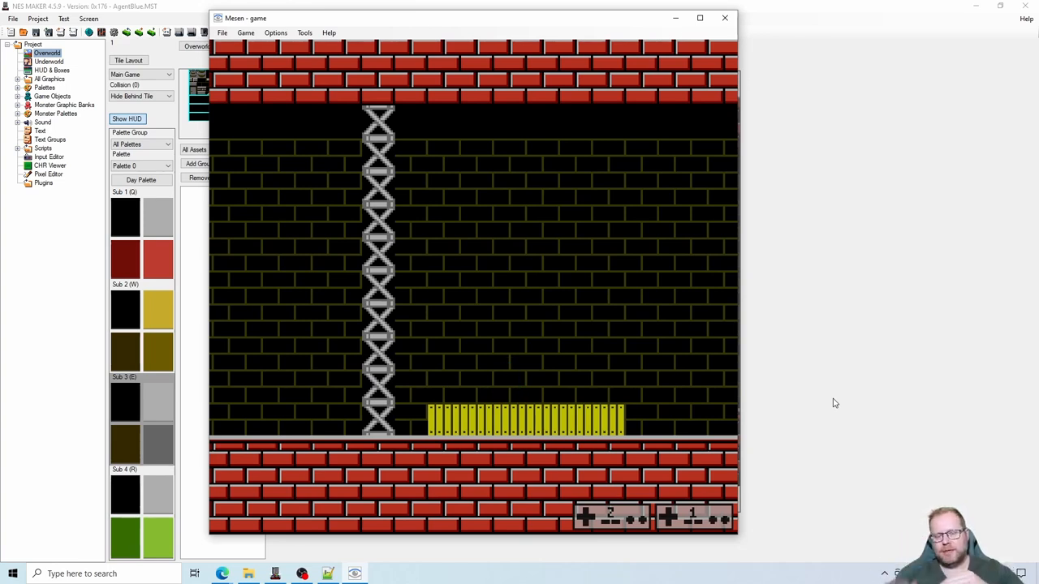
key("s")
key("s")
key("s")
key("s")
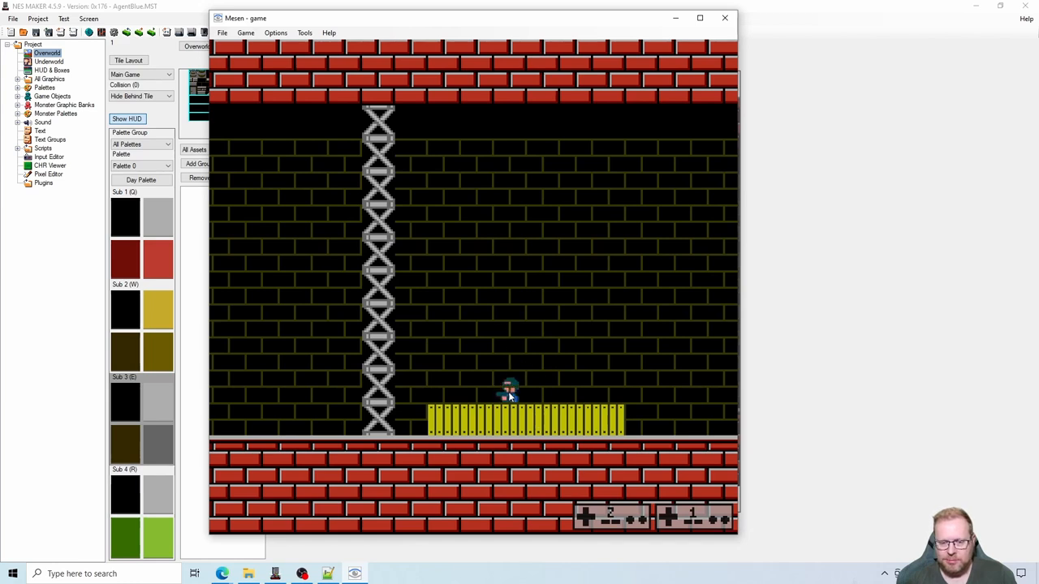
key("s")
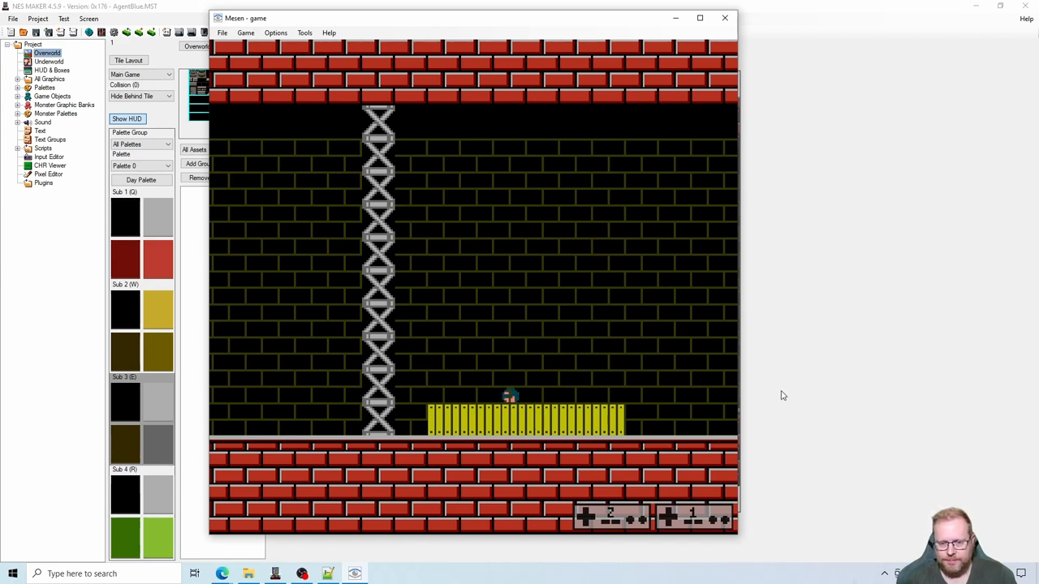
key("s")
key("s")
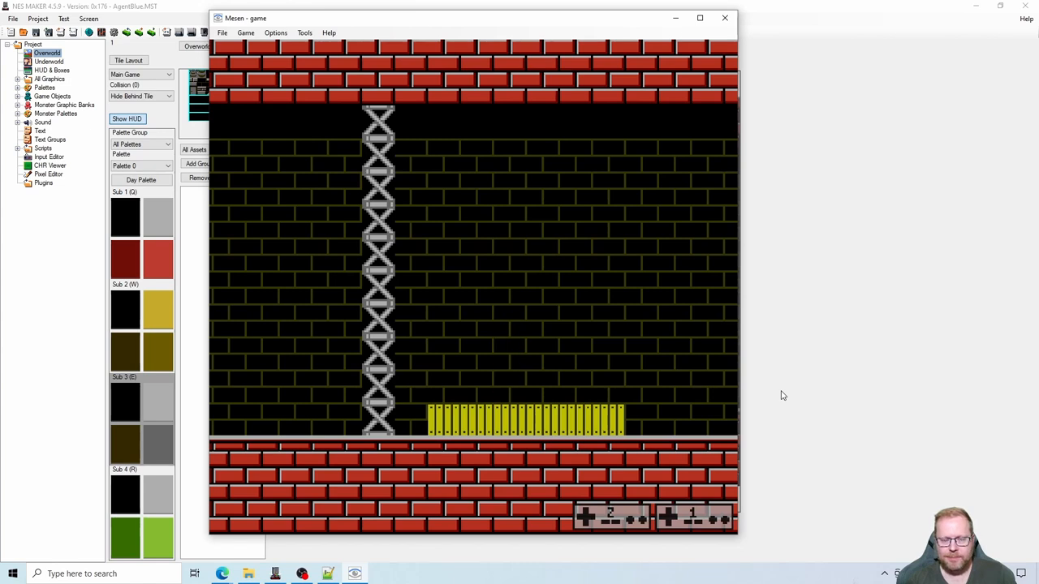
key("s")
key("s")
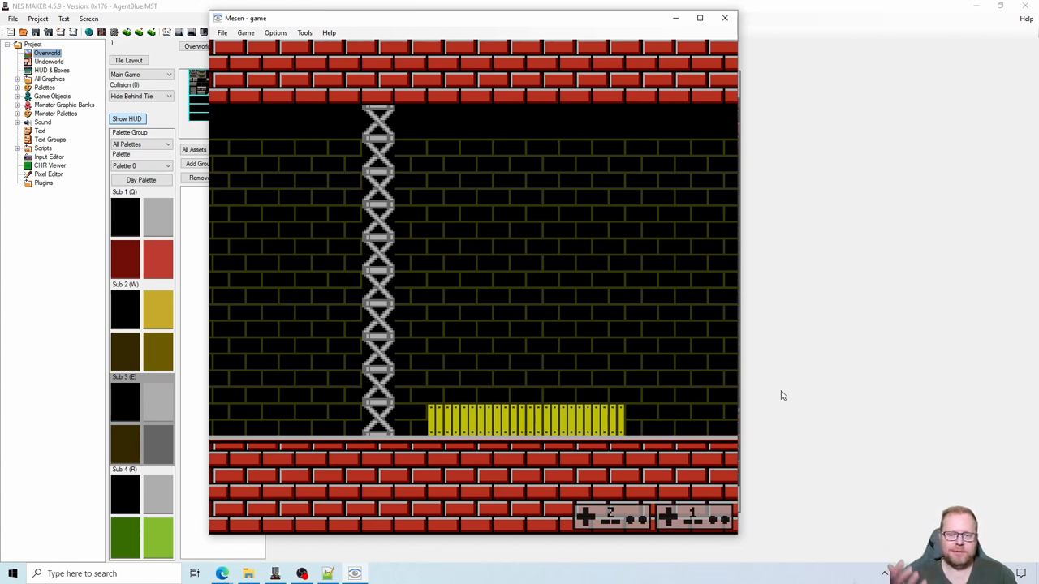
key("s")
- Jump the character behind the truss column, walk it out on the far side from the fence, and close the test game
key("Left")
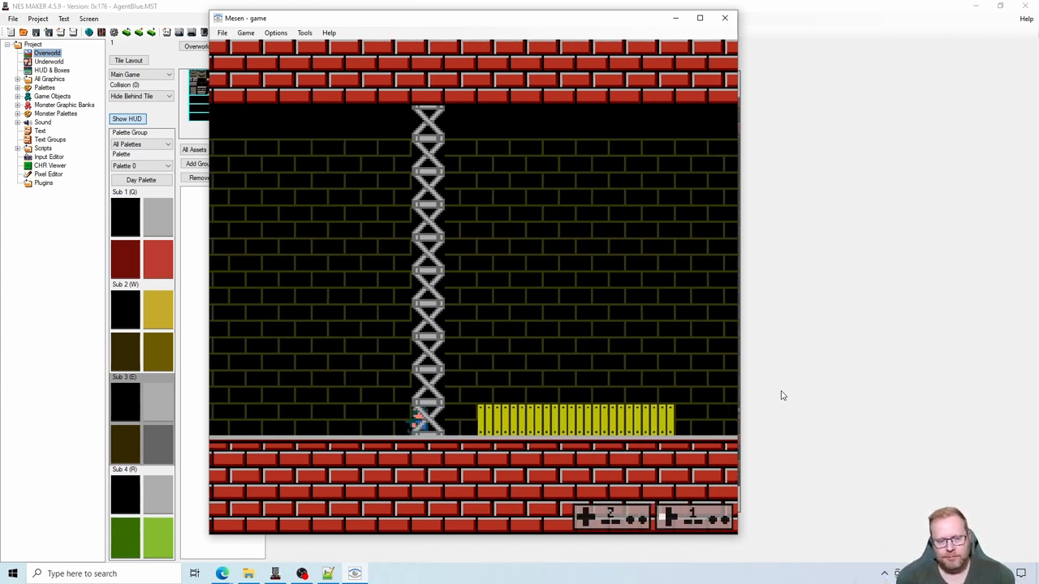
key("s")
key("s")
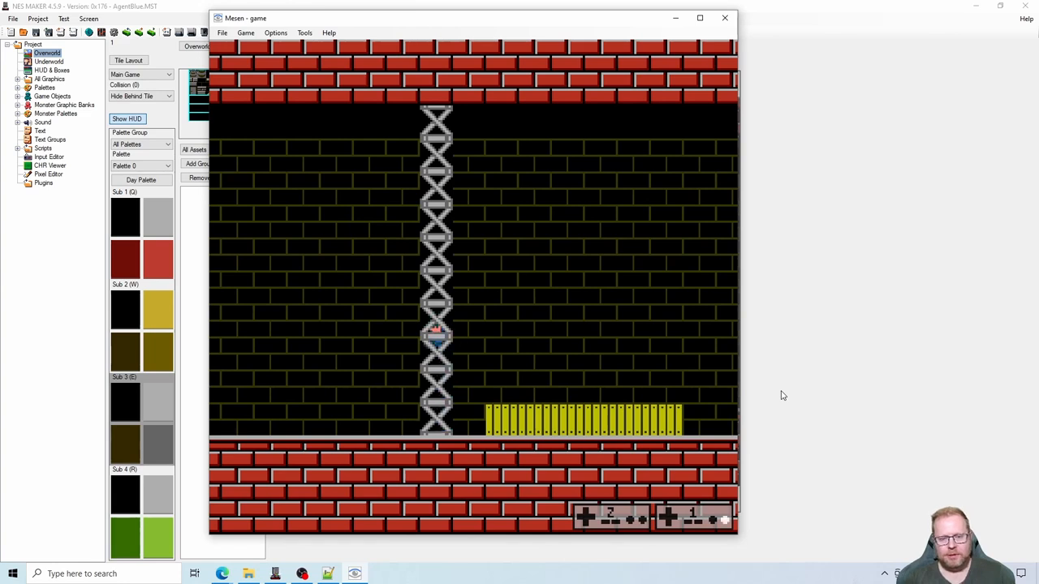
key("Left")
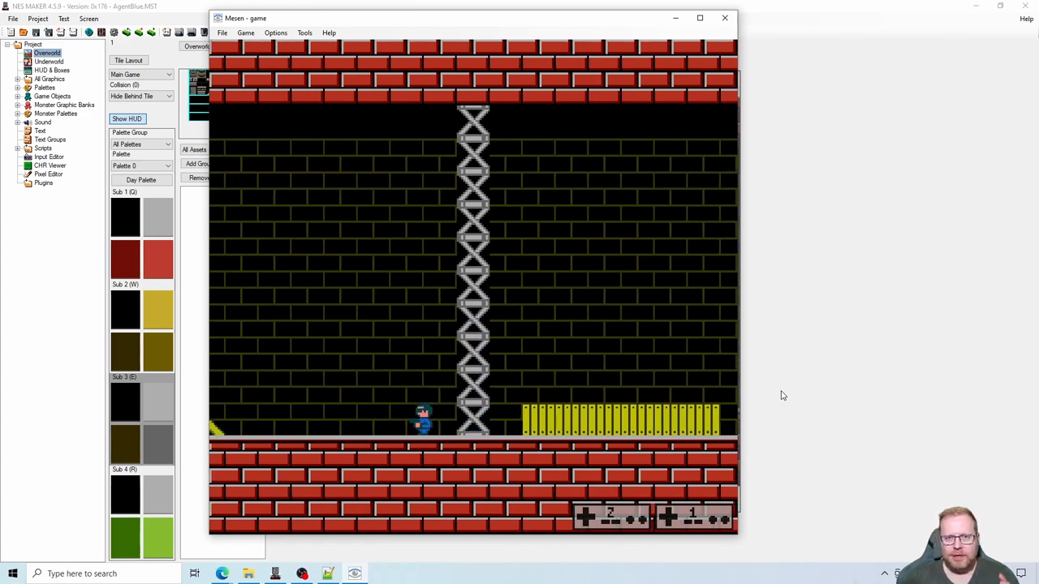
left_click(725, 17)
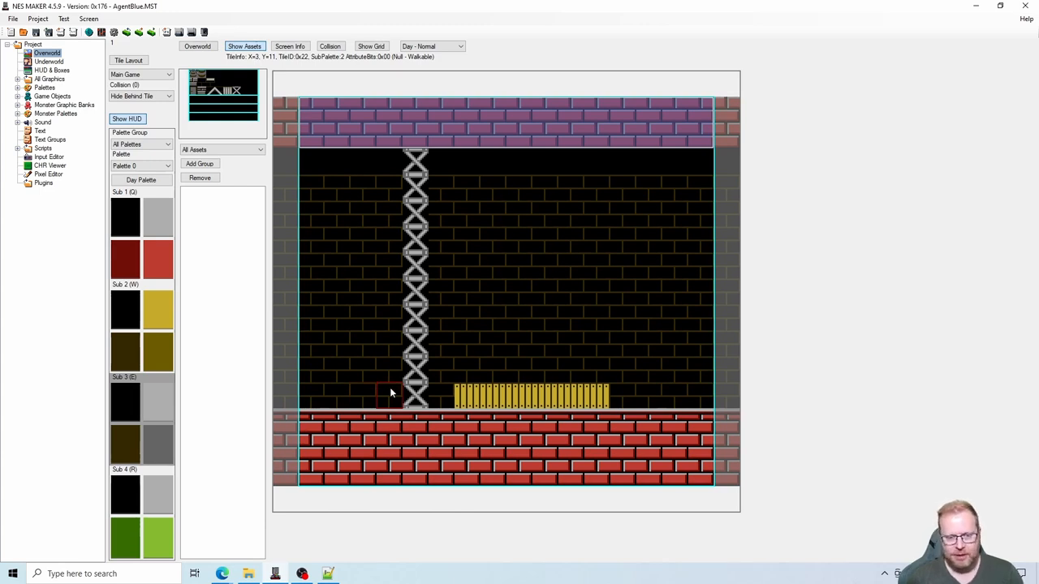
- Paint black tiles over the bricks on both sides of the truss column and around the fence, and check the screen's collision values
left_click_drag(390, 370, 383, 210)
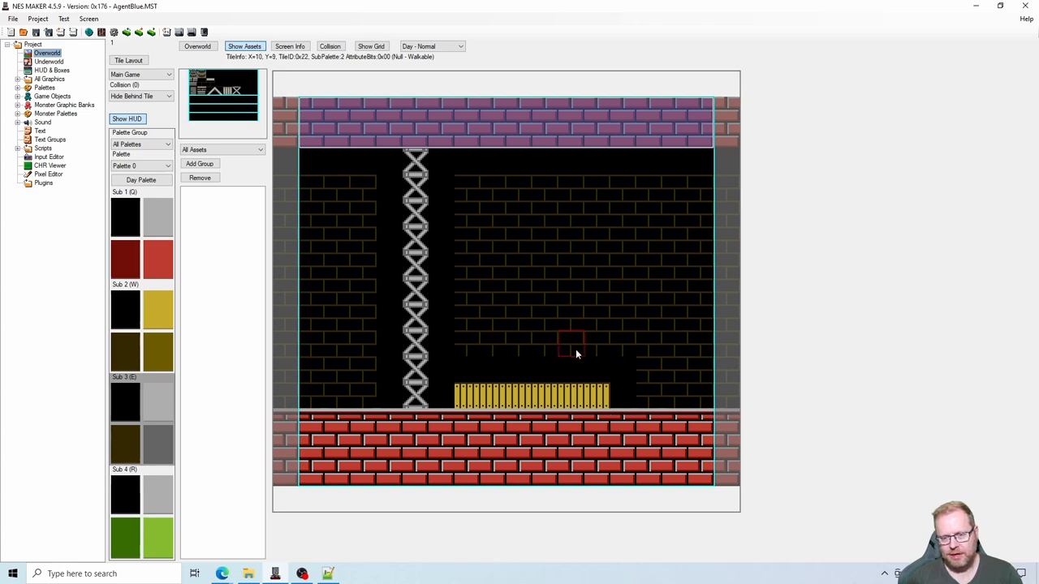
mouse_move(464, 344)
left_mouse_down()
mouse_move(461, 306)
mouse_move(490, 322)
left_mouse_up()
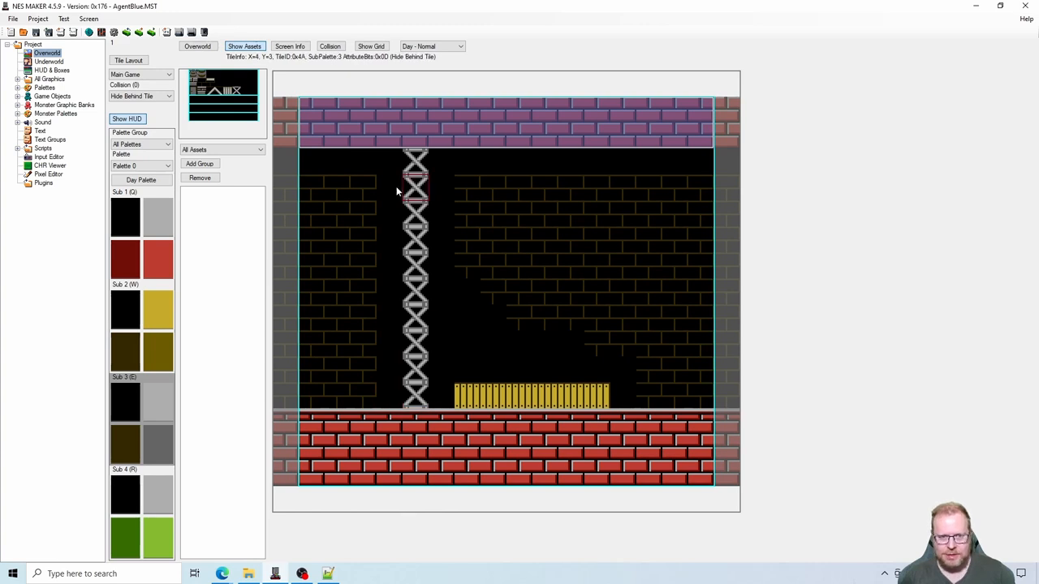
left_click(329, 46)
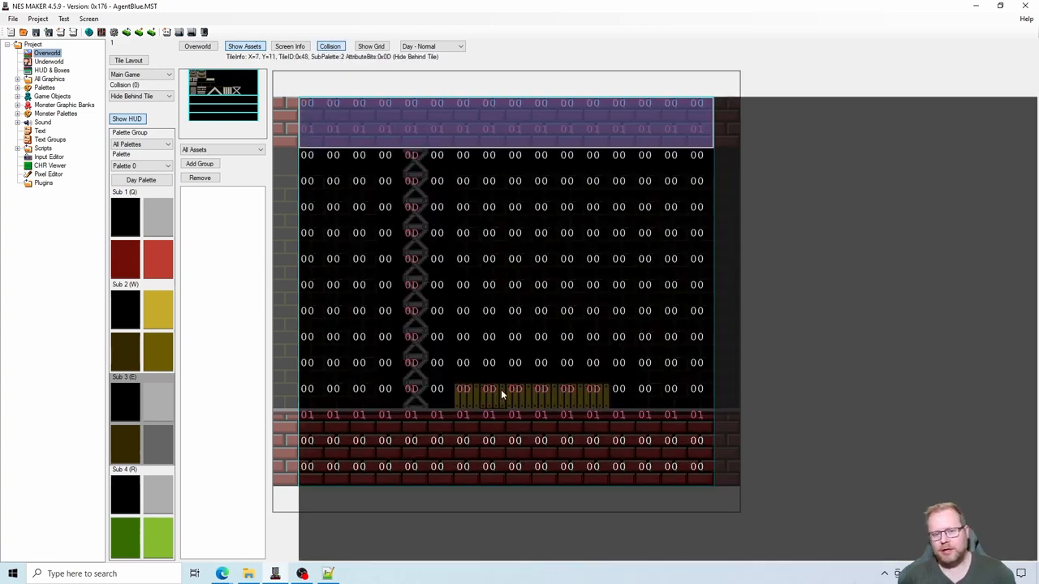
left_click(329, 46)
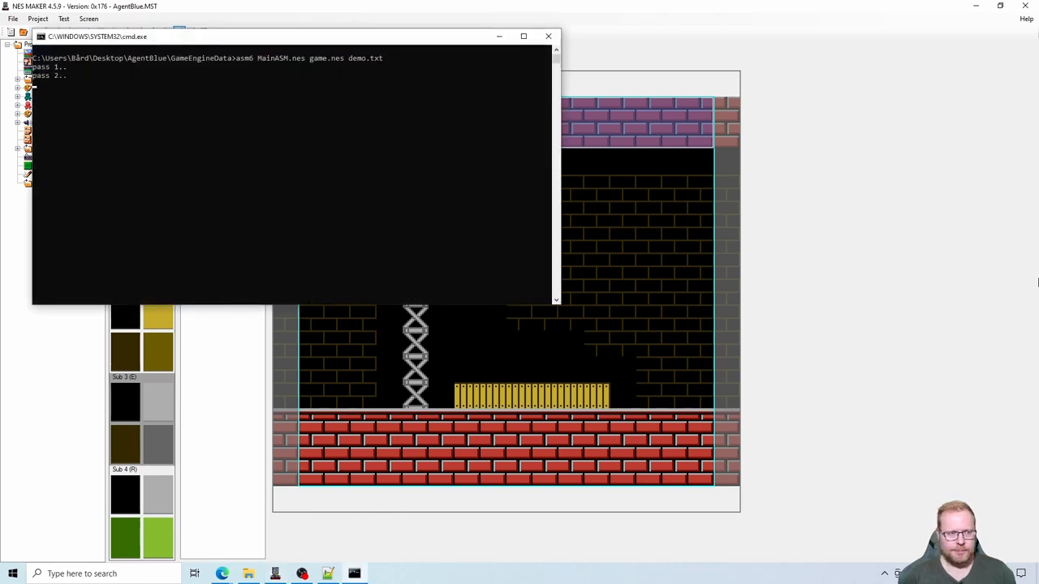
- Start the rebuilt test game and run the character past the yellow stairs and the truss column to behind the yellow fence
key("Return")
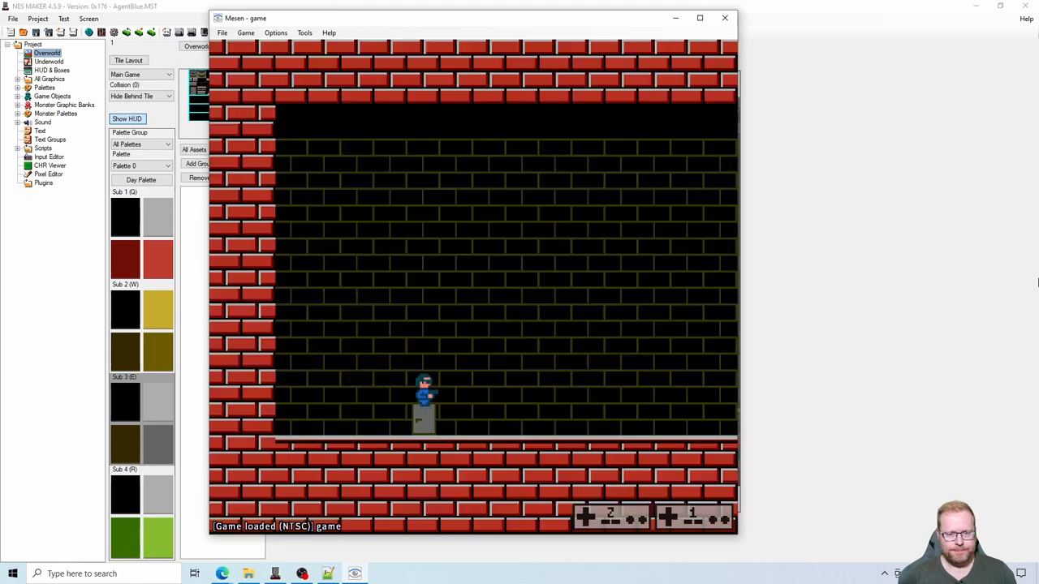
key("Right")
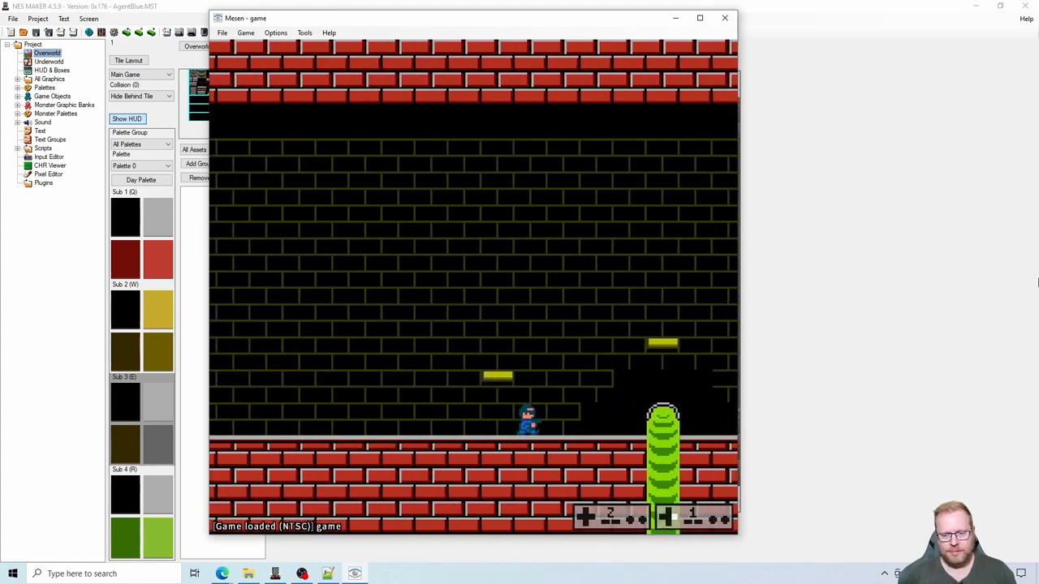
key("s")
key("s")
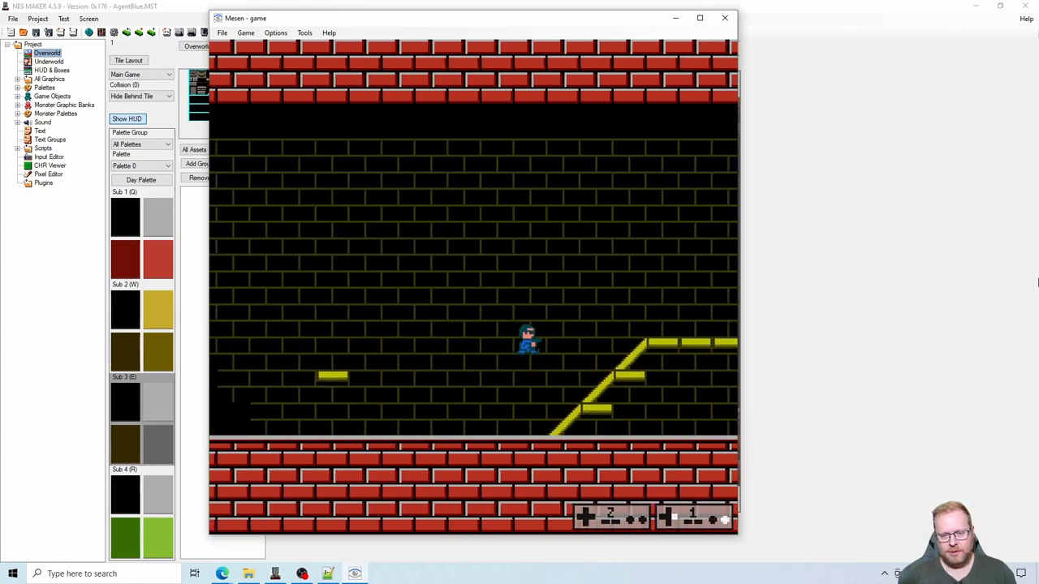
key("Right")
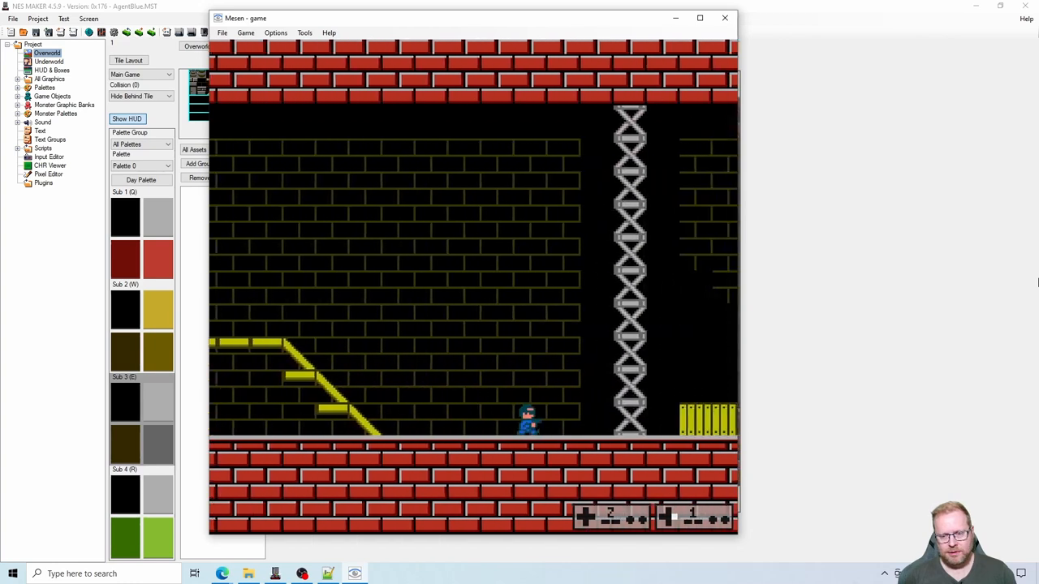
key("Right")
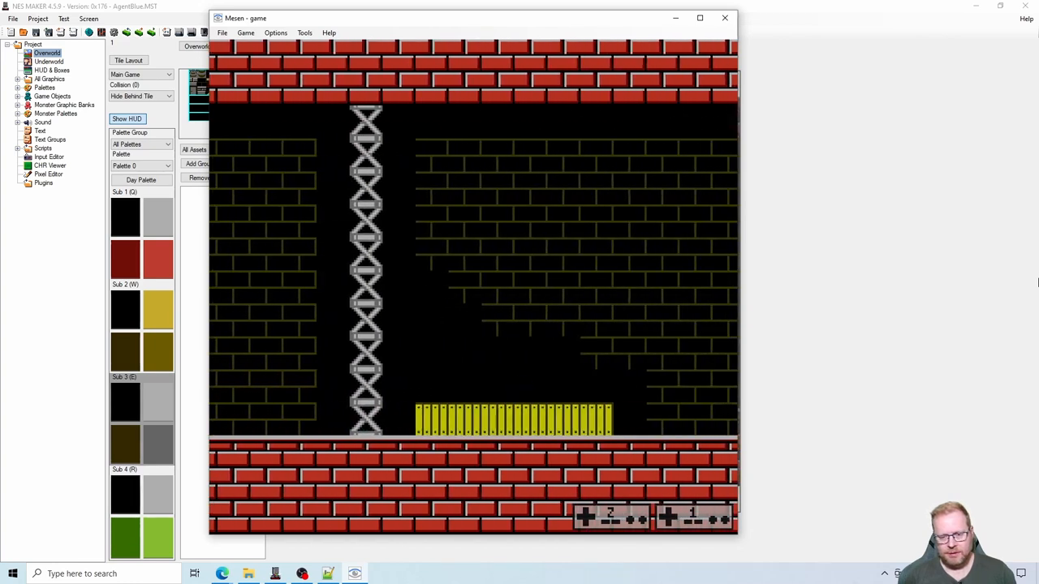
- Jump the character behind the fence and walk it out at the end farthest from the truss column
key("s")
key("s")
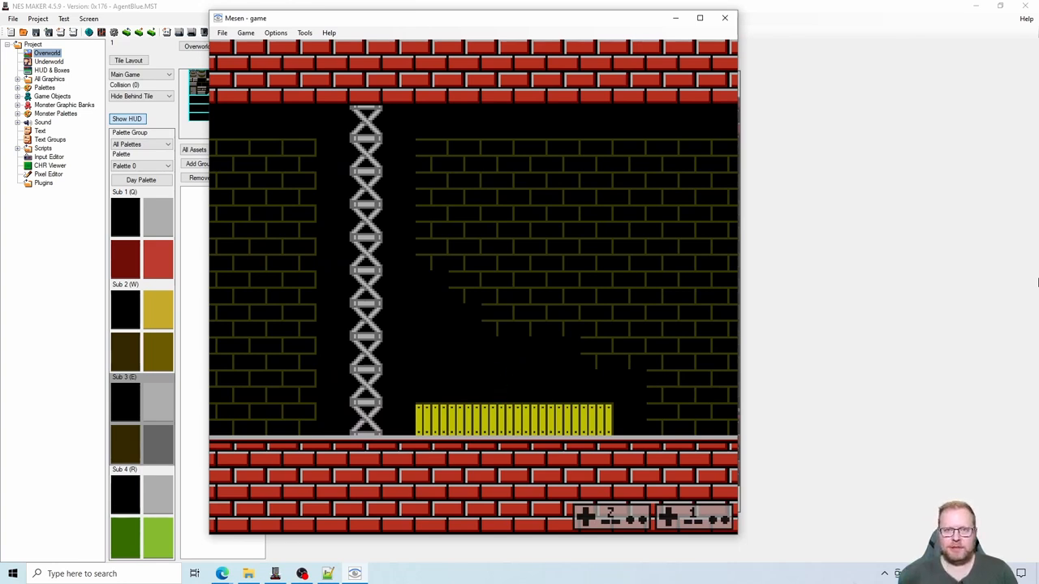
key("Right")
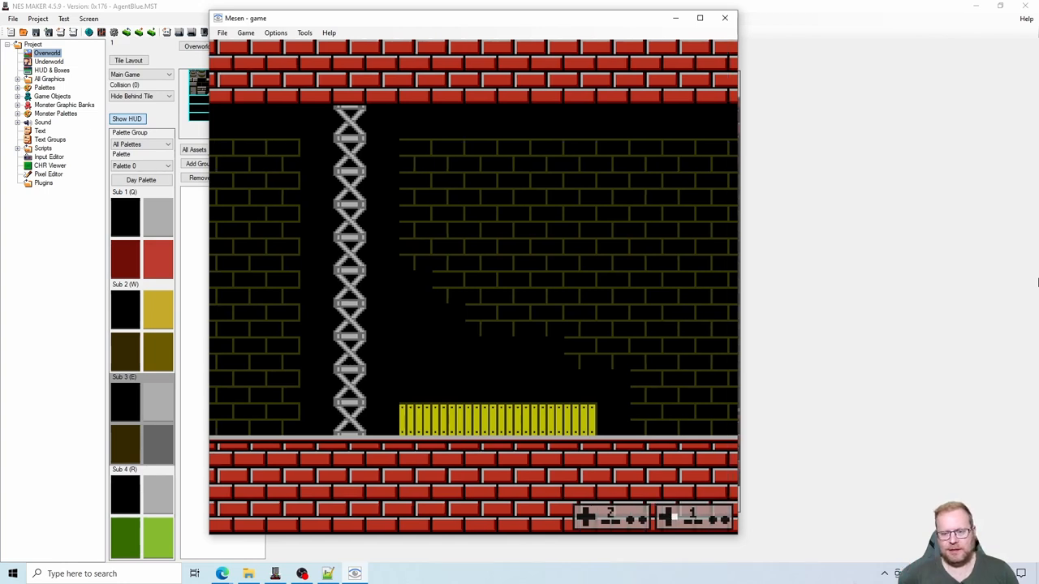
key("Right")
key("Right")
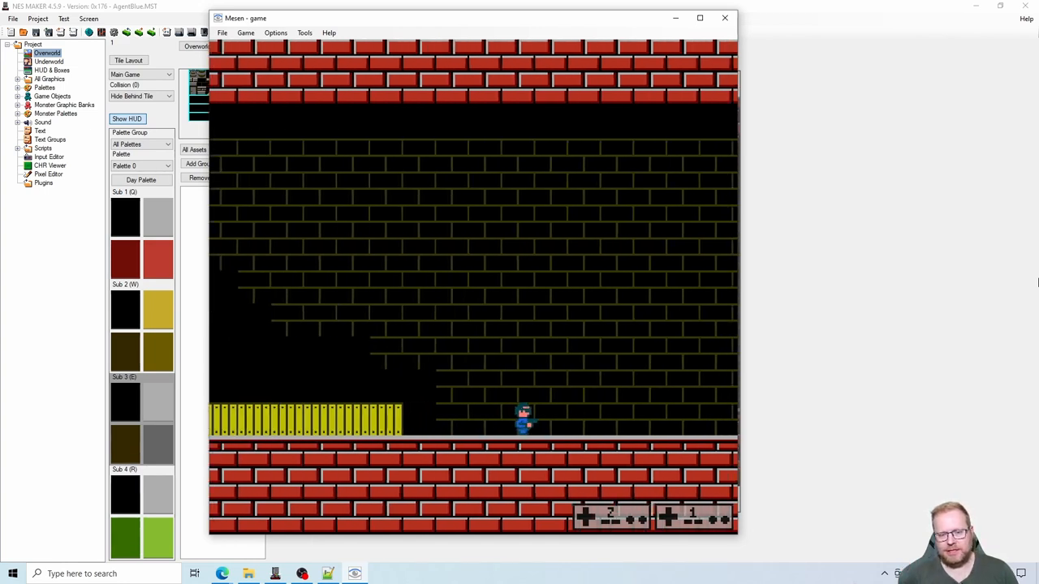
- Jump and run the character back along the fence to a spot behind the truss column
key("s")
key("Left")
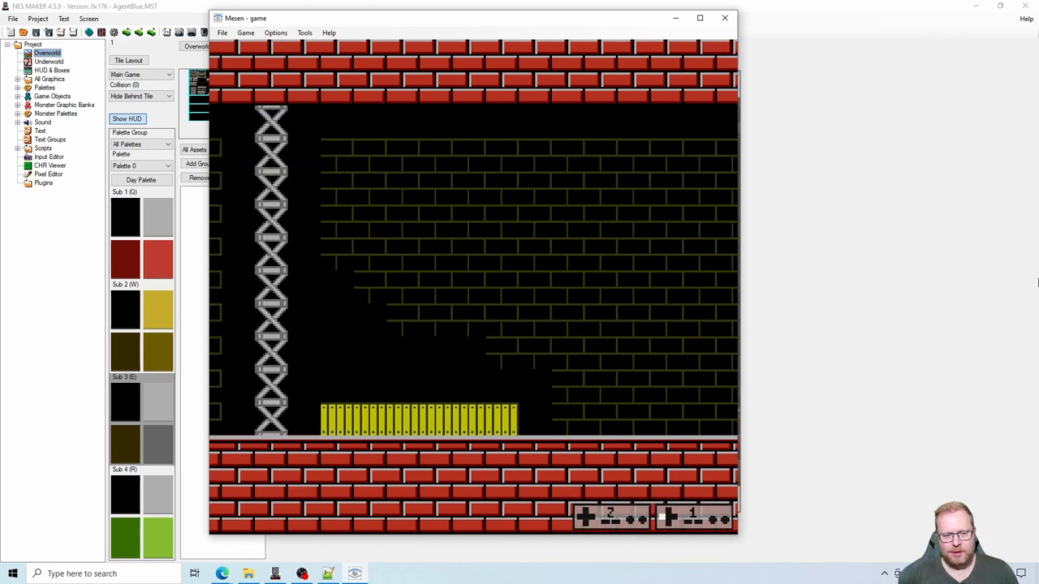
key("Left")
key("s")
key("Left")
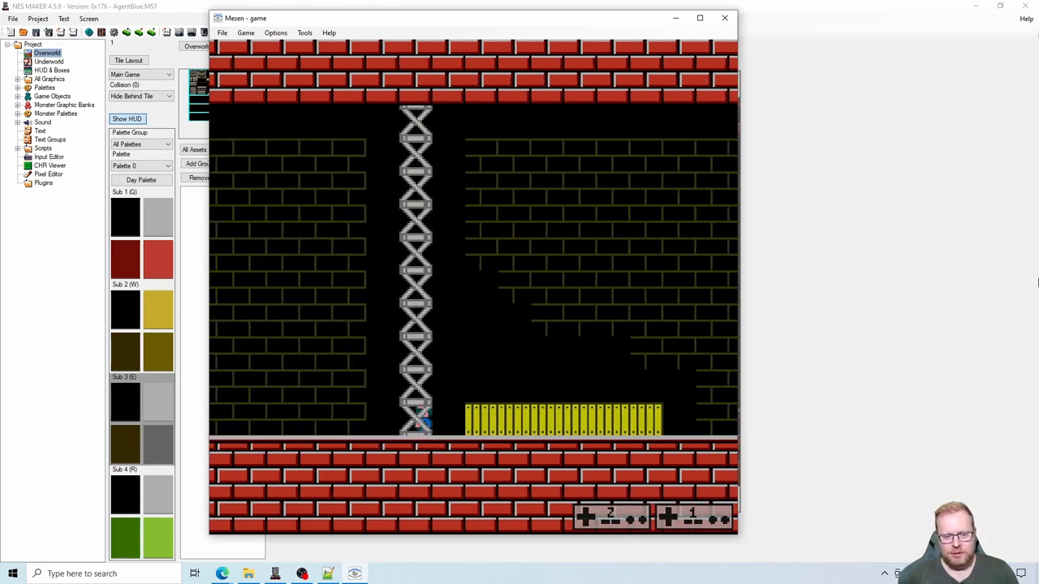
- Walk the character back and forth behind the truss column to check how its sprite is covered
key("Right")
key("Left")
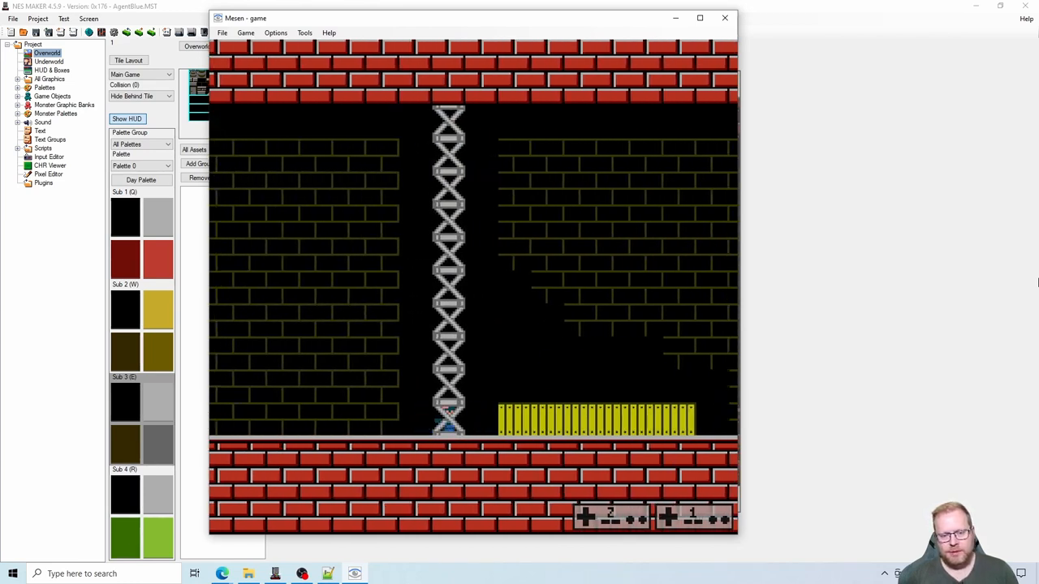
key("Right")
key("Left")
key("Right")
- Jump the character from the truss column to the fence and hop along behind it to test the hiding
key("s")
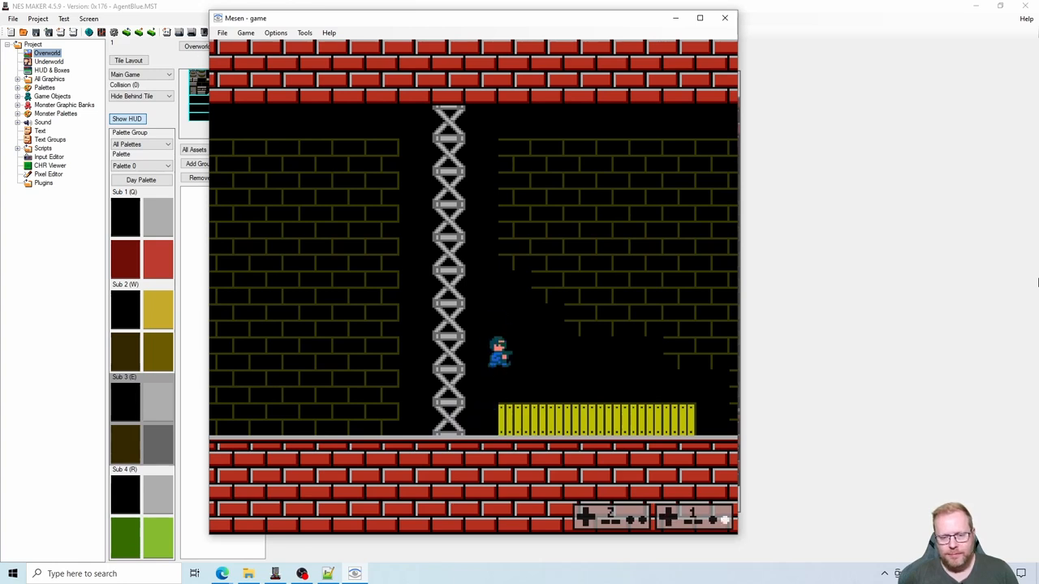
key("s")
key("Right")
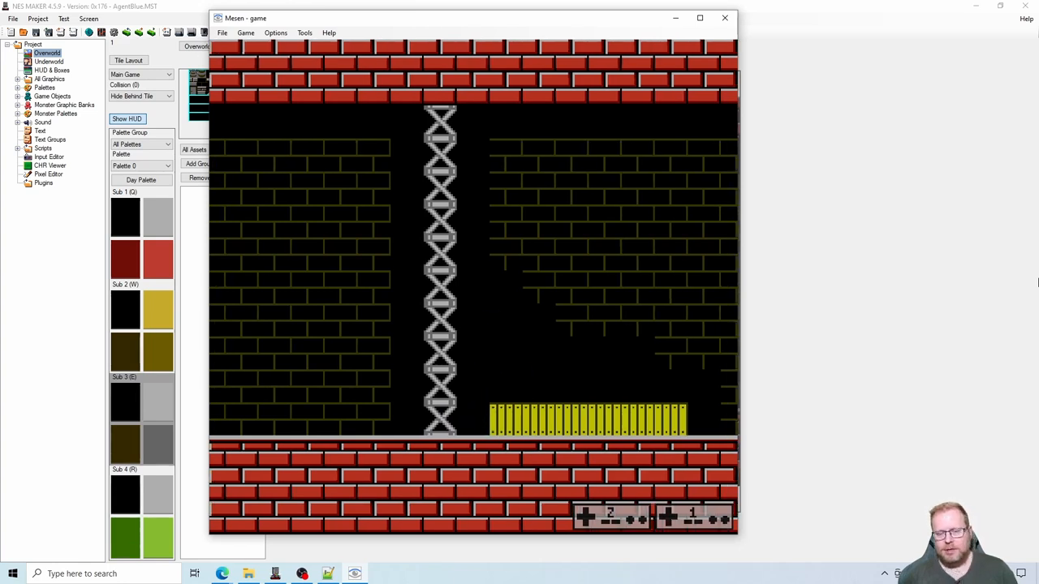
key("Right")
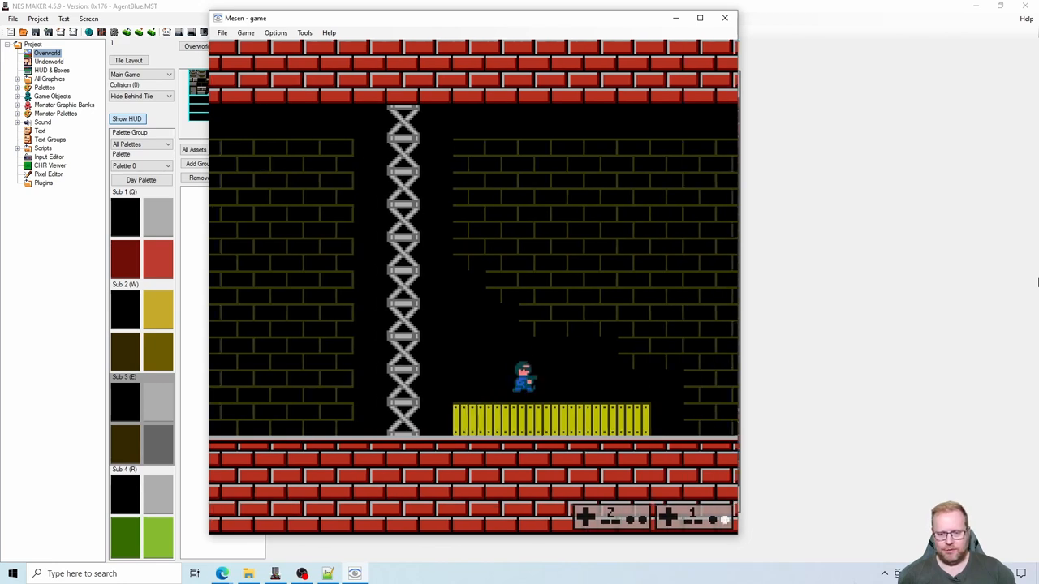
key("s")
key("Right")
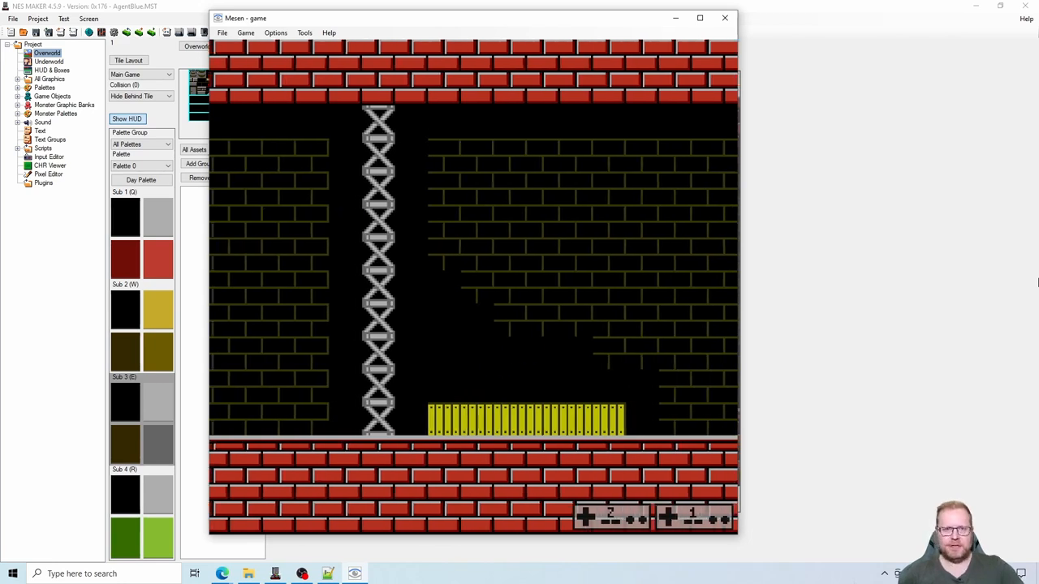
key("s")
key("Right")
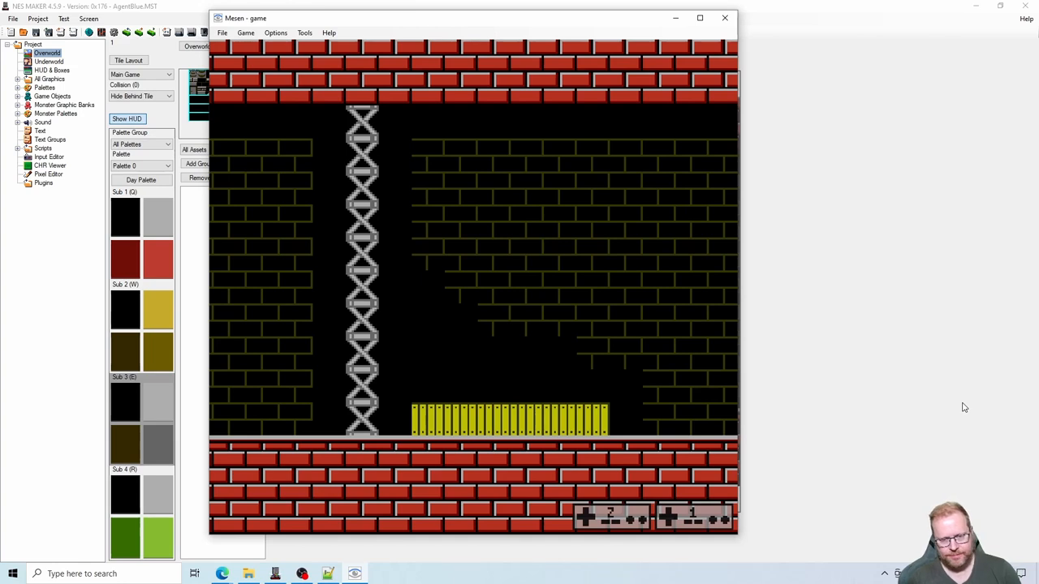
- Run the character back to the truss column and make it jump and turn there while hidden
key("Return")
key("Left")
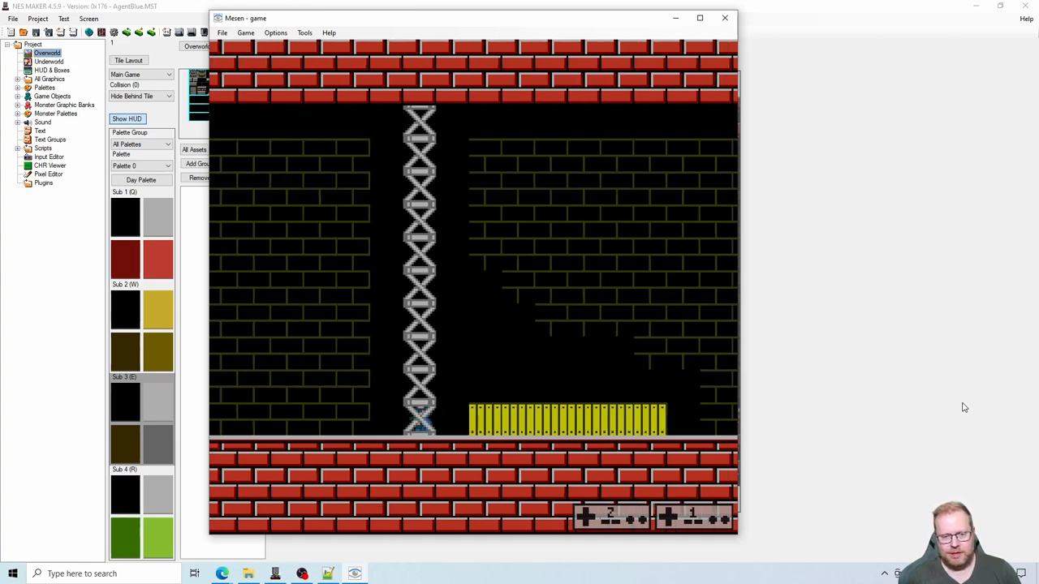
key("Left")
key("s")
key("Right")
key("Left")
key("s")
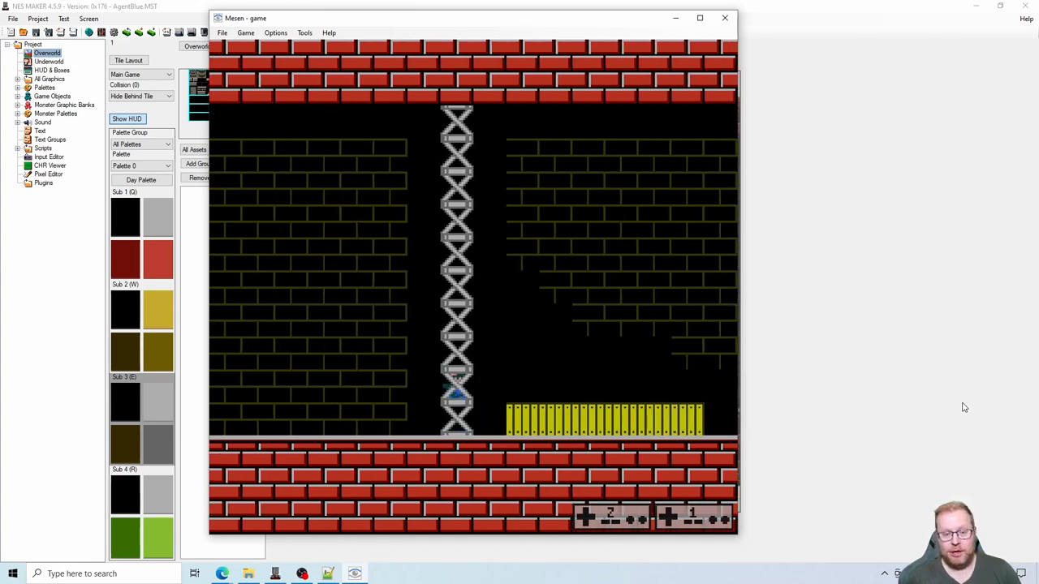
- Jump the character over to the fence and hop repeatedly behind it in both directions
key("Right")
key("s")
key("Right")
key("s")
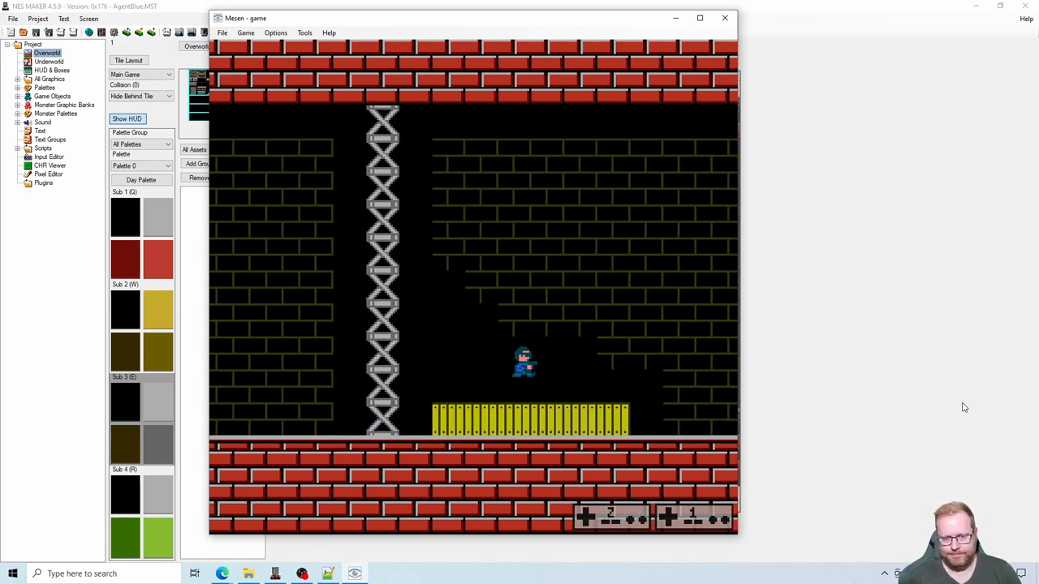
key("Left")
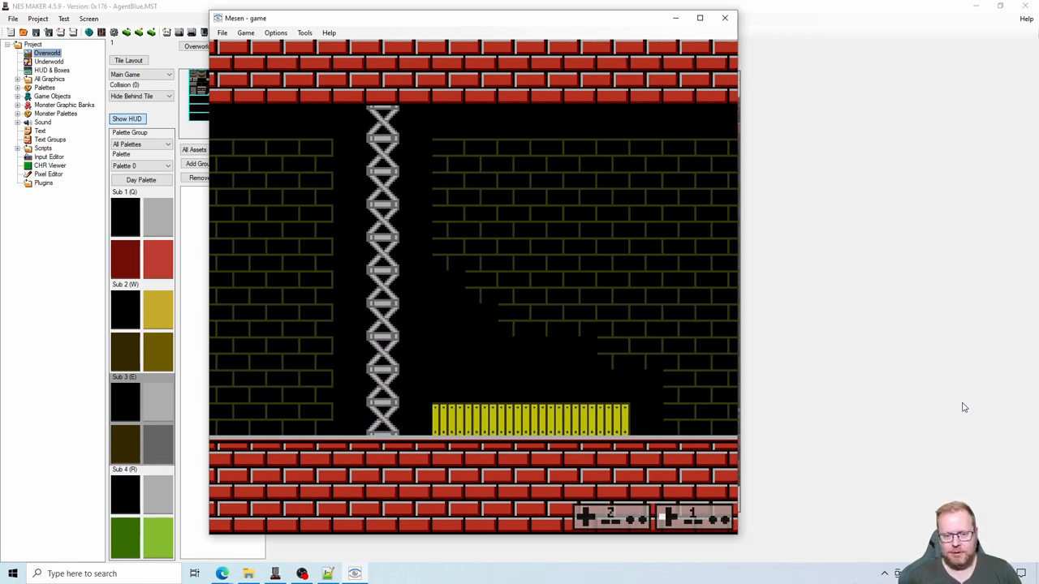
key("s")
key("s")
key("s")
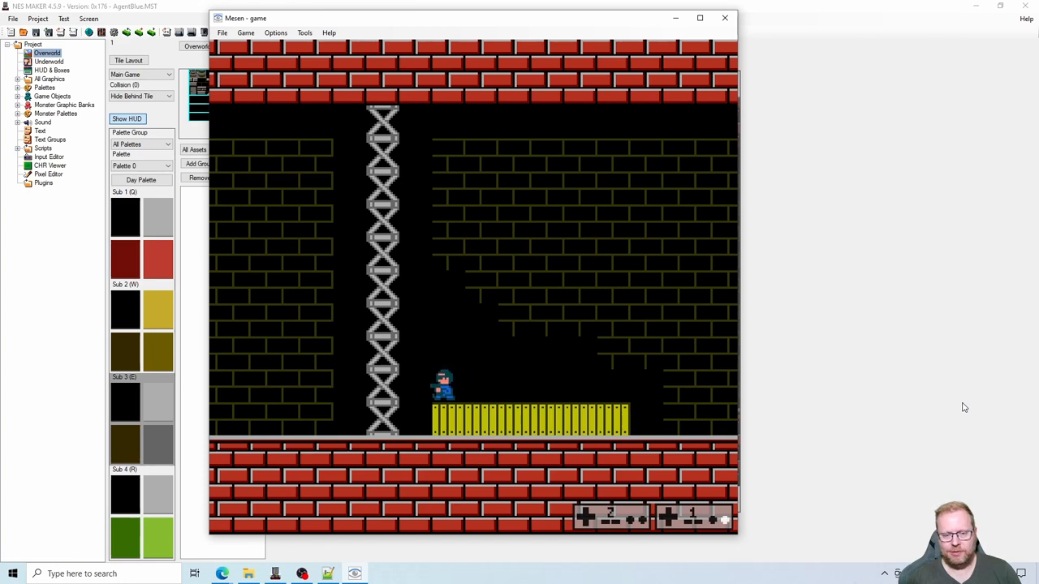
- Step the character out at the fence's end near the column, and walk it behind the fence to the far end
key("Left")
key("Right")
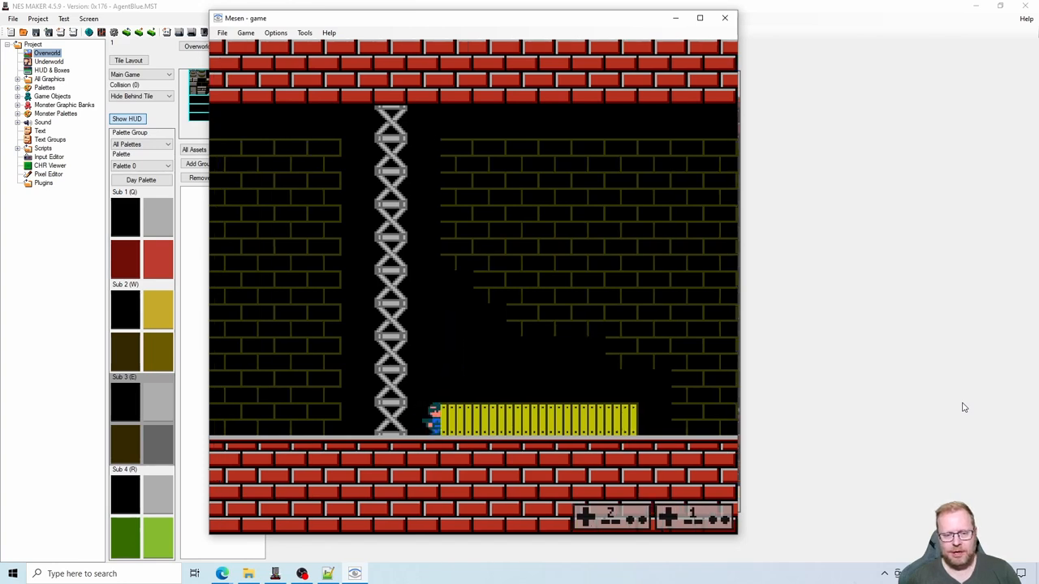
key("Right")
- Jump the character at the fence's far end, moving back behind the fence and turning around
key("Right")
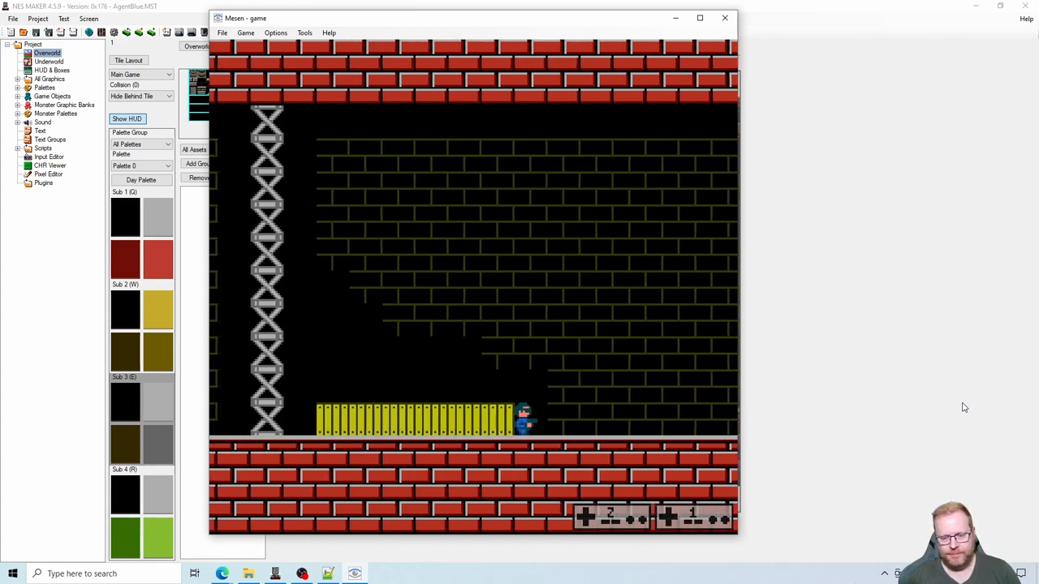
key("s")
key("Left")
key("s")
key("Right")
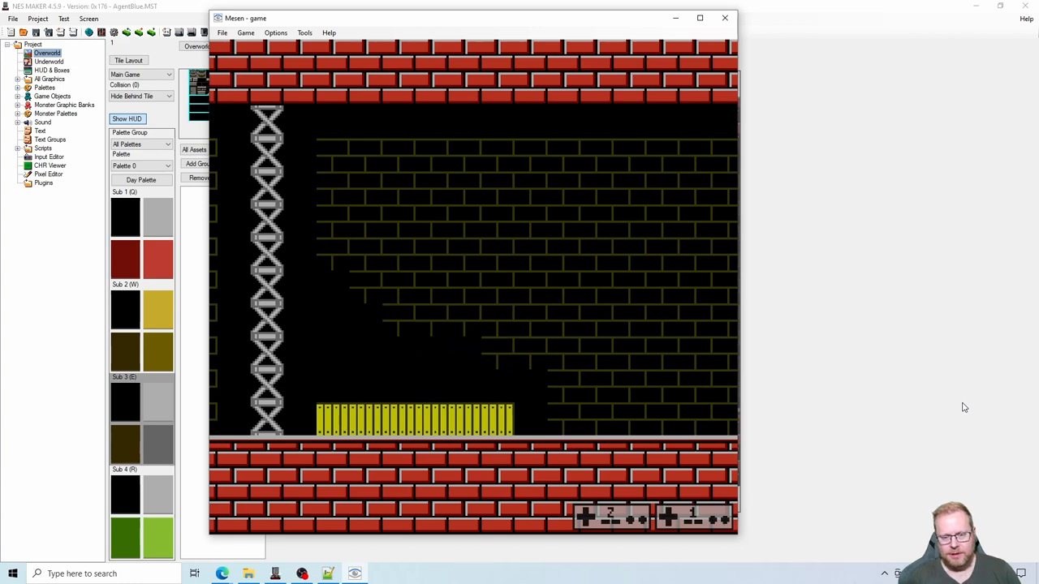
key("s")
- Jump the character to the truss column, hide it behind the fence once more, and close the test game
key("s")
key("Left")
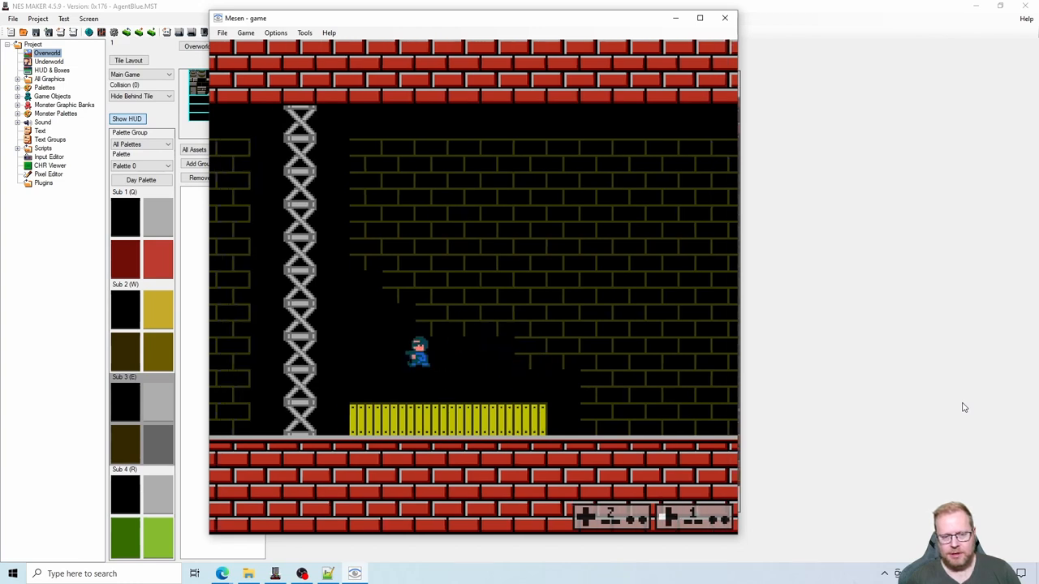
key("s")
key("Right")
key("s")
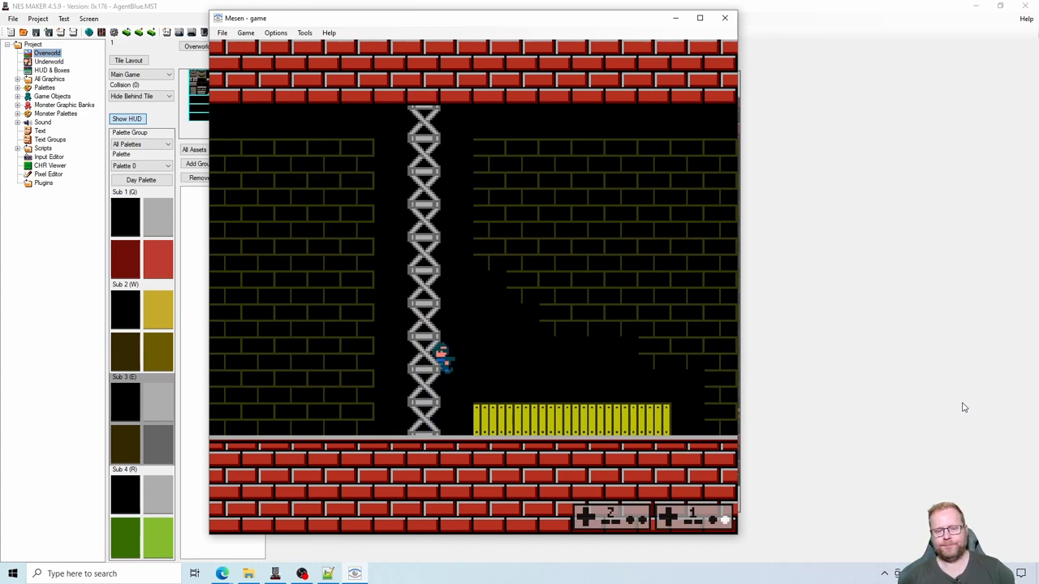
key("Left")
key("Right")
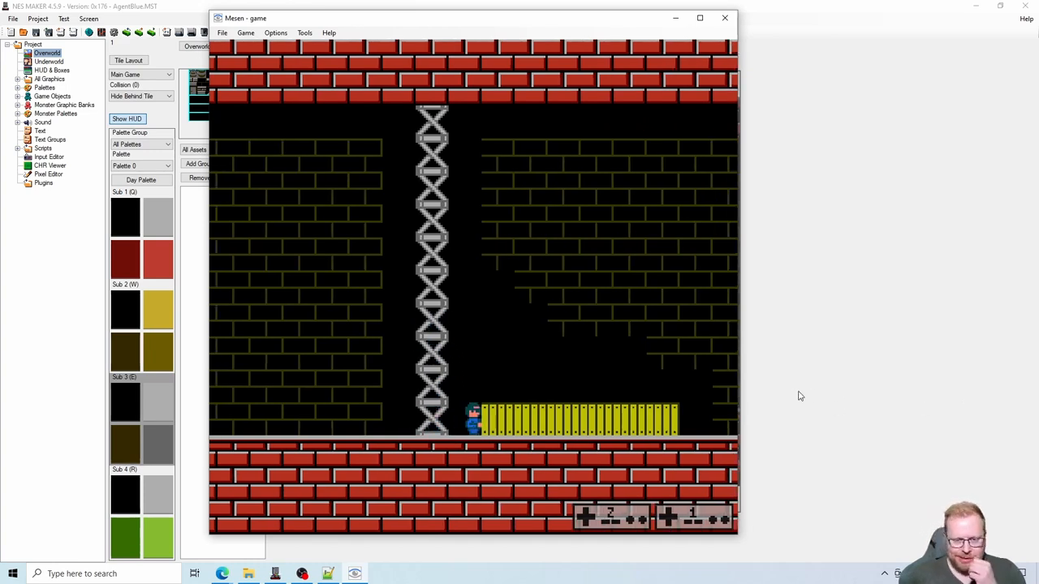
key("s")
key("Right")
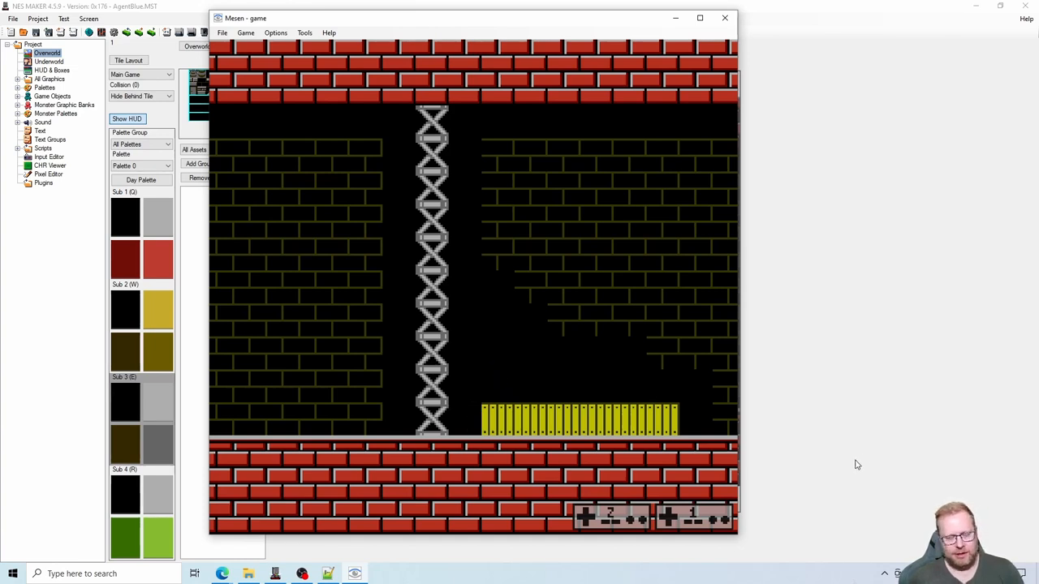
left_click(724, 18)
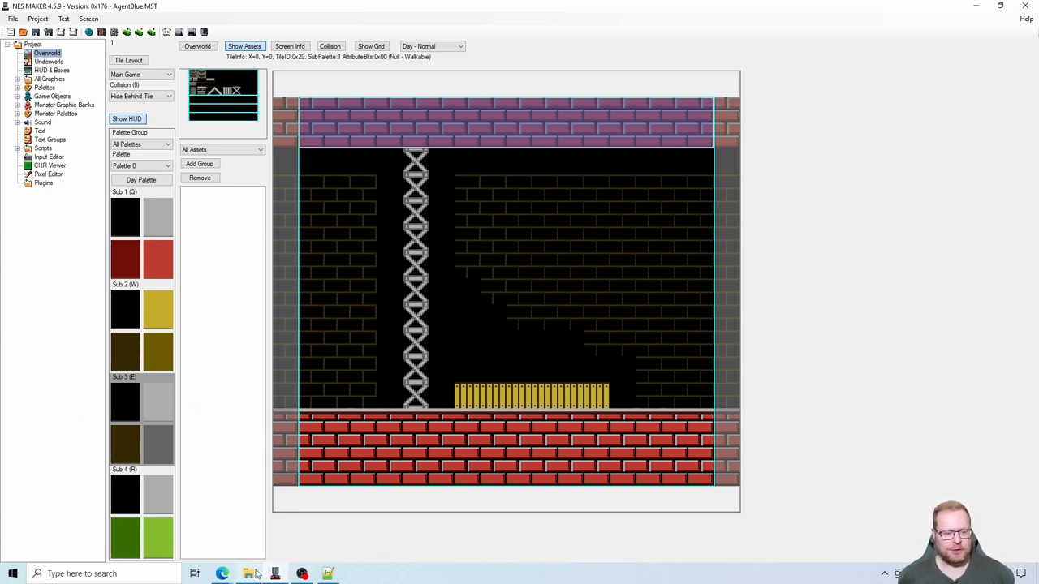
- Switch to the browser, close the Hide Behind Tile [4.5.6] thread, and show the Simple Pause for Metroidvania Module thread in a maximized window
mouse_move(223, 575)
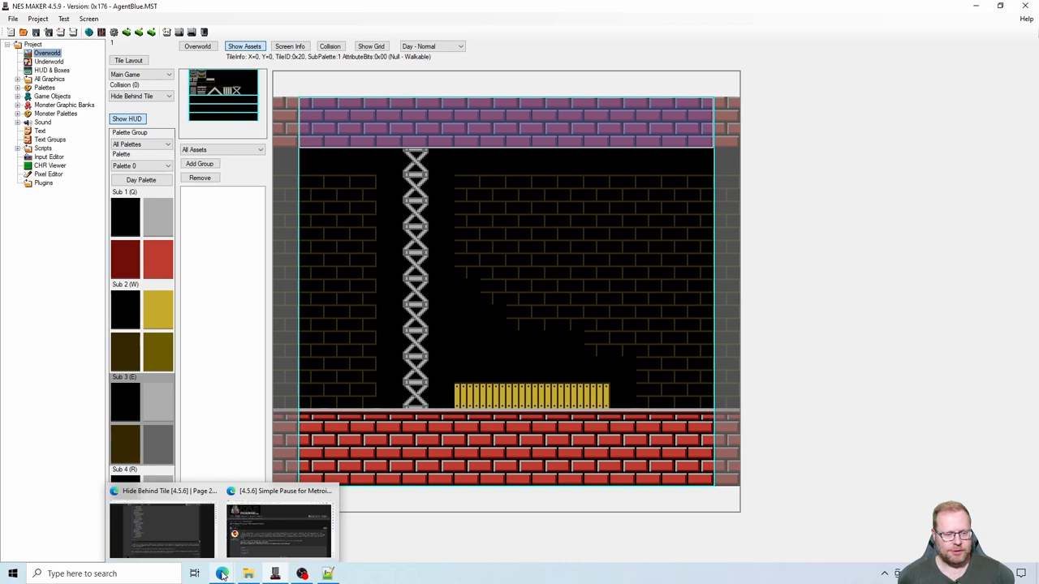
left_click(186, 529)
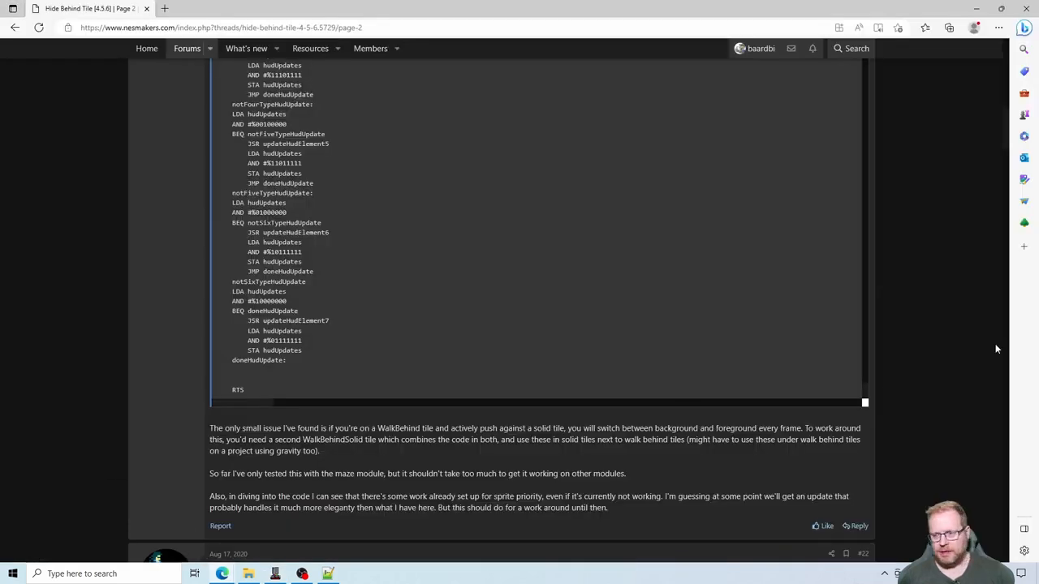
scroll(968, 382, "up", 15)
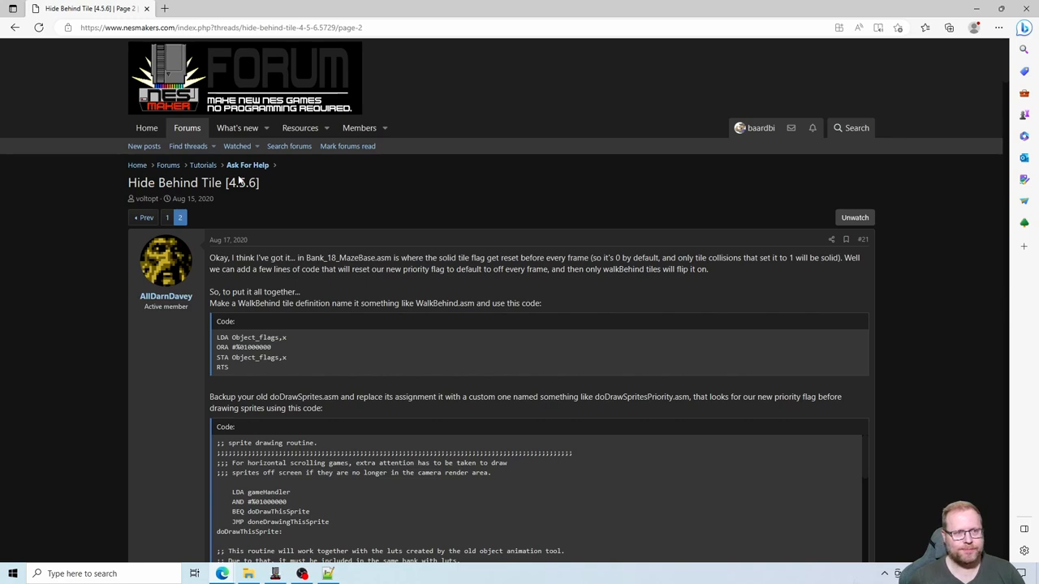
left_click(147, 8)
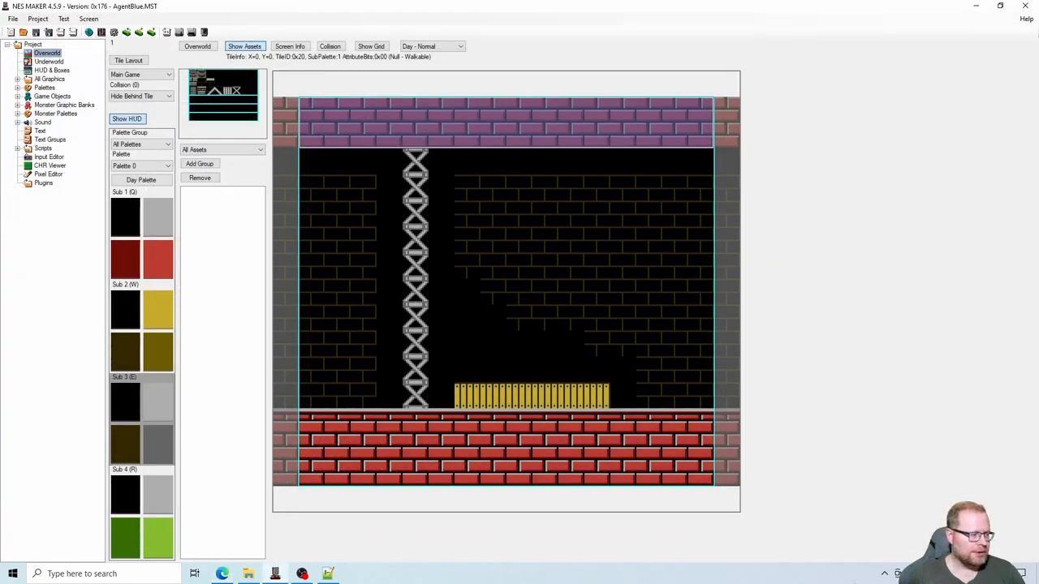
left_click(221, 574)
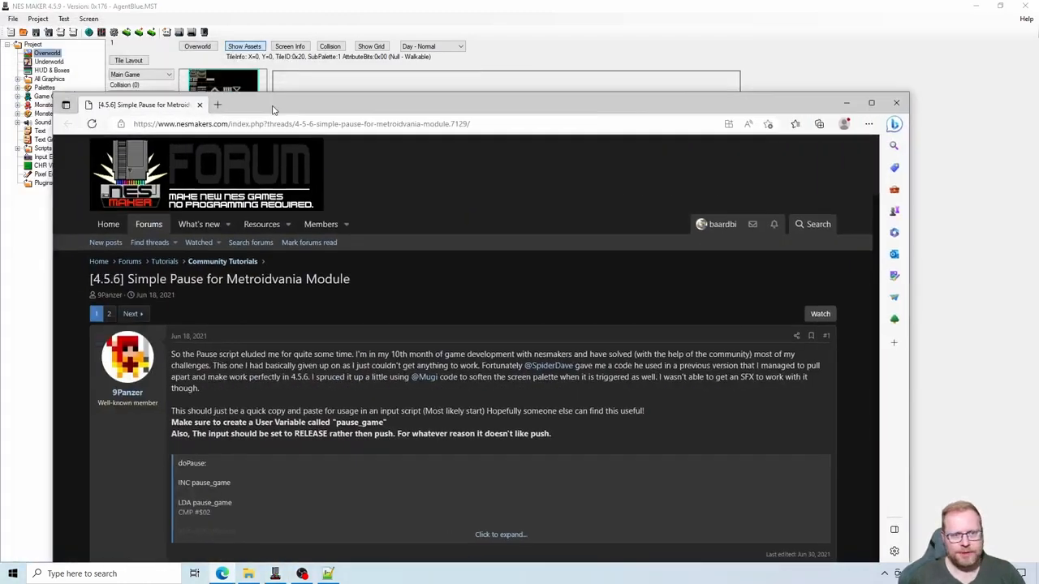
double_click(273, 105)
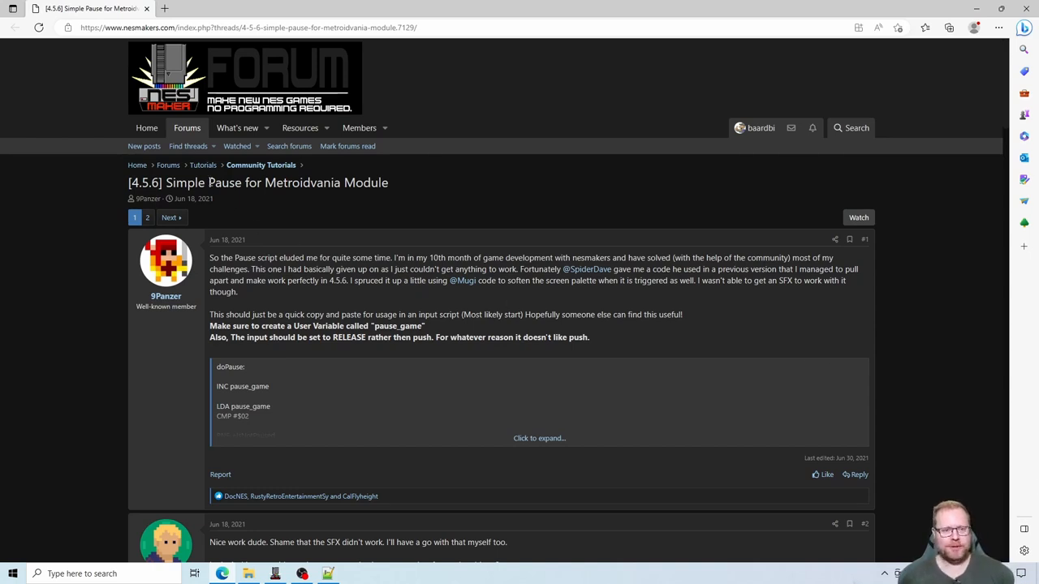
left_click_drag(209, 182, 341, 184)
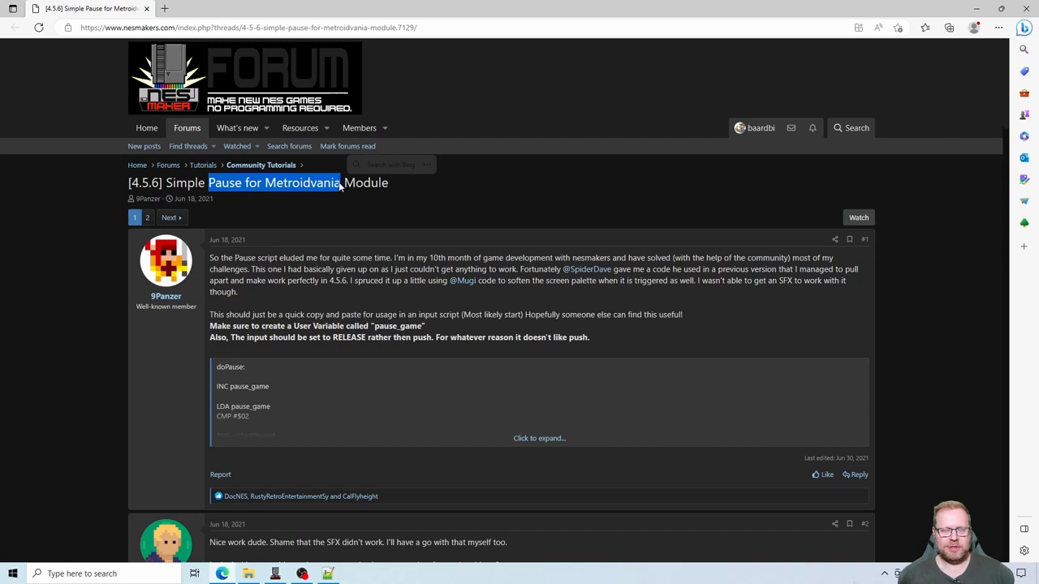
left_click(447, 234)
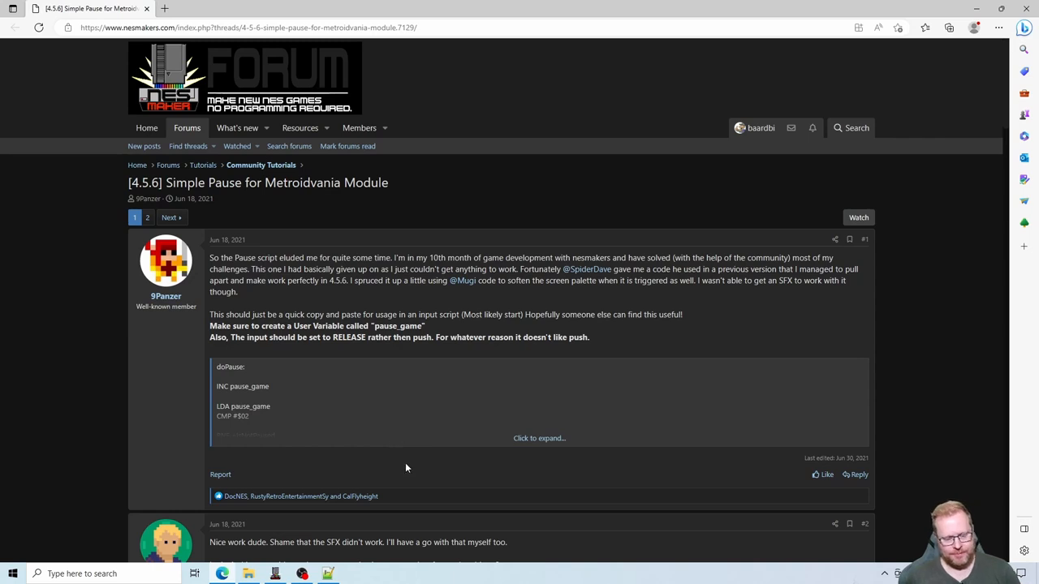
- Switch to File Explorer and open the Inputs folder inside MOD_MetroidVania
left_click(250, 575)
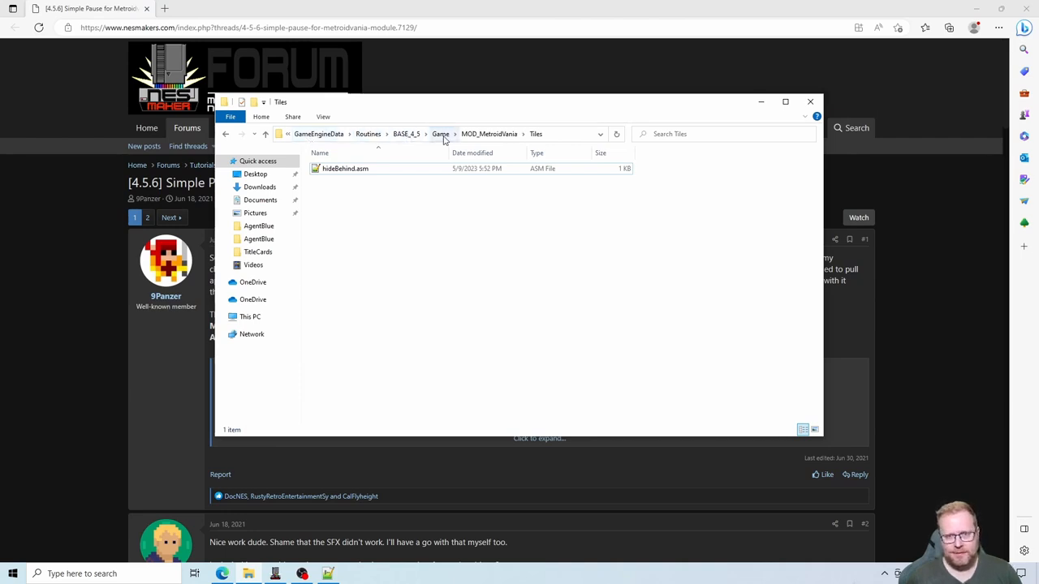
left_click(485, 134)
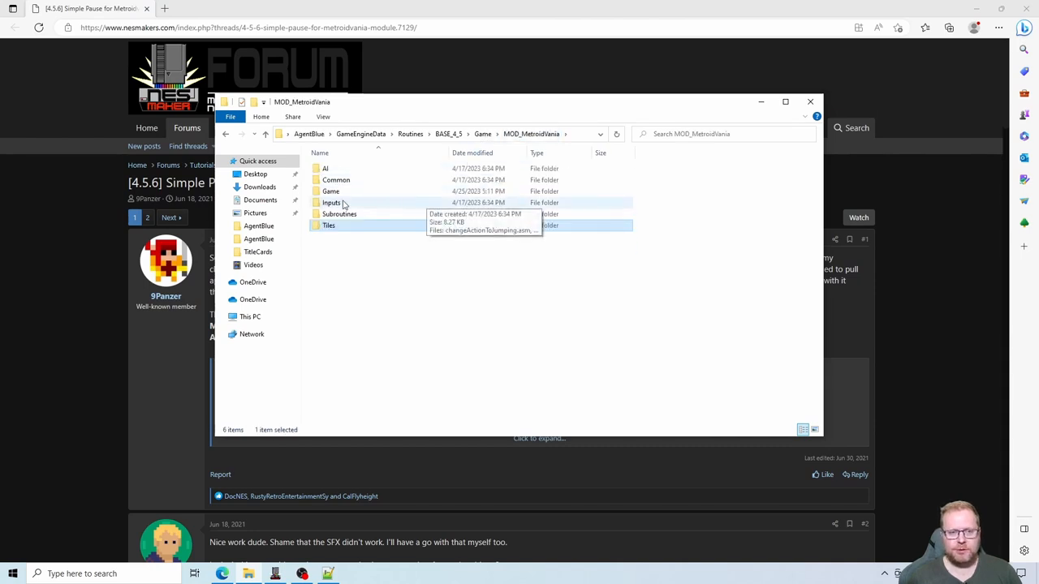
double_click(342, 204)
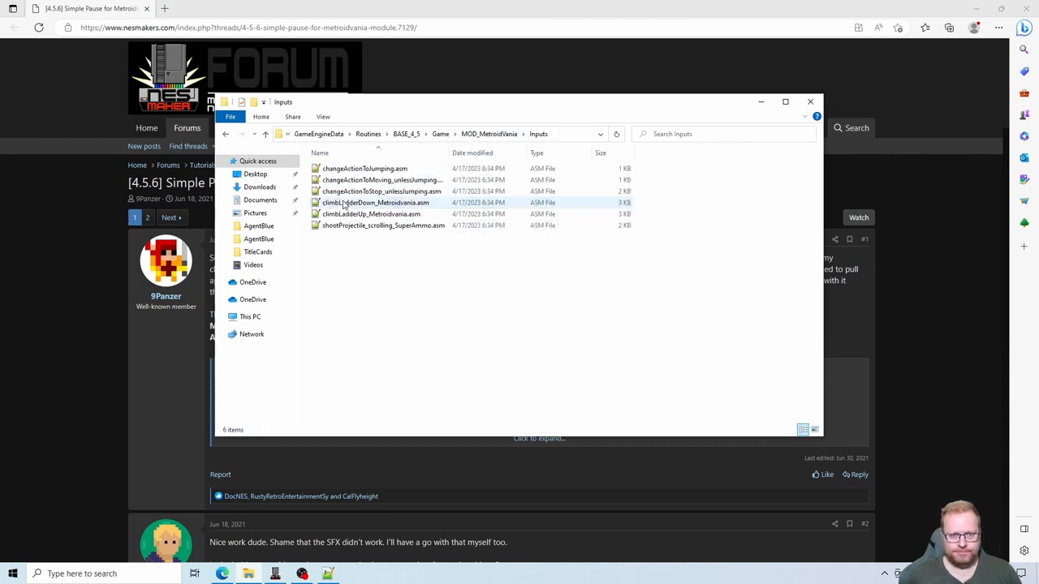
- Create a new text file in the Inputs folder and name it pause.asm, accepting the changed extension
right_click(374, 290)
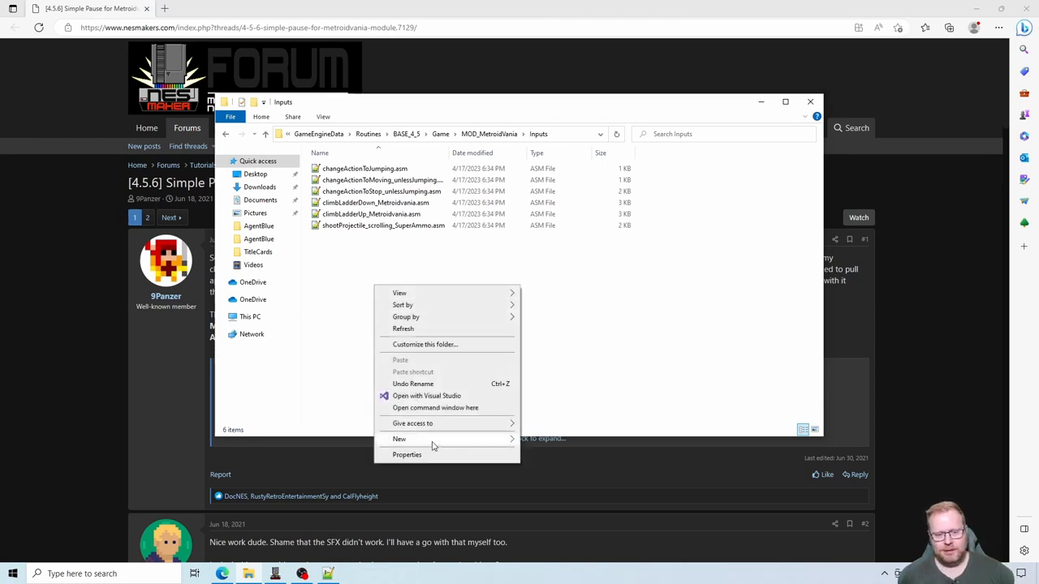
mouse_move(432, 445)
left_click(578, 551)
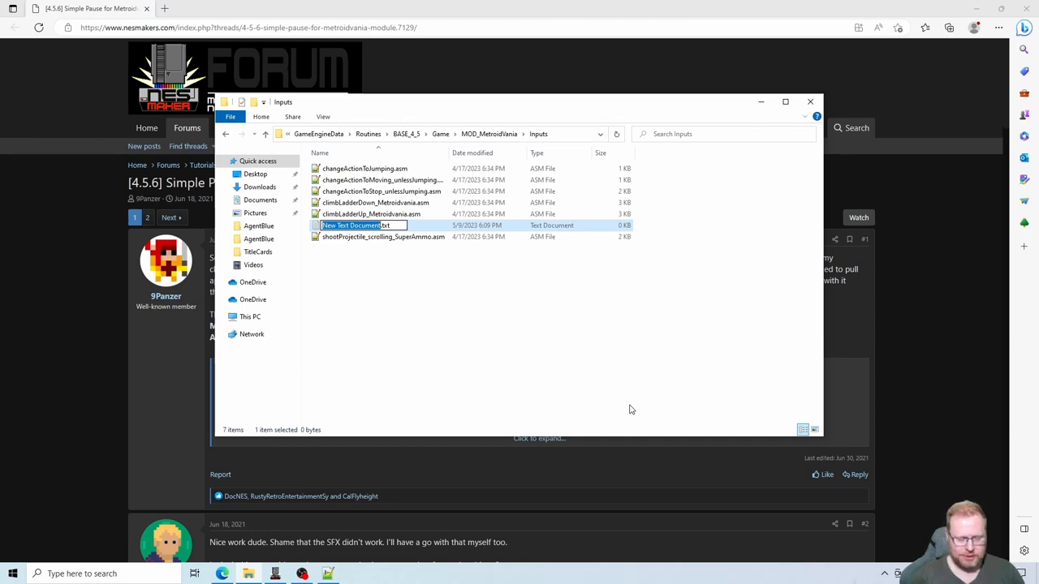
type("pause")
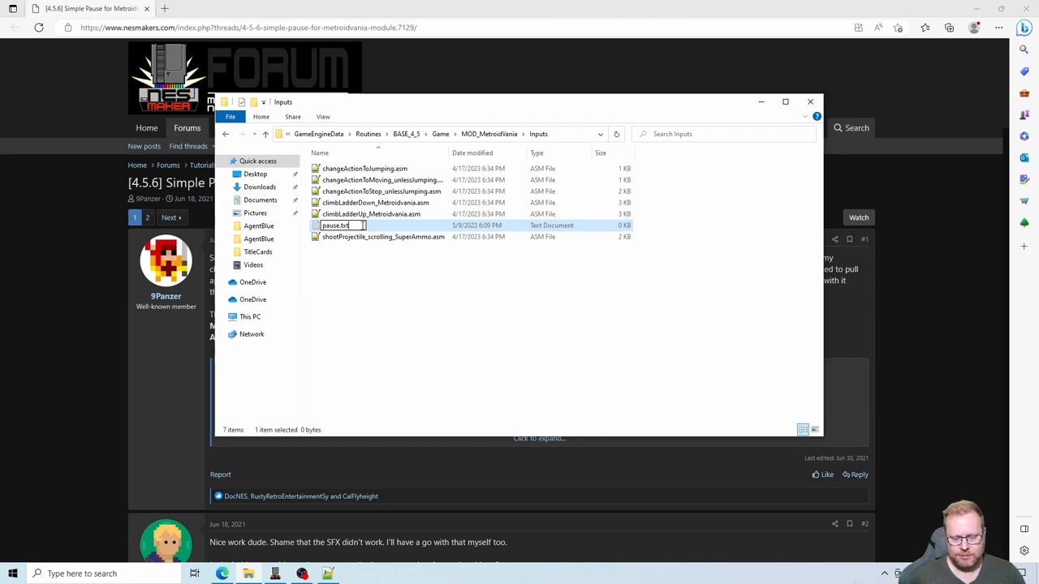
key("BackSpace")
key("BackSpace")
key("BackSpace")
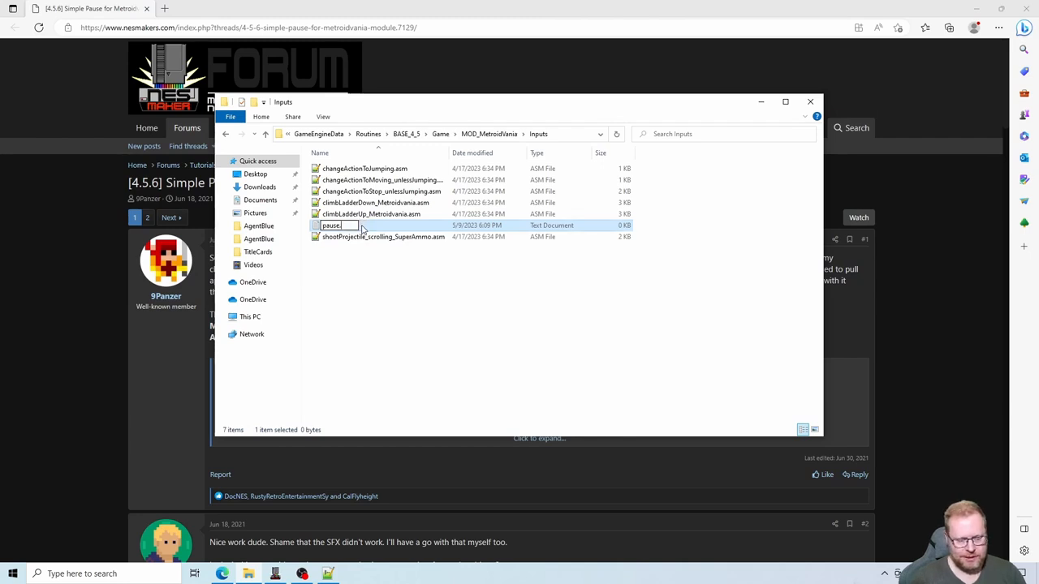
type("asm")
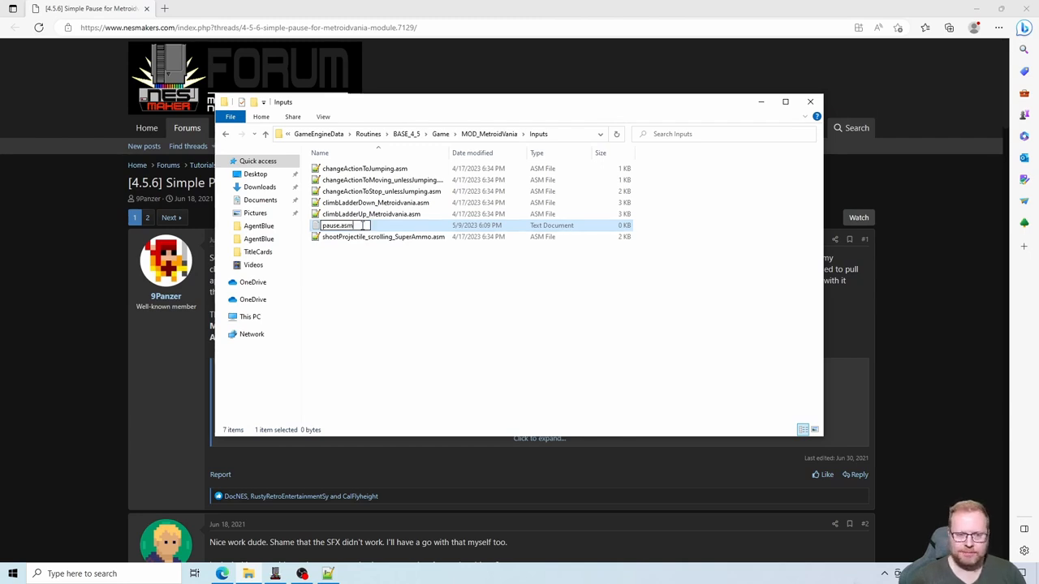
key("Return")
key("Return")
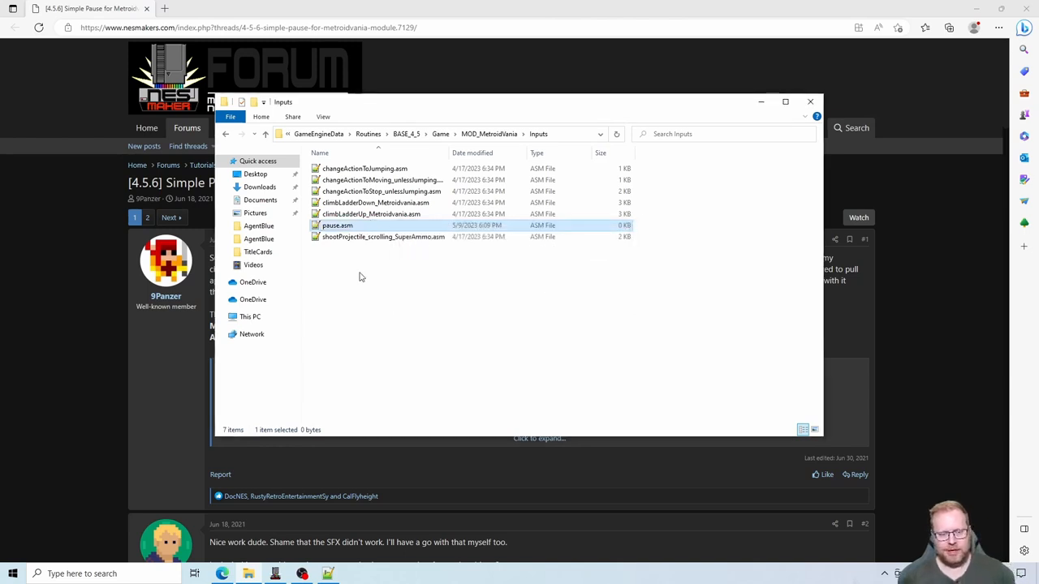
- Open pause.asm in Notepad++ and add the comment ";;;; Pause input script" followed by an empty line
double_click(338, 227)
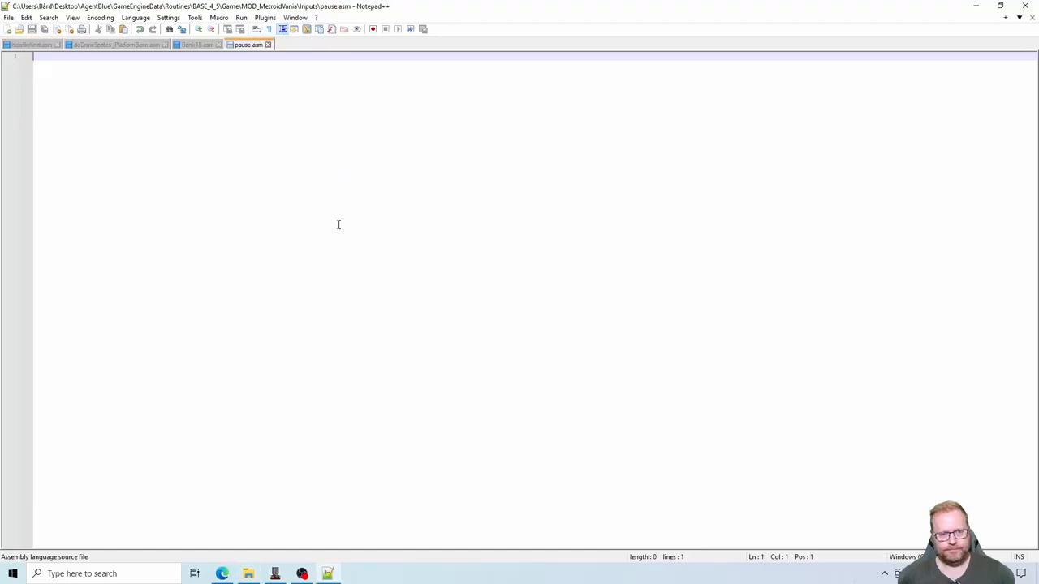
type(";;;")
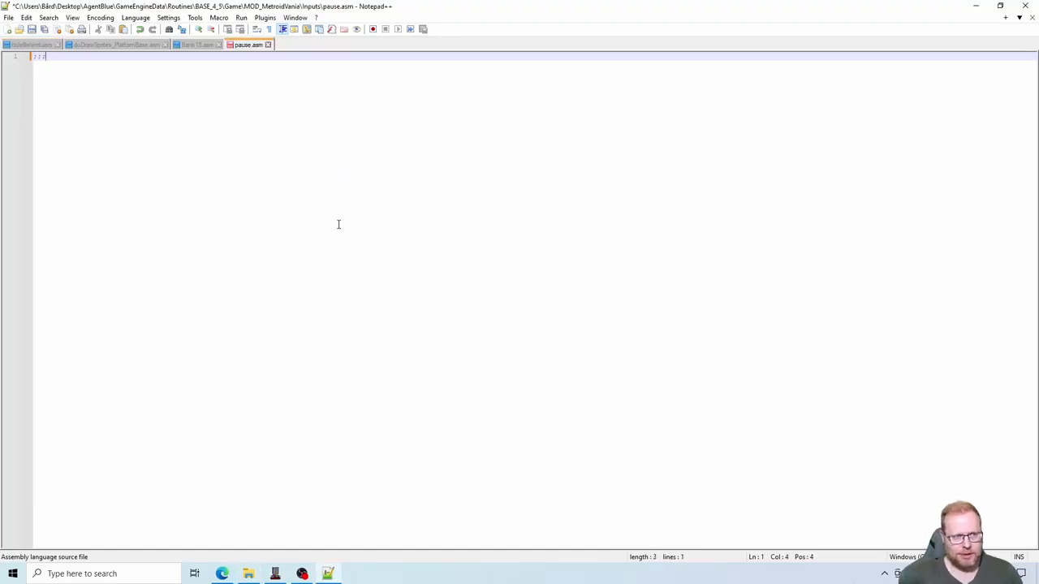
type("; Pause in")
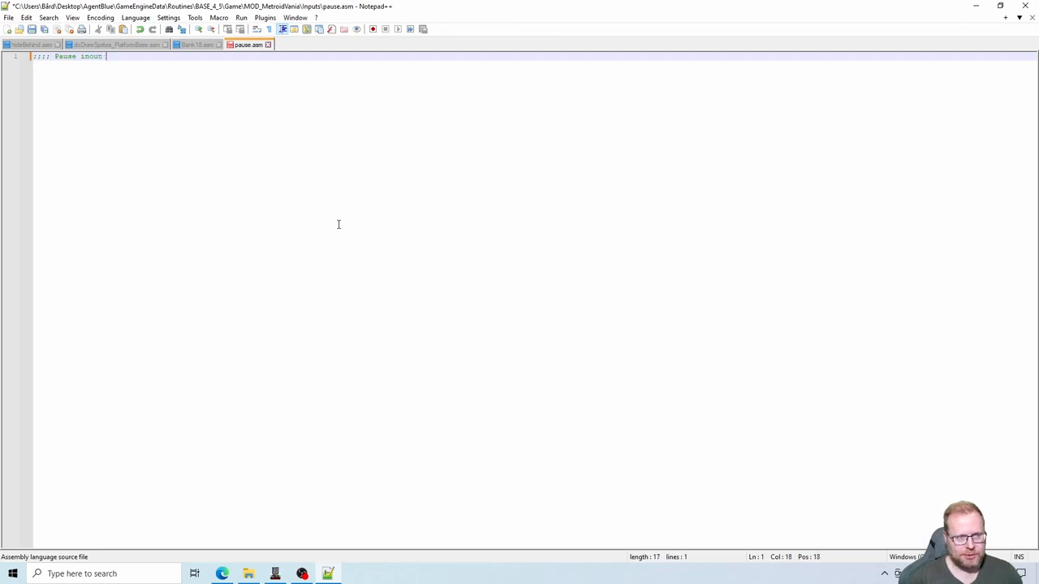
type("put script")
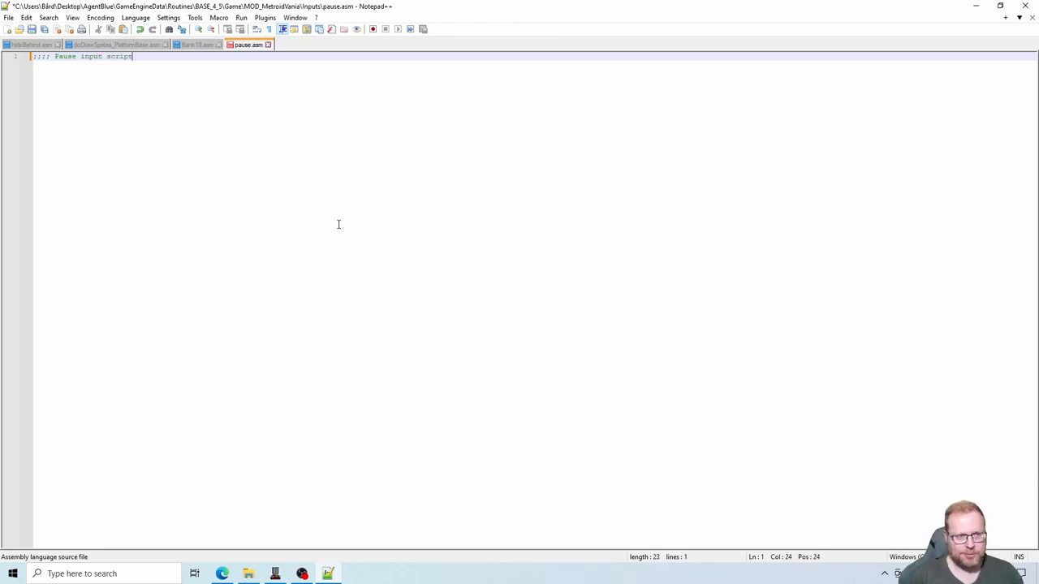
key("Return")
key("Return")
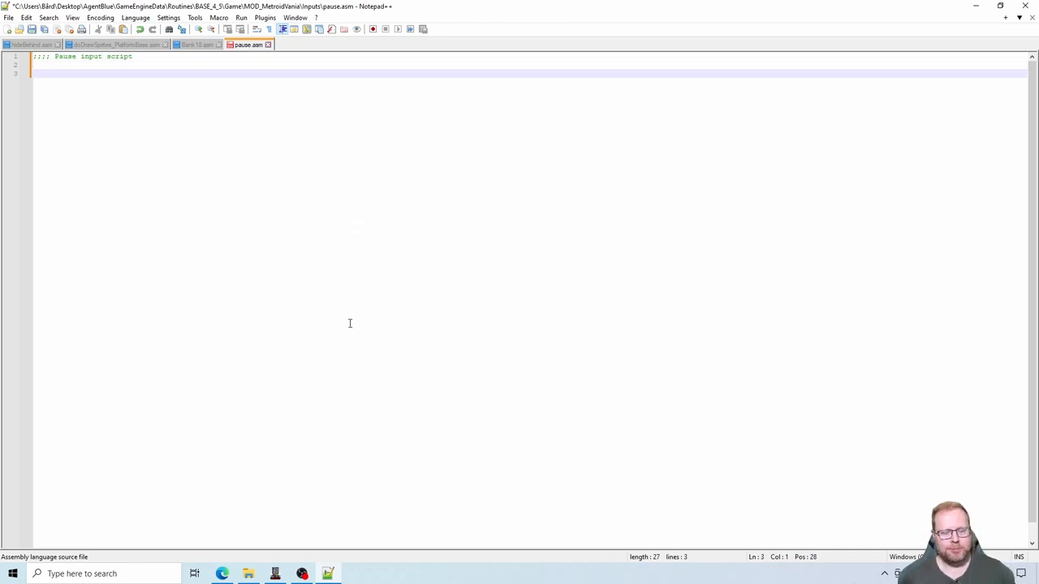
- Switch to the browser, expand the code quote in the Simple Pause thread, and copy the whole doPause script
left_click(221, 573)
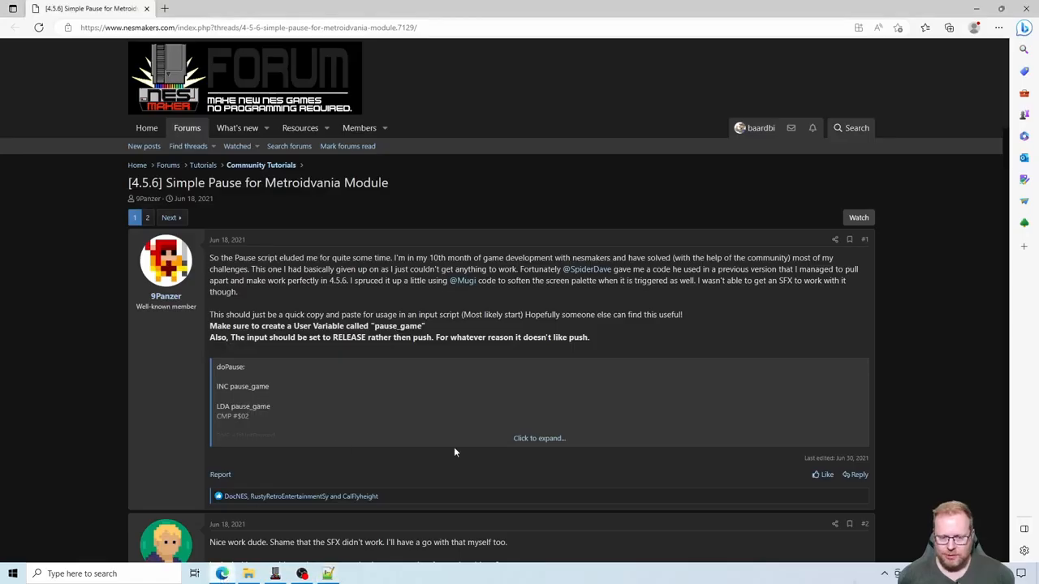
left_click(527, 439)
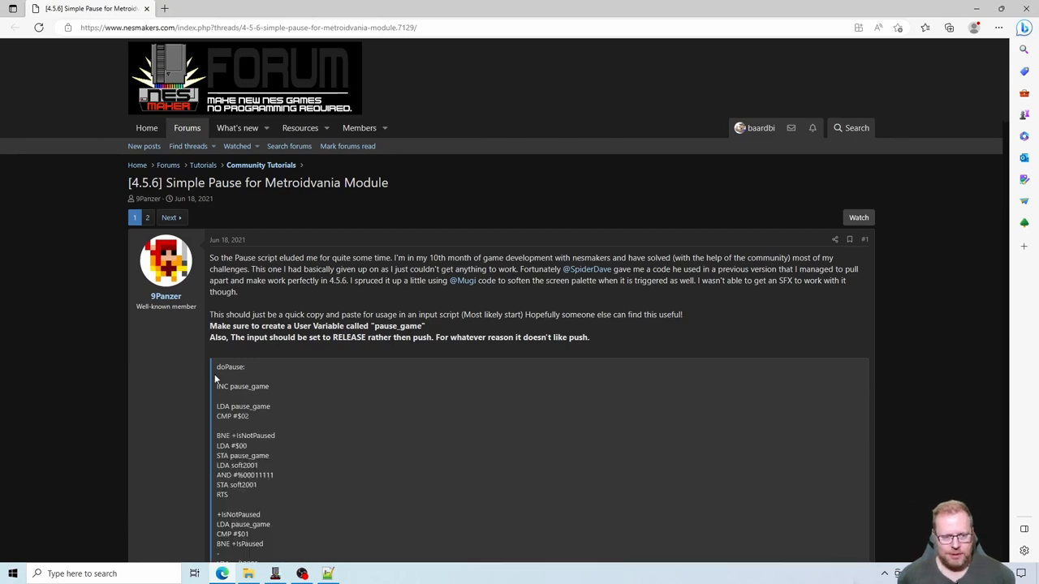
left_click_drag(215, 365, 259, 327)
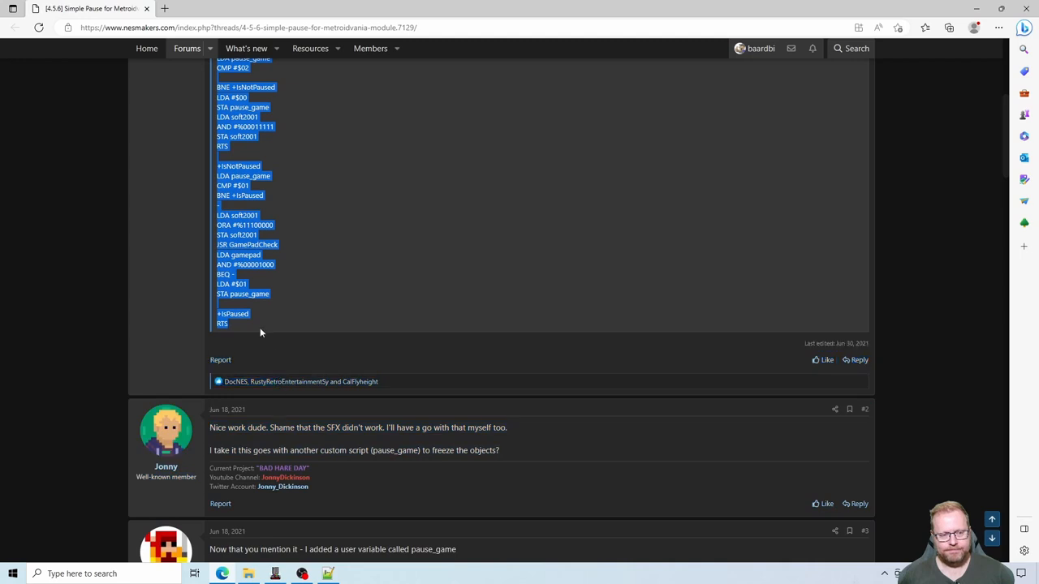
right_click(238, 234)
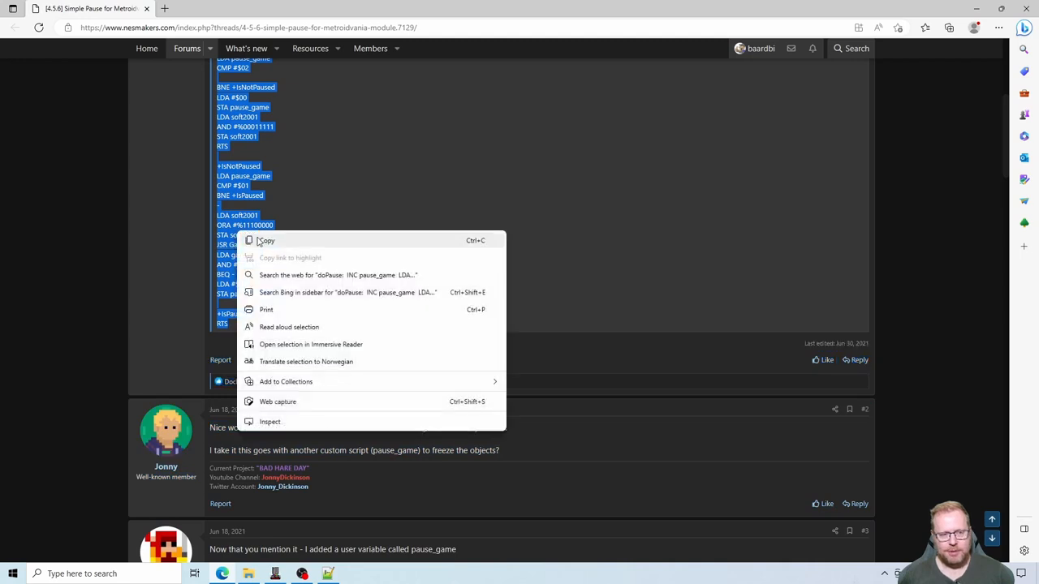
left_click(264, 241)
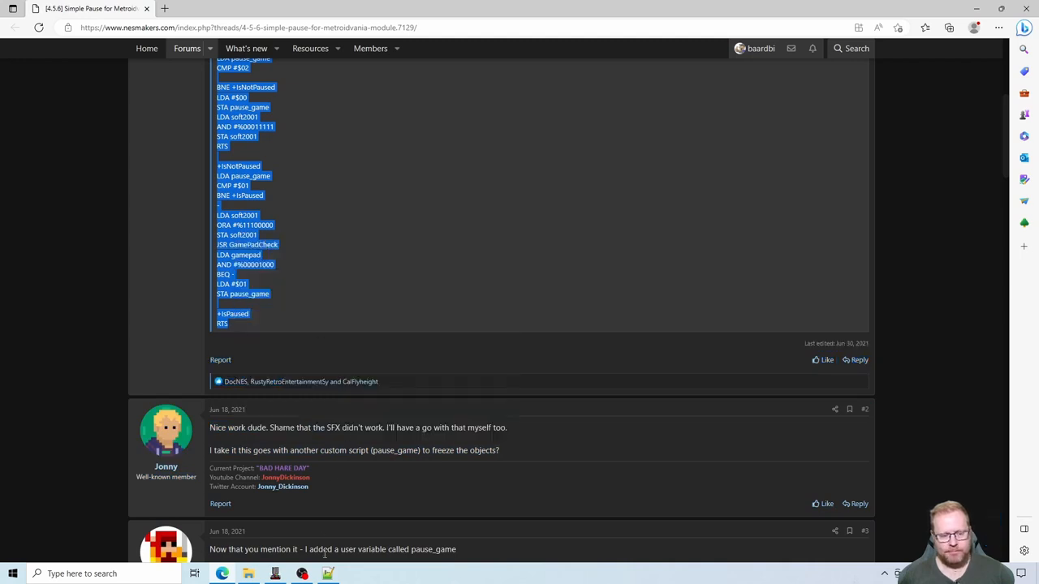
- Return to Notepad++, paste the doPause script below the comment in pause.asm, and save the file
left_click(328, 574)
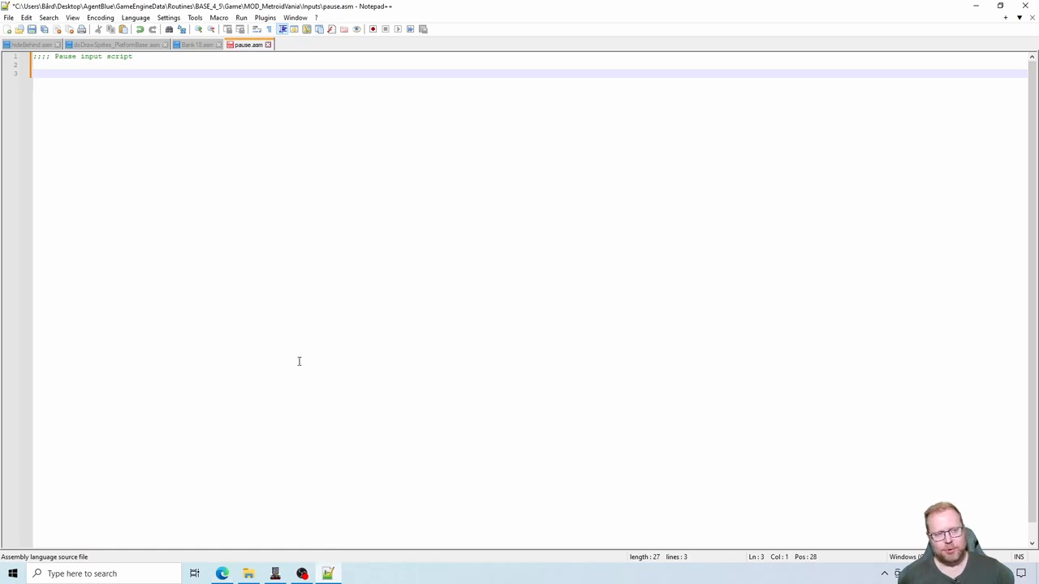
key("ctrl+v")
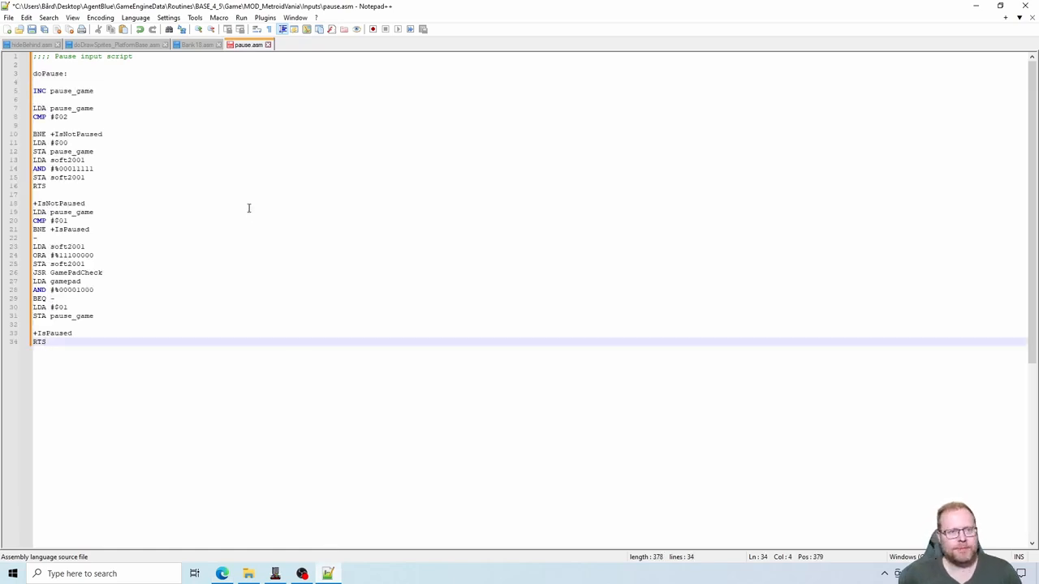
left_click(35, 30)
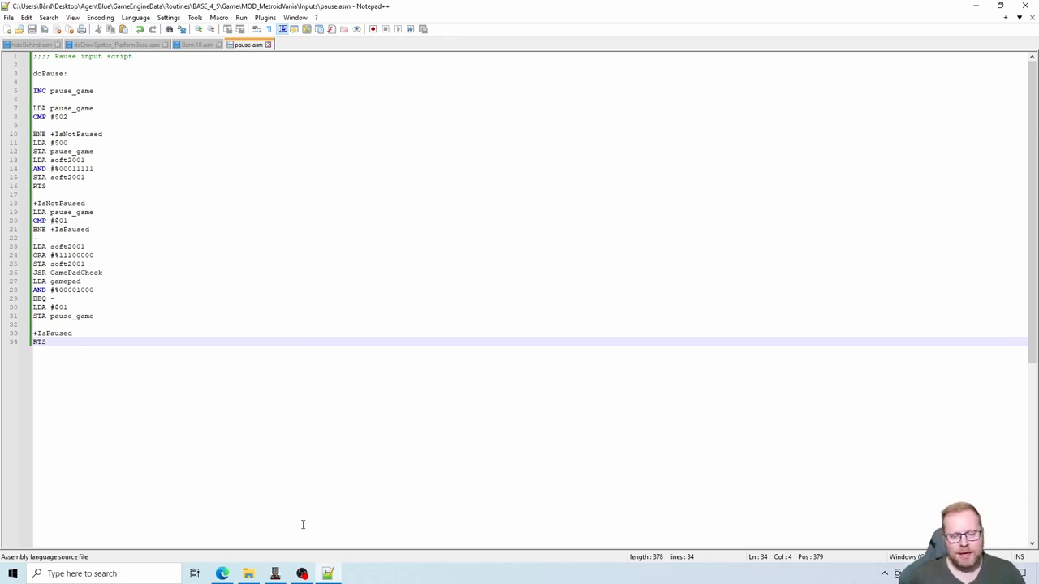
- Switch to NESmaker, expand the project's Scripts, and show the Input Scripts file list
left_click(276, 574)
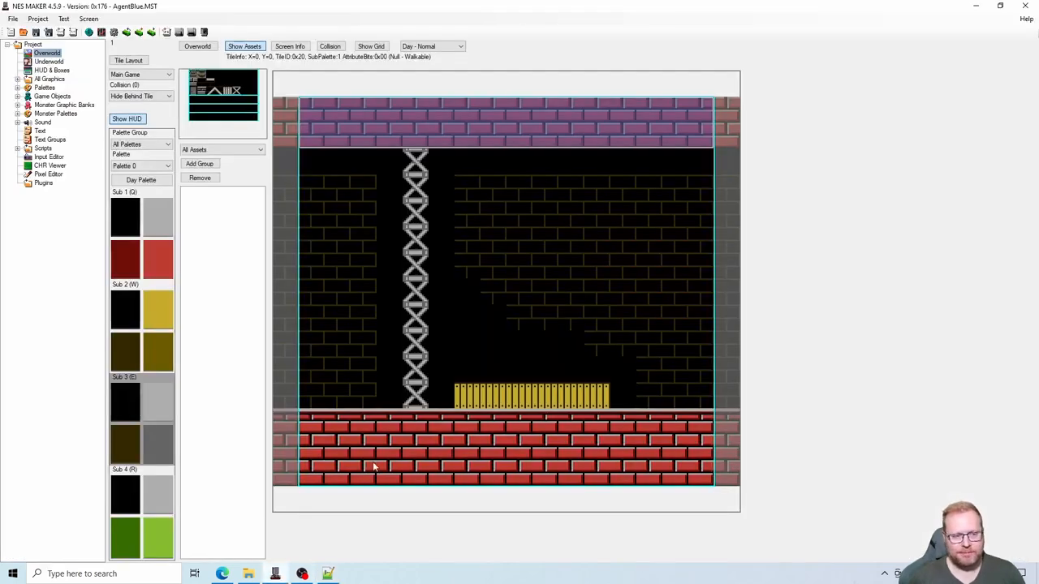
left_click(36, 149)
left_click(18, 149)
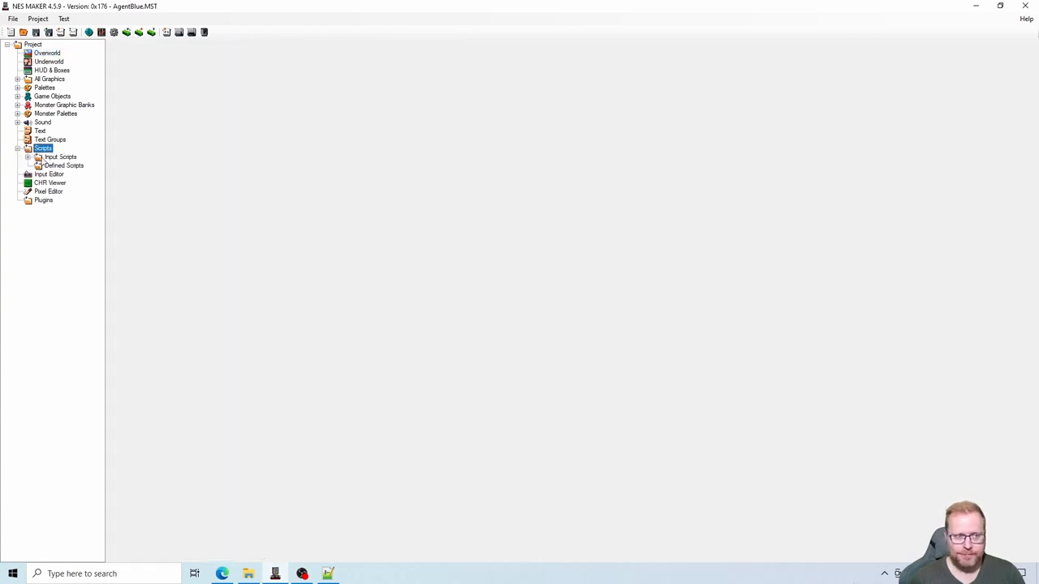
left_click(59, 158)
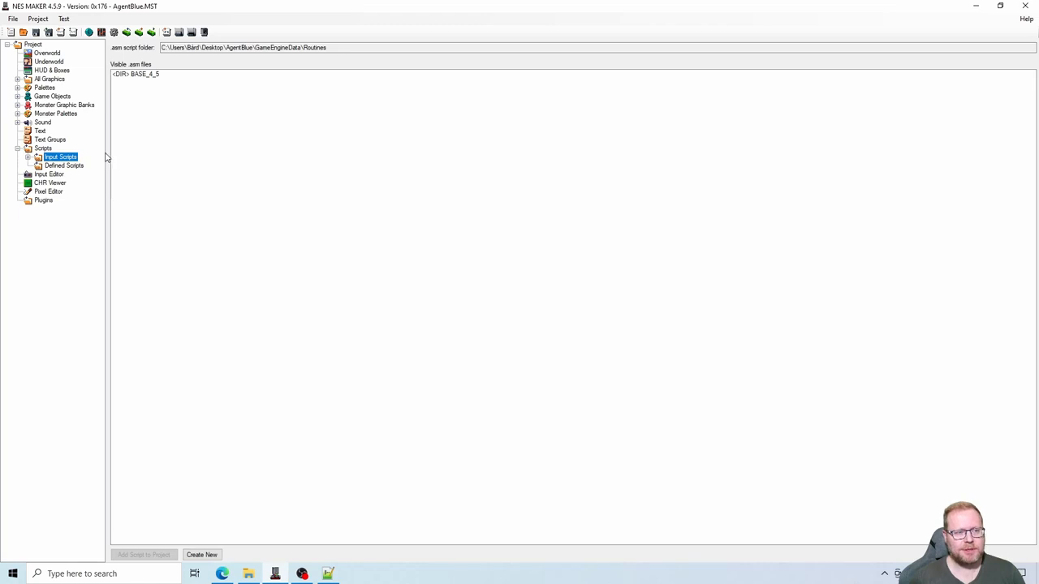
- Add pause.asm from BASE_4_5\Game\MOD_MetroidVania\Inputs to the project's input scripts
double_click(155, 75)
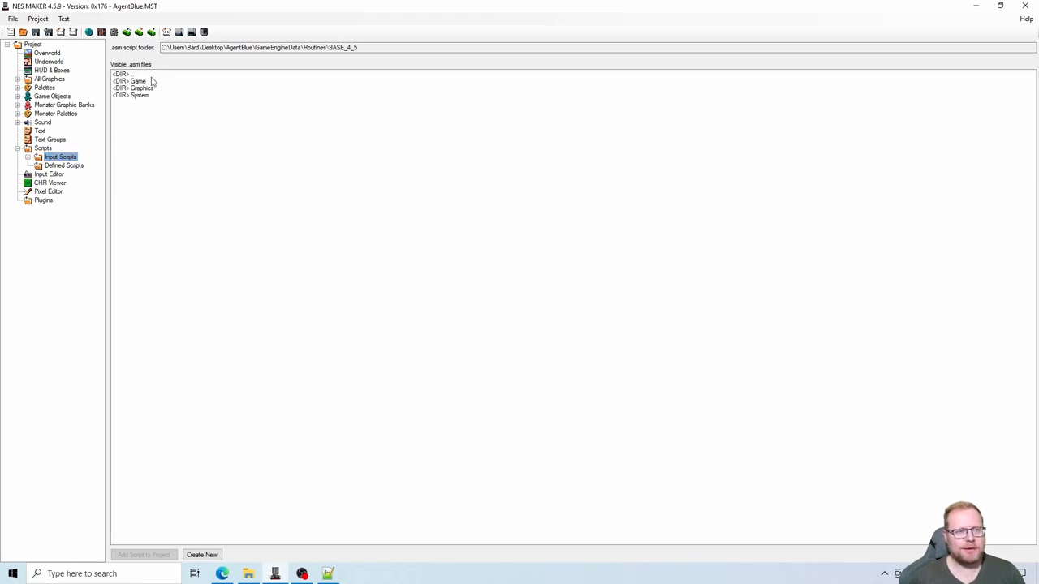
double_click(144, 83)
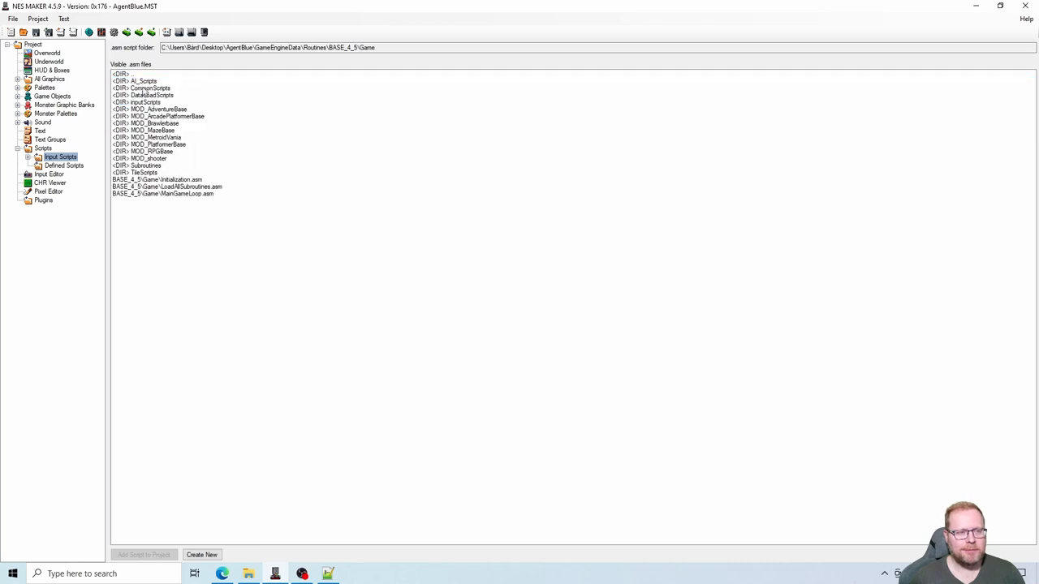
double_click(177, 138)
double_click(146, 102)
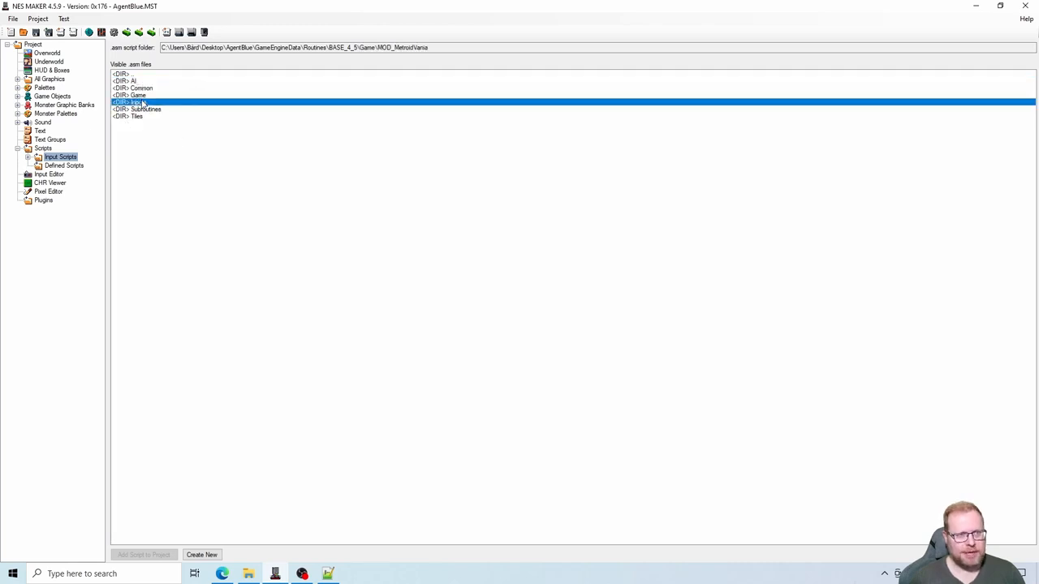
left_click(238, 96)
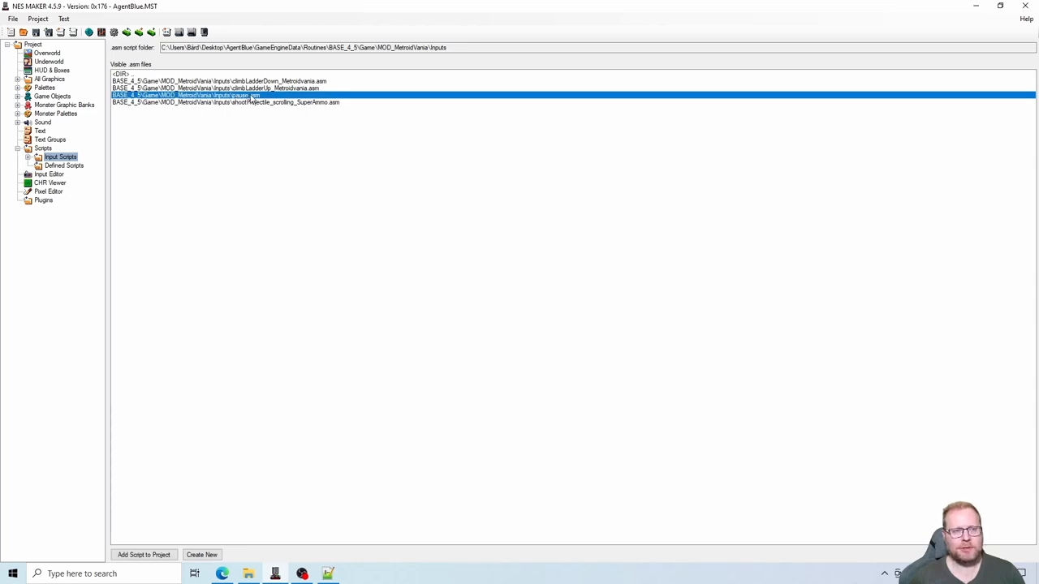
double_click(251, 98)
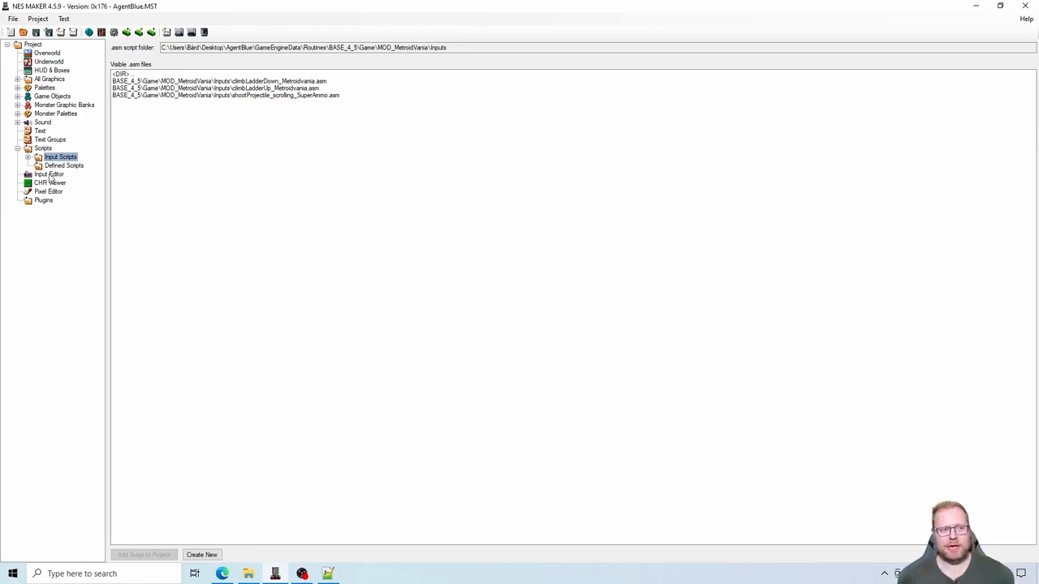
- Open the Input Editor, set the game state to Main Game, and select the controller's Start button
left_click(51, 175)
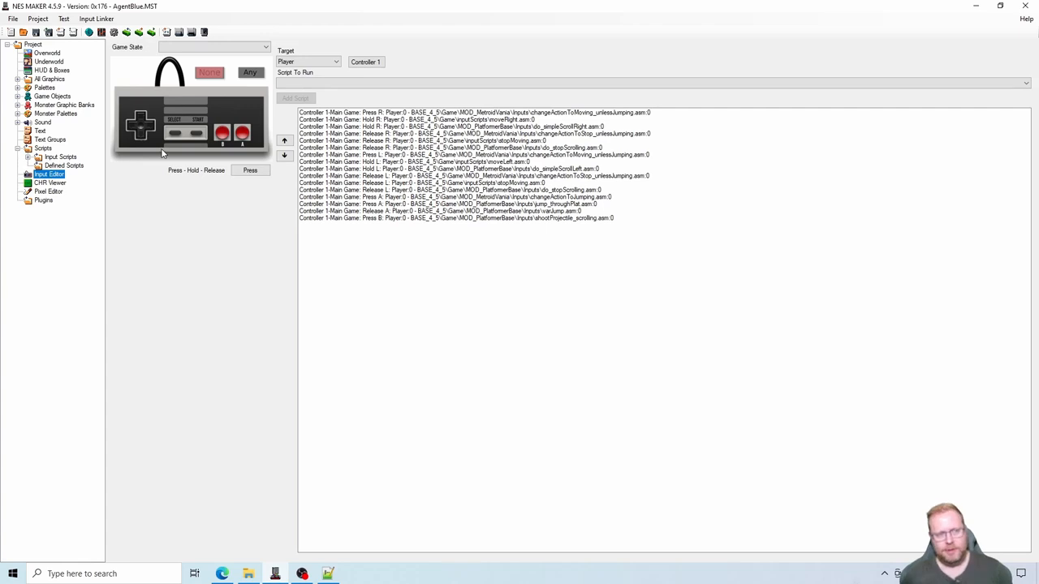
left_click(254, 48)
left_click(229, 57)
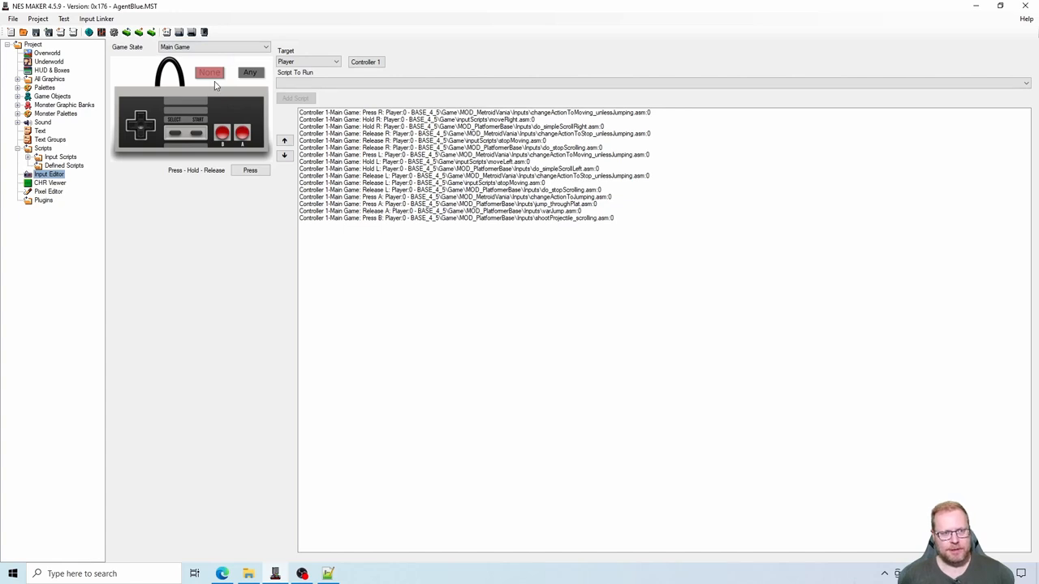
left_click(196, 136)
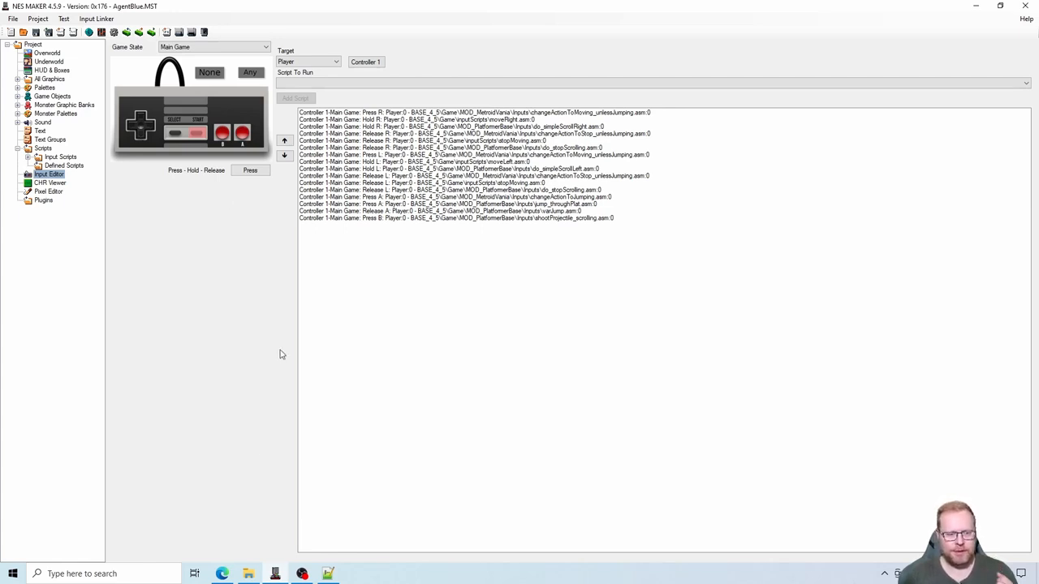
- Switch to the browser and review the pause thread's note about which input trigger the script needs
left_click(223, 573)
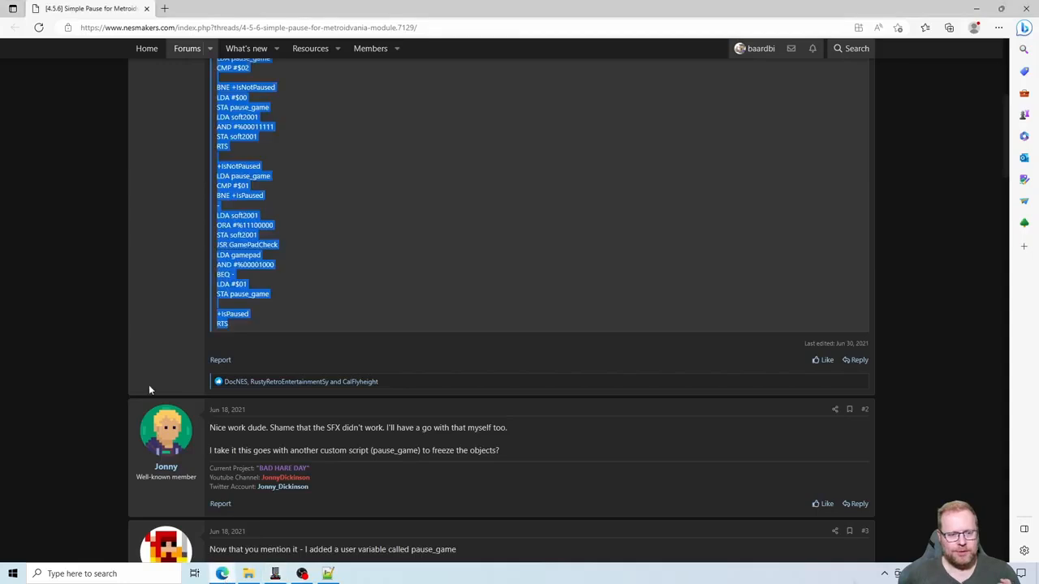
scroll(147, 388, "up", 4)
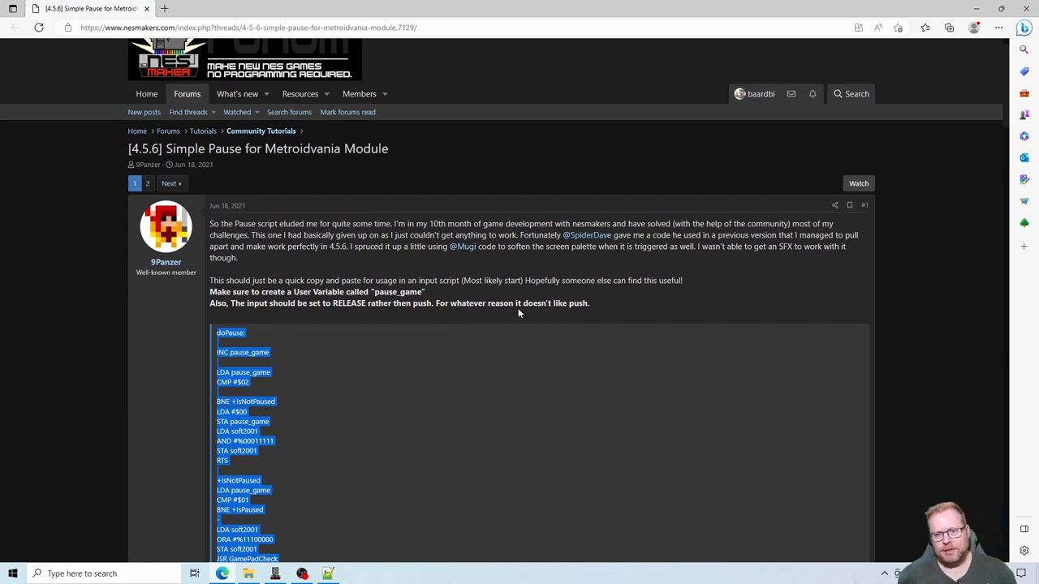
left_click_drag(436, 304, 612, 301)
left_click(612, 301)
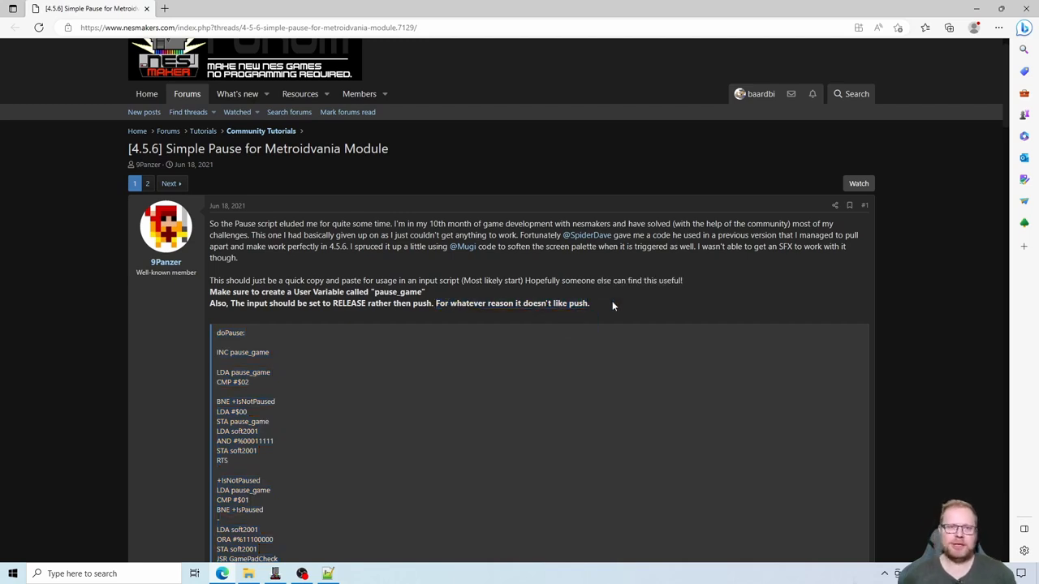
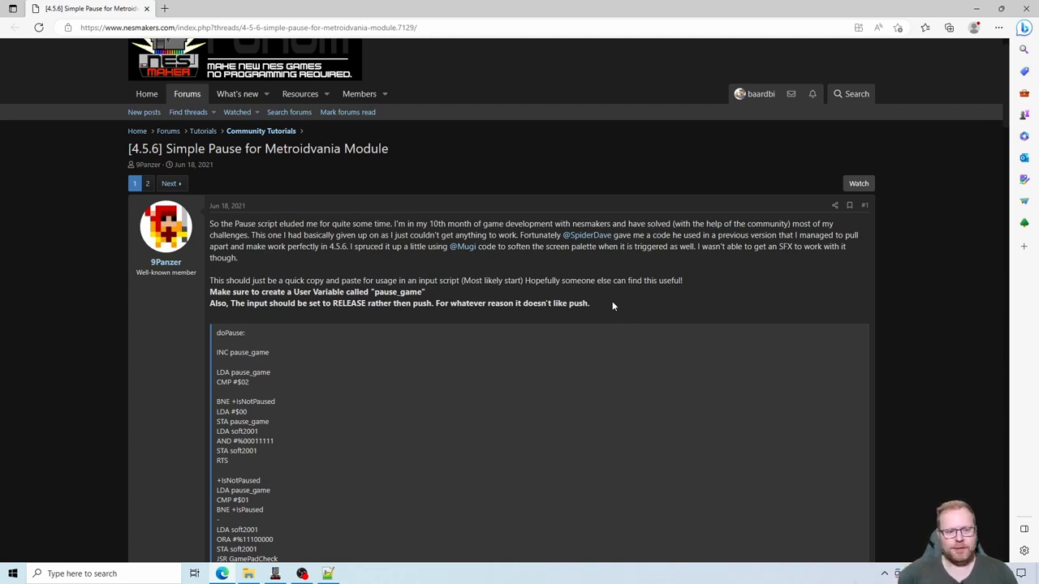
- Switch to NESmaker and assign the MOD_MetroidVania pause.asm script to the Start button's Release trigger for the Main Game state
left_click(275, 574)
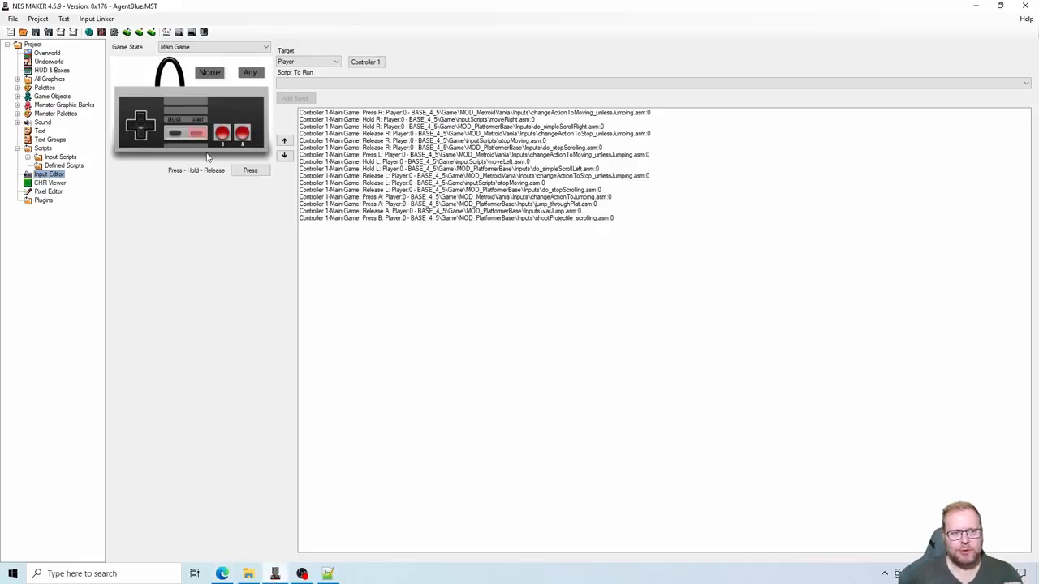
left_click(251, 174)
left_click(252, 174)
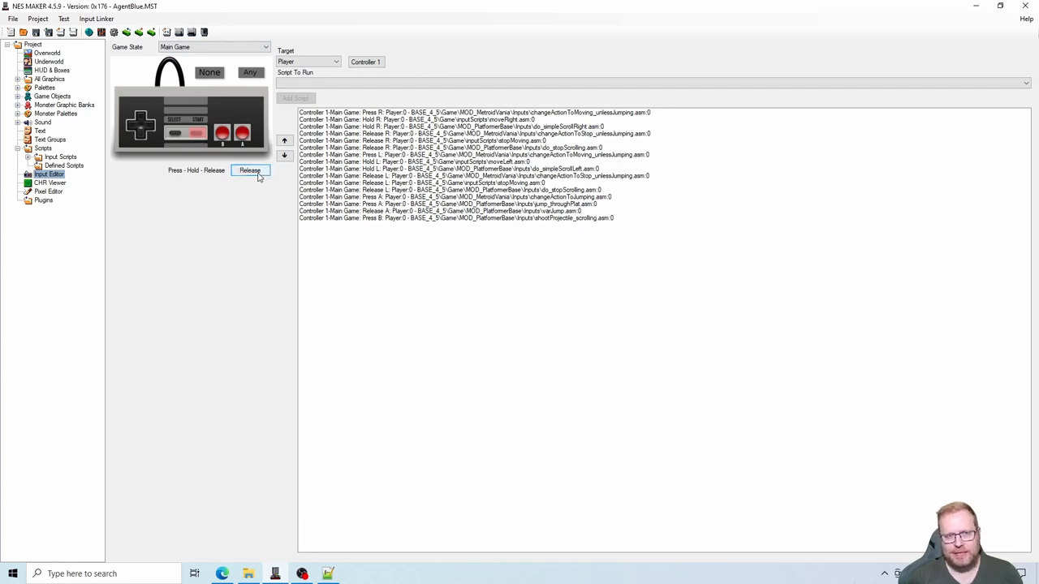
left_click(376, 85)
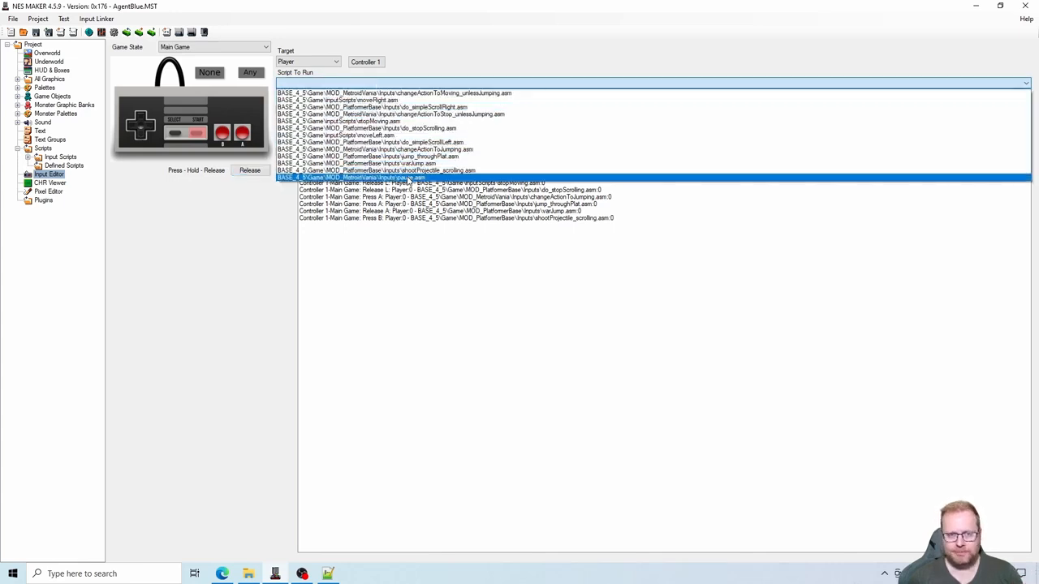
left_click(408, 179)
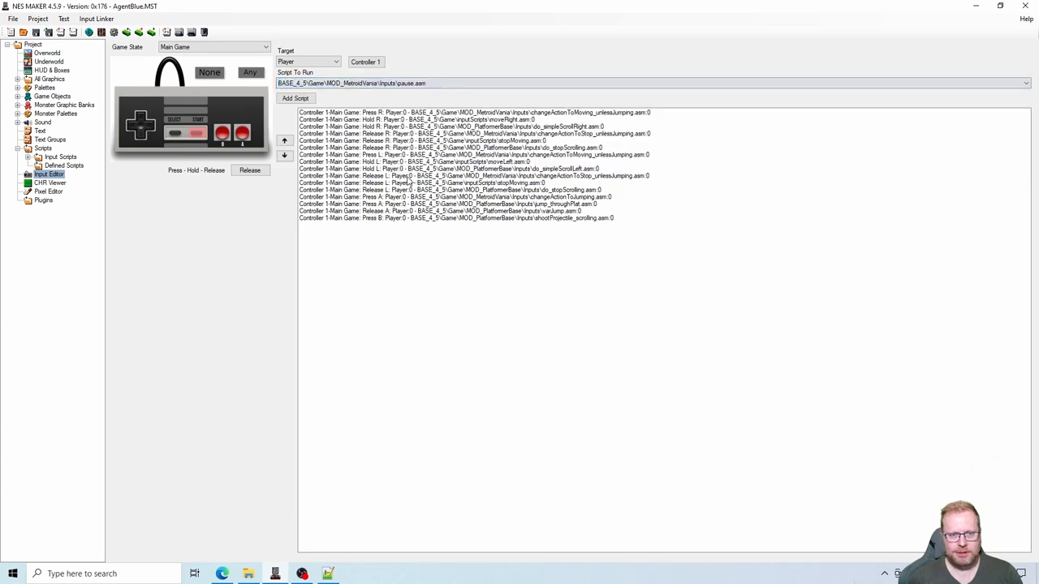
left_click(294, 100)
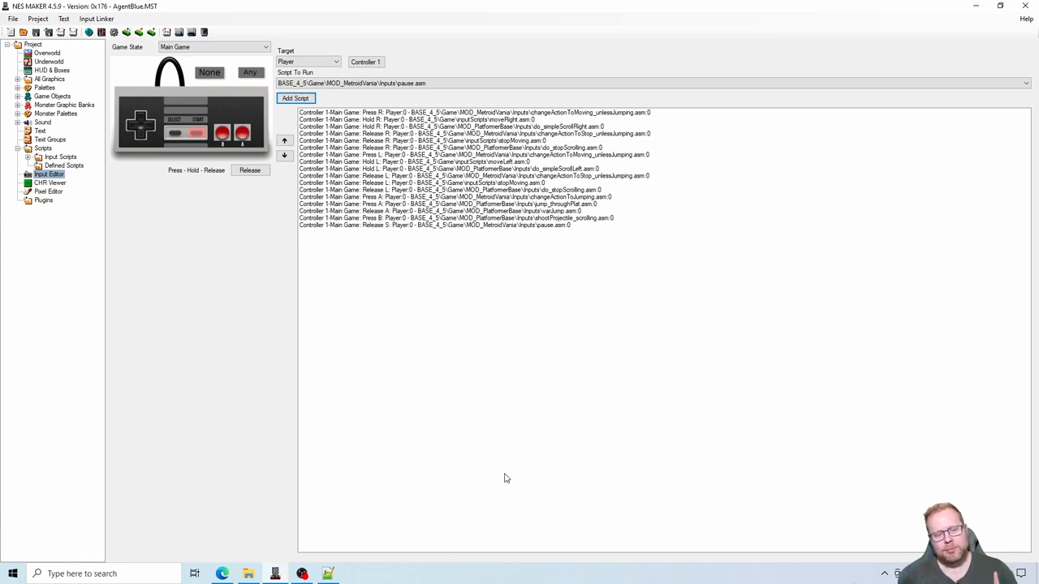
- Switch to the browser and copy the user variable name pause_game from the pause thread's instructions
left_click(221, 574)
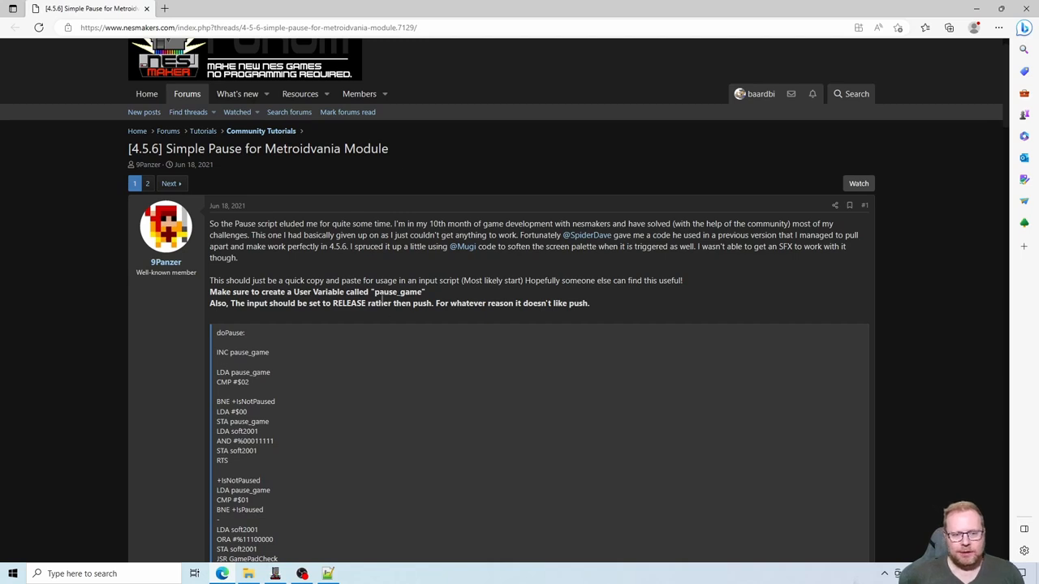
left_click_drag(375, 292, 423, 292)
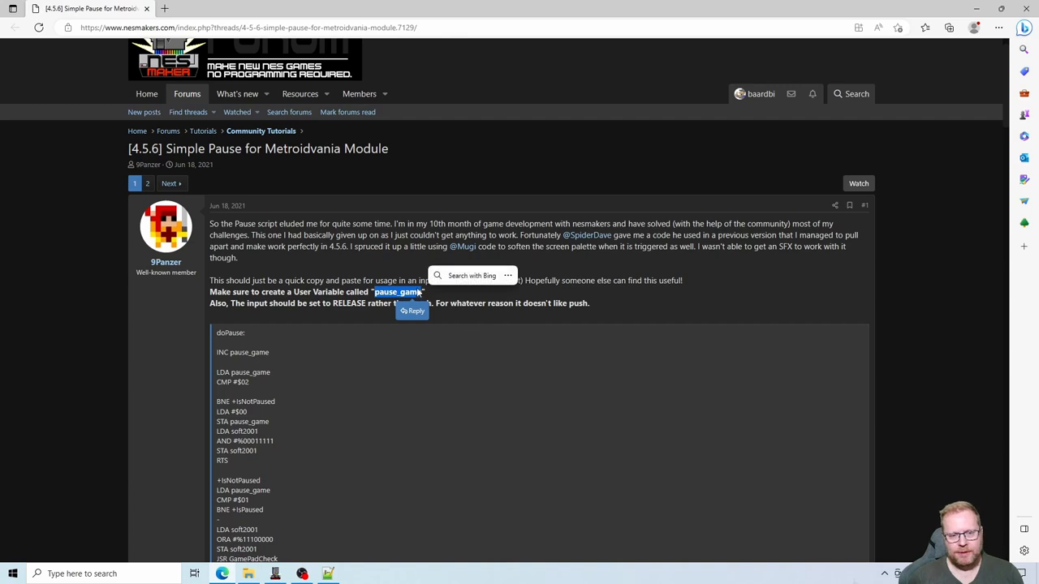
right_click(394, 293)
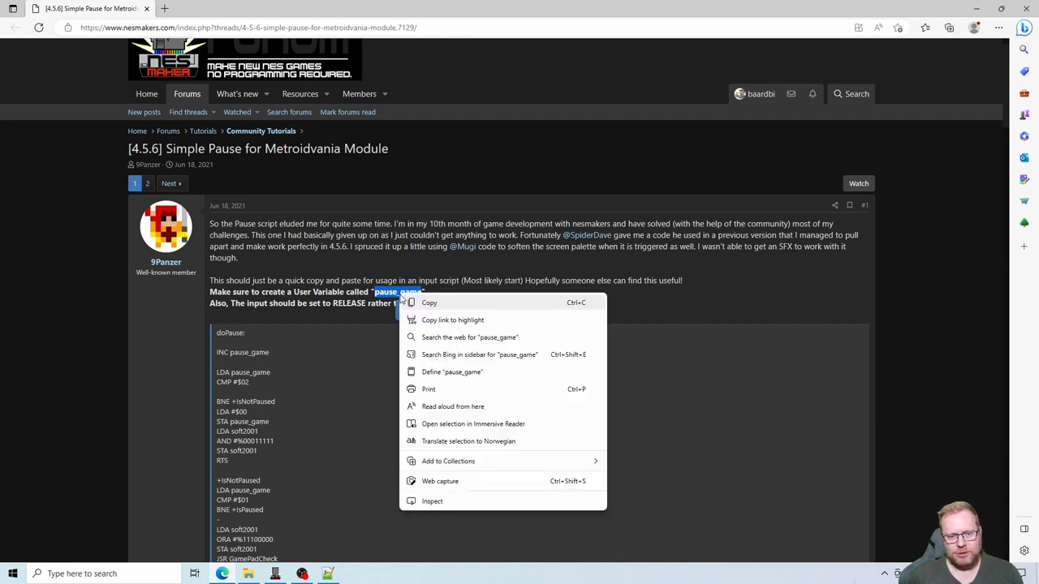
left_click(426, 304)
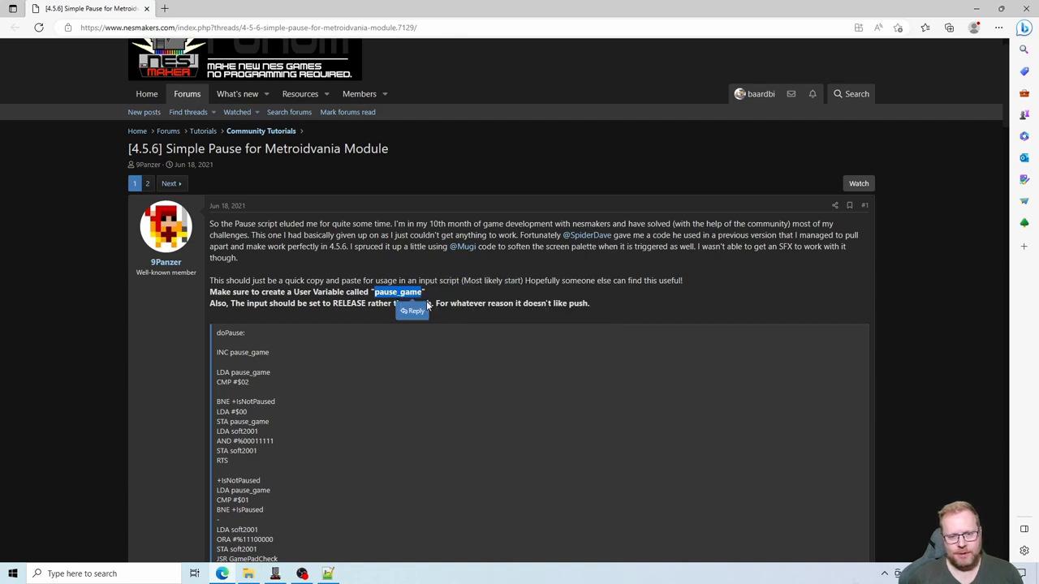
- Return to NESmaker and add a user variable named pause_game with initial value 0 in the Project Settings
left_click(275, 574)
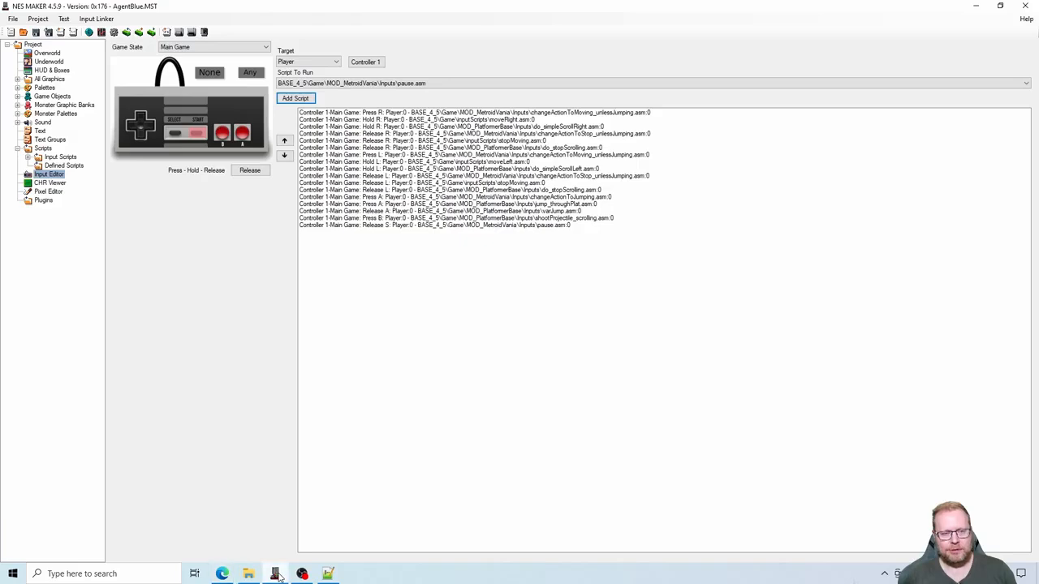
left_click(113, 33)
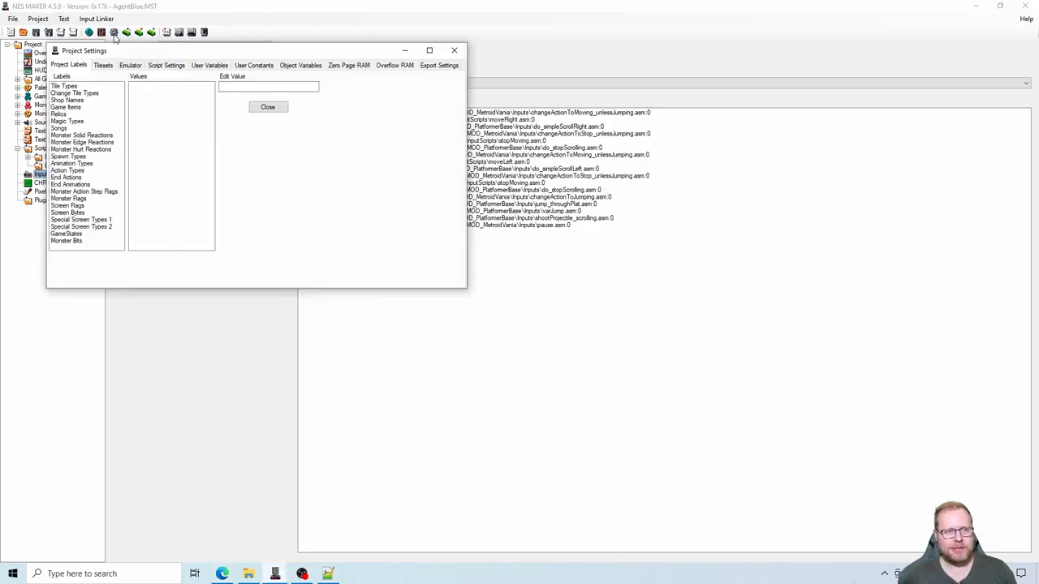
left_click(208, 65)
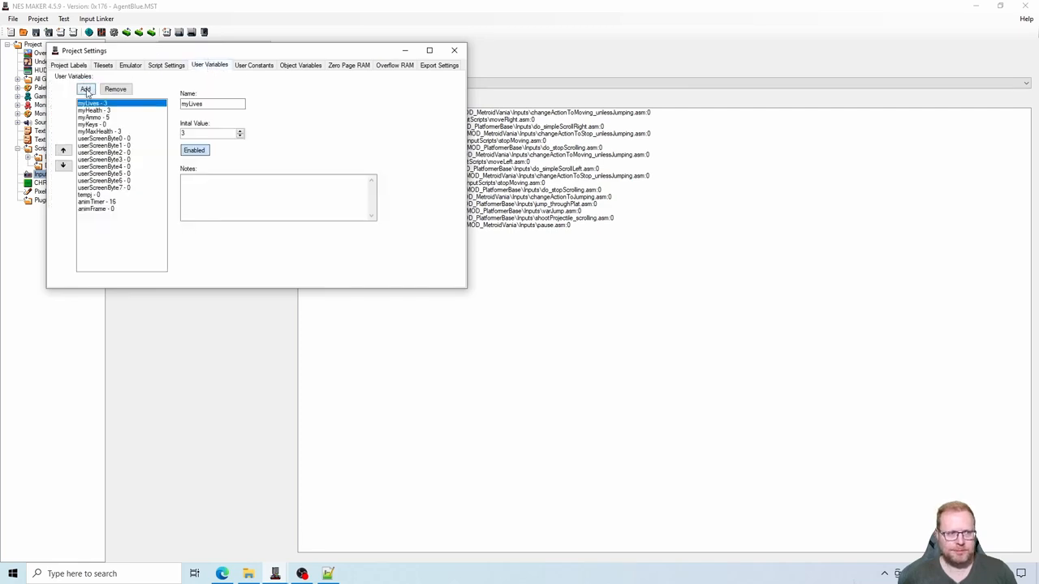
left_click(85, 88)
left_click(112, 216)
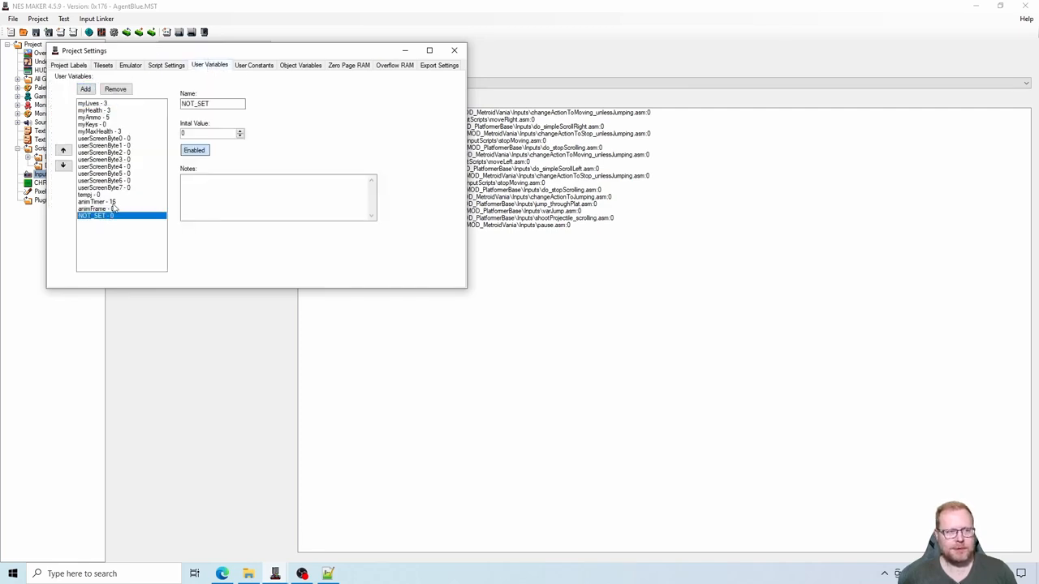
key("Tab")
key("BackSpace")
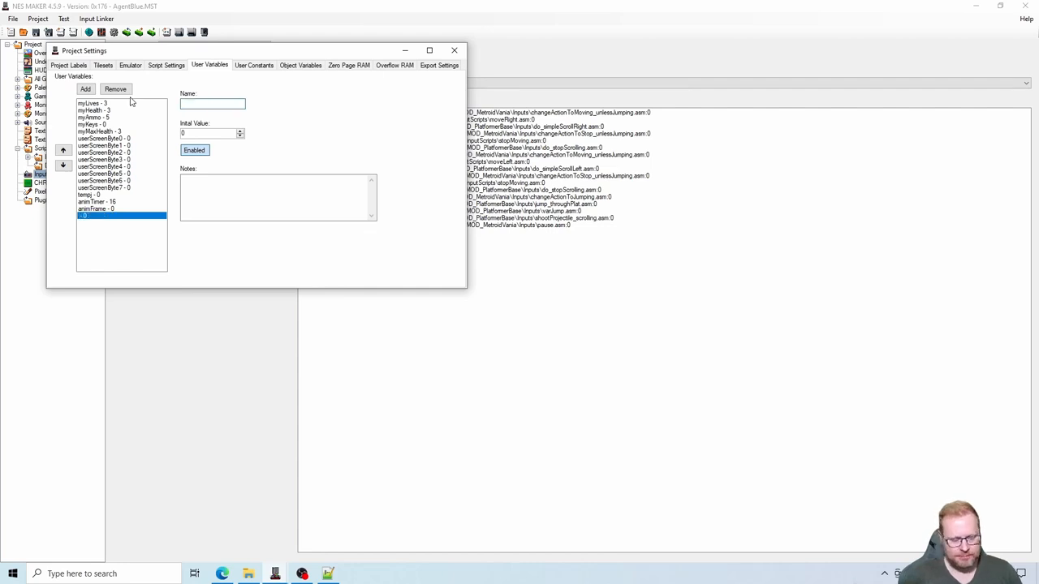
key("ctrl+v")
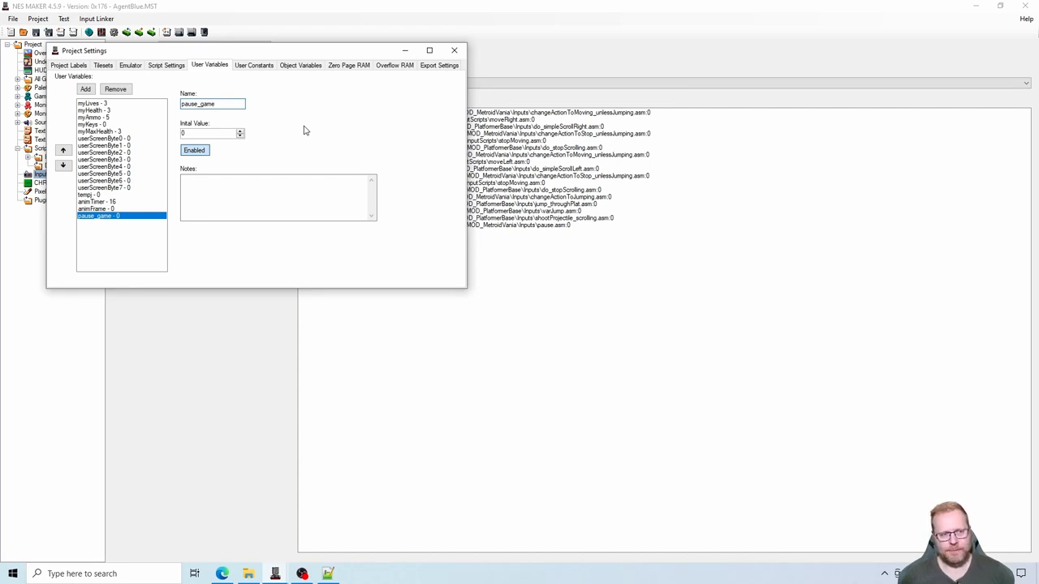
left_click(453, 52)
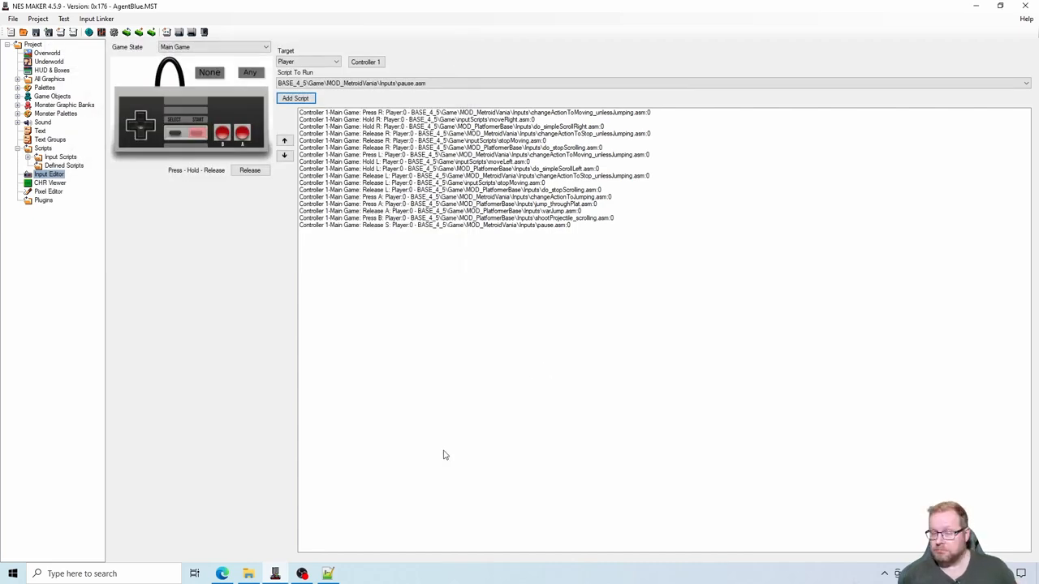
- Recheck the pause code in the forum thread, and build and run the project from NESmaker in the Mesen emulator
left_click(221, 574)
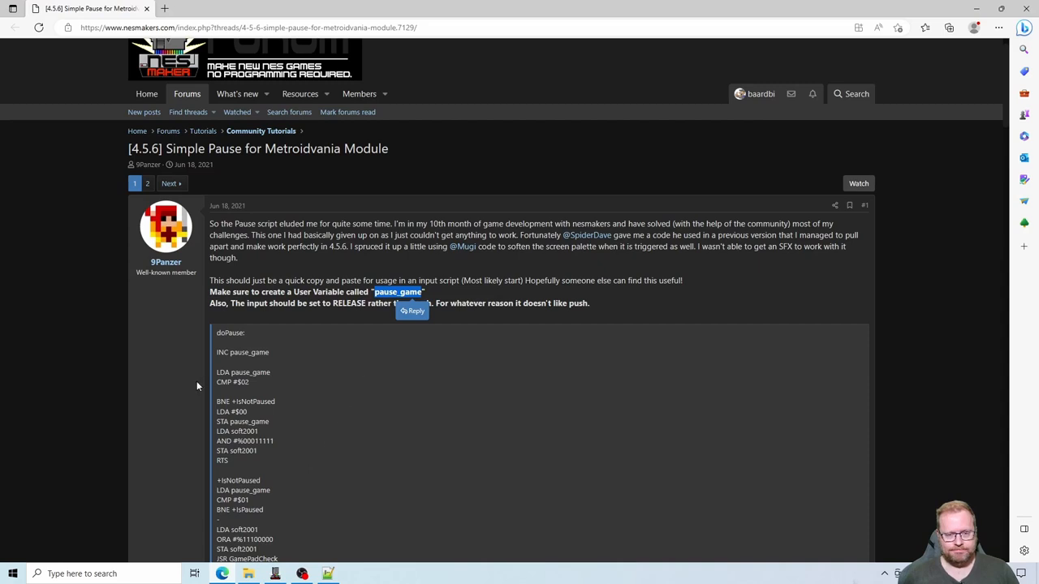
scroll(172, 384, "down", 3)
scroll(166, 387, "up", 2)
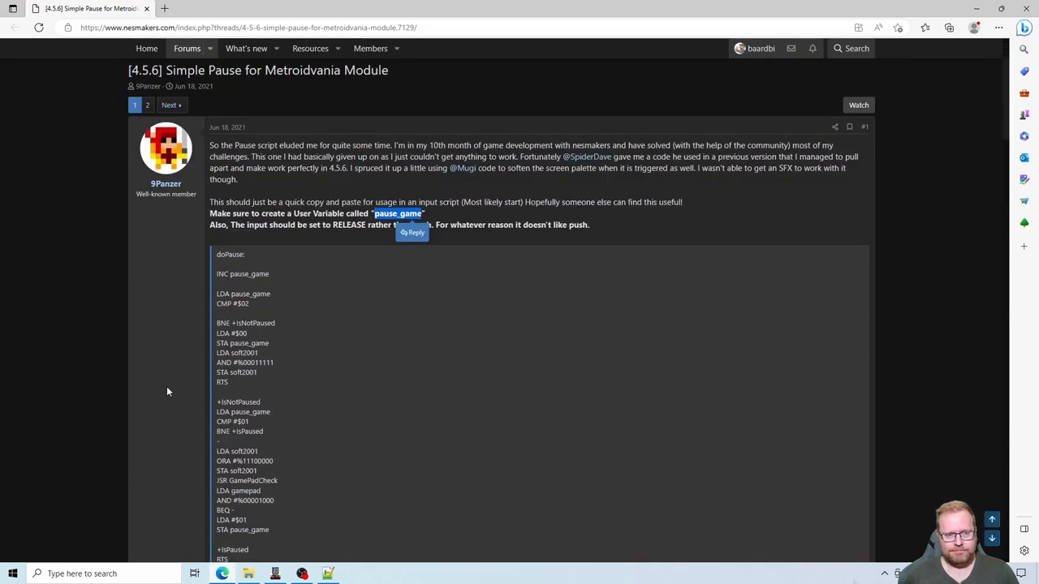
left_click(301, 573)
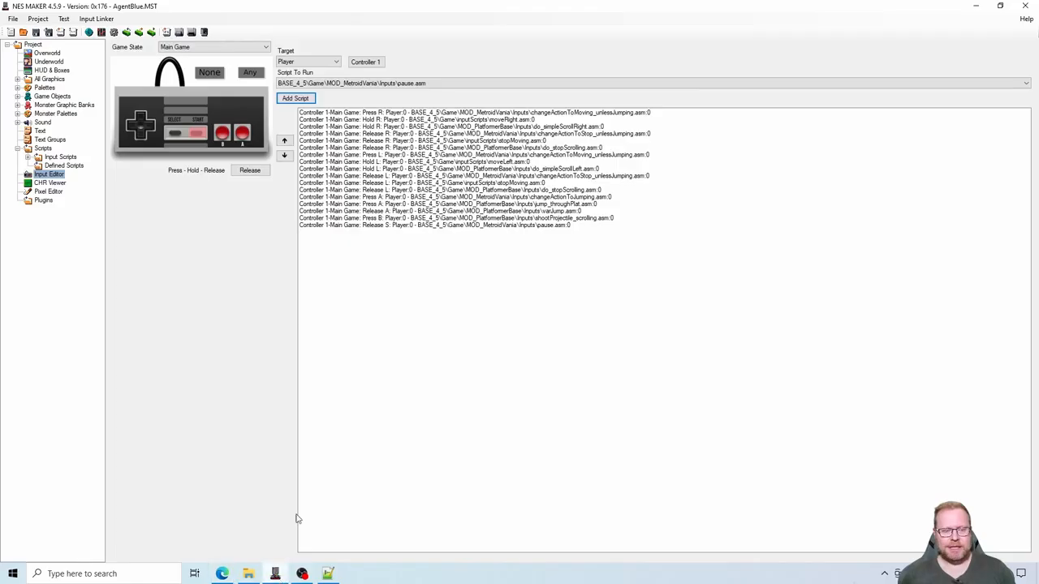
left_click(179, 33)
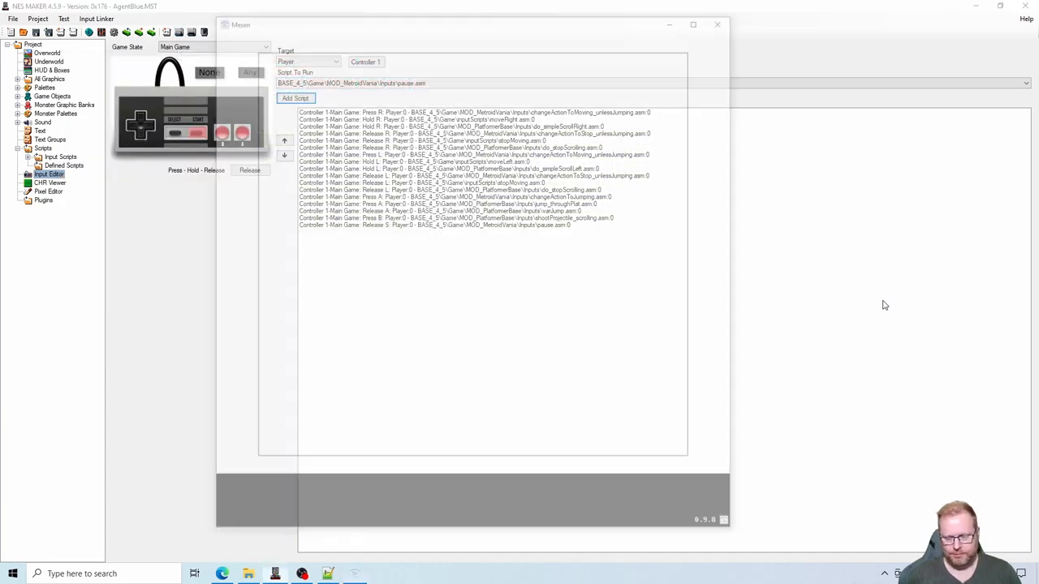
- Play-test the start of the level, jumping the player onto the first yellow platform and moving back and forth there
key("Right")
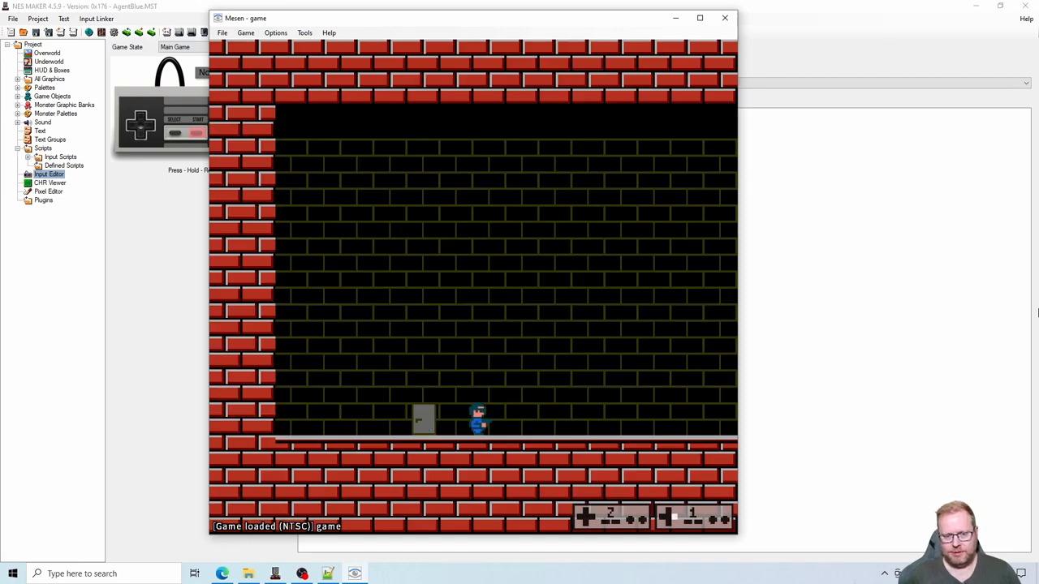
key("Right")
key("s")
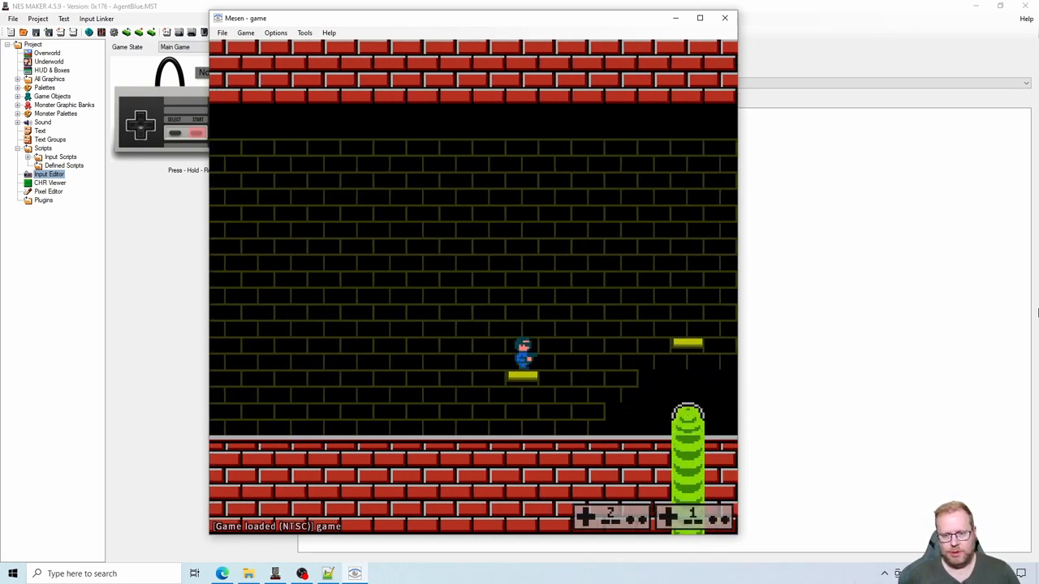
key("Right")
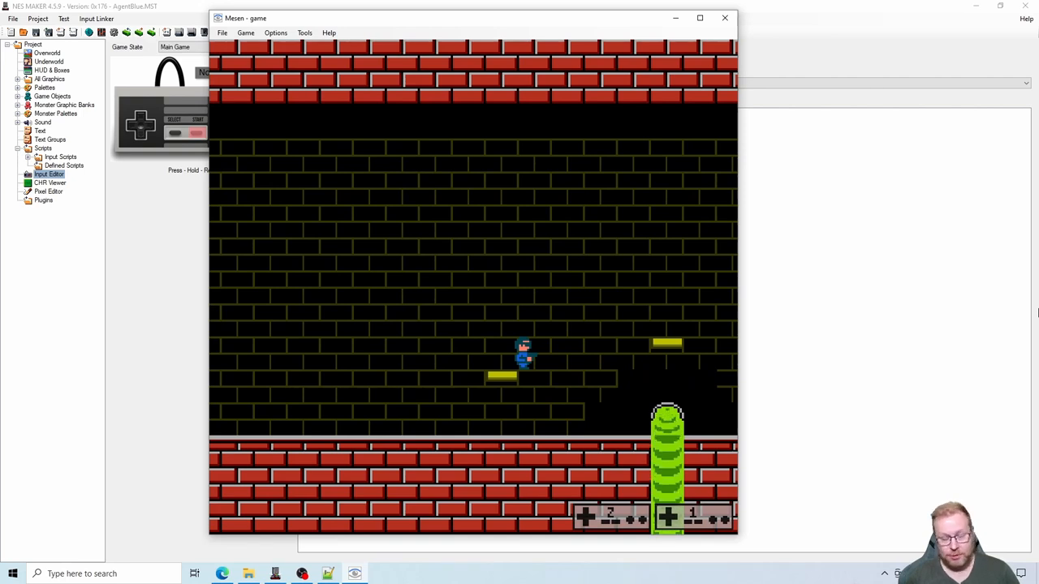
key("Left")
key("Right")
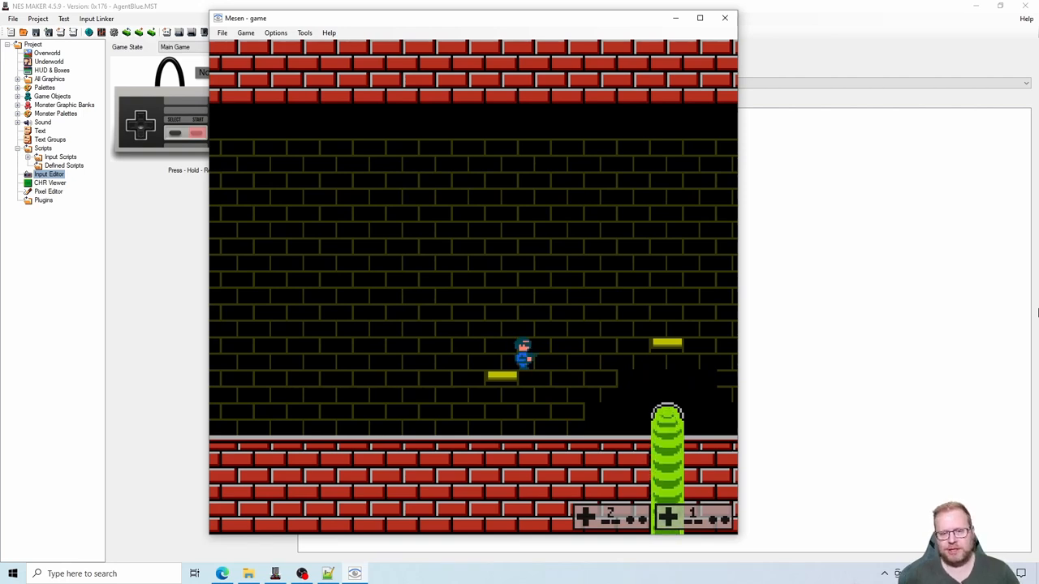
key("Left")
key("Right")
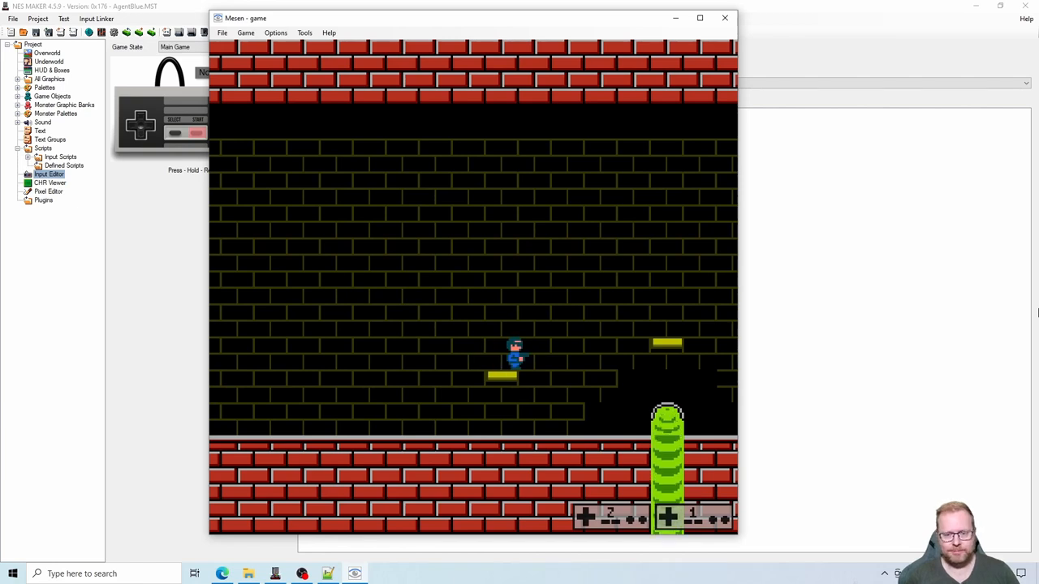
key("Right")
key("s")
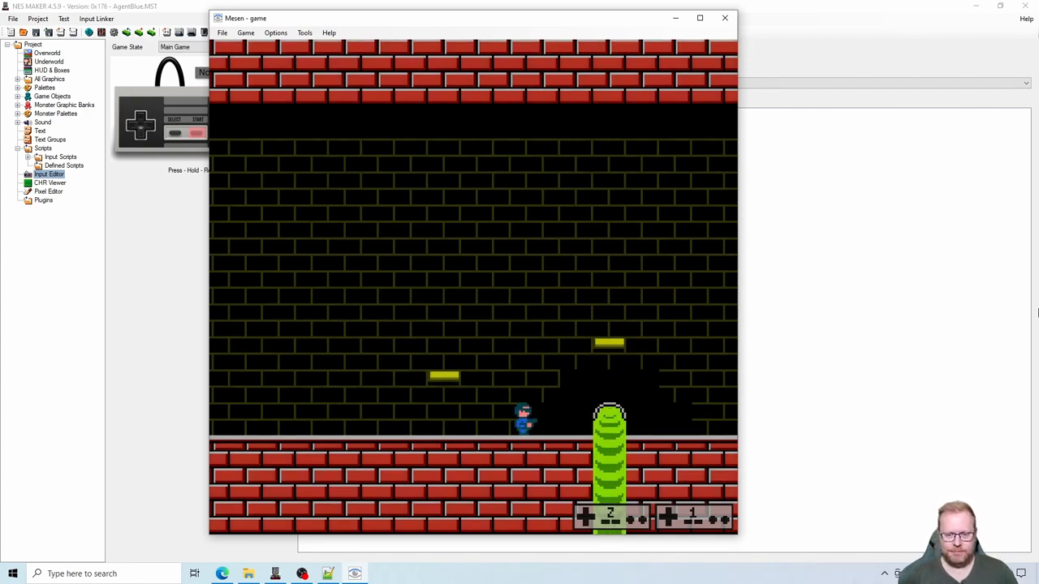
- Play-test the level further, running and jumping over the green hazard and the yellow ramps to the yellow crates past the girder column
key("Left")
key("s")
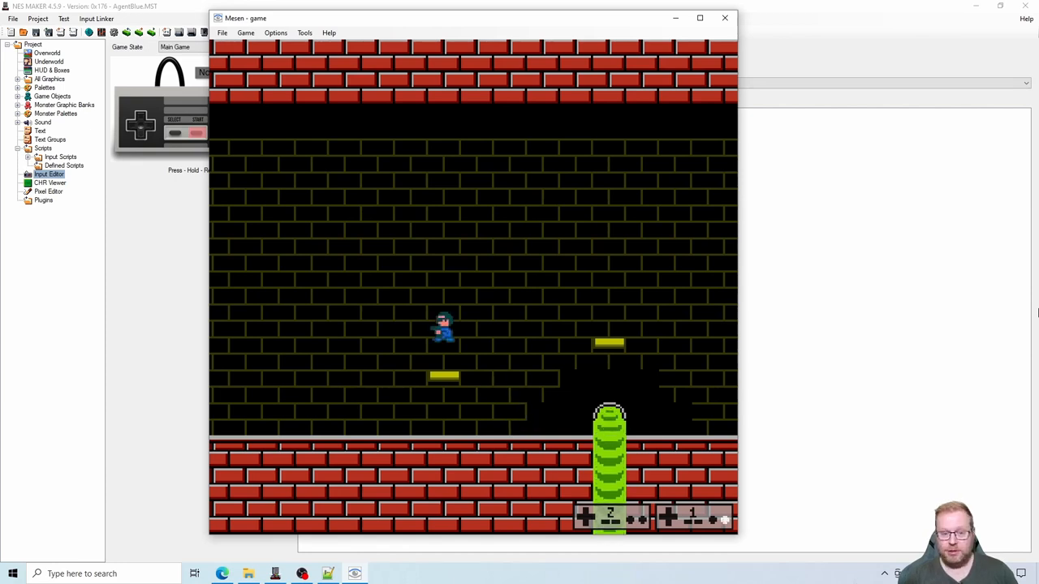
key("Right")
key("s")
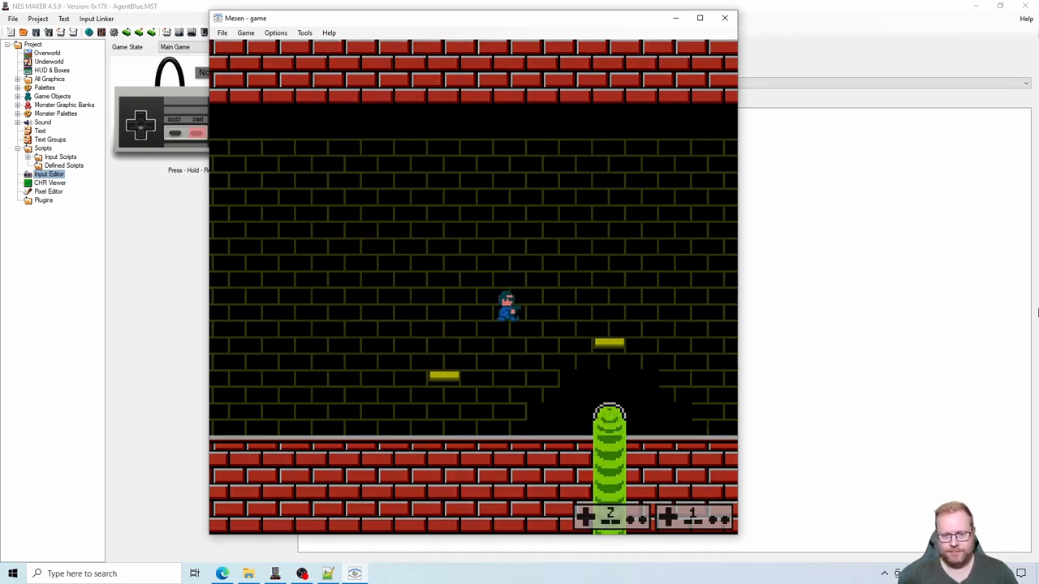
key("Right")
key("s")
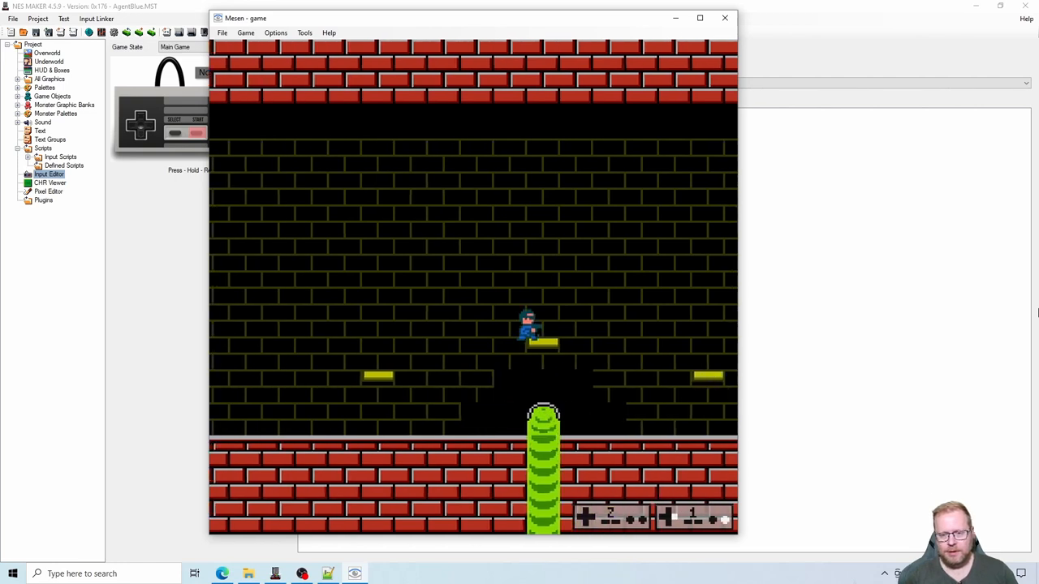
key("s")
key("Right")
key("s")
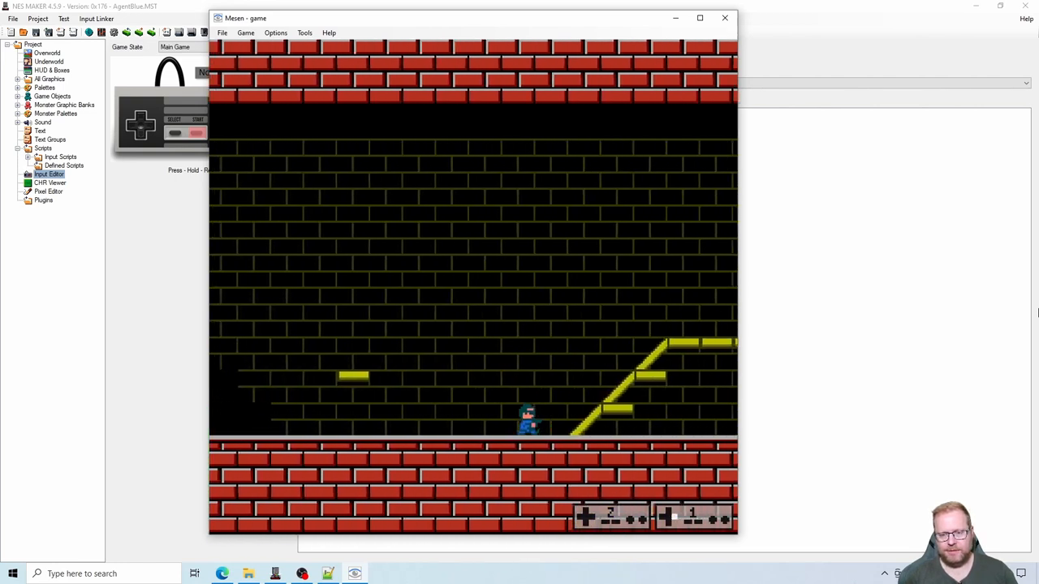
key("Right")
key("s")
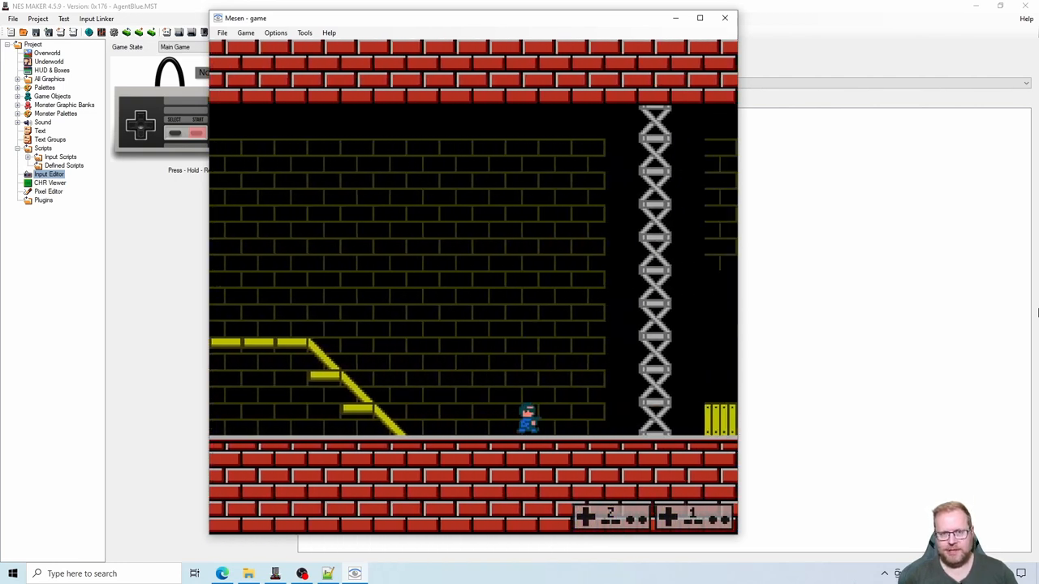
key("Right")
key("s")
- Move the player back past the girder column and up onto the flat top of the yellow ramp structure
key("s")
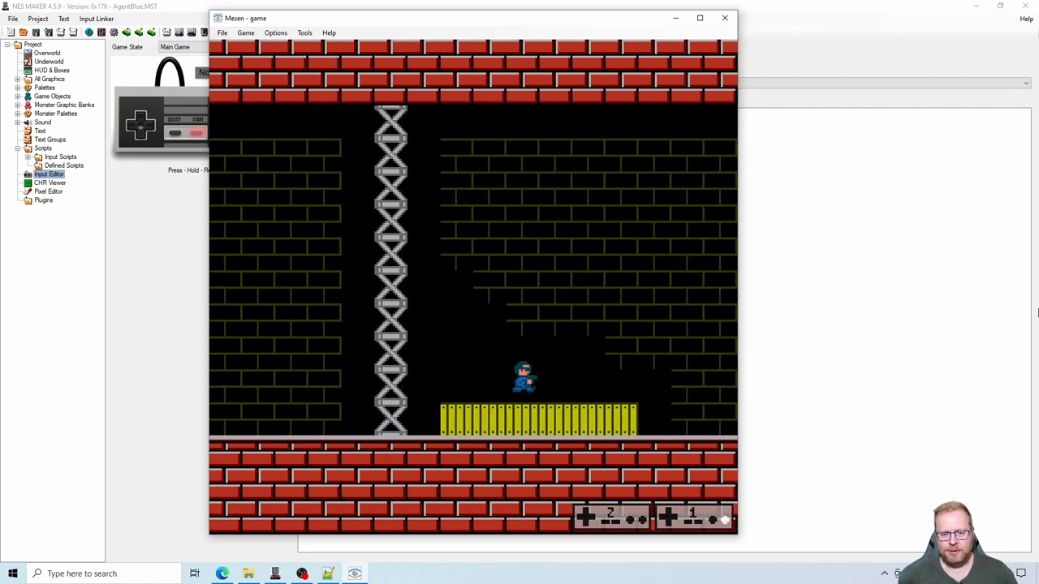
key("Left")
key("s")
key("Left")
key("s")
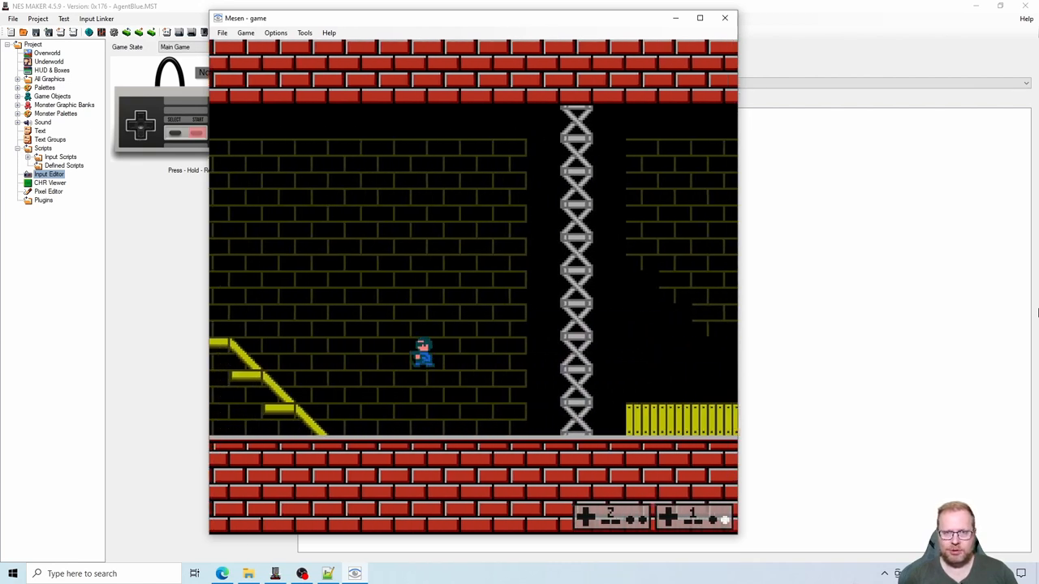
key("Right")
key("s")
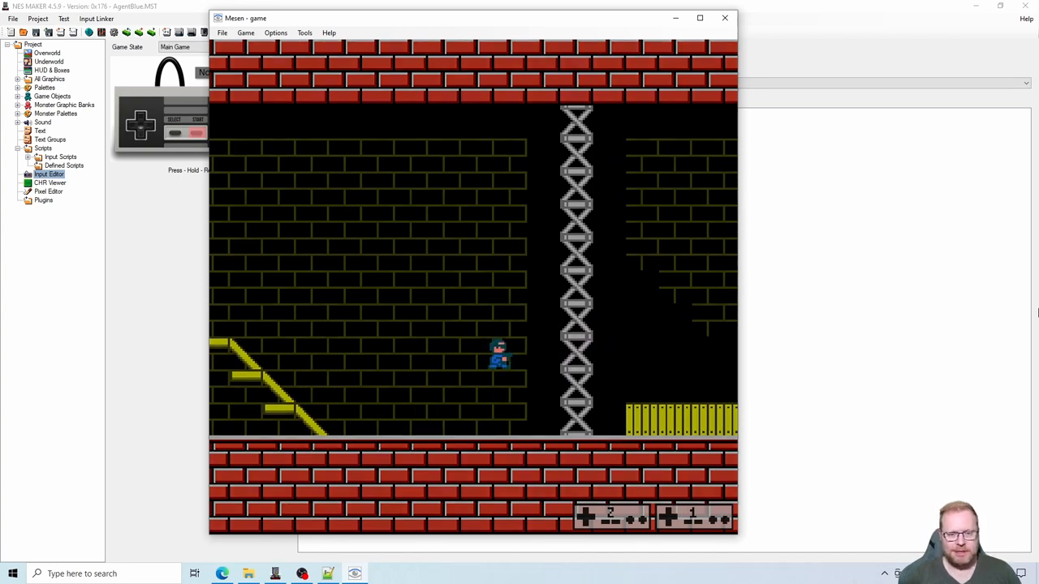
key("Left")
key("s")
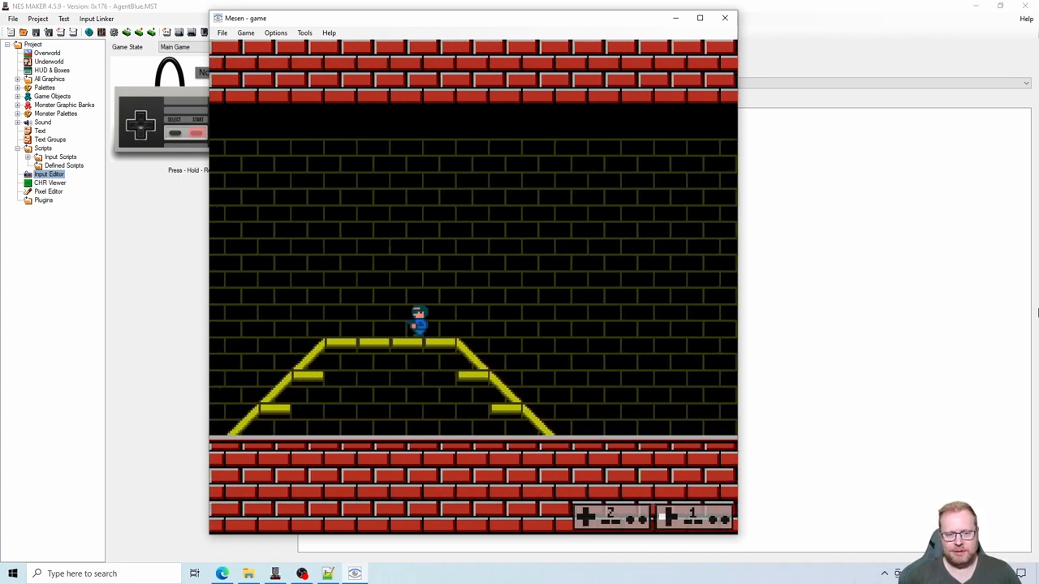
- Play-test moving and jumping the player off the yellow ramp back toward the green hazard, and close the emulator
key("Left")
key("s")
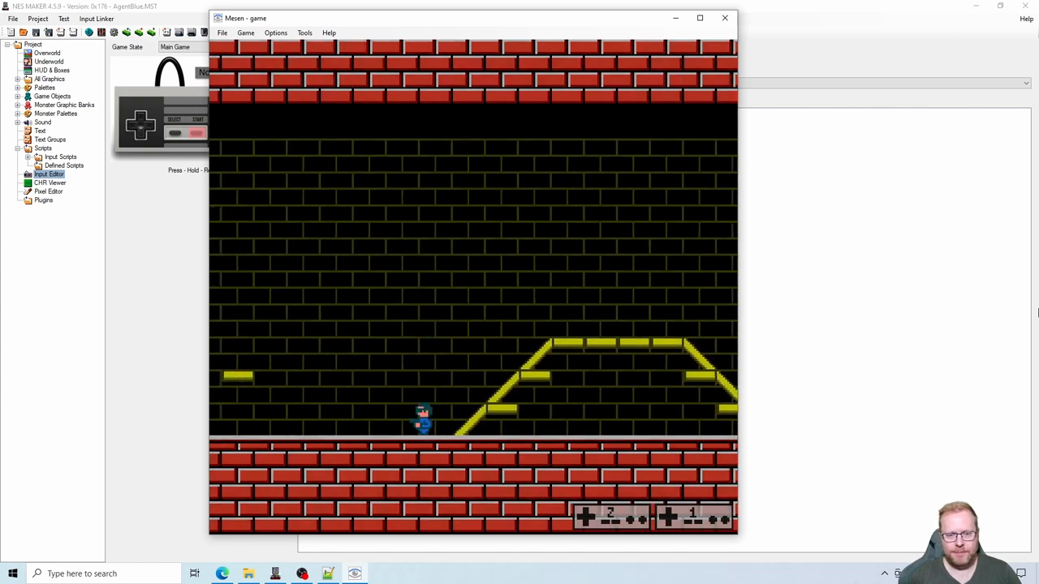
key("Left")
key("s")
key("s")
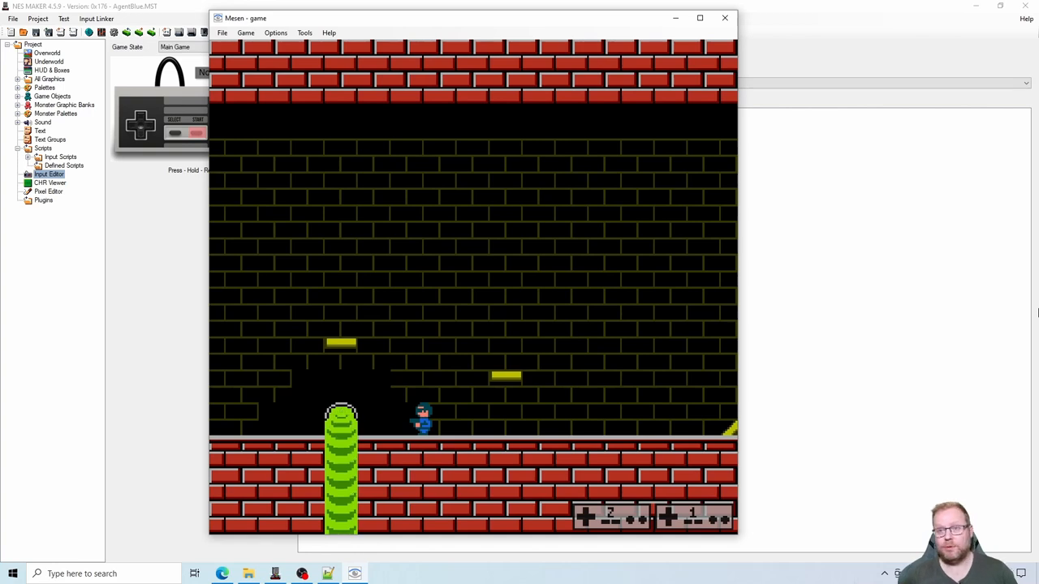
left_click(724, 17)
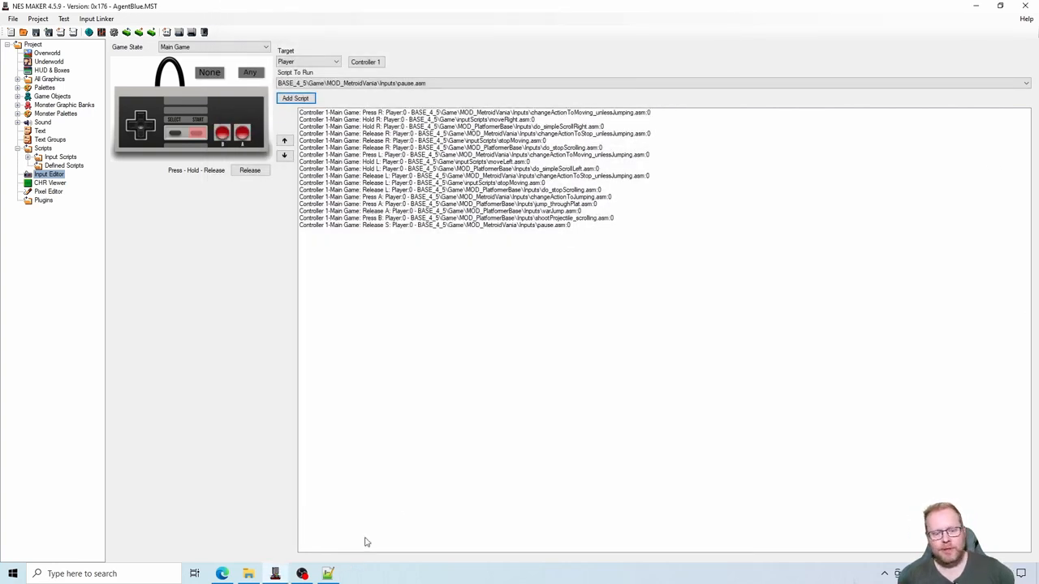
- Review the Simple Pause post in the forum thread and return to NESmaker's Overworld map
left_click(222, 574)
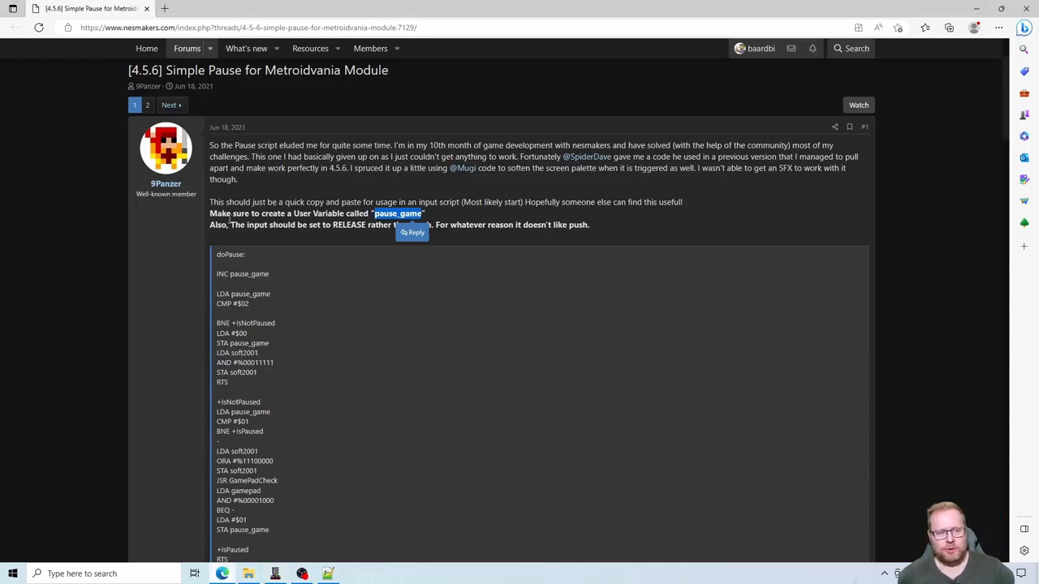
left_click(186, 289)
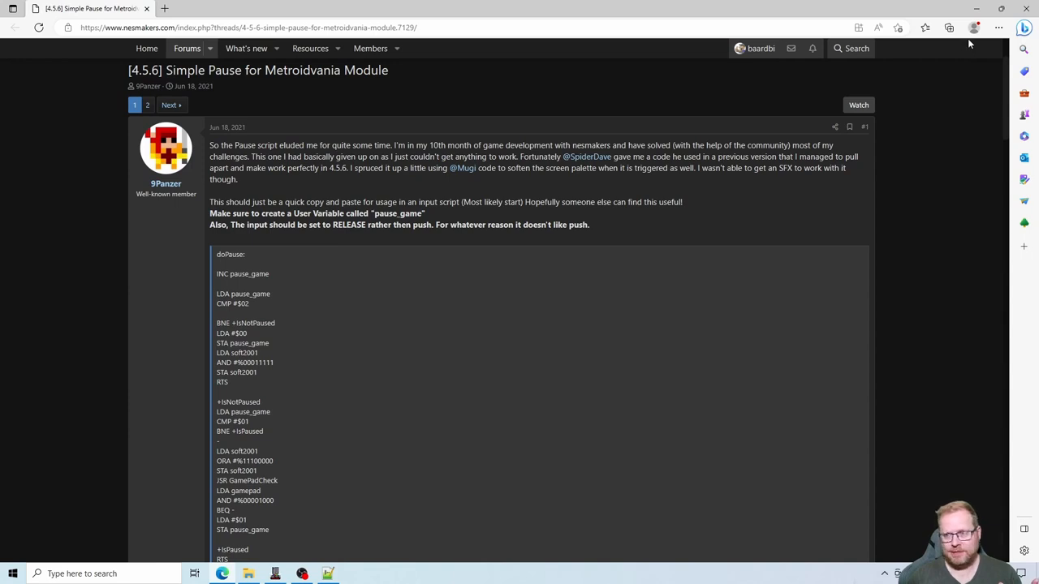
left_click(977, 10)
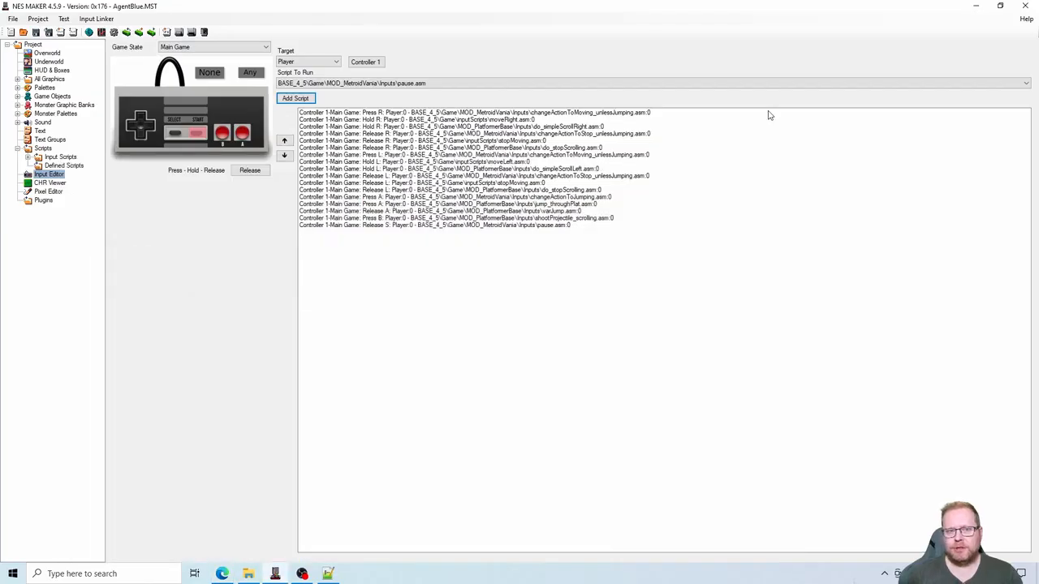
left_click(45, 53)
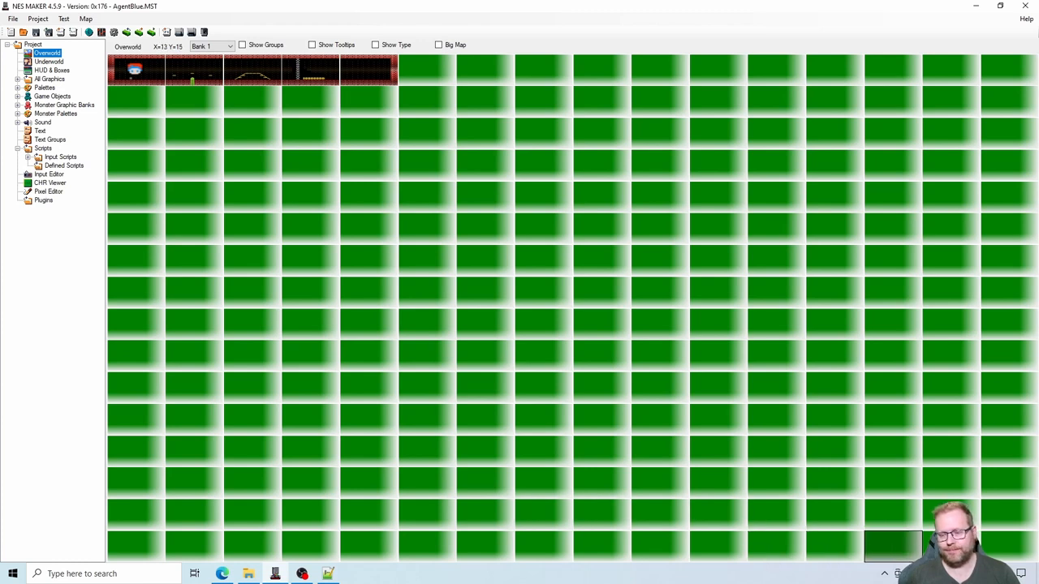
left_click(885, 574)
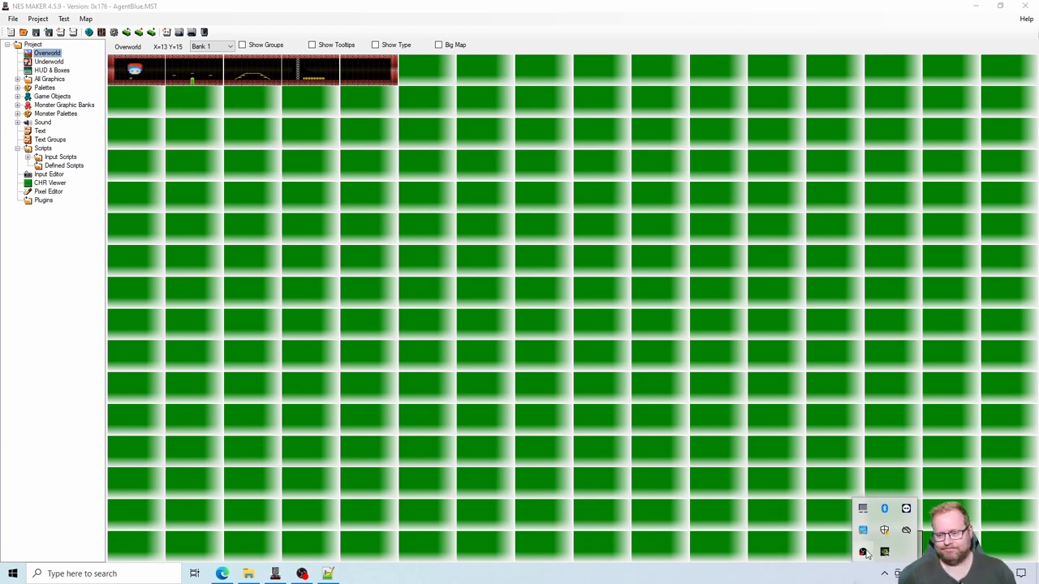
right_click(862, 551)
left_click(882, 492)
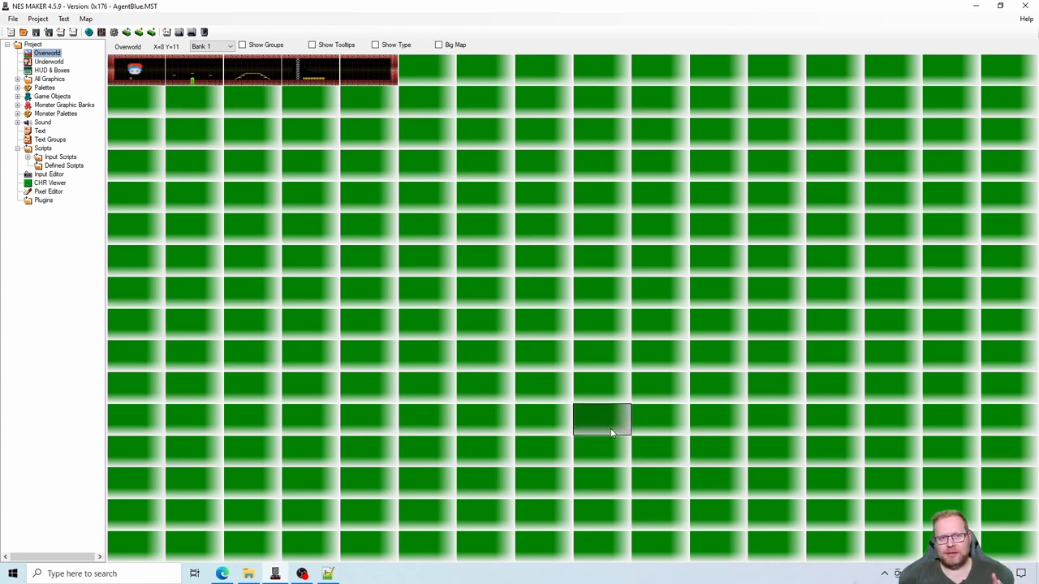
- Open the fourth Overworld screen and place a column of red brick tiles at the far end of the yellow crates, extending into the floor
double_click(322, 78)
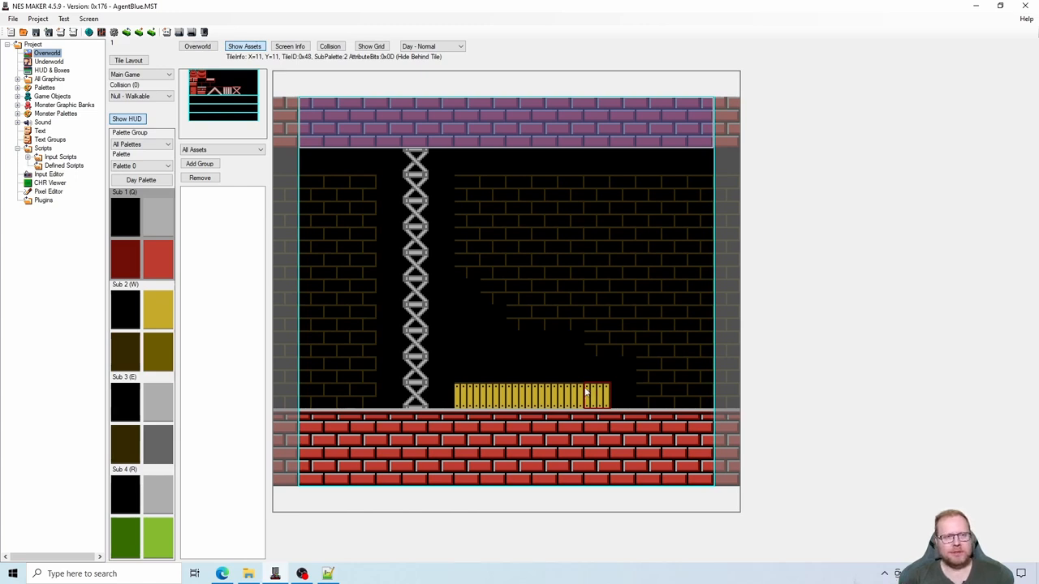
left_click(201, 93)
left_click(621, 365)
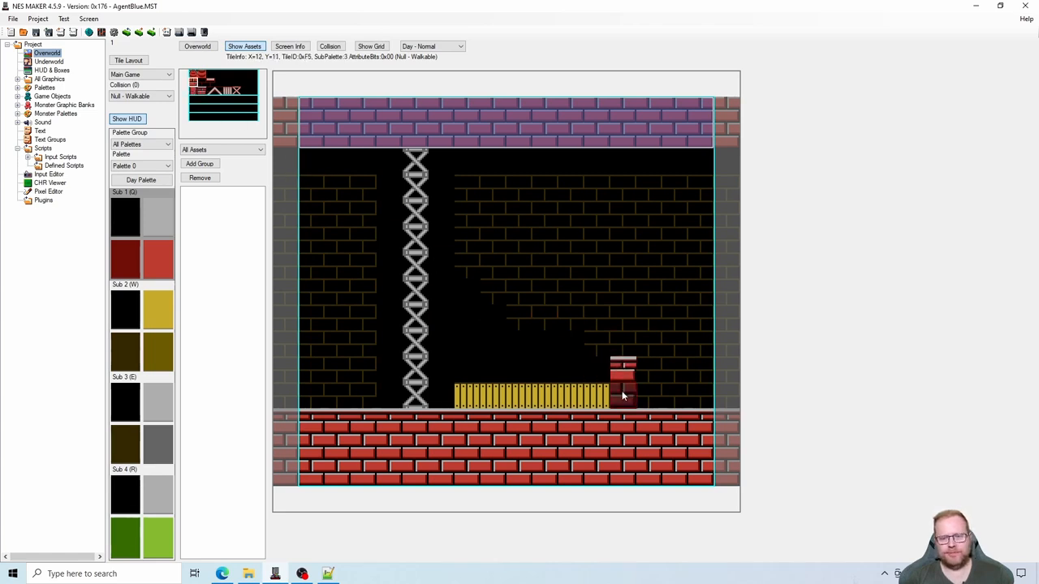
left_click(622, 394)
left_click(621, 415)
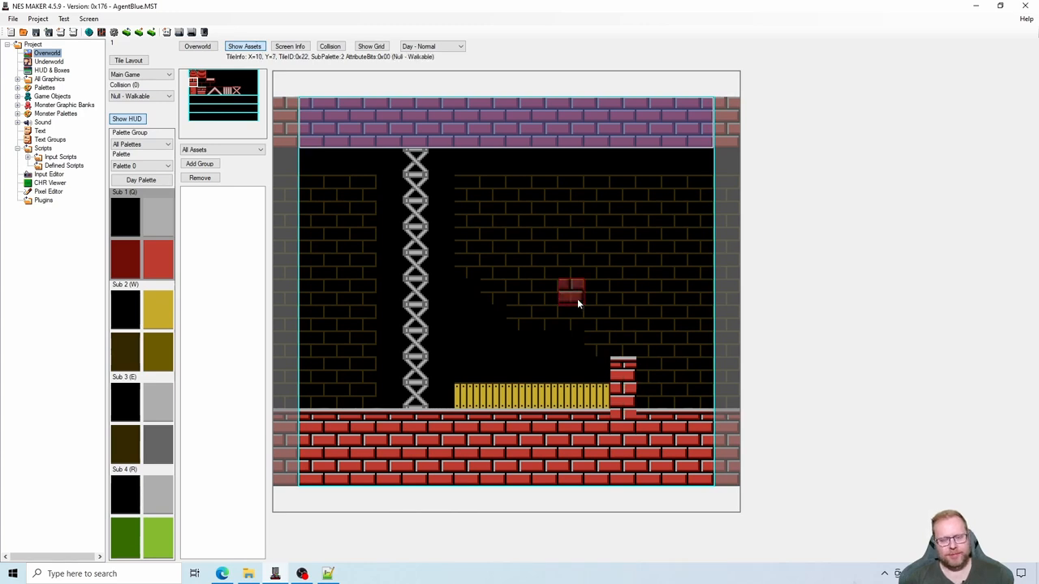
key("Escape")
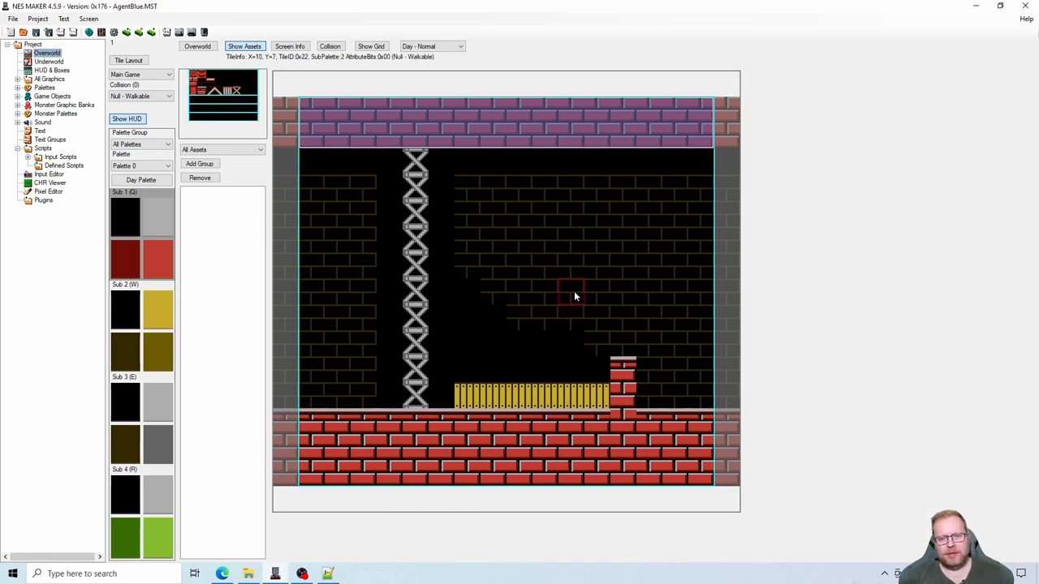
- Set the collision of the brick pillar's two tiles above the floor to Solid
left_click(330, 46)
left_click(162, 98)
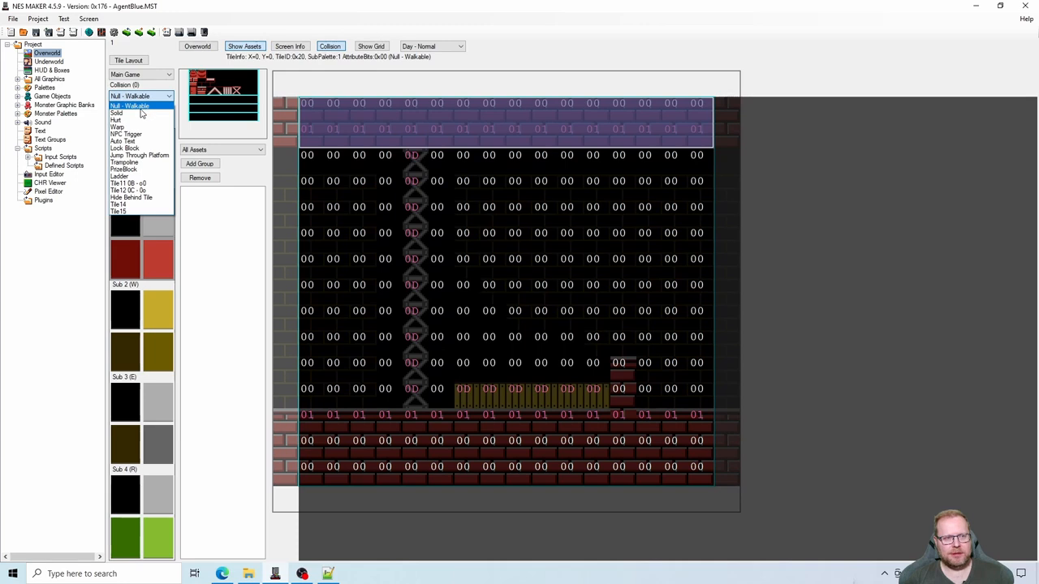
left_click(143, 113)
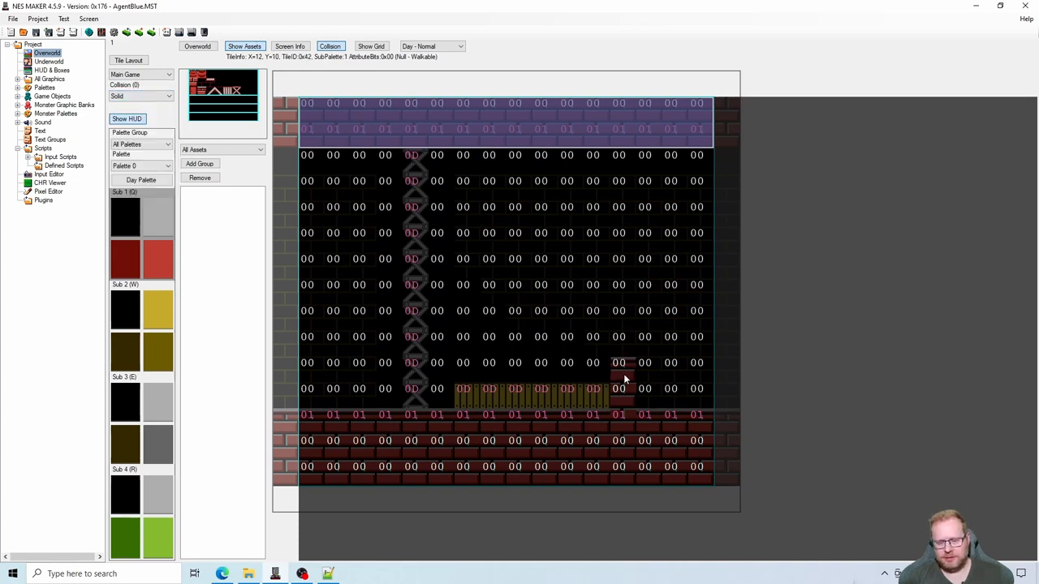
left_click_drag(623, 374, 620, 388)
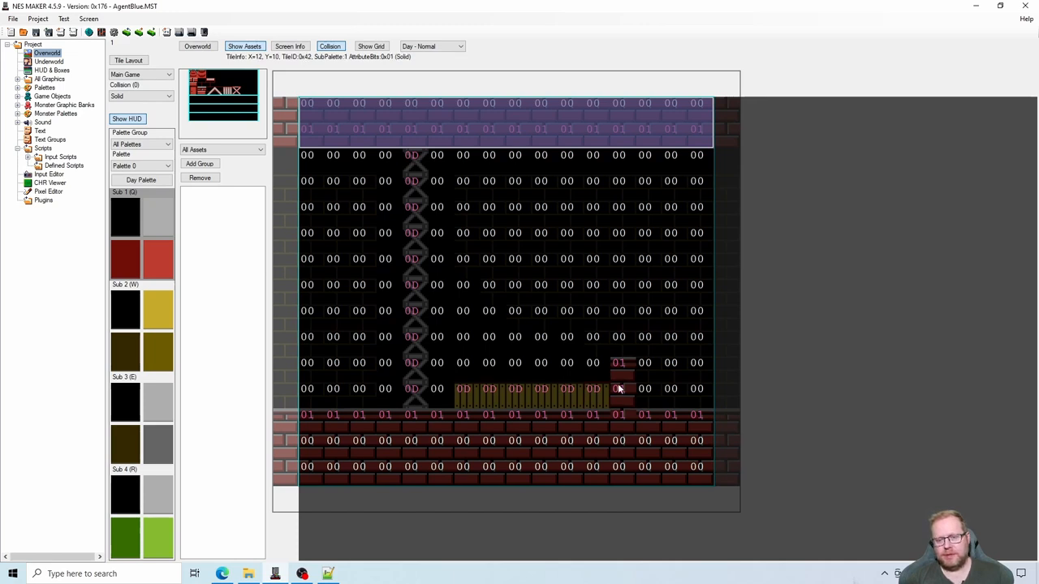
left_click(329, 47)
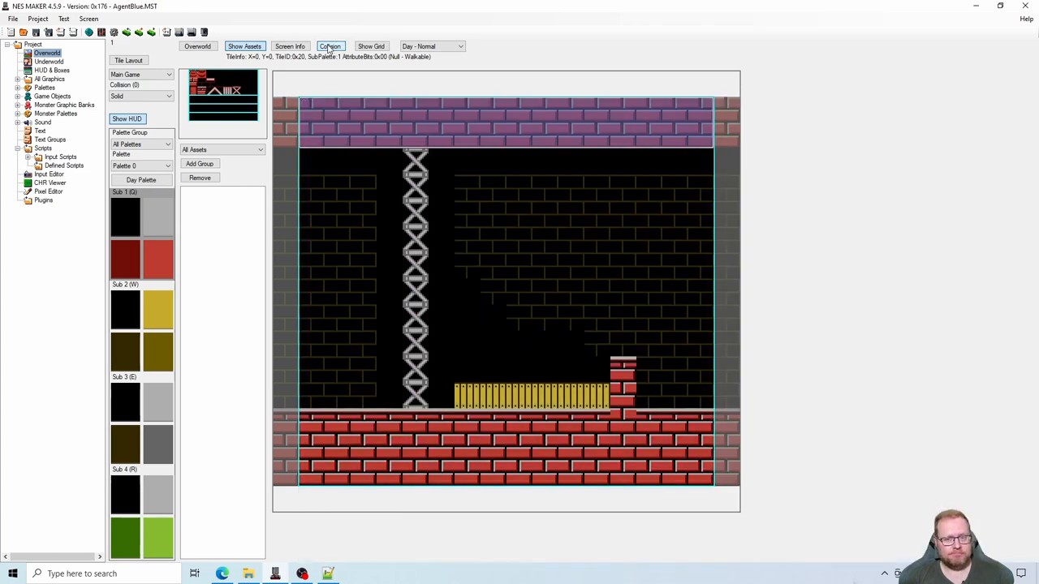
- Export and test the game in Mesen, running and jumping the player through the level to the yellow crates past the girder column
left_click(180, 33)
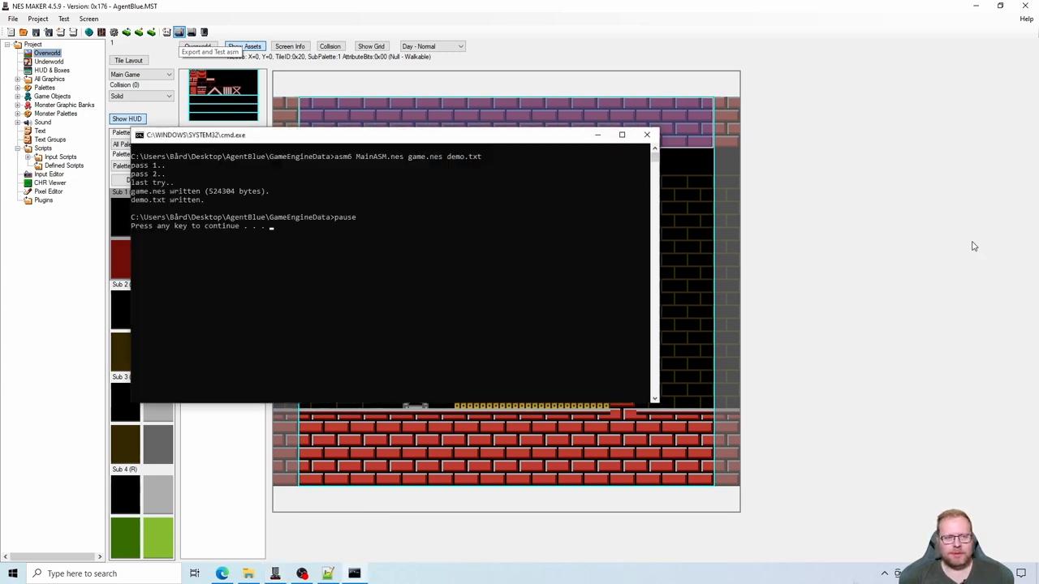
key("Return")
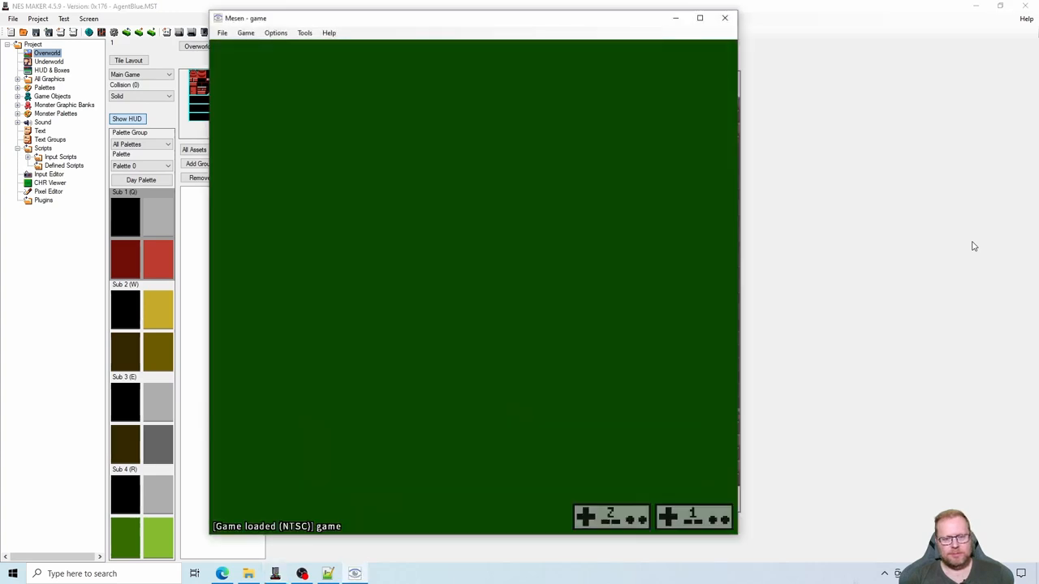
key("Right")
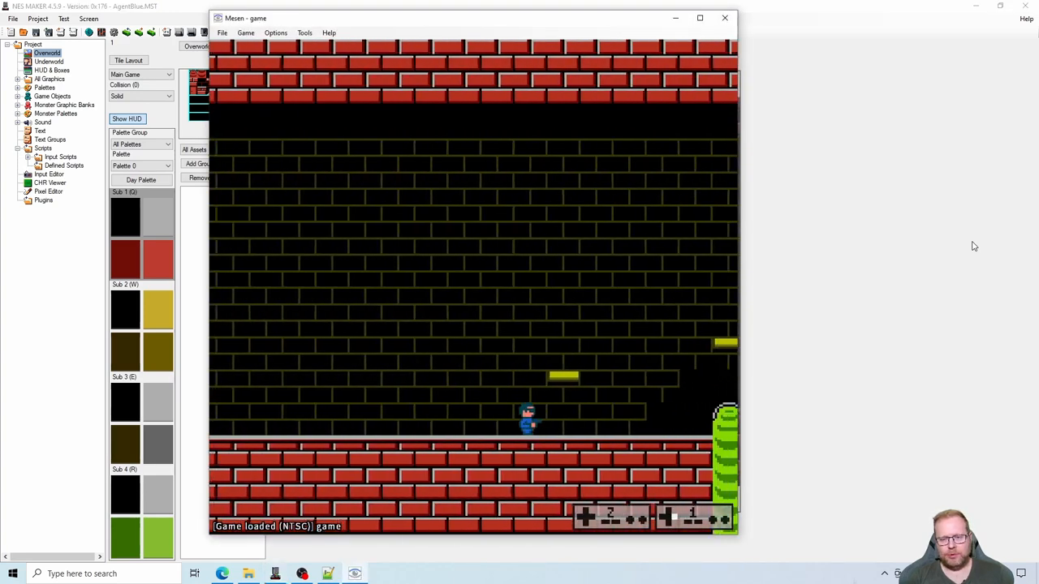
key("s")
key("Right")
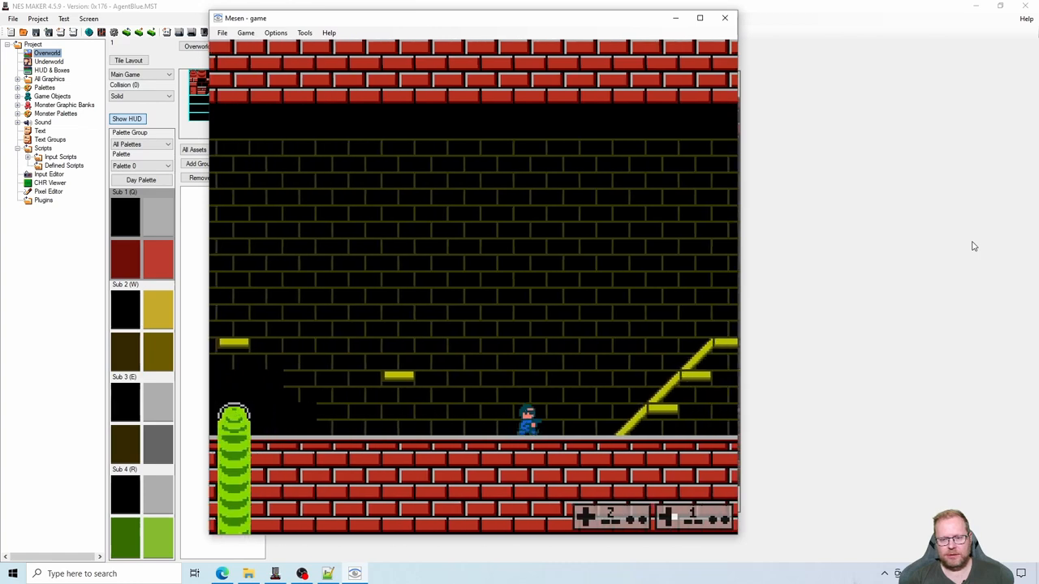
key("s")
key("Right")
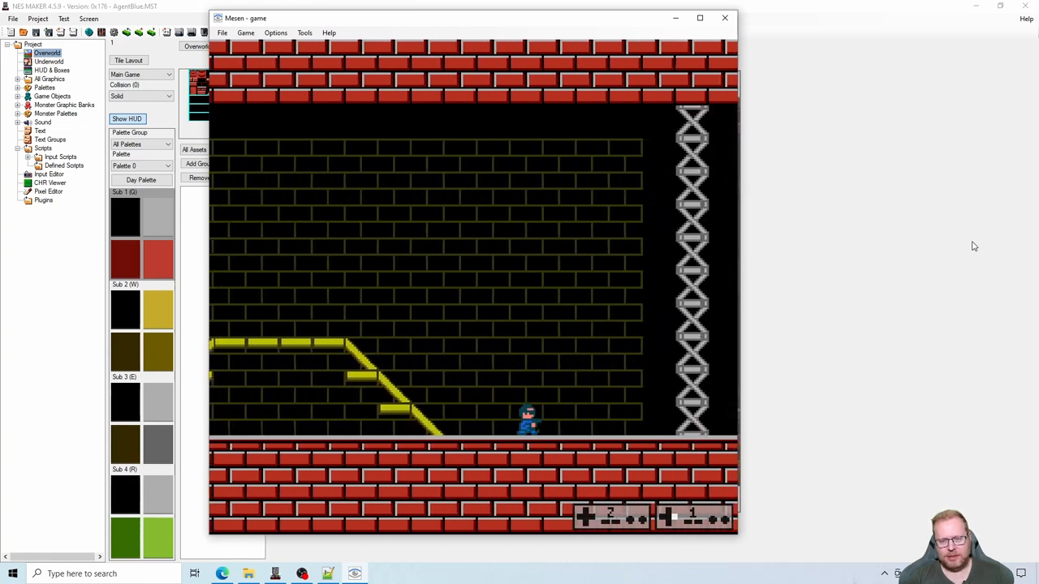
key("Right")
key("s")
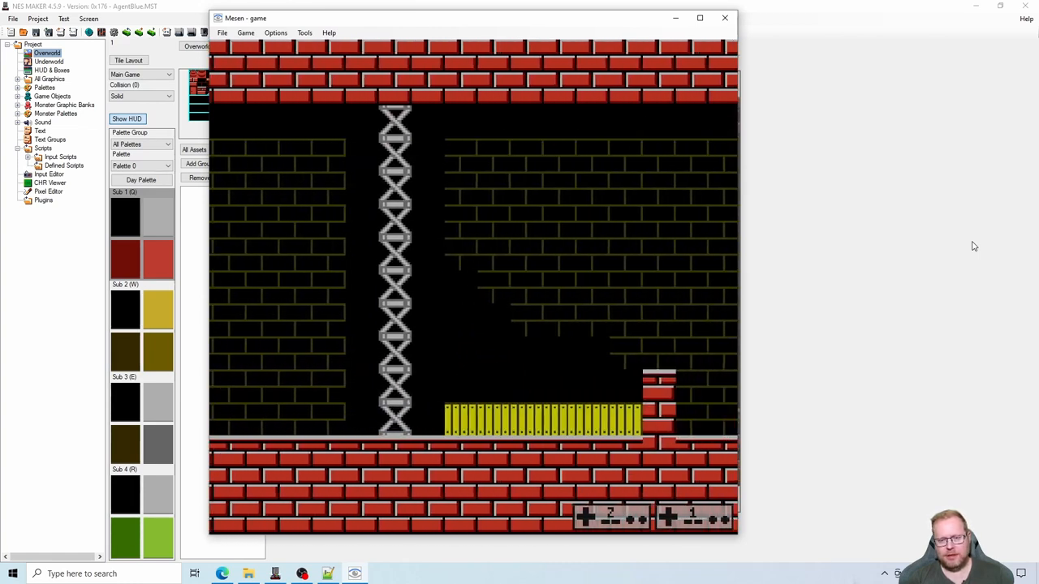
- Play-test walking the player in and out behind the yellow crates and up to the brick pillar
key("s")
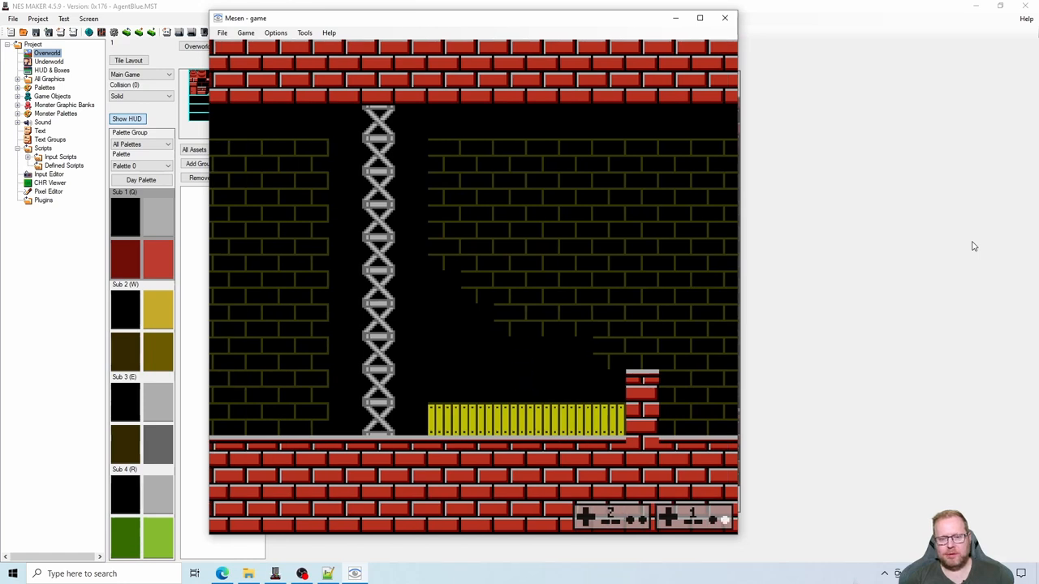
key("Right")
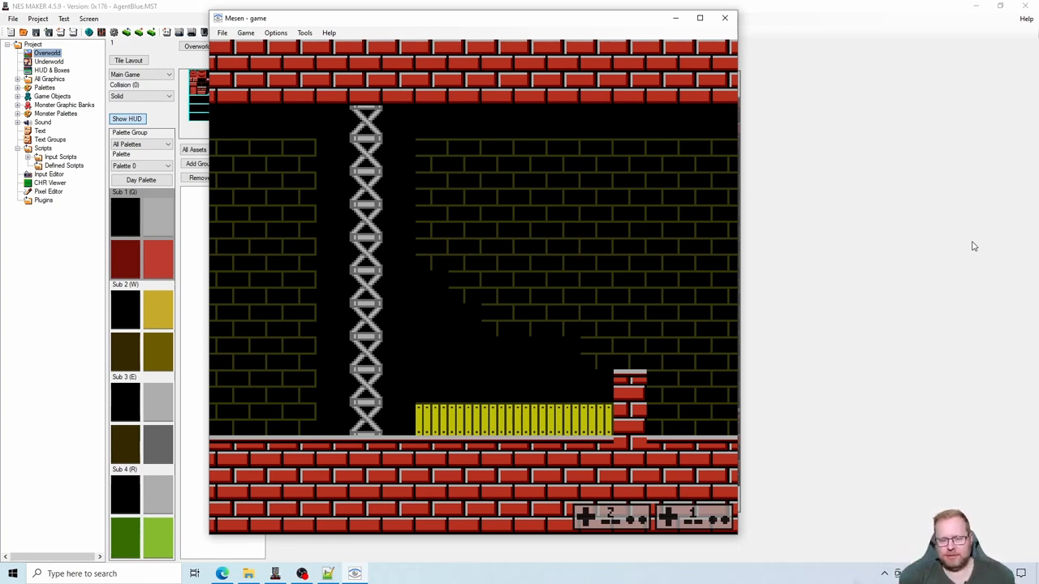
key("Left")
key("Right")
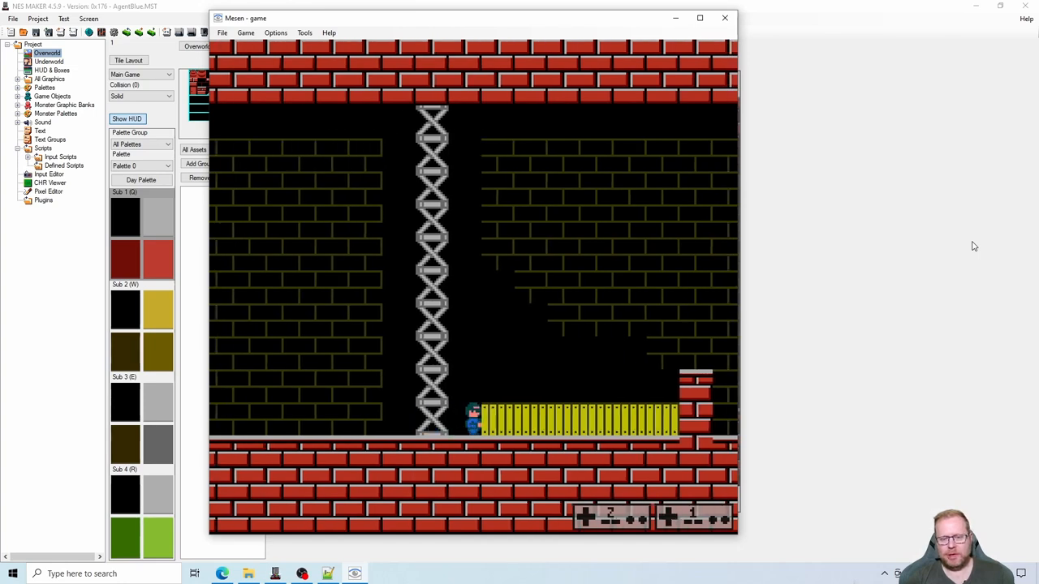
key("Right")
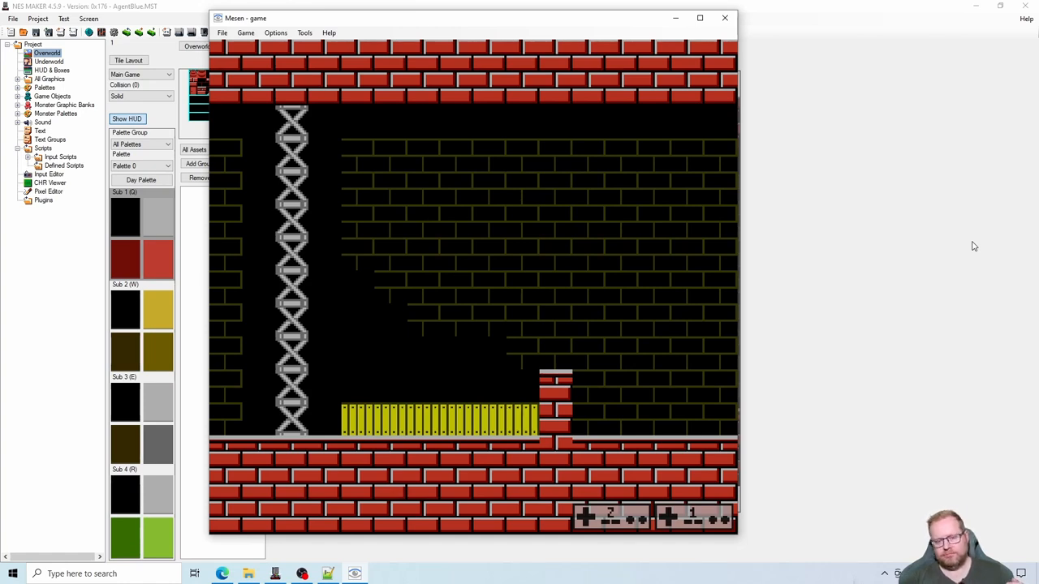
- Play-test jumping the player up from behind the yellow crates and returning toward the brick pillar
key("s")
key("Left")
key("s")
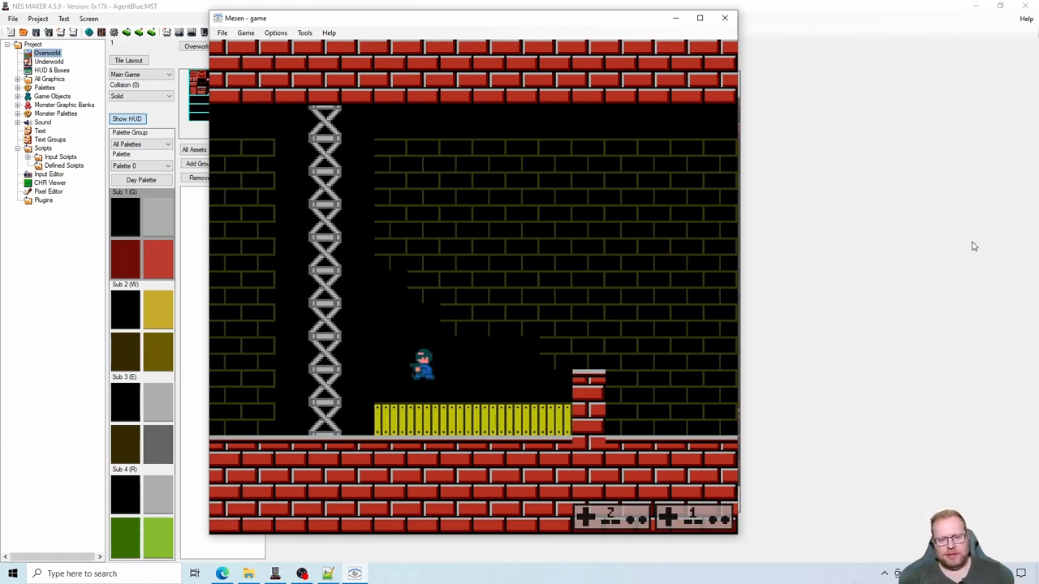
key("Right")
key("s")
key("Right")
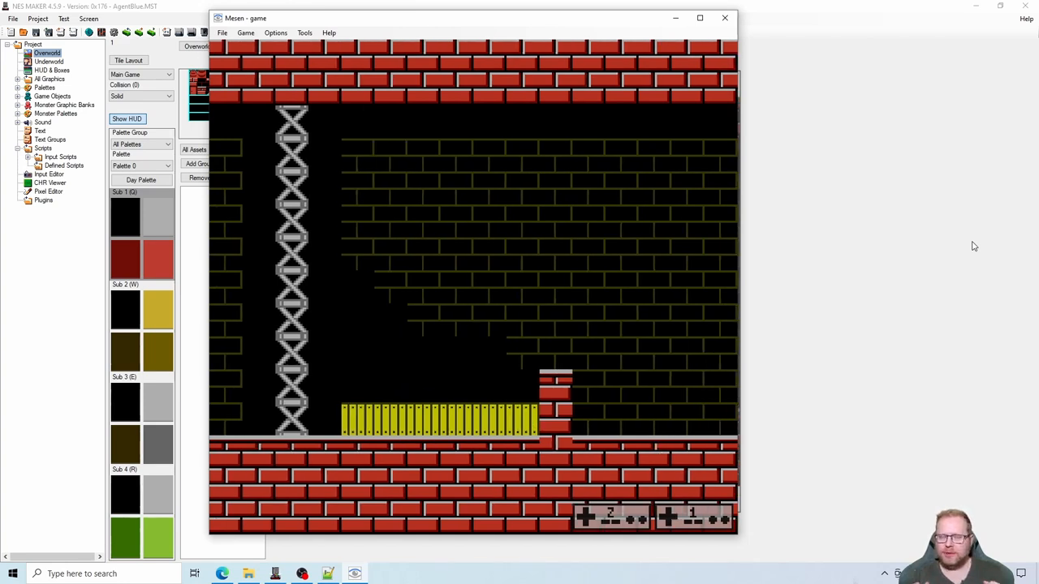
key("Left")
key("s")
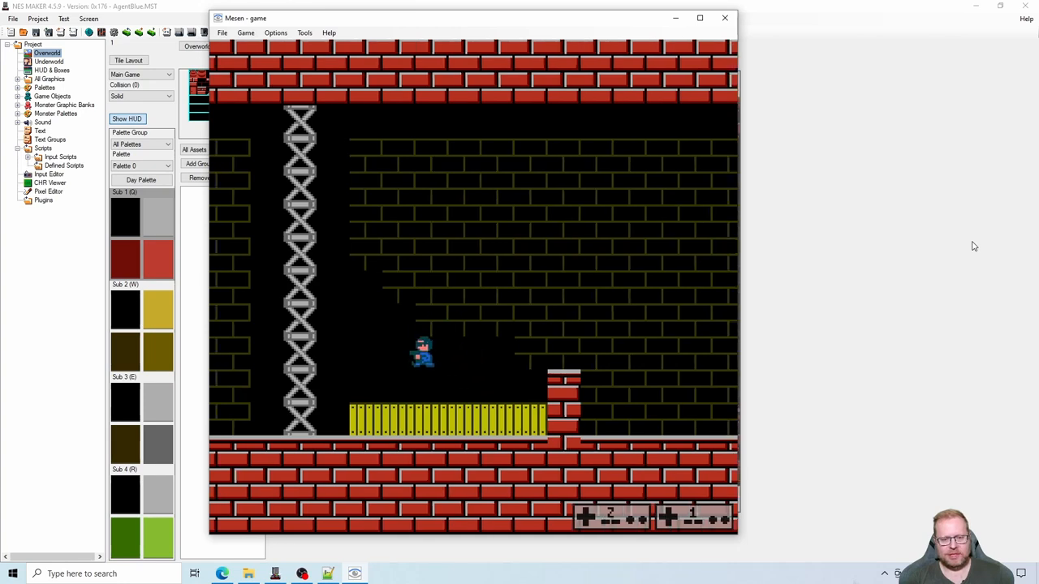
key("Right")
key("Right")
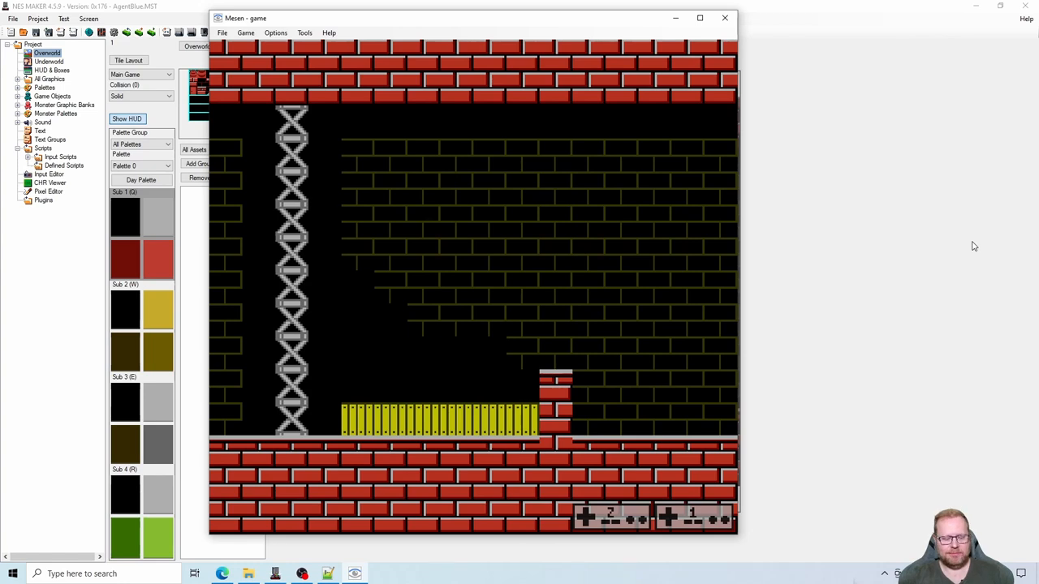
- Play-test small moves and a jump with the player hidden behind the crates beside the brick pillar
key("Right")
key("Left")
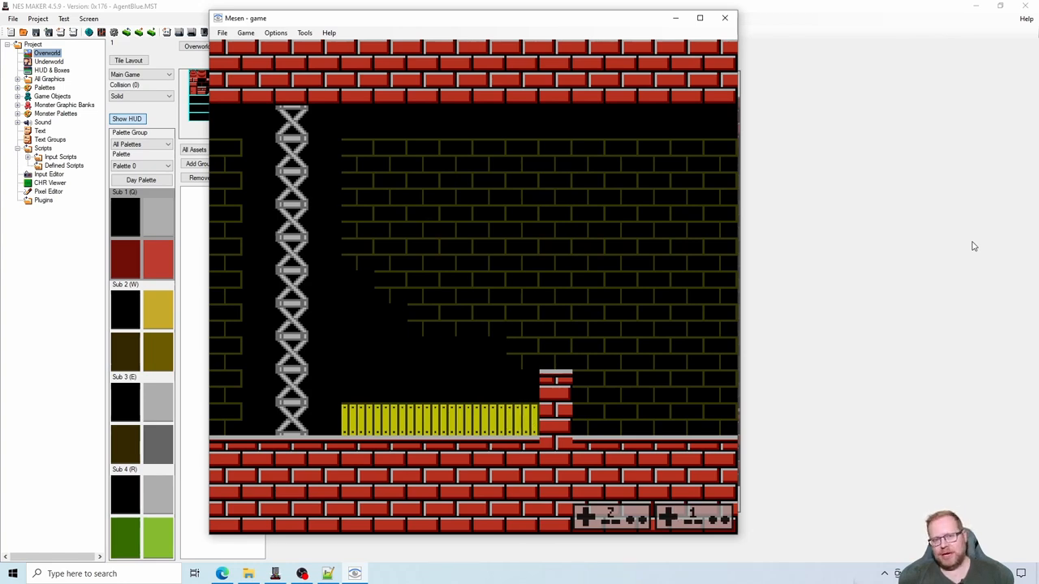
key("s")
key("Right")
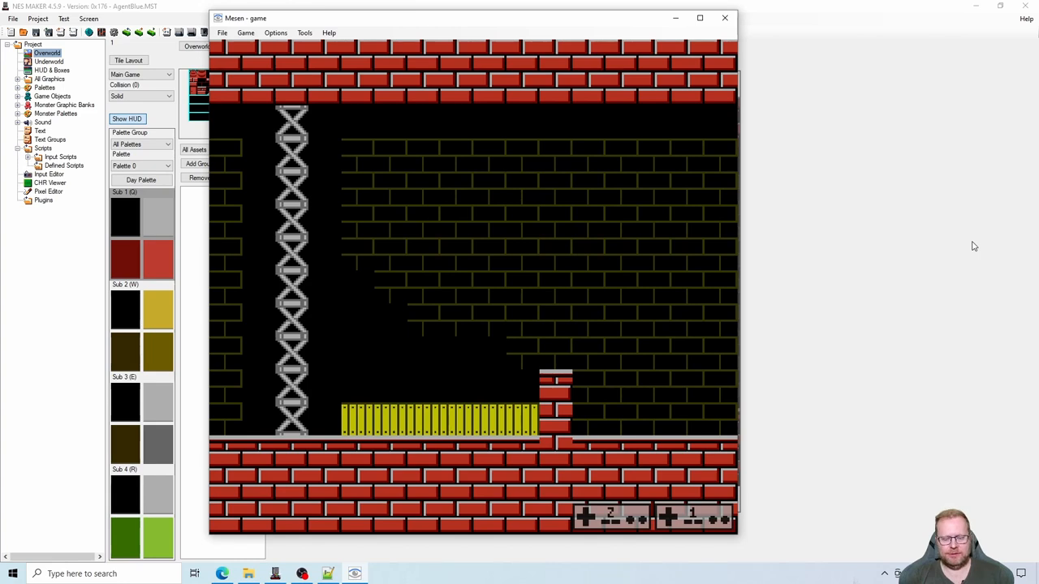
key("Right")
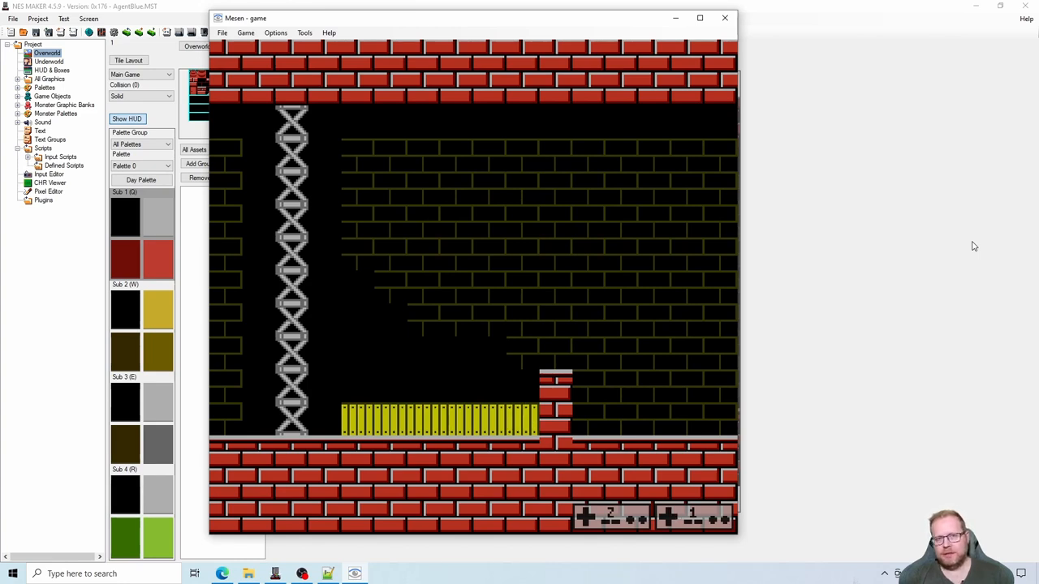
key("Left")
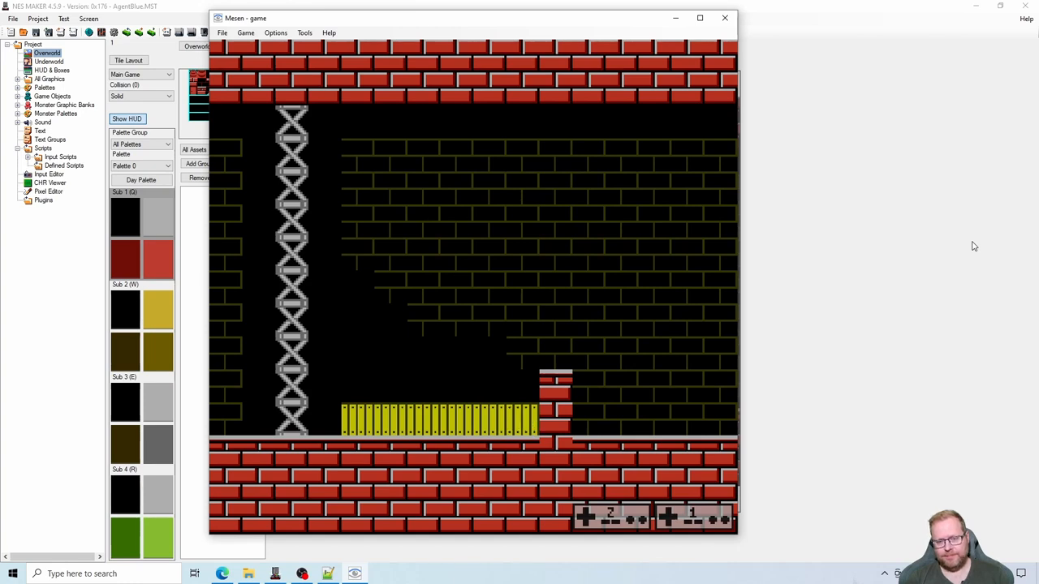
key("Left")
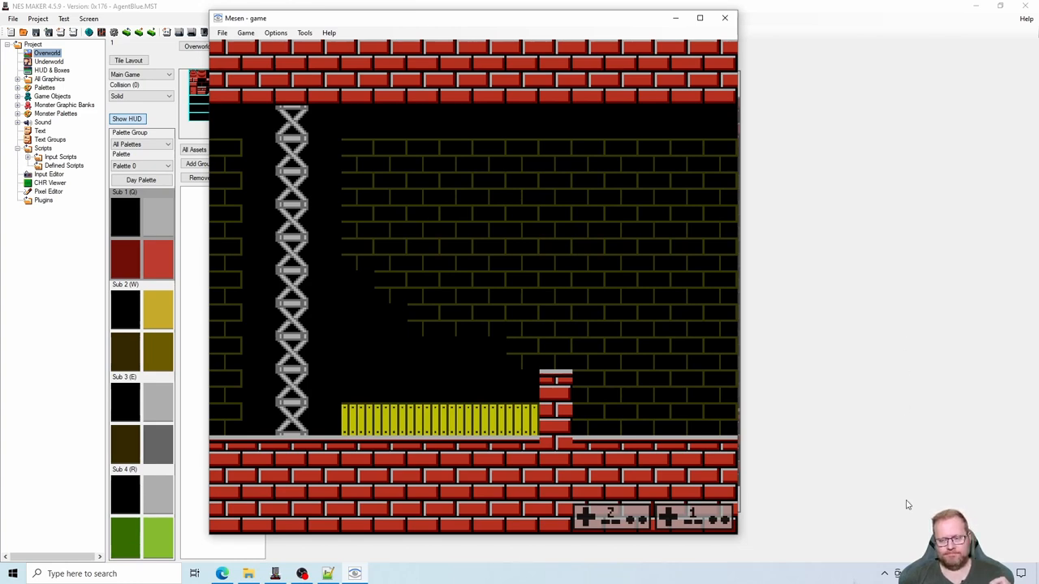
left_click(880, 576)
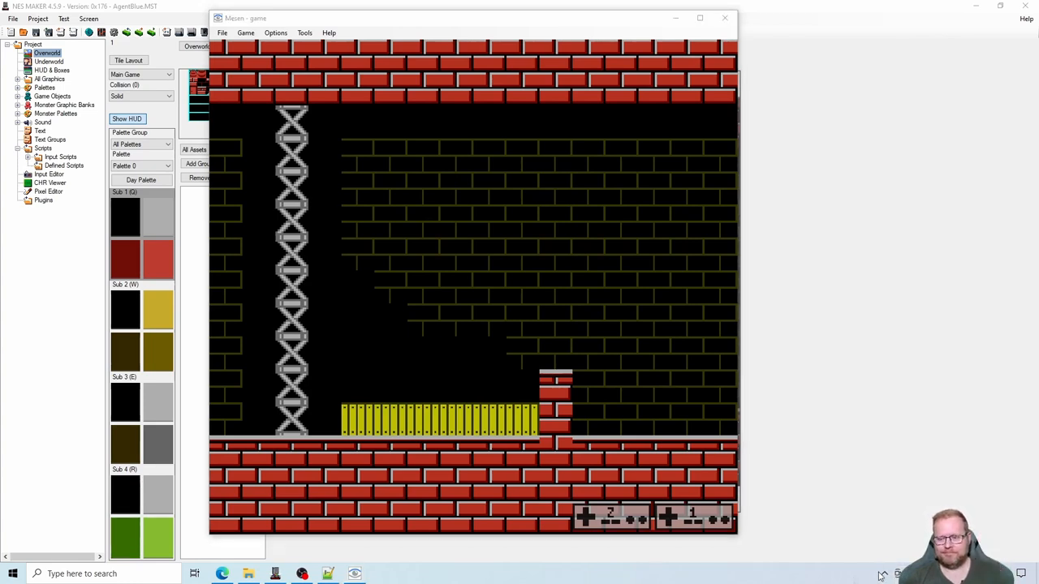